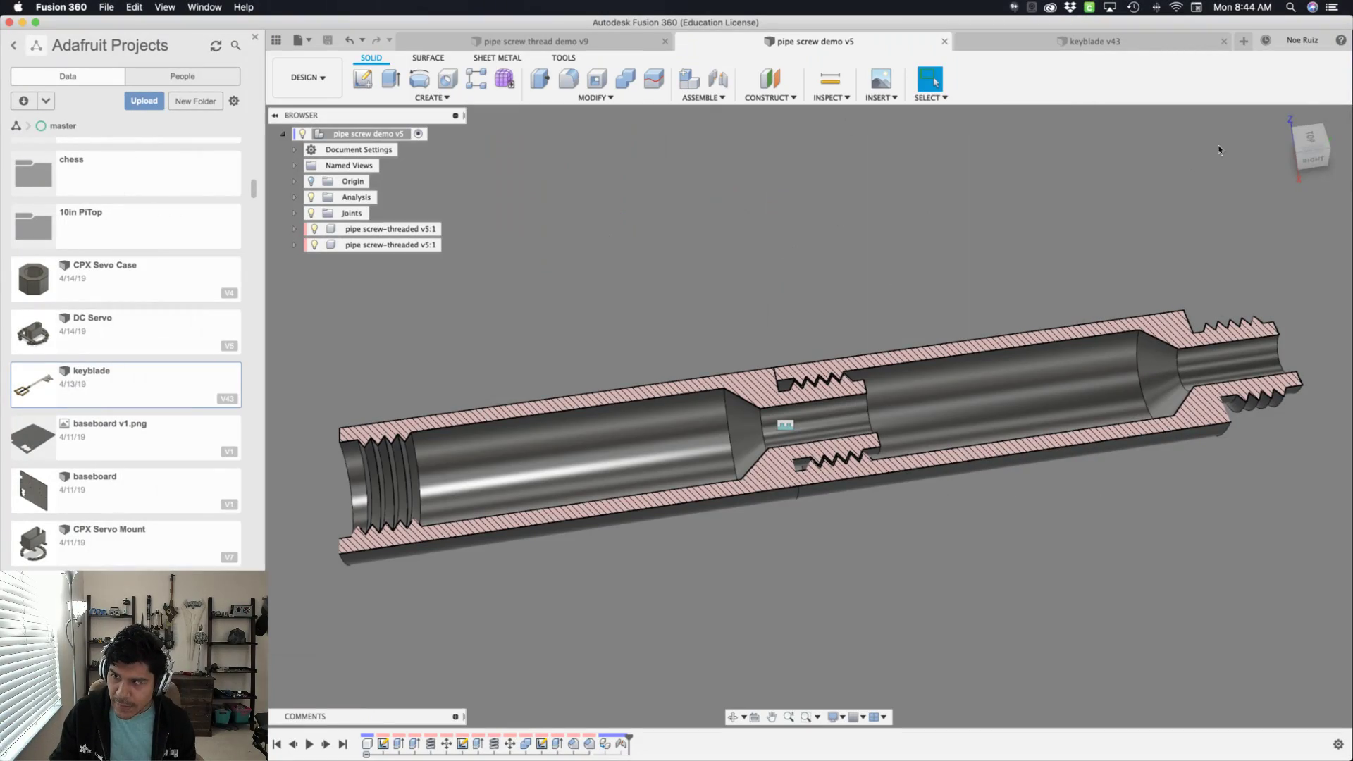
# - Examine the sectioned threaded joint between the two pipes close up, from the top and at an angle
pyautogui.click(1314, 139)
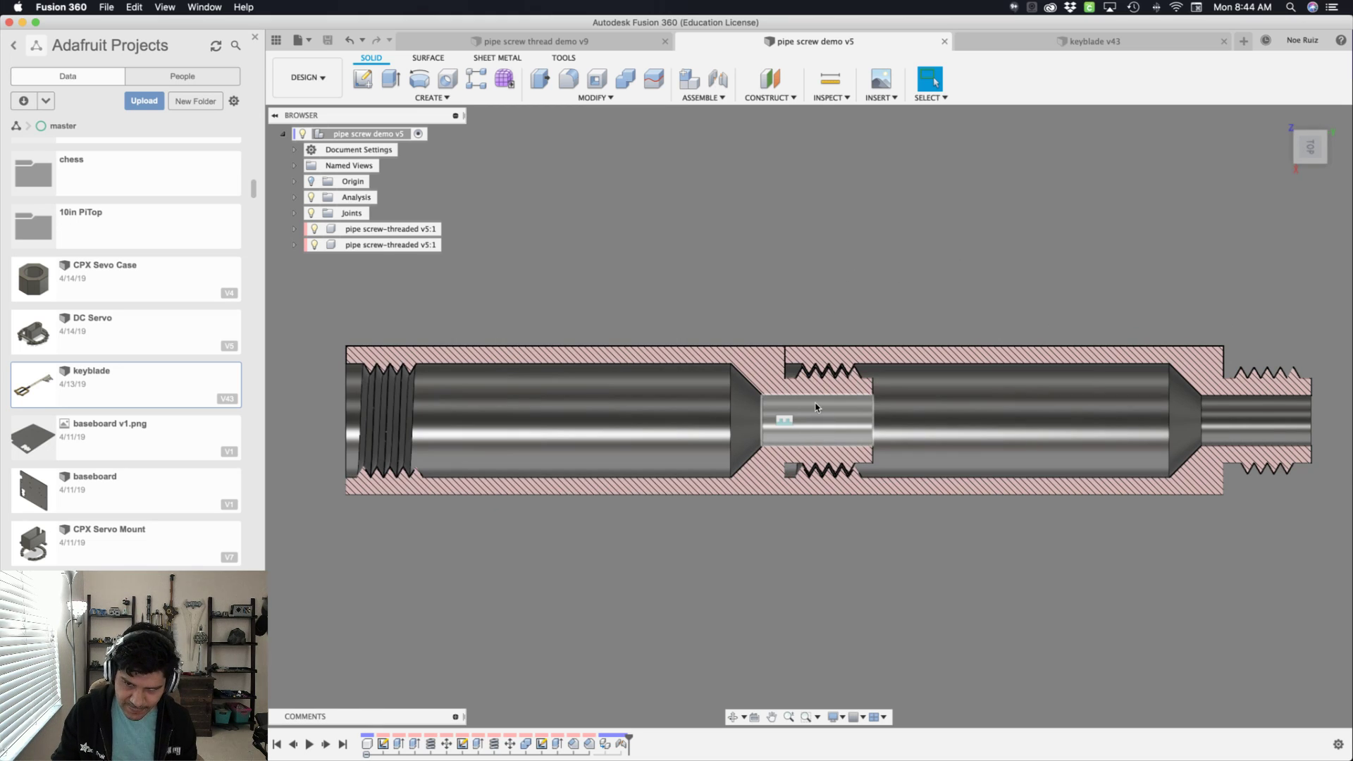
pyautogui.scroll(5, 815, 407)
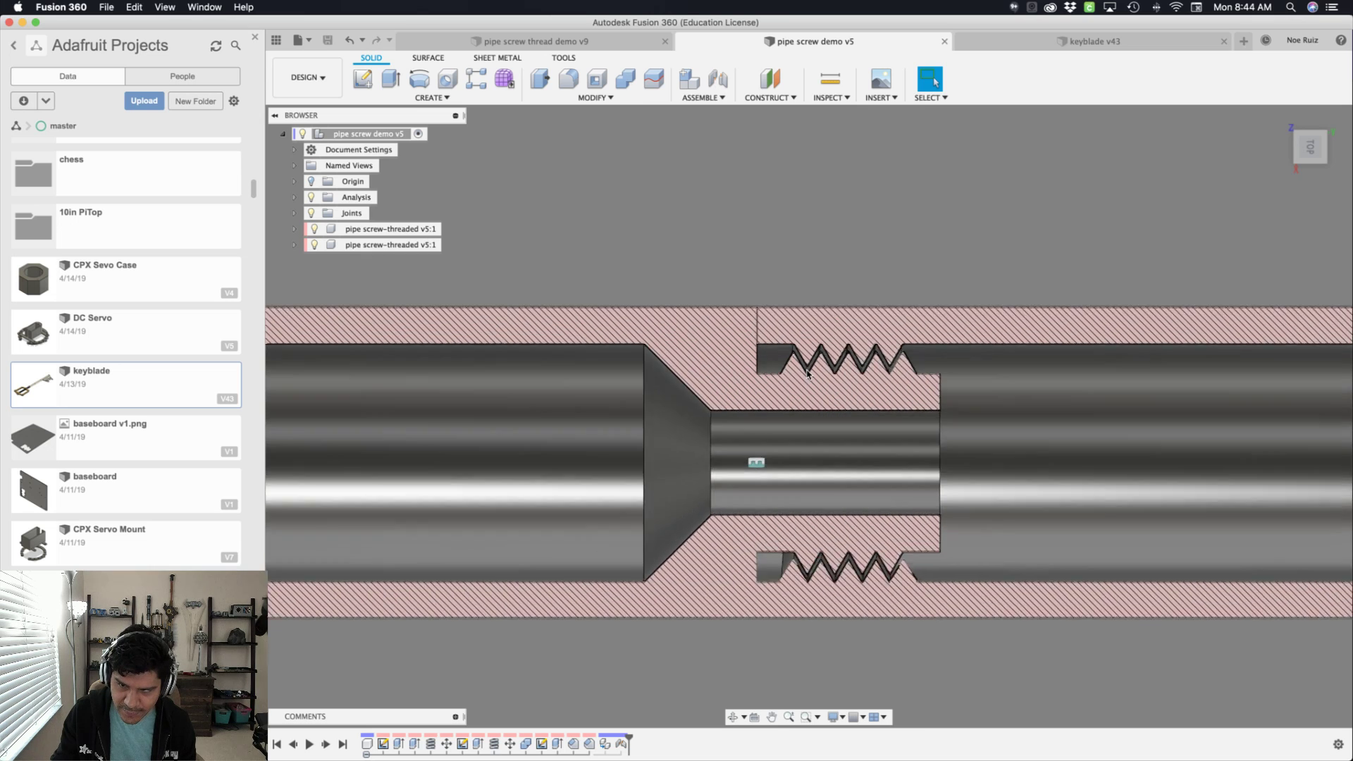
pyautogui.scroll(3, 809, 374)
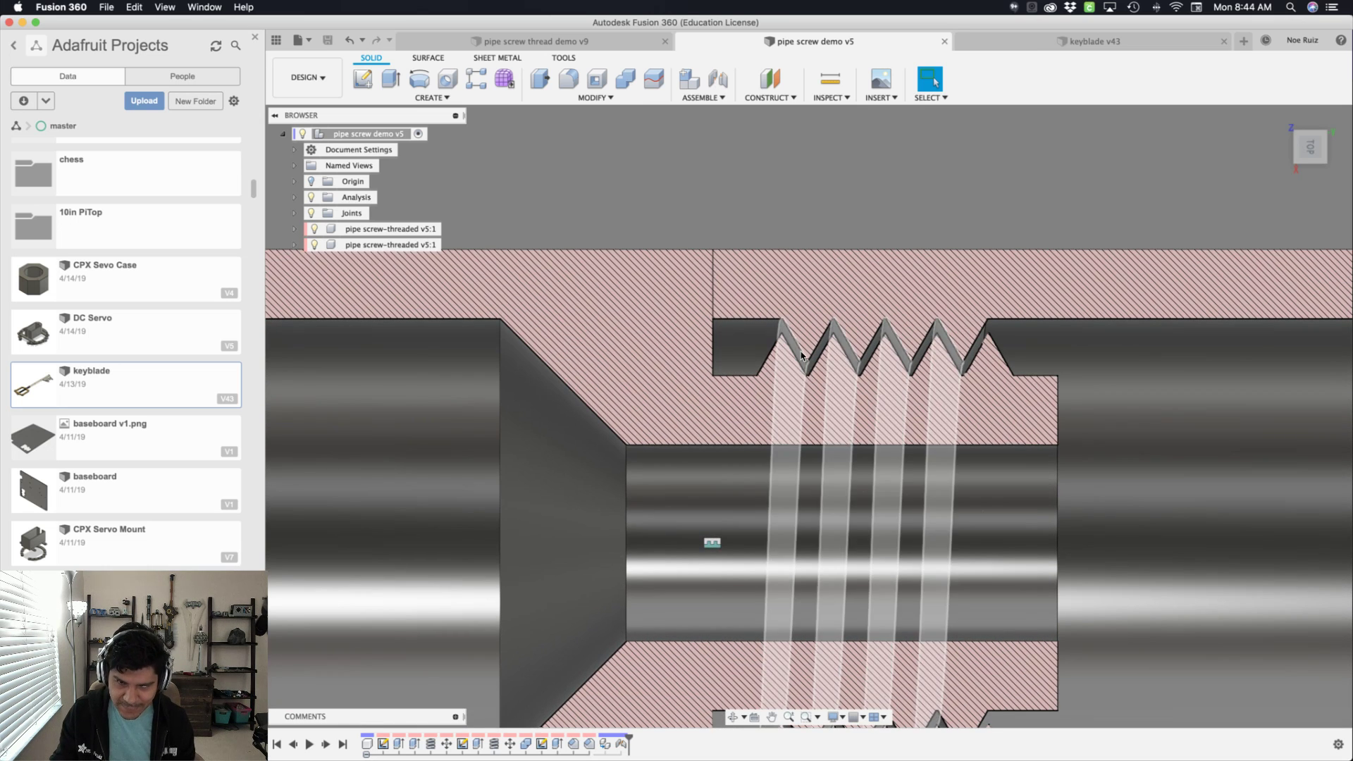
pyautogui.keyDown('shift'); pyautogui.moveTo(1035, 550); pyautogui.dragTo(1030, 491, button='middle'); pyautogui.keyUp('shift')
pyautogui.scroll(-10, 1030, 491)
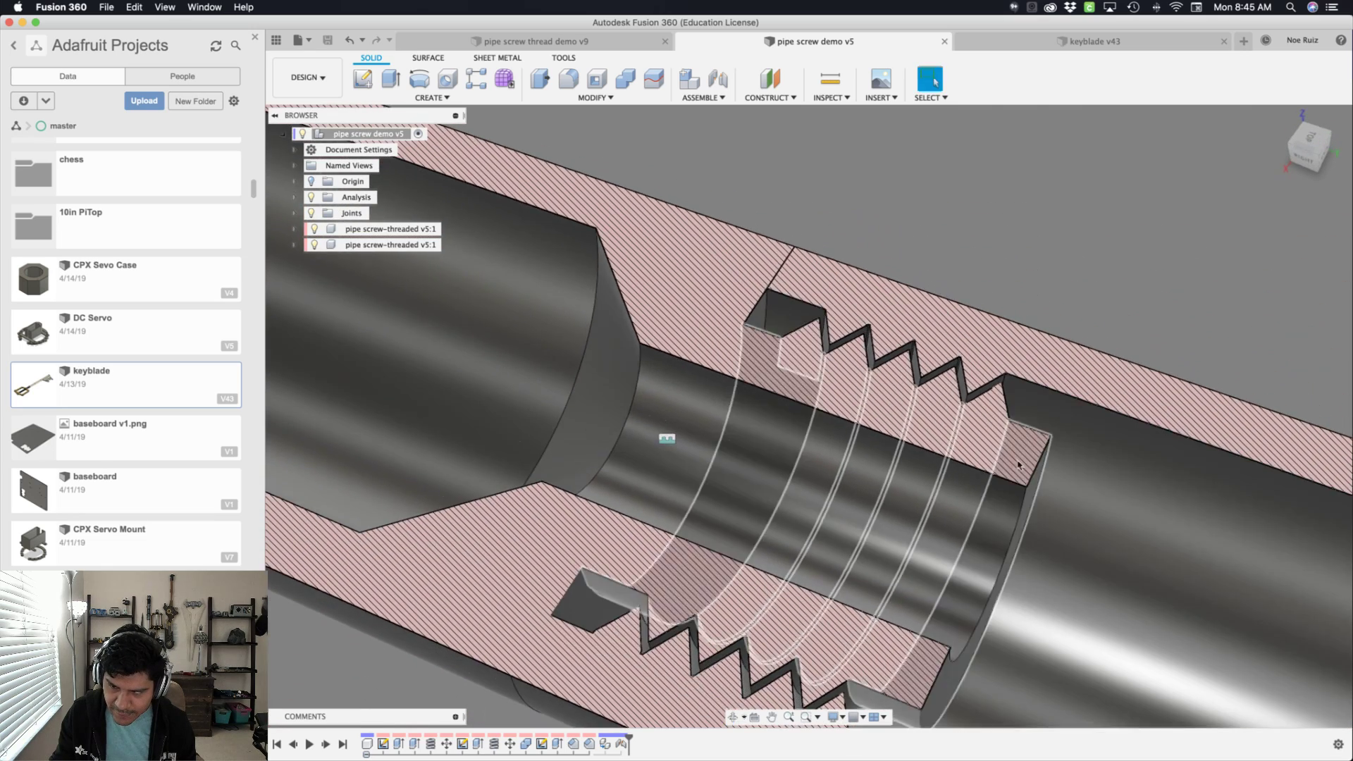
# - Review the design's user parameters alongside the top view of the sectioned thread clearance
pyautogui.write('sparam')
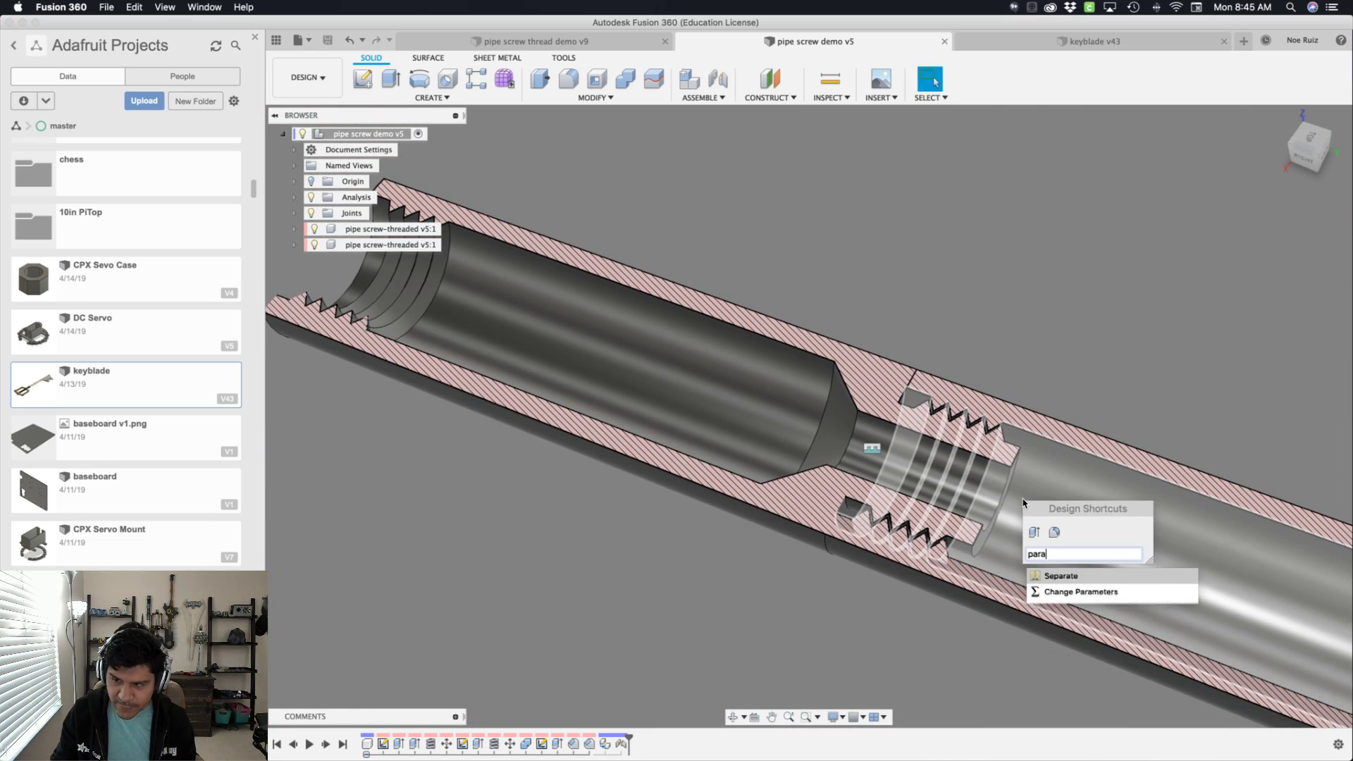
pyautogui.press('Down')
pyautogui.press('Return')
pyautogui.moveTo(1014, 264); pyautogui.dragTo(1302, 120, button='middle')
pyautogui.click(1312, 139)
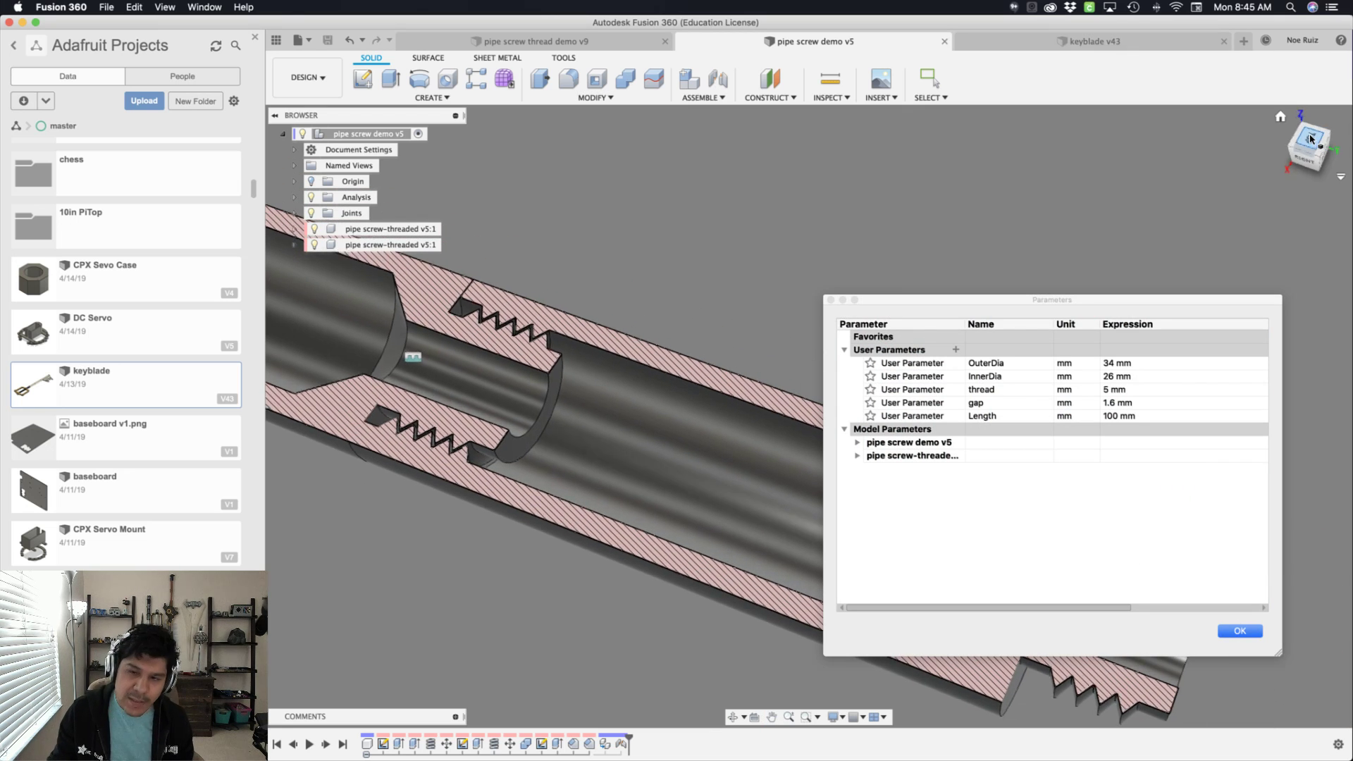
pyautogui.moveTo(631, 311); pyautogui.dragTo(779, 210, button='middle')
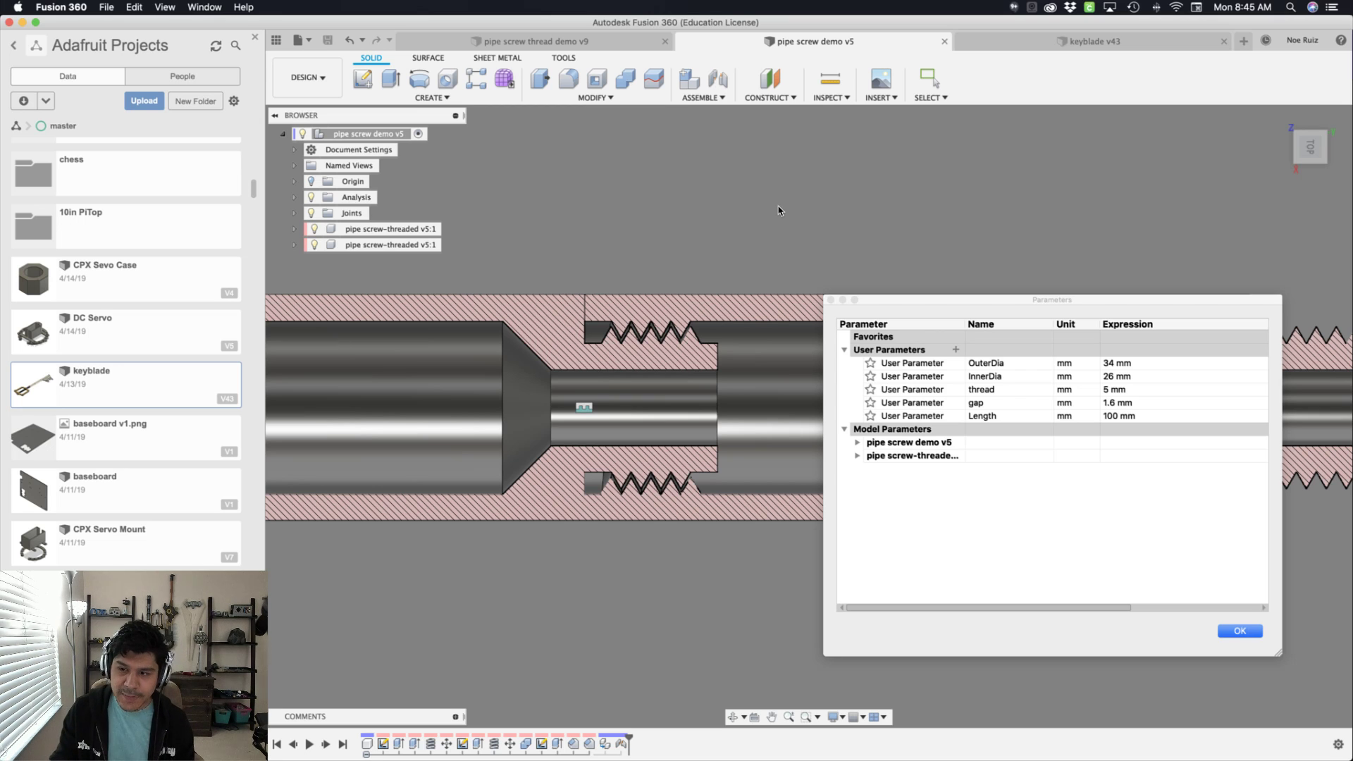
pyautogui.scroll(4, 706, 327)
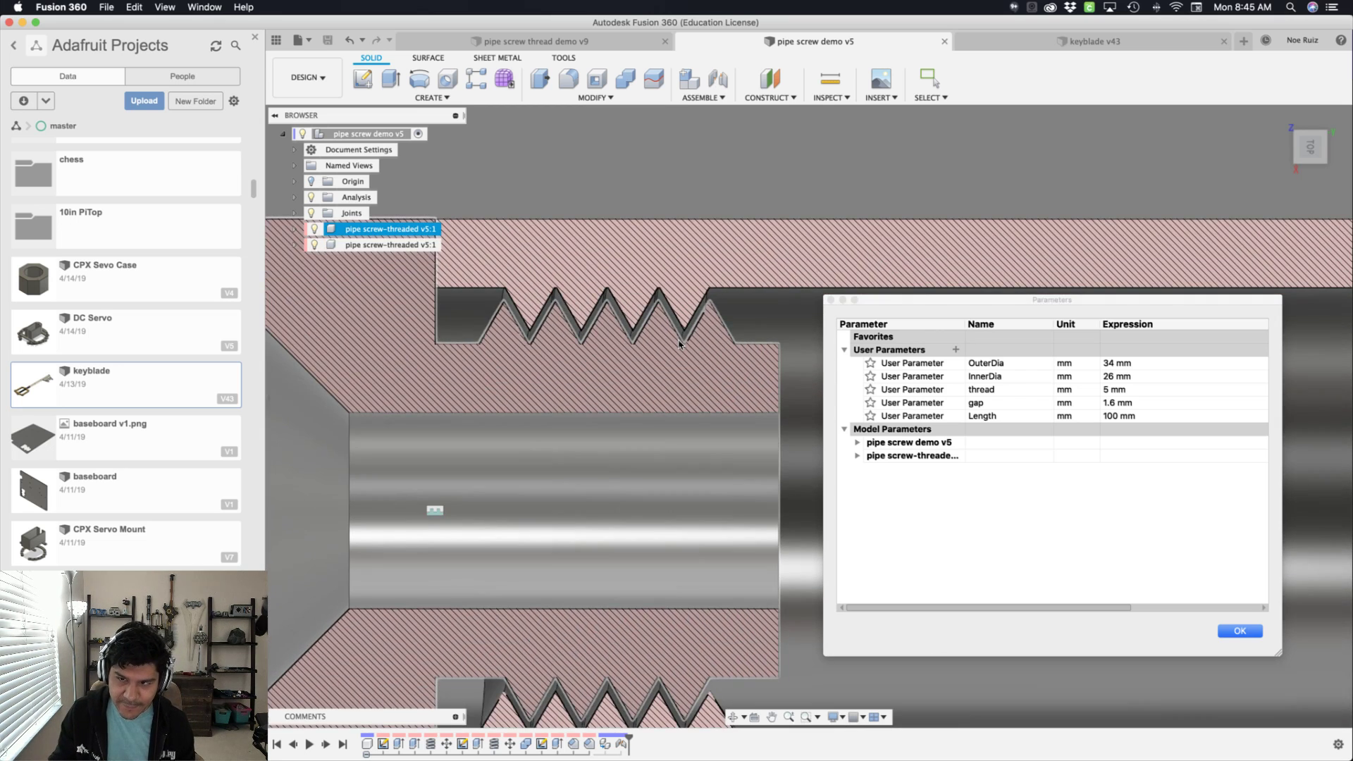
pyautogui.scroll(-4, 649, 309)
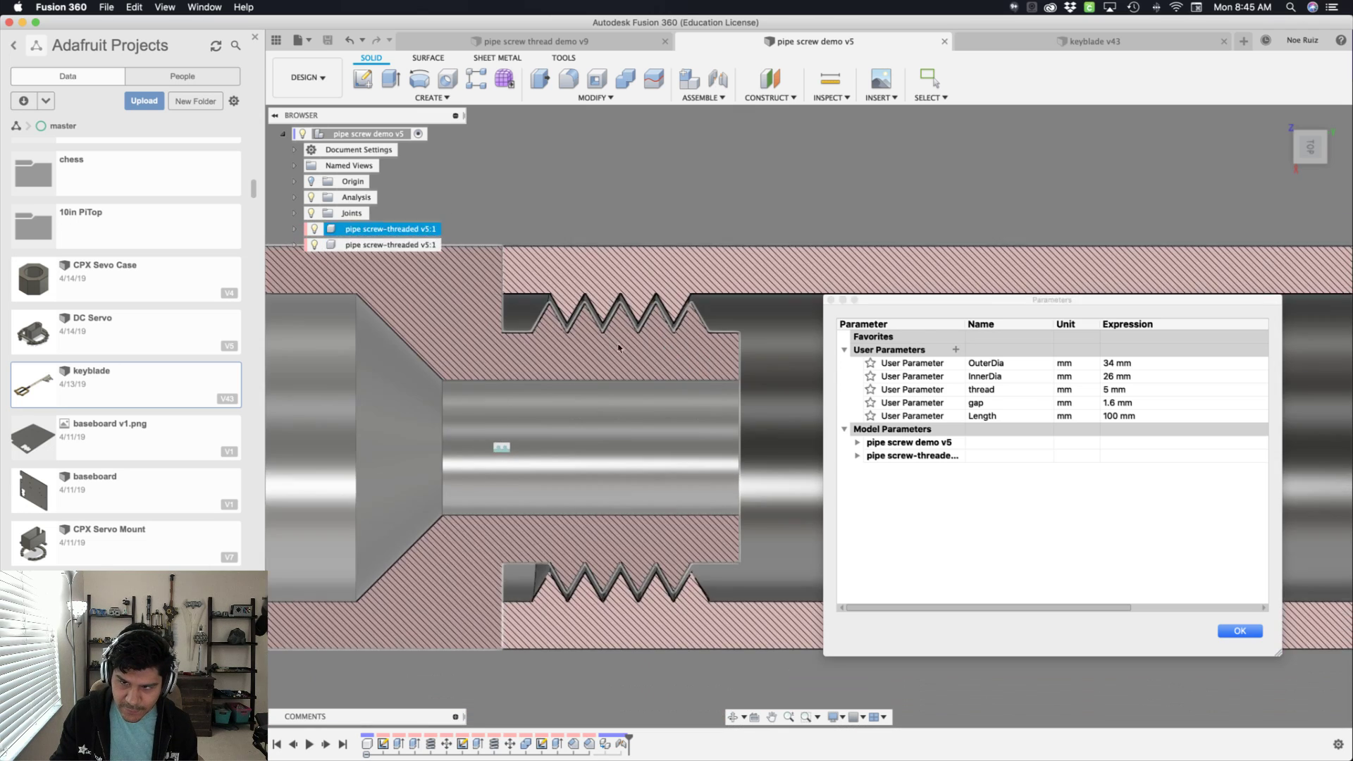
pyautogui.scroll(-3, 649, 331)
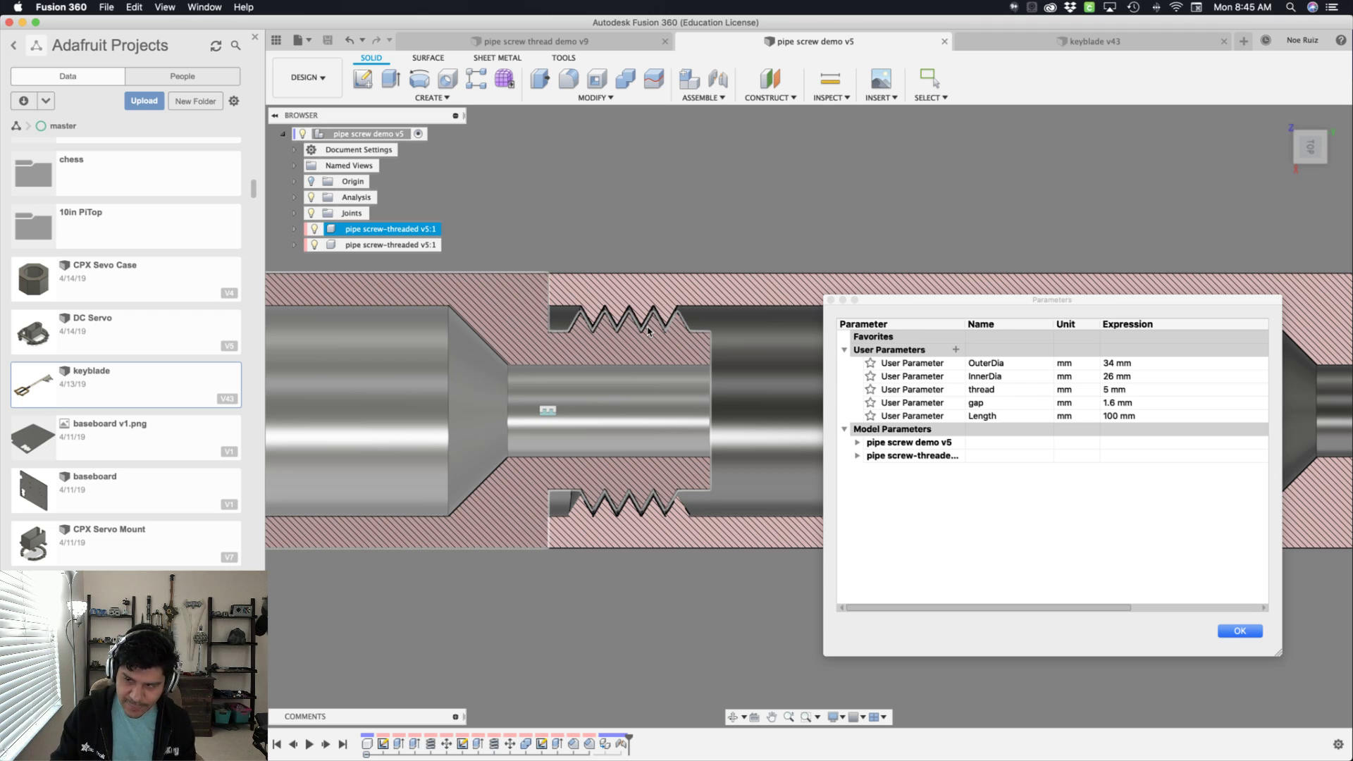
pyautogui.click(1240, 631)
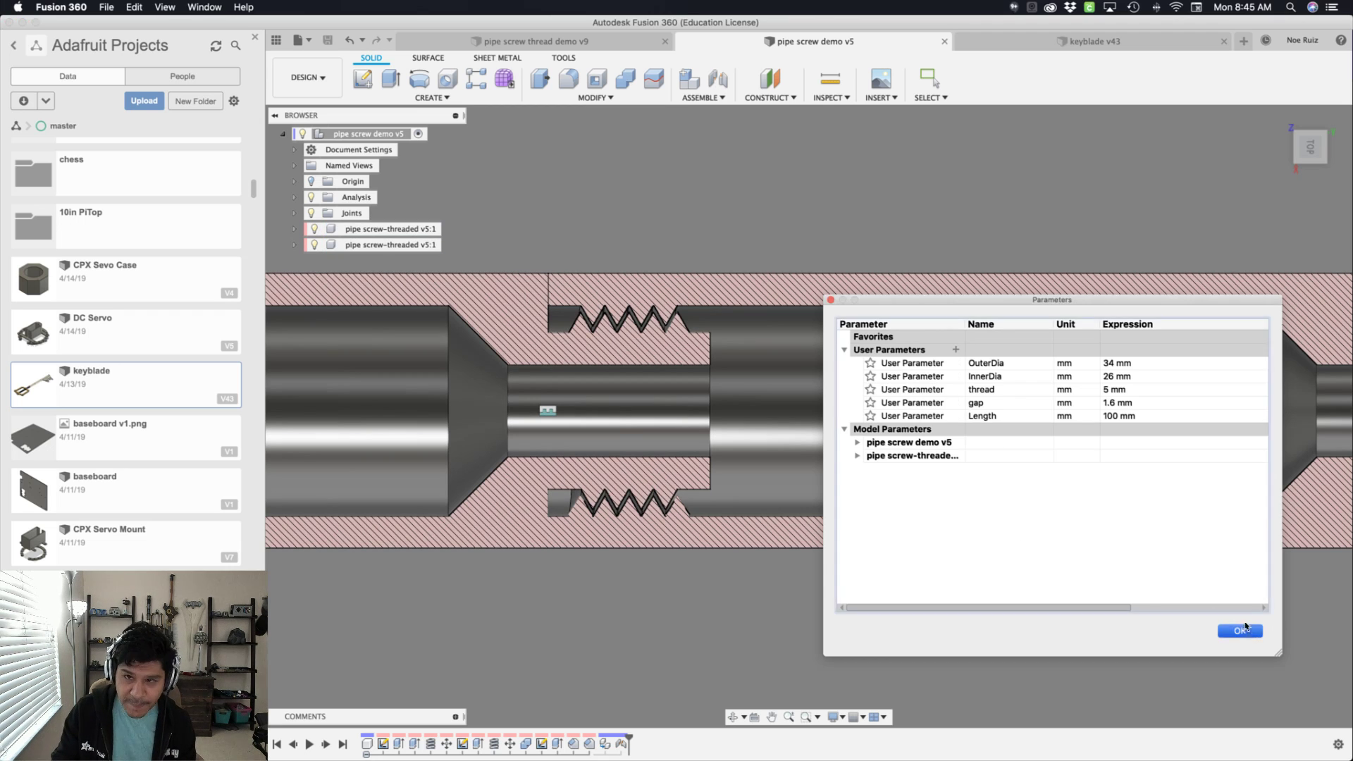
pyautogui.scroll(-5, 1006, 332)
pyautogui.moveTo(913, 256); pyautogui.dragTo(828, 275, button='middle')
pyautogui.press('Escape')
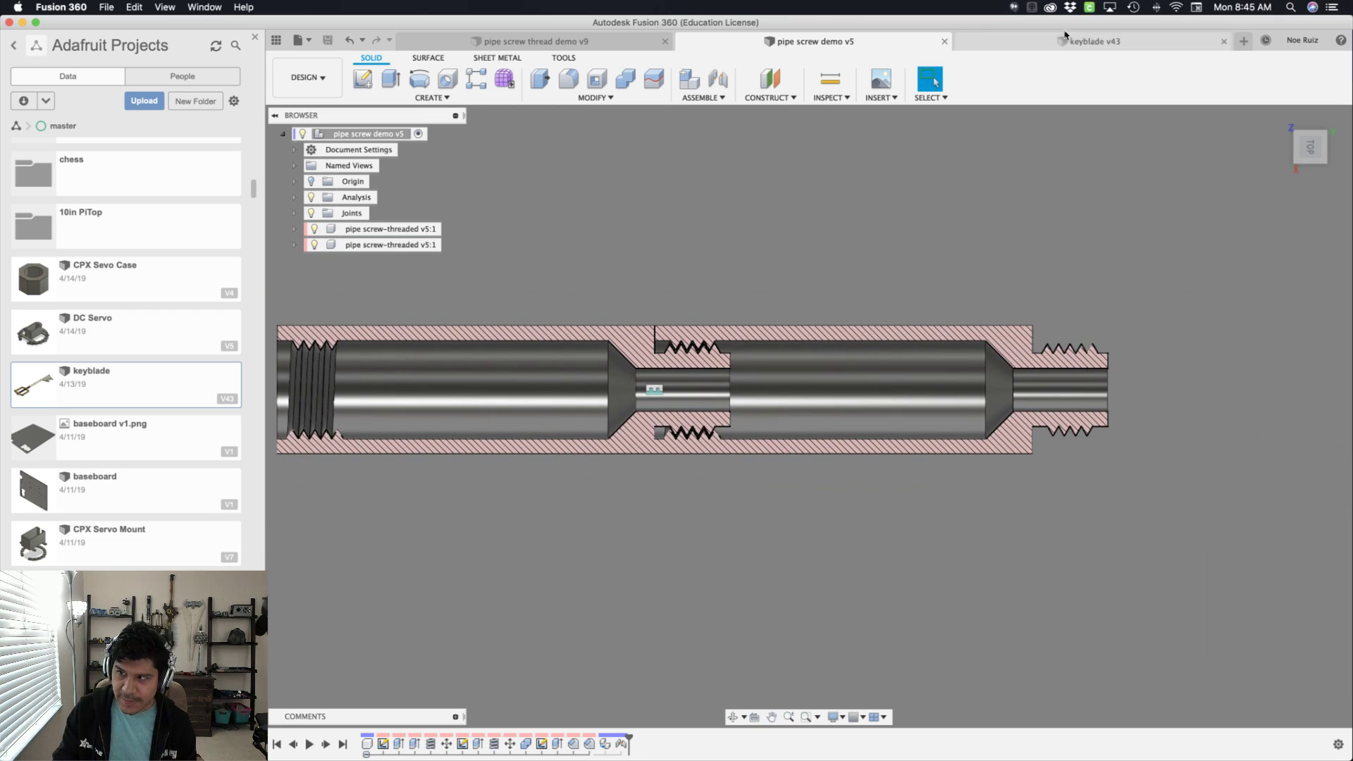
# - Create a new design and add an empty new component with the default settings
pyautogui.click(1246, 41)
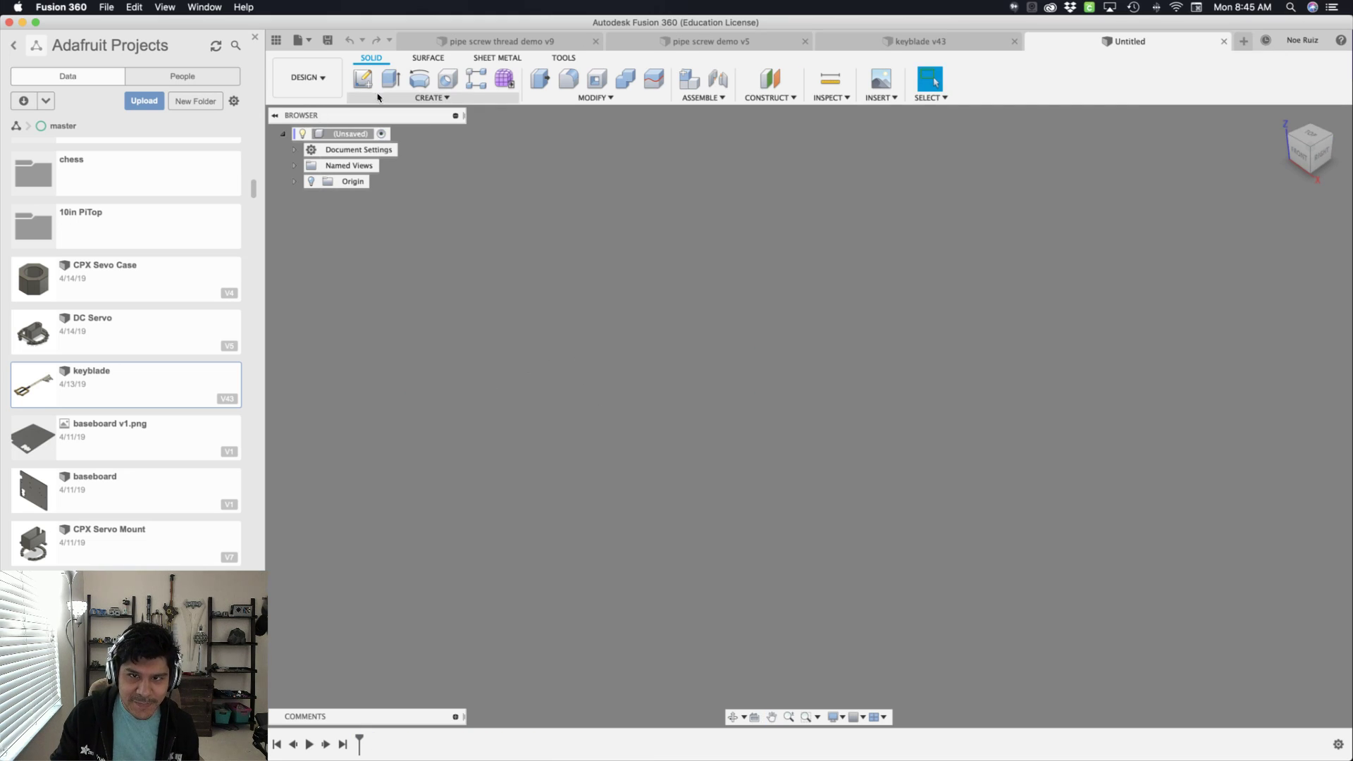
pyautogui.write('snew')
pyautogui.press('Return')
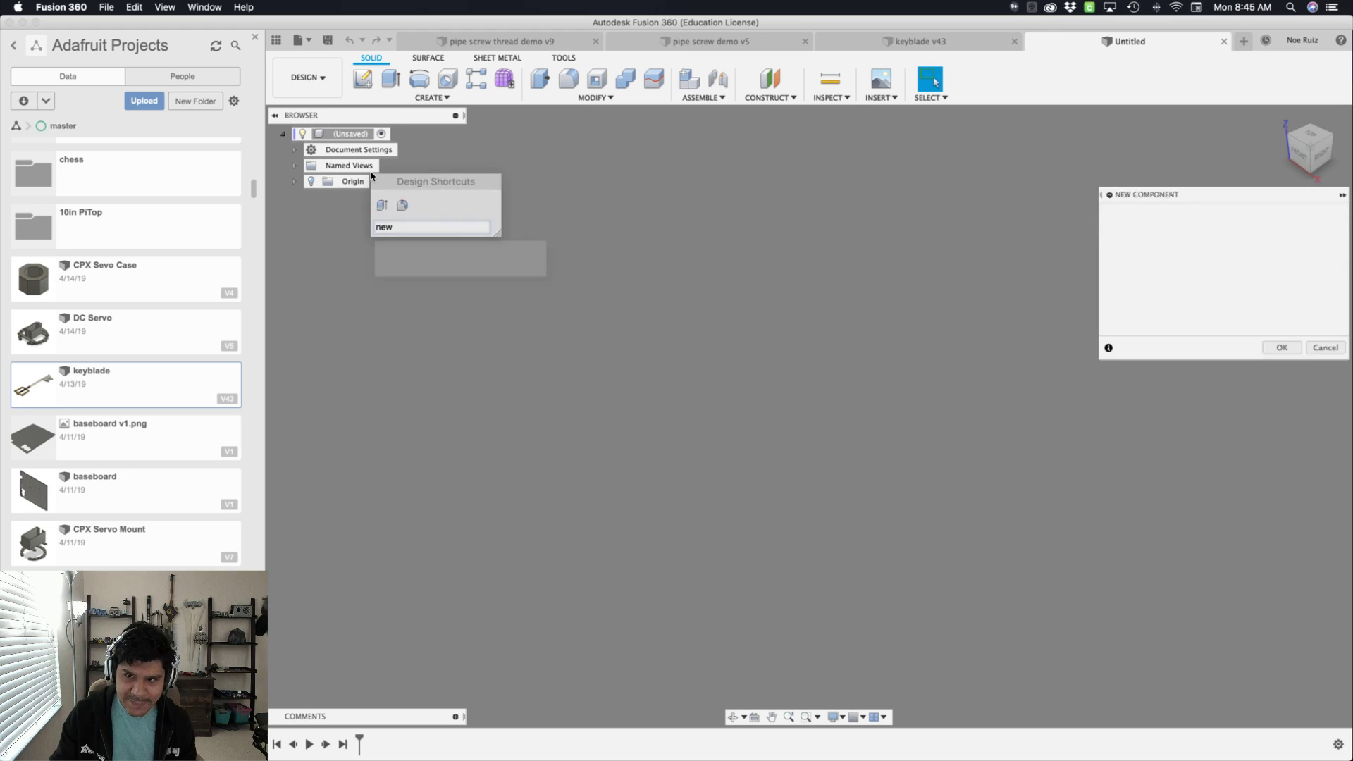
pyautogui.press('Return')
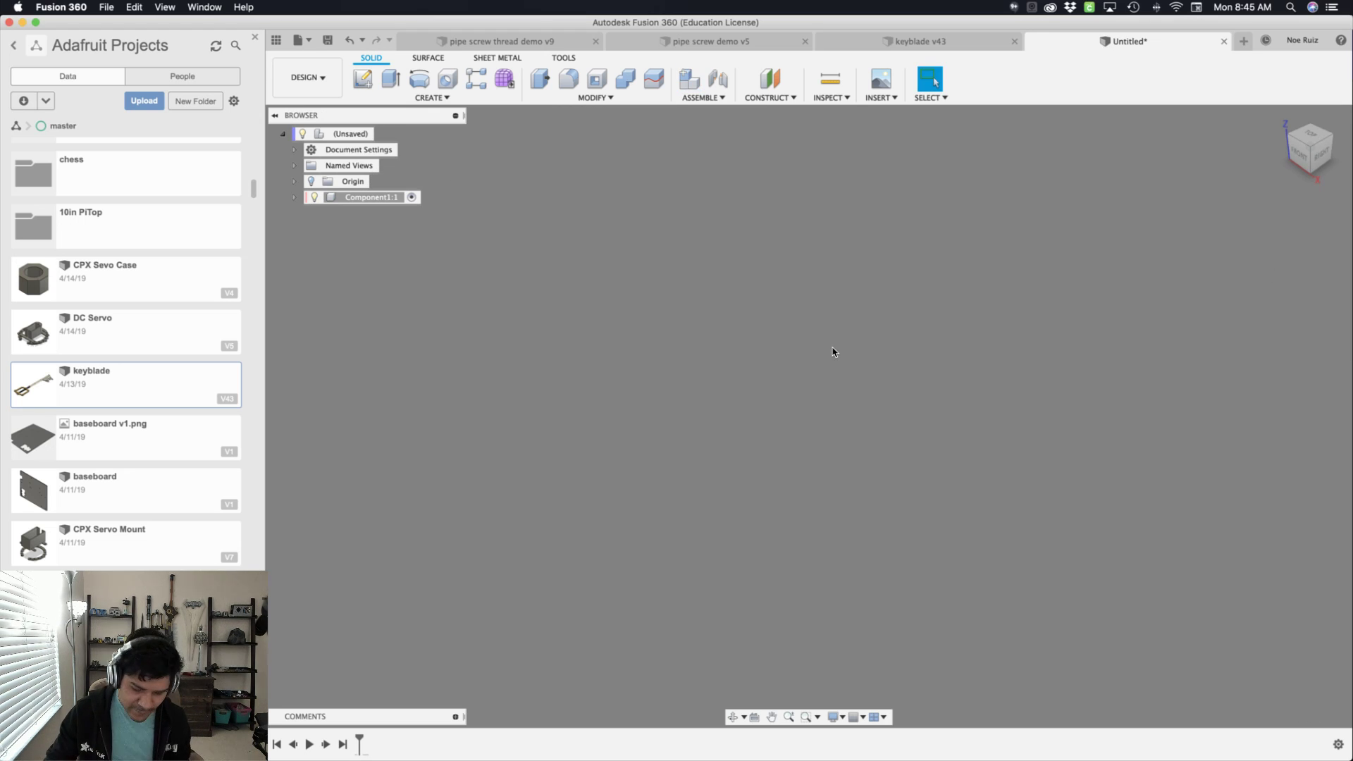
# - Add user parameters in millimetres named outer with a value of 50 and inner with a value of 40
pyautogui.write('sparam')
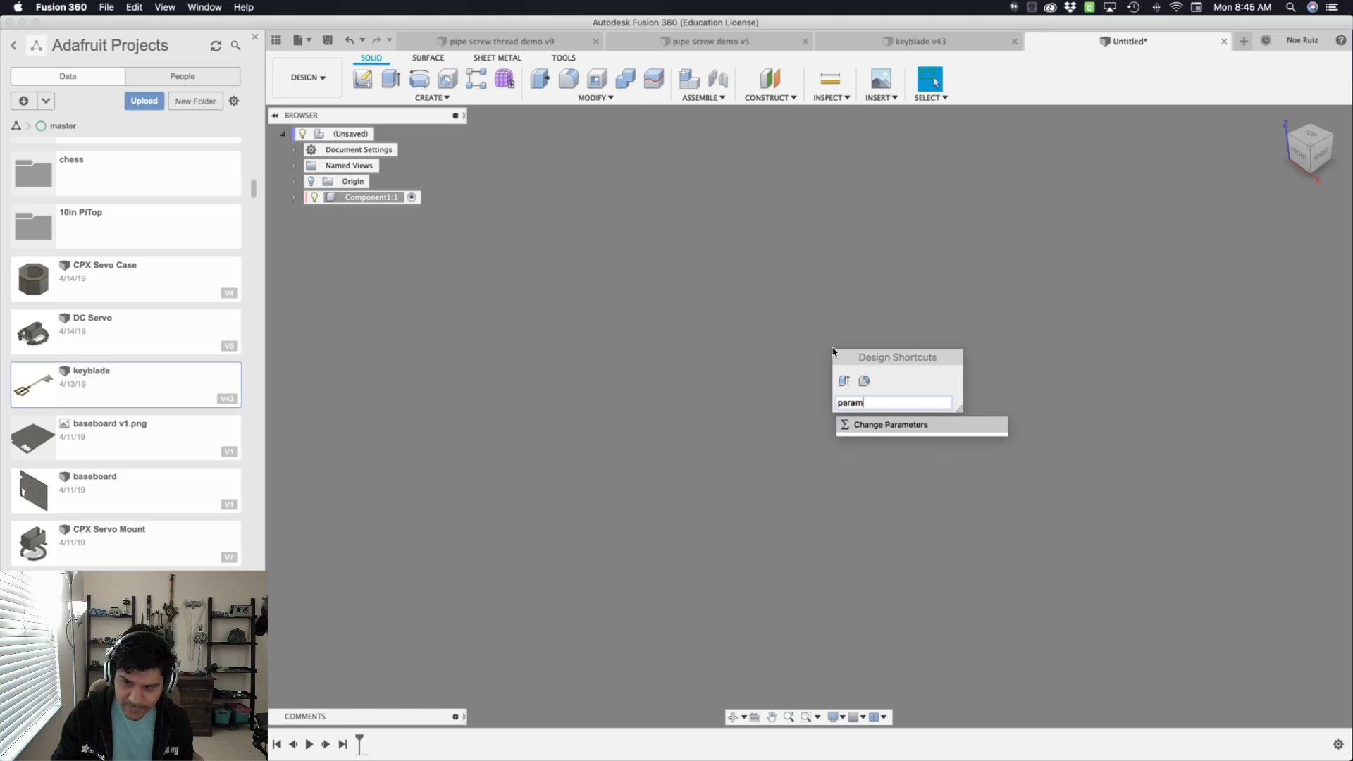
pyautogui.press('Return')
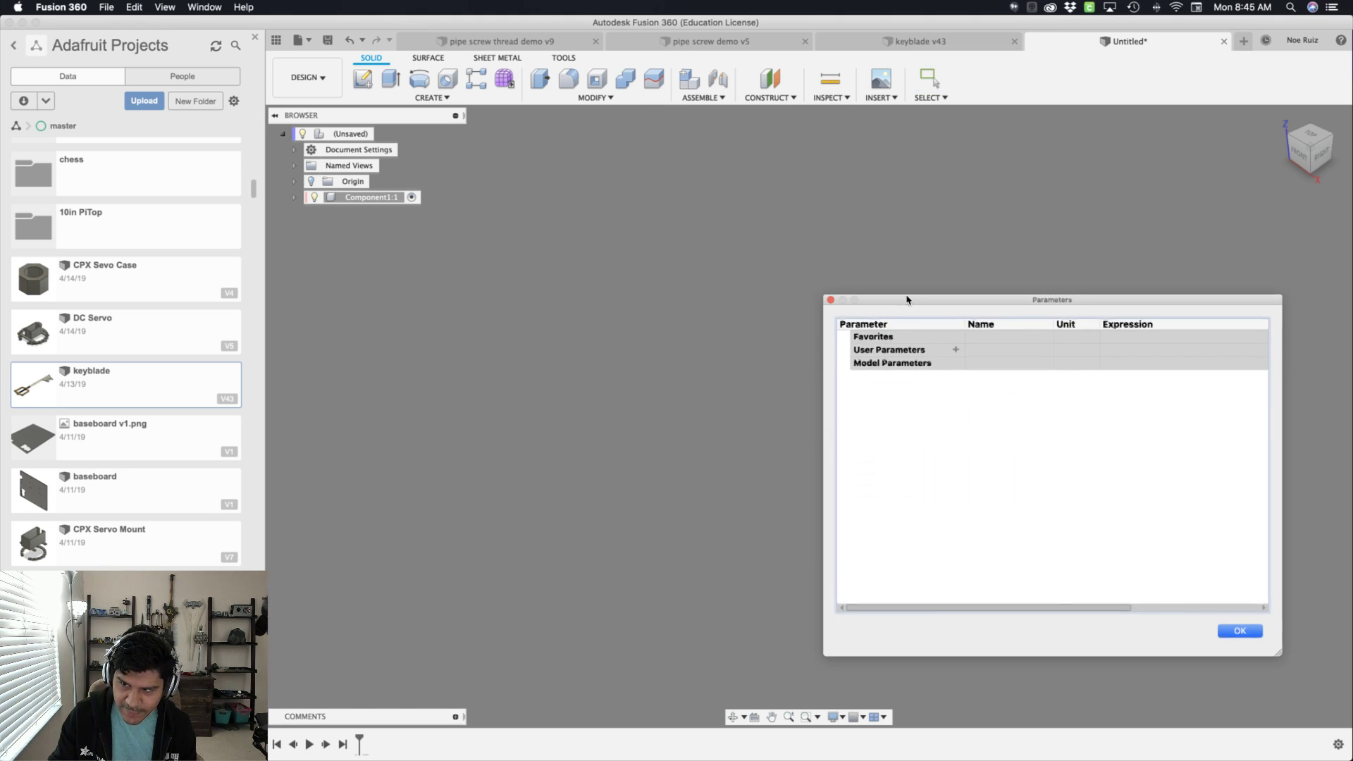
pyautogui.moveTo(907, 299); pyautogui.dragTo(692, 287)
pyautogui.click(741, 338)
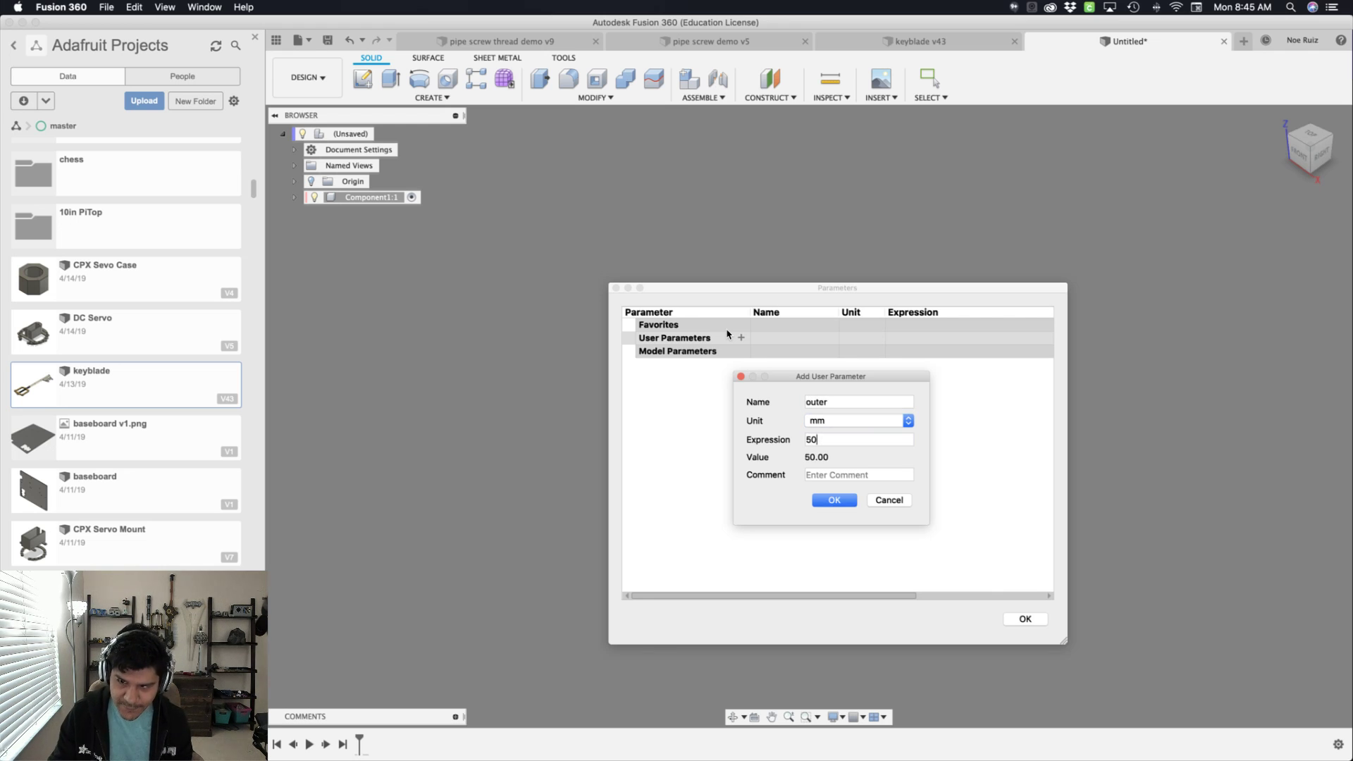
pyautogui.click(823, 495)
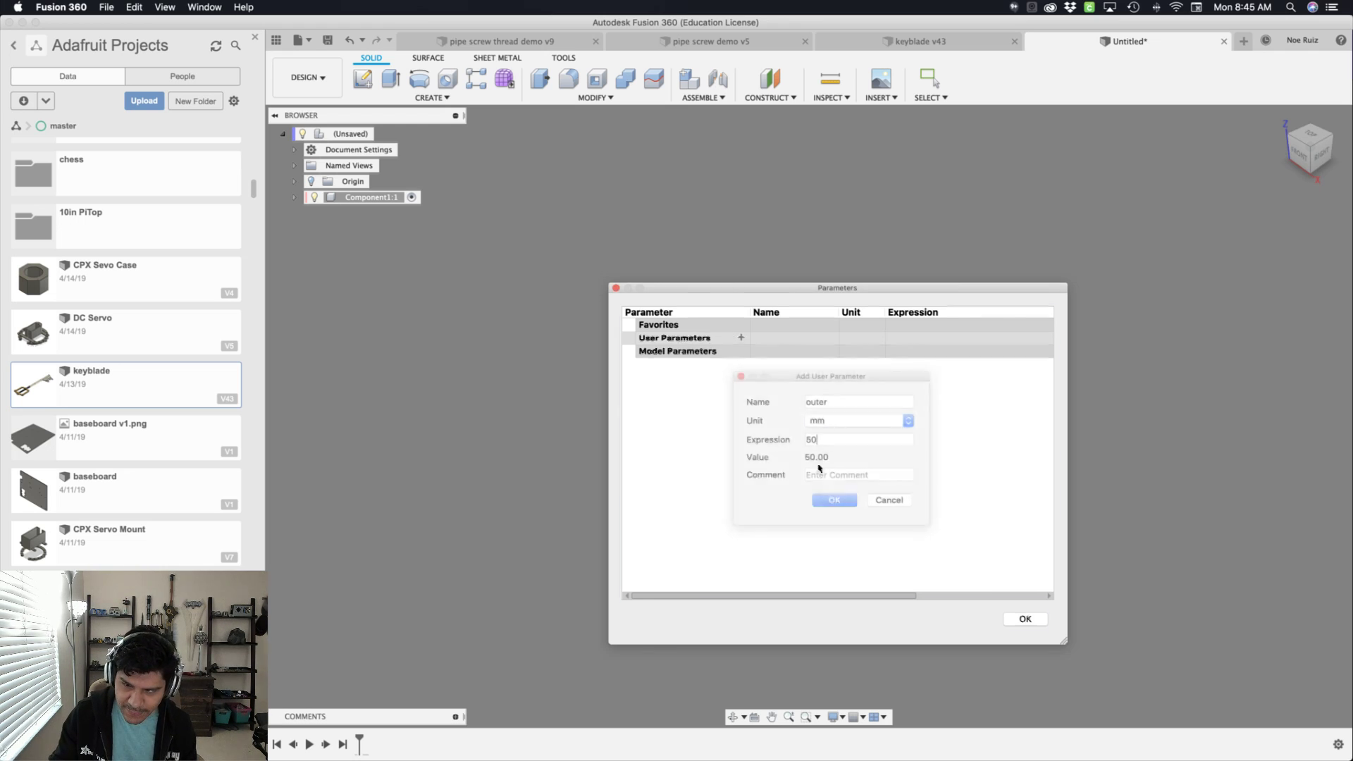
pyautogui.click(740, 338)
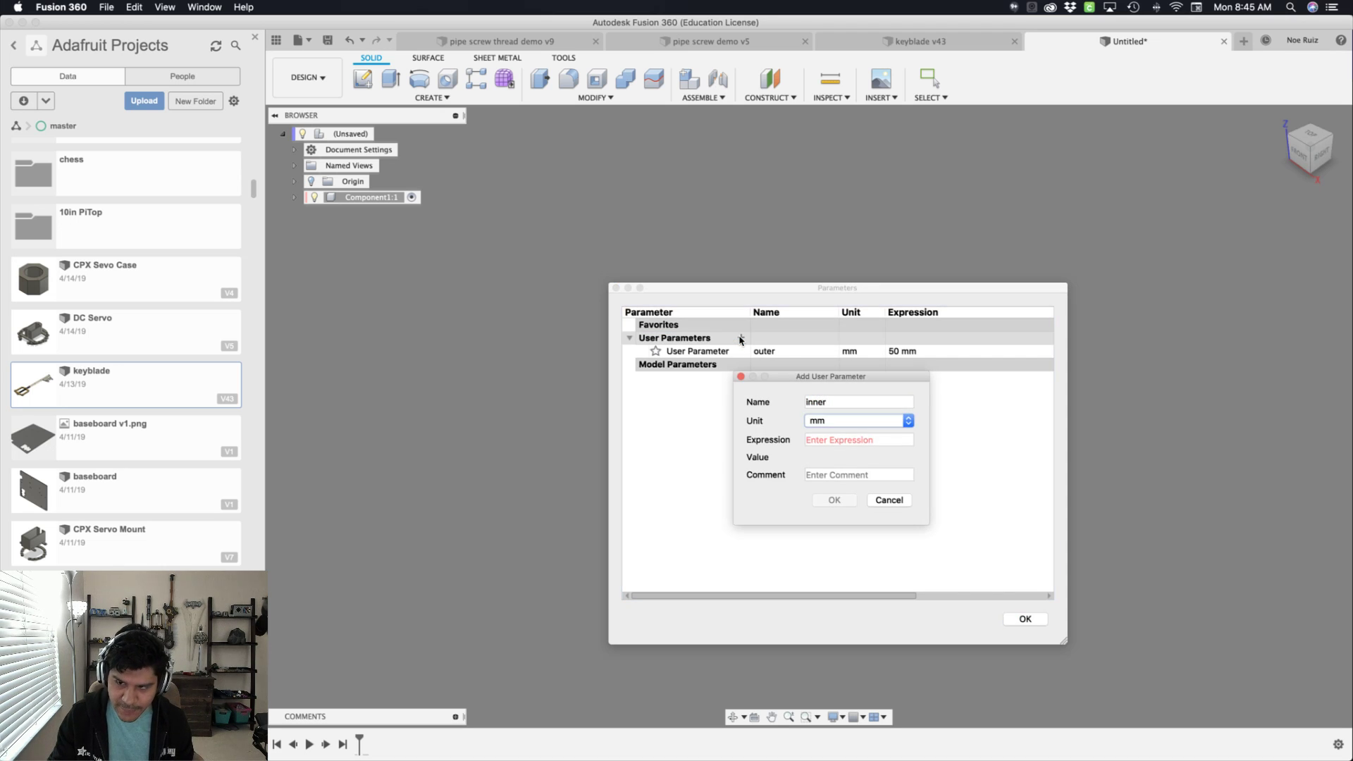
pyautogui.write('40')
pyautogui.press('Return')
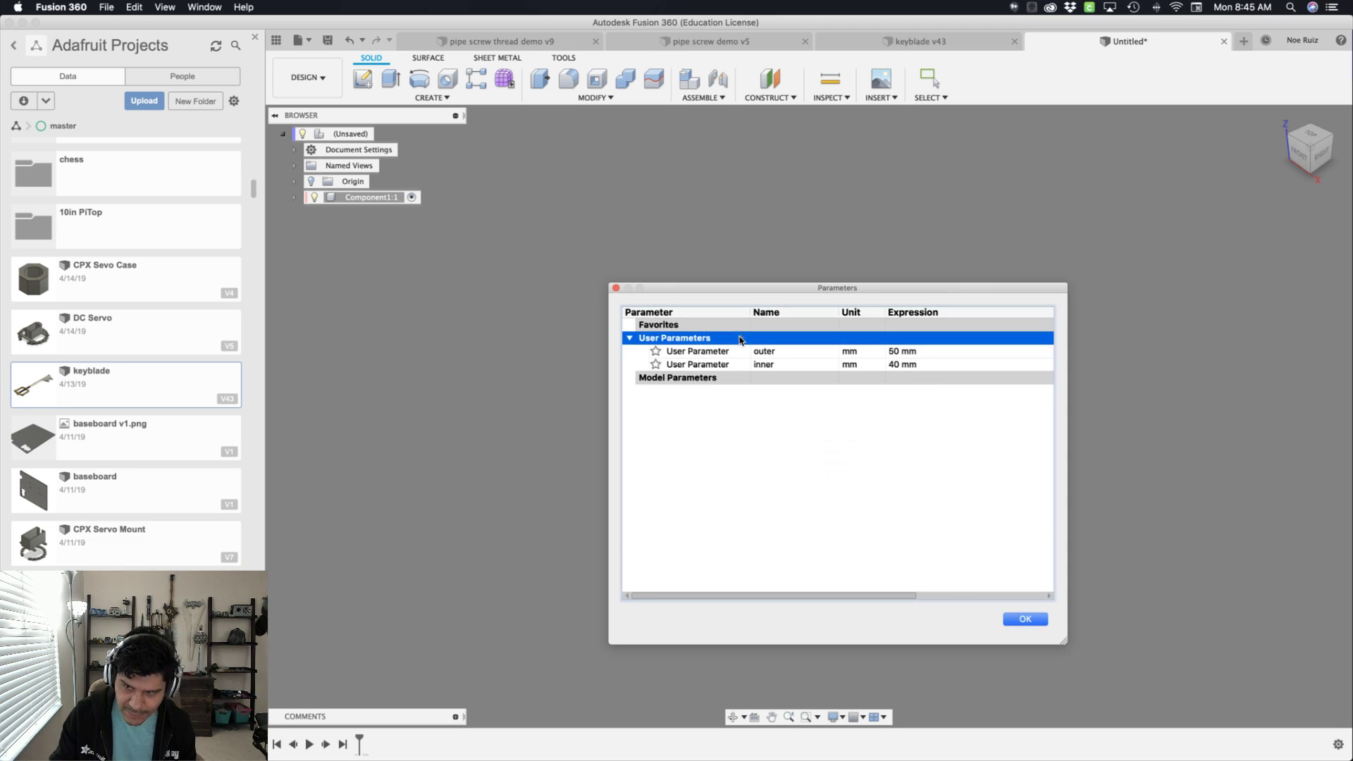
# - Add user parameters gap at 1.2 mm and length at 100 mm, and accept the parameter list
pyautogui.click(741, 339)
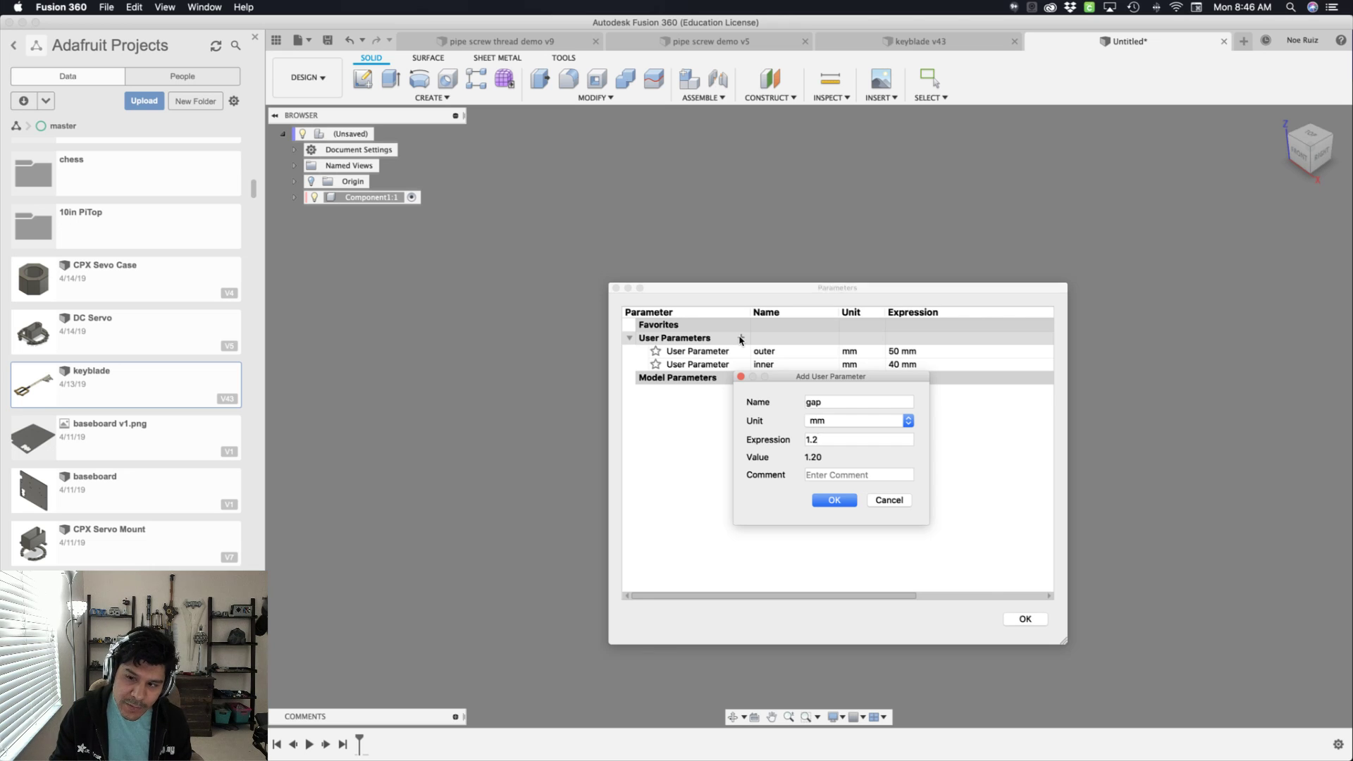
pyautogui.press('Return')
pyautogui.click(742, 339)
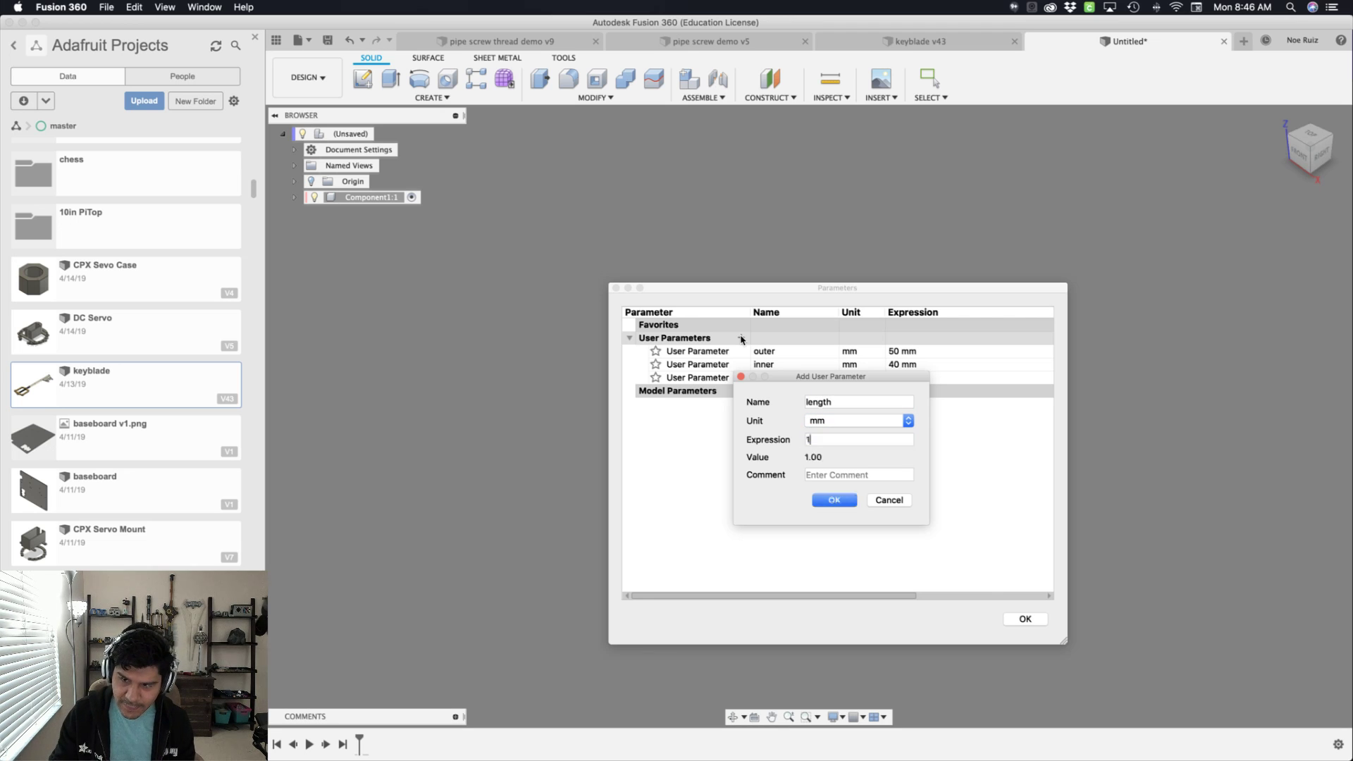
pyautogui.press('Return')
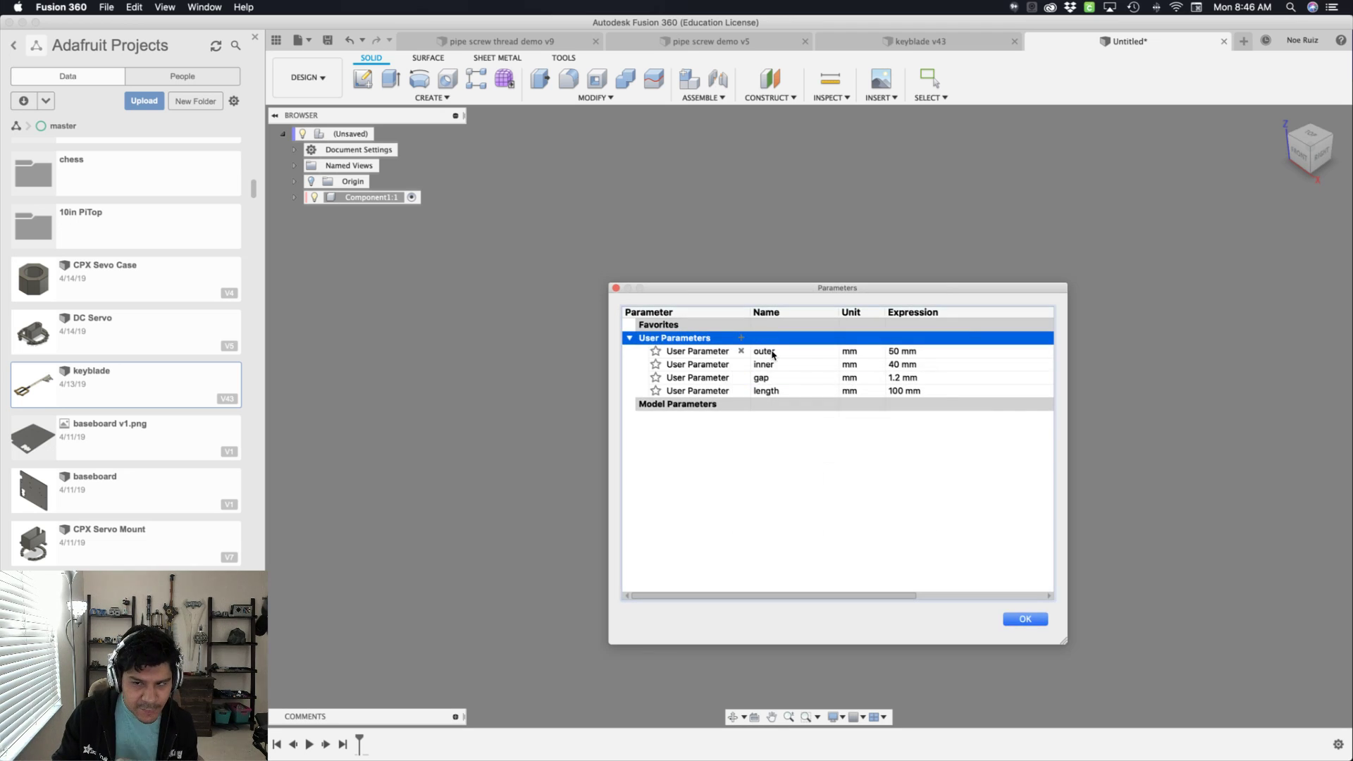
pyautogui.click(1026, 620)
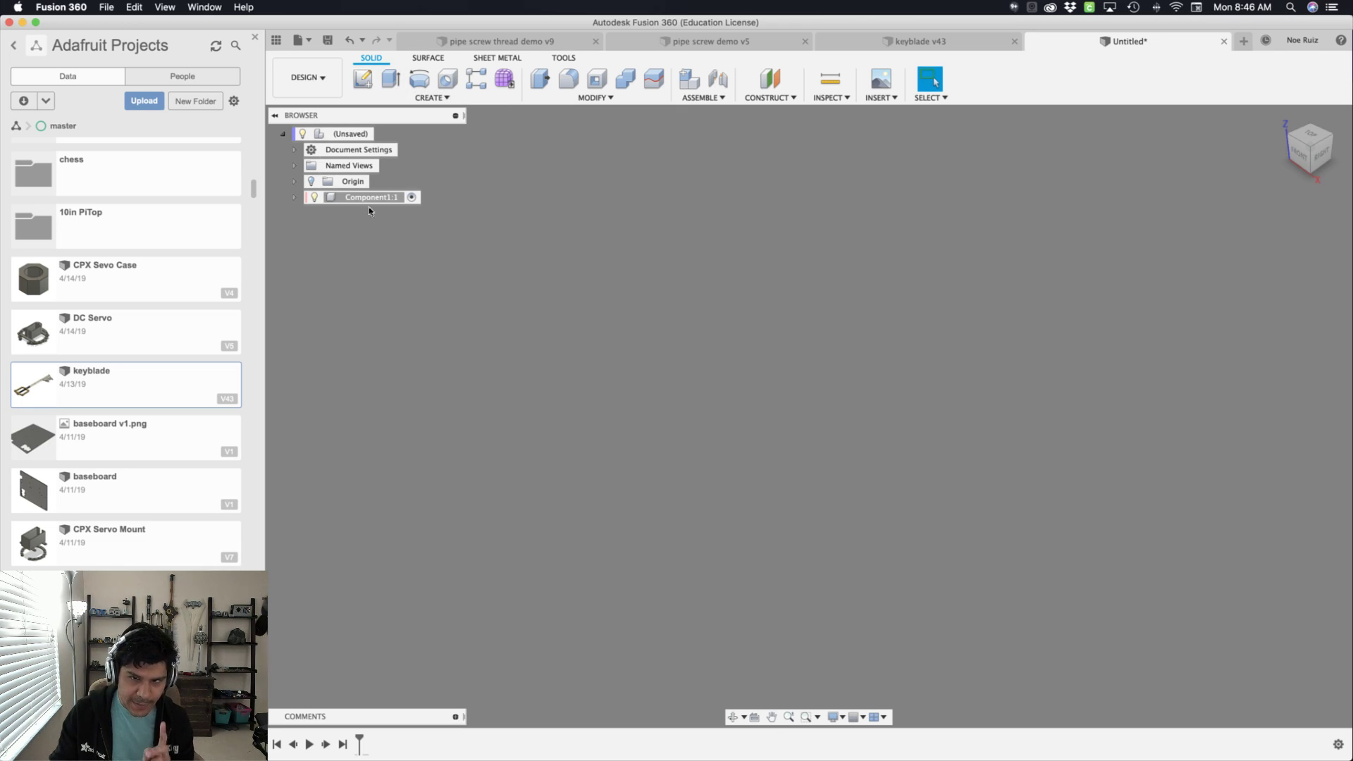
# - Start a sketch on the vertical front plane and draw a circle centred on the origin with its diameter set to outer
pyautogui.click(364, 78)
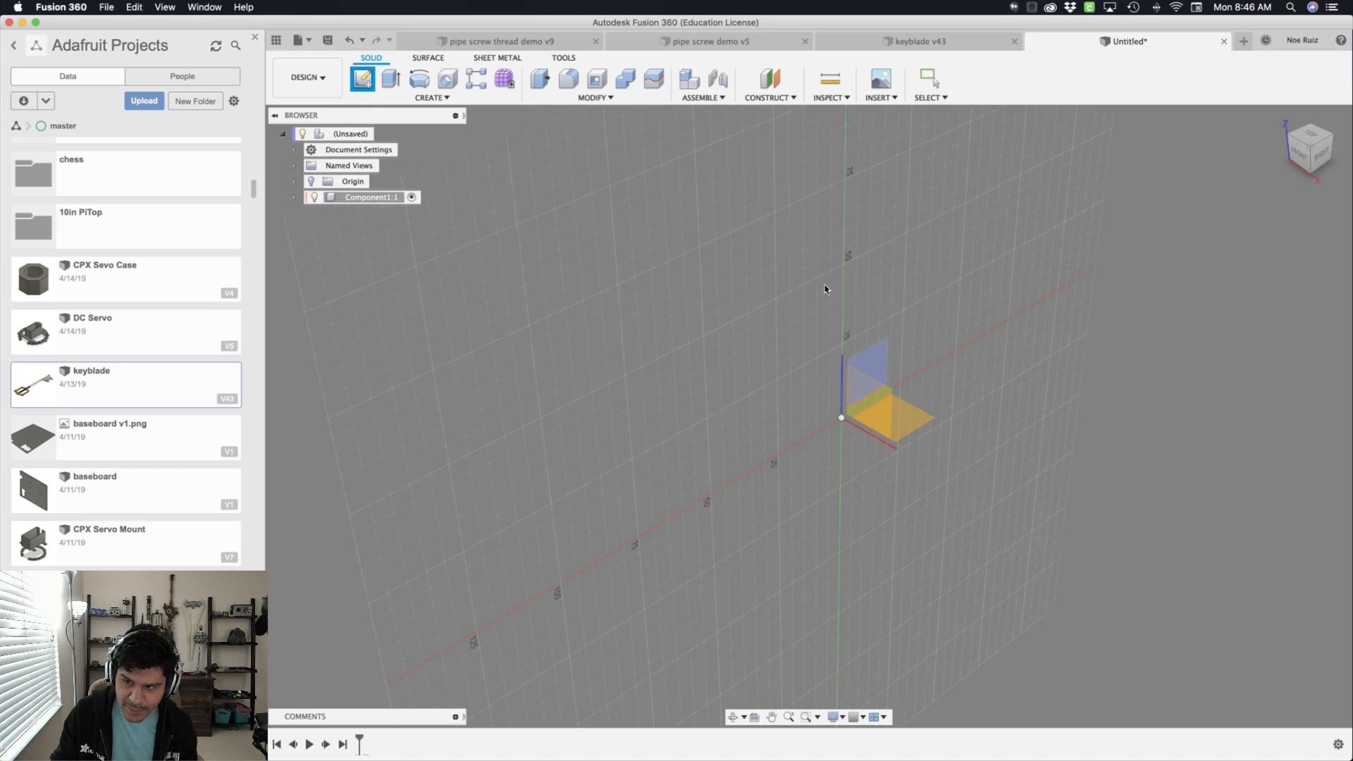
pyautogui.moveTo(1041, 337)
pyautogui.keyDown('shift'); pyautogui.mouseDown(button='middle')
pyautogui.moveTo(954, 317)
pyautogui.moveTo(1030, 319)
pyautogui.mouseUp(button='middle'); pyautogui.keyUp('shift')
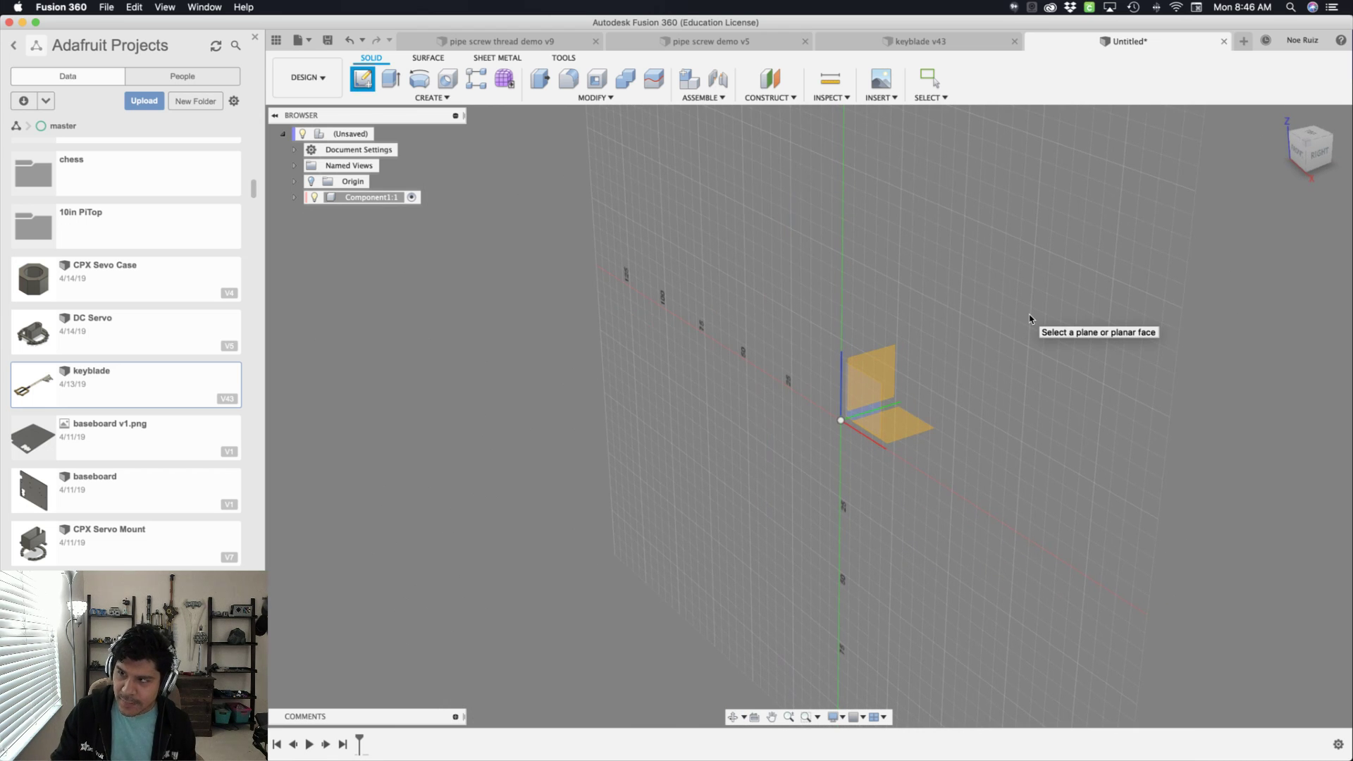
pyautogui.click(860, 395)
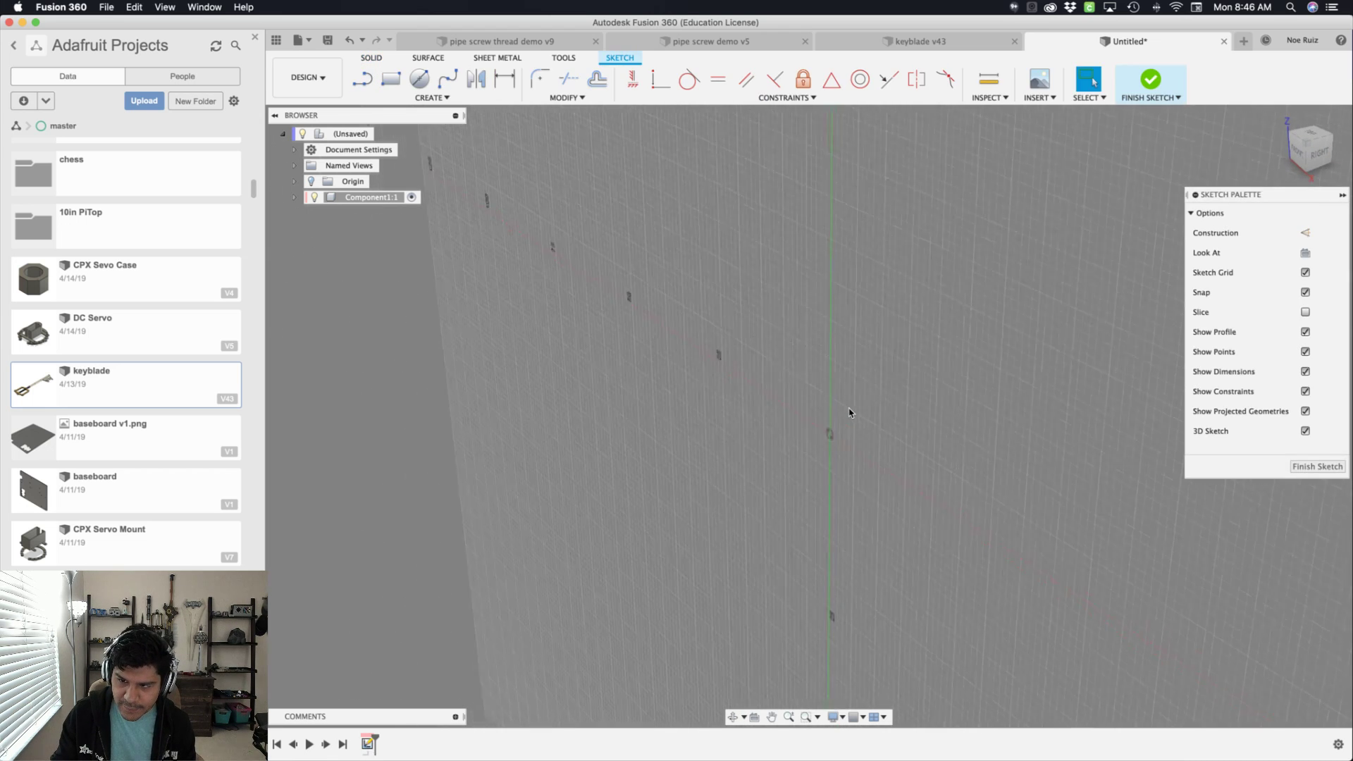
pyautogui.moveTo(876, 433)
pyautogui.mouseDown(button='middle')
pyautogui.moveTo(869, 415)
pyautogui.moveTo(836, 411)
pyautogui.mouseUp(button='middle')
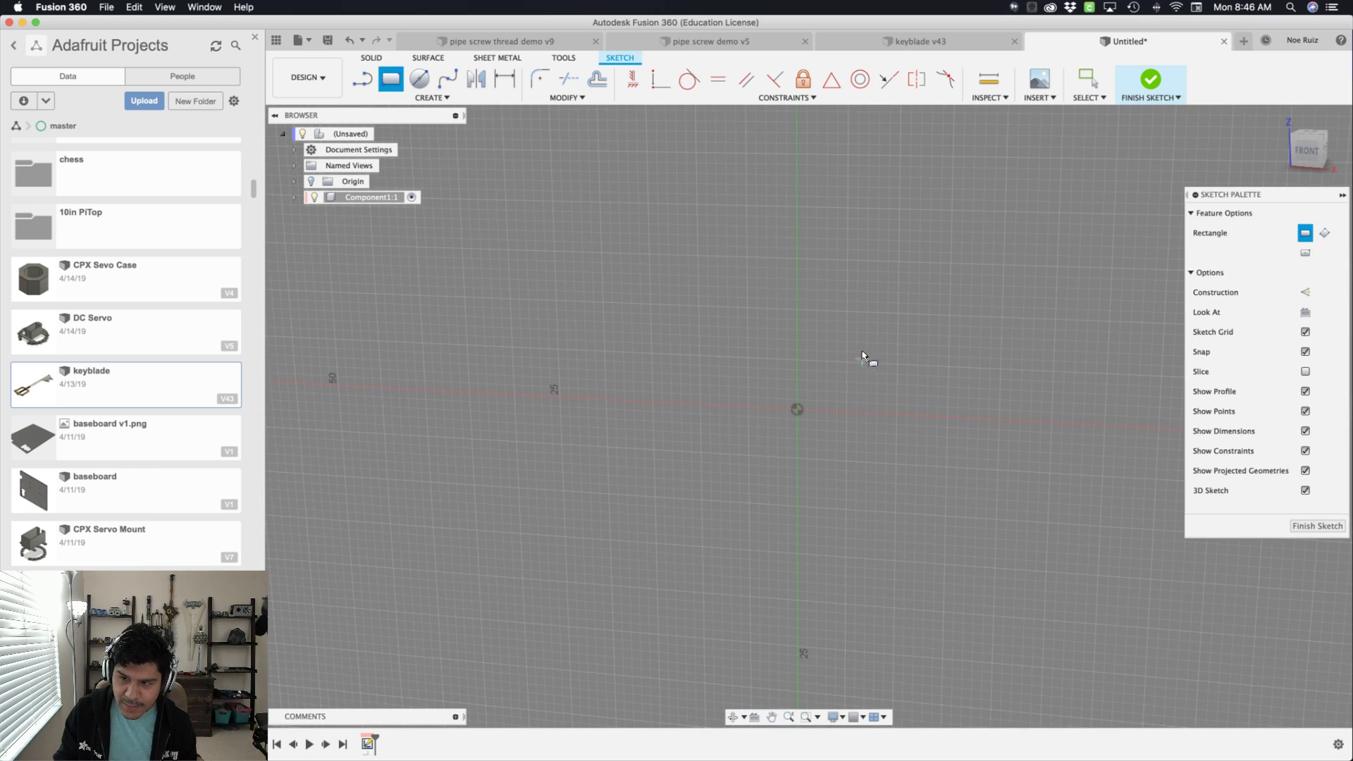
pyautogui.press('c')
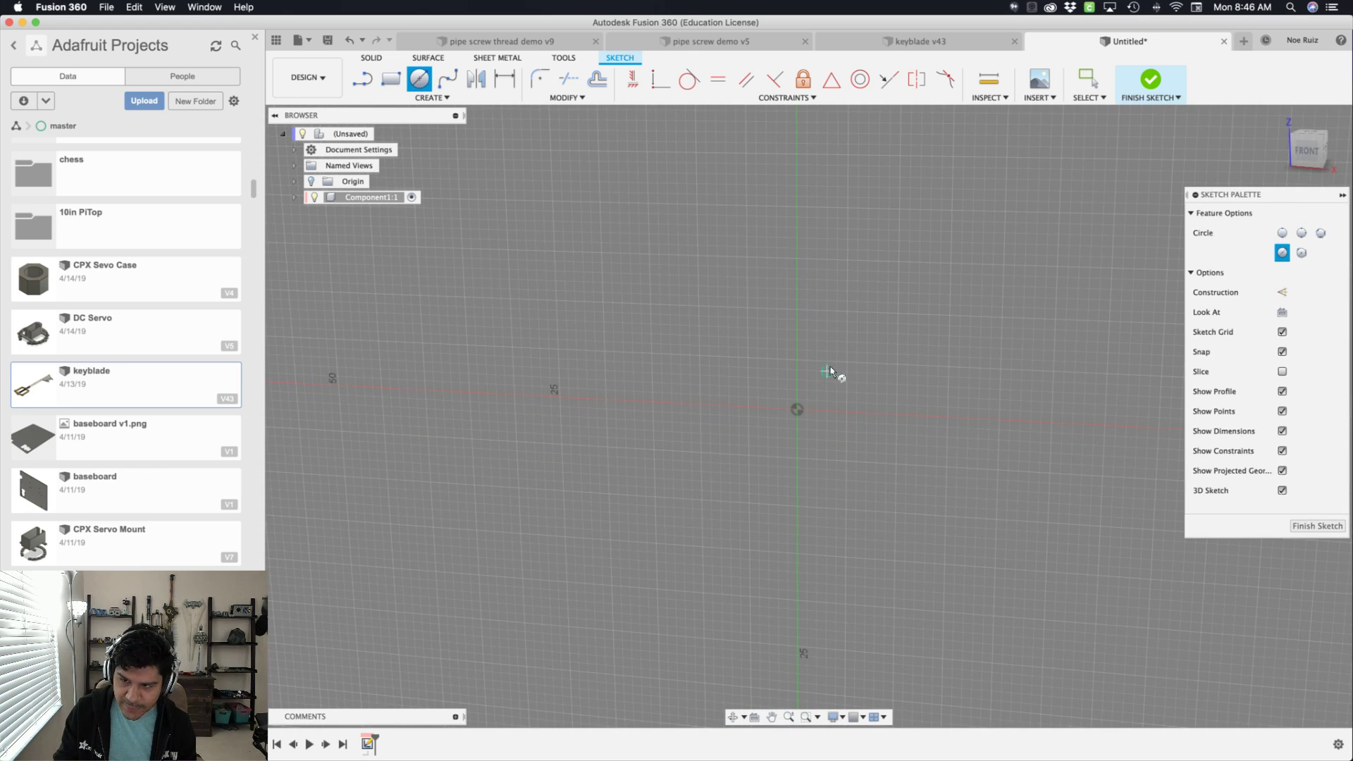
pyautogui.click(797, 410)
pyautogui.write('outer')
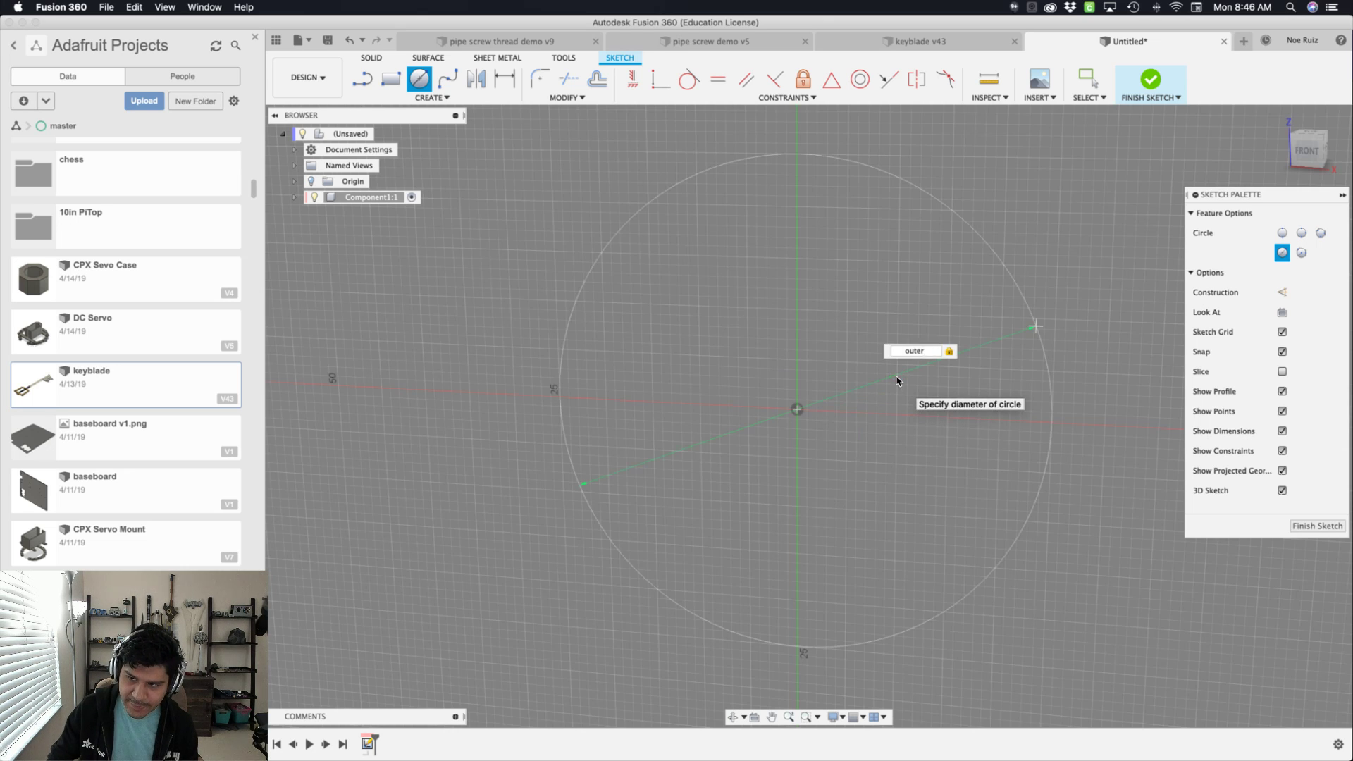
pyautogui.press('Return')
pyautogui.press('Escape')
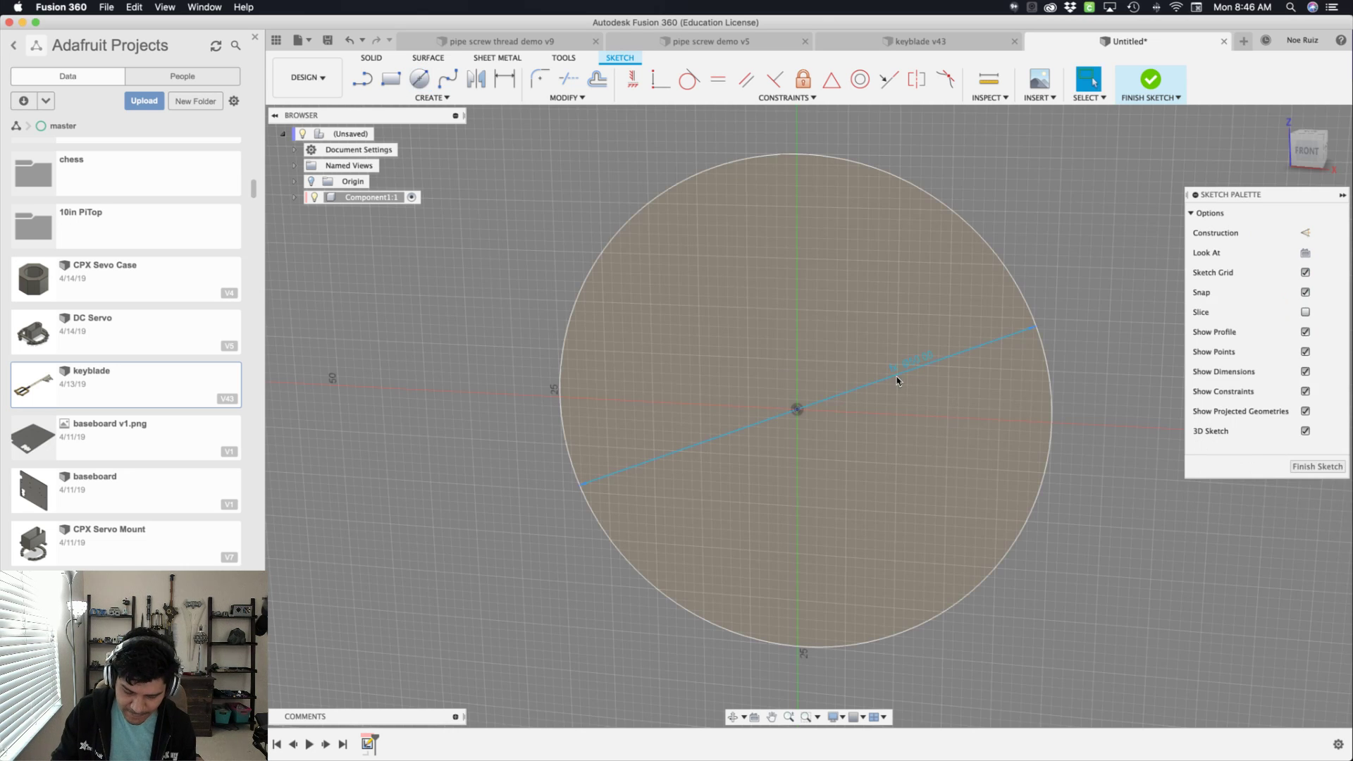
# - Draw a concentric circle at the origin with its diameter set to inner
pyautogui.press('c')
pyautogui.click(797, 409)
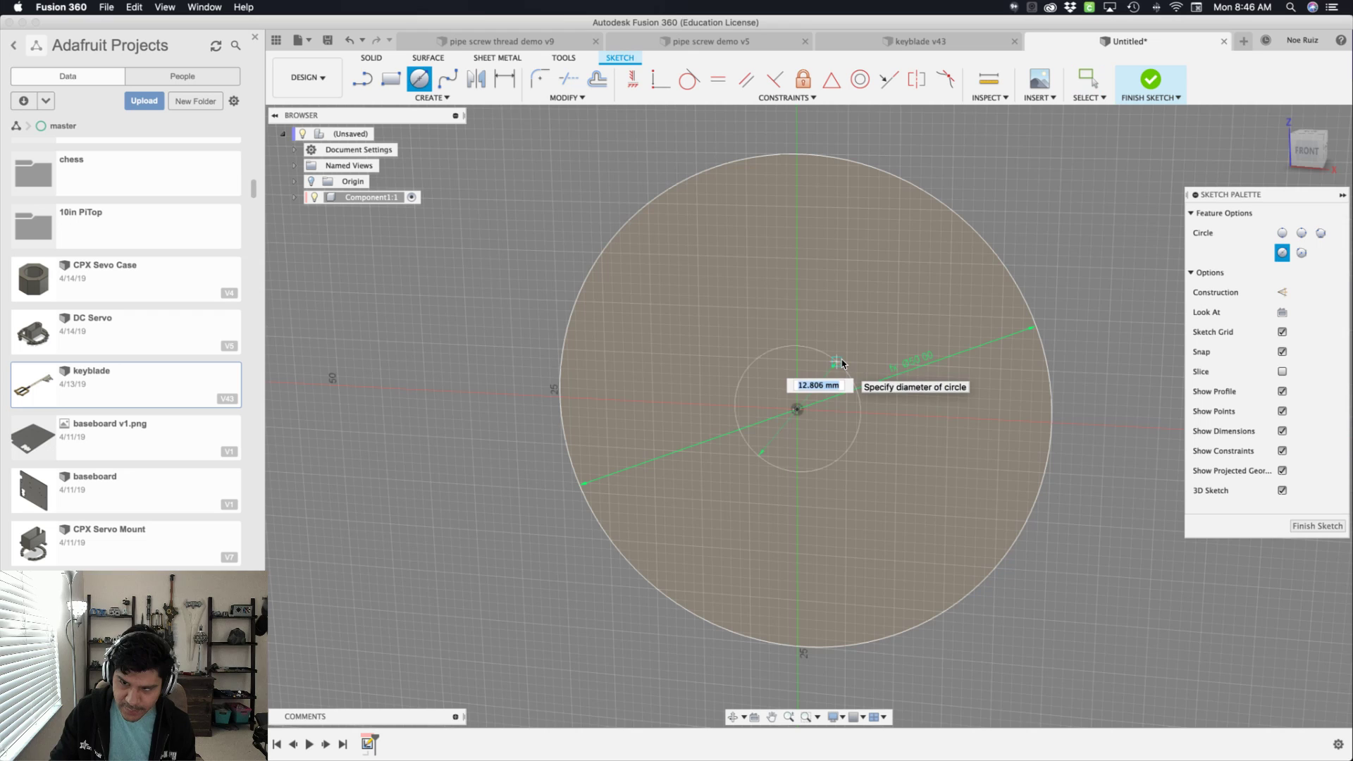
pyautogui.write('inner')
pyautogui.press('Return')
pyautogui.press('Escape')
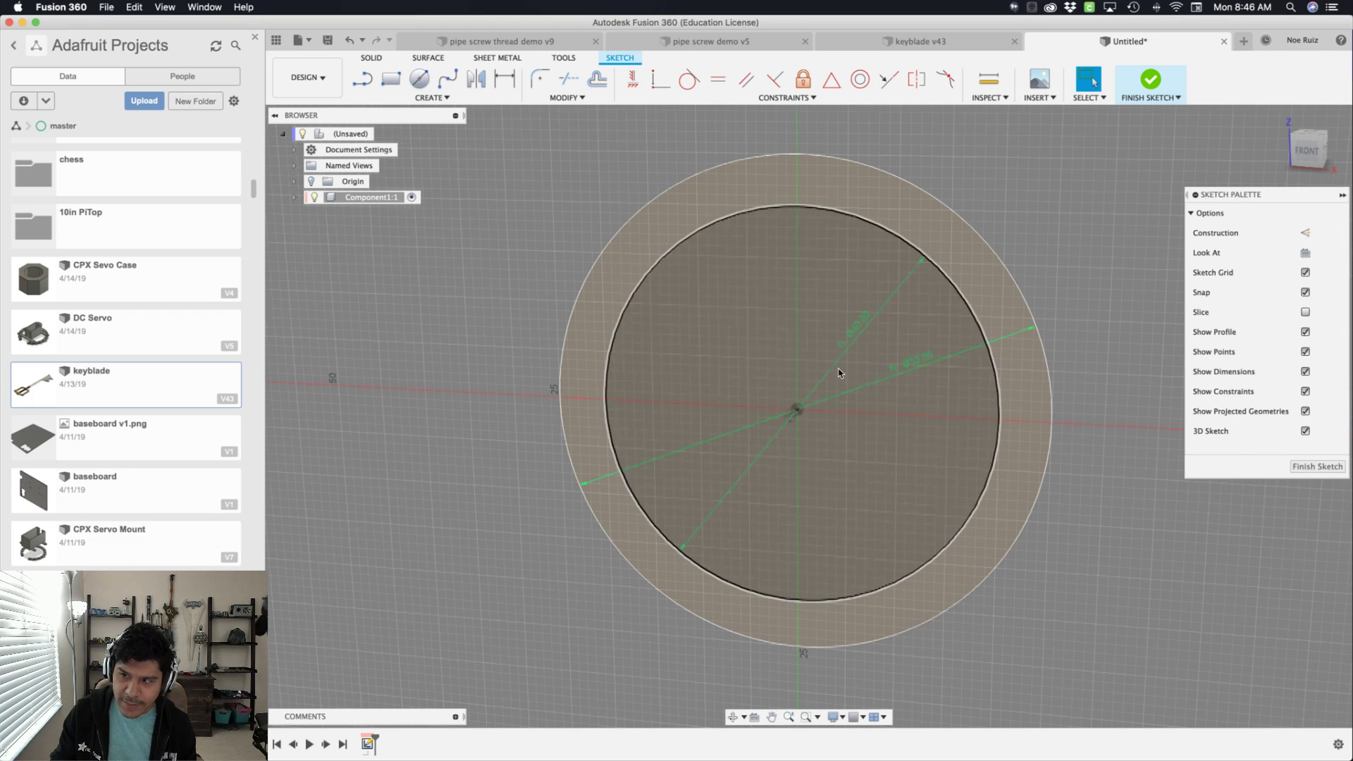
pyautogui.scroll(-3, 838, 374)
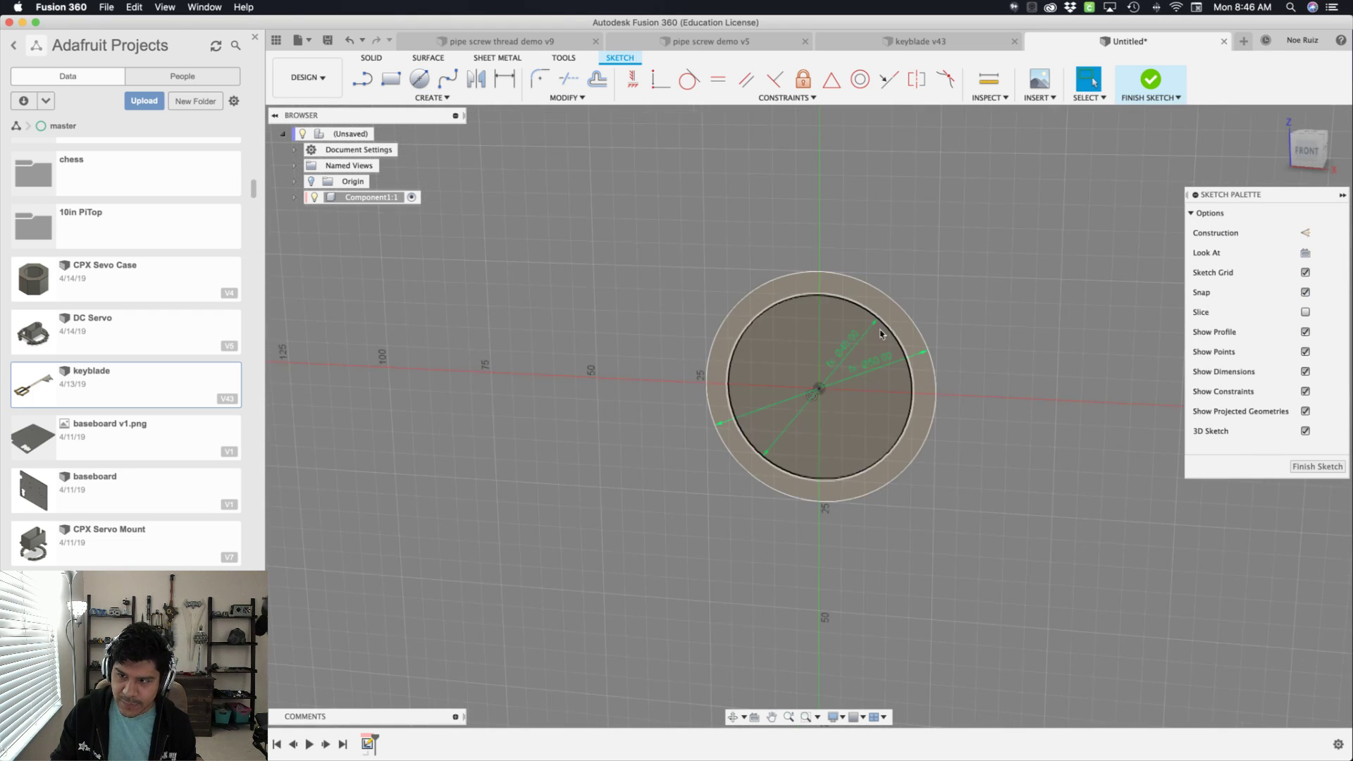
# - Finish the sketch and extrude both circle profiles into a solid cylinder with the distance set to the length parameter
pyautogui.click(1151, 81)
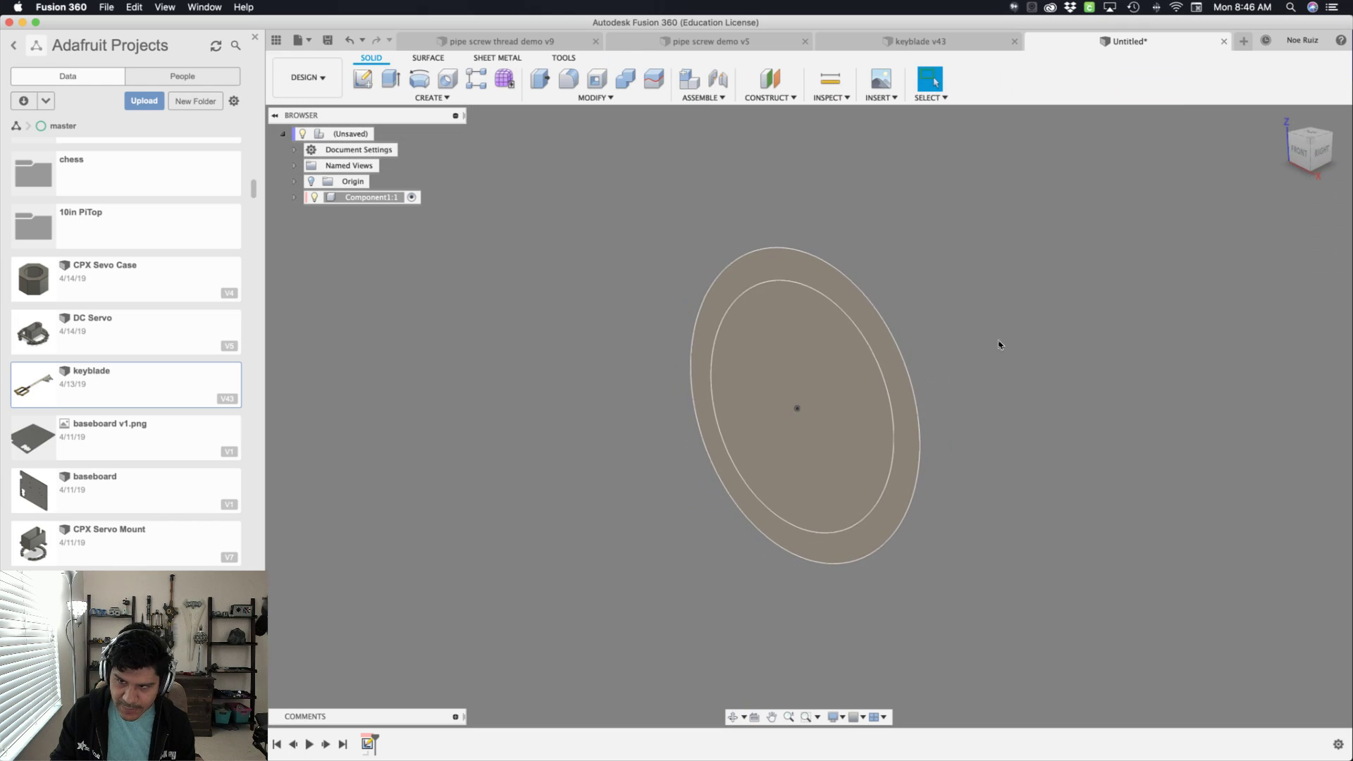
pyautogui.press('e')
pyautogui.click(773, 267)
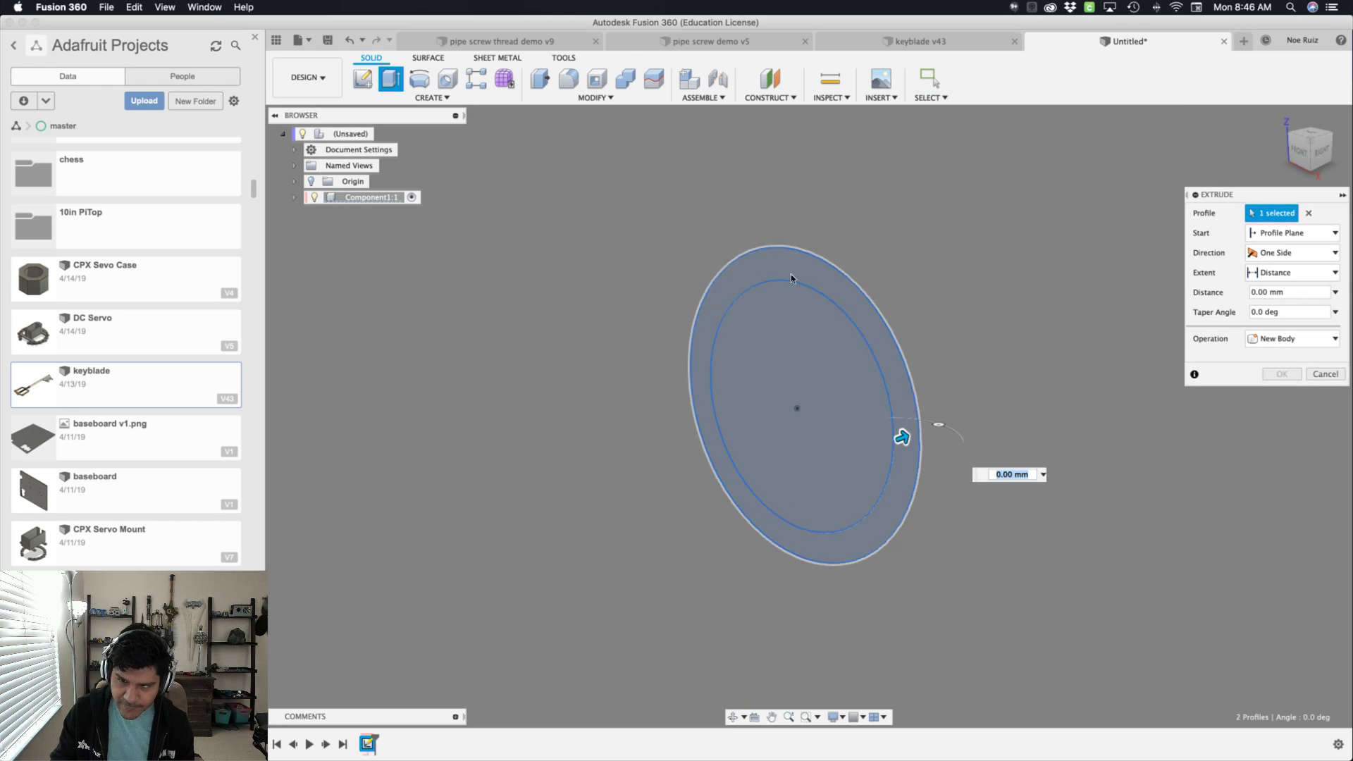
pyautogui.click(791, 278)
pyautogui.write('leng')
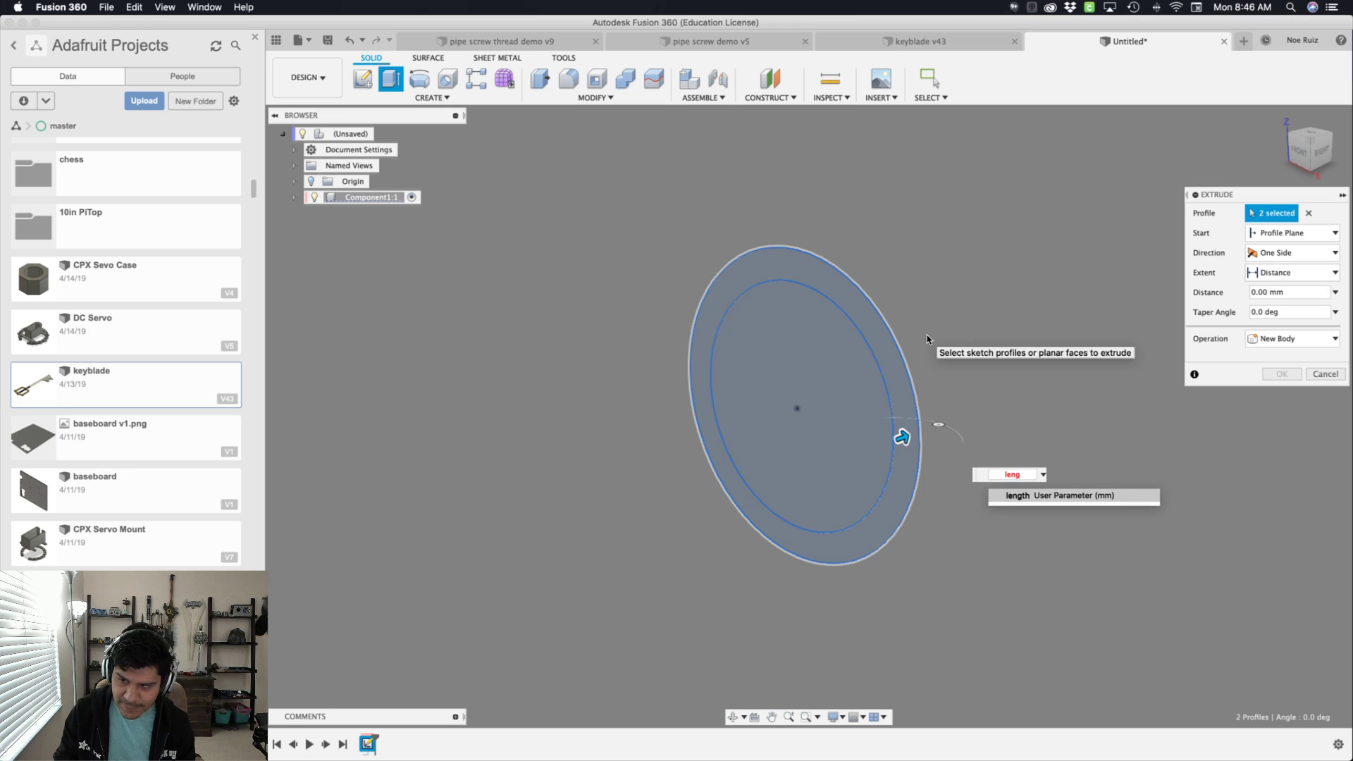
pyautogui.press('Return')
pyautogui.press('Return')
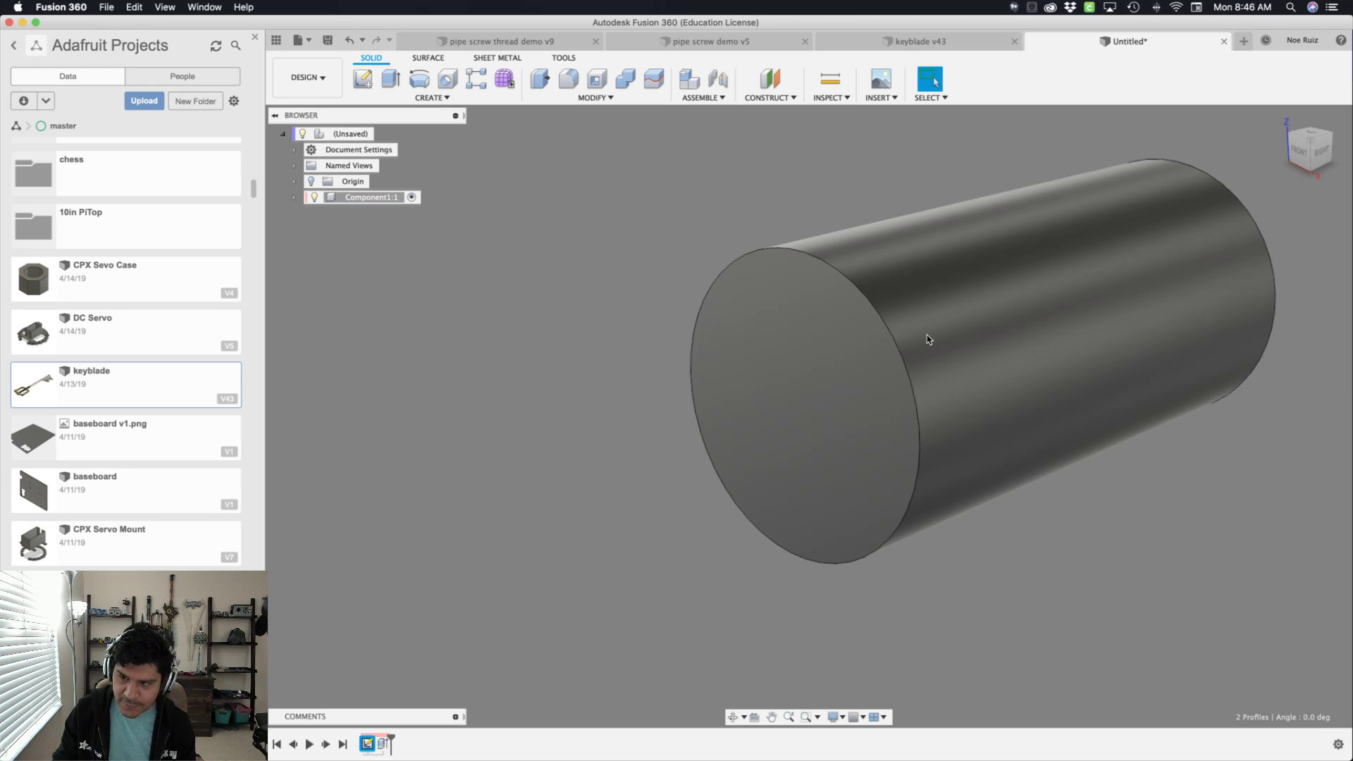
# - Expand the component's sketches and make the sketch with the two circles visible again
pyautogui.keyDown('shift'); pyautogui.moveTo(928, 335); pyautogui.dragTo(894, 338, button='middle'); pyautogui.keyUp('shift')
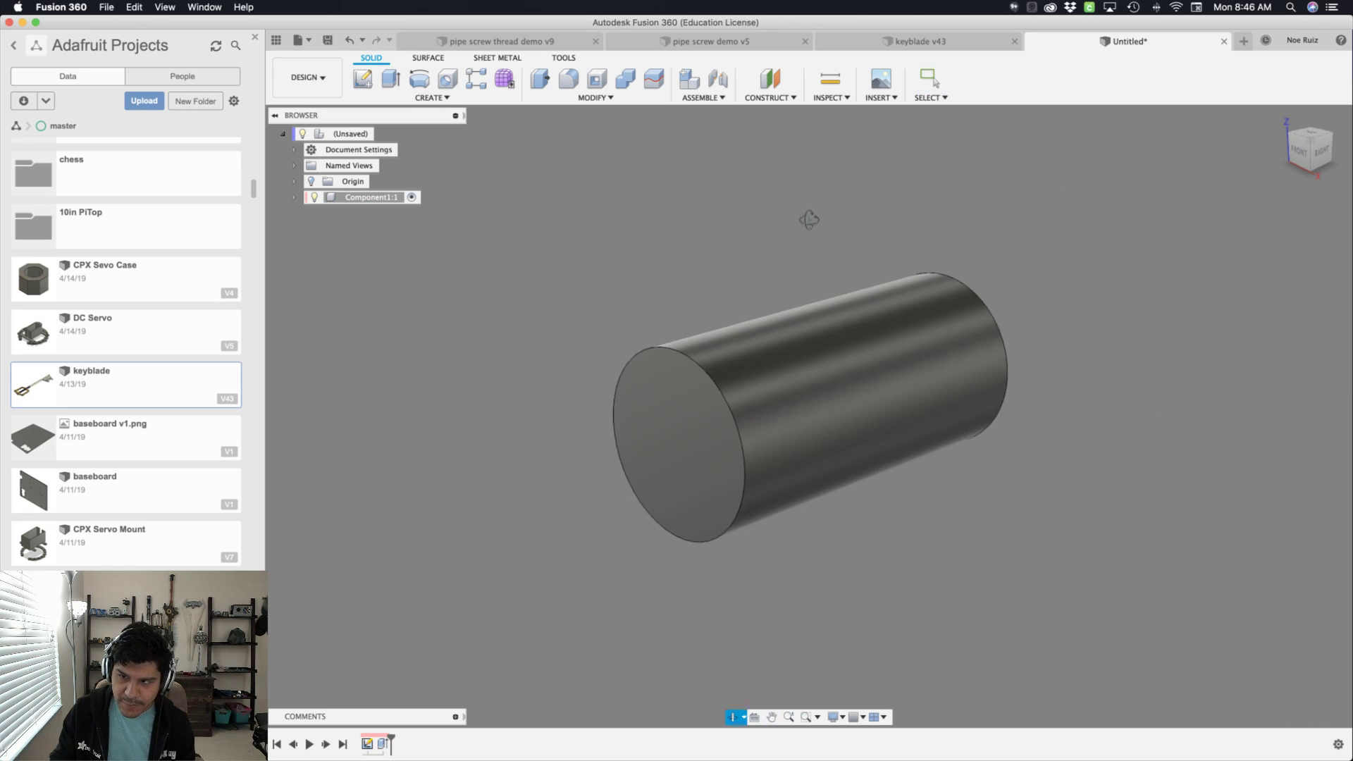
pyautogui.moveTo(806, 218)
pyautogui.keyDown('shift'); pyautogui.mouseDown(button='middle')
pyautogui.moveTo(801, 239)
pyautogui.moveTo(808, 219)
pyautogui.moveTo(787, 223)
pyautogui.mouseUp(button='middle'); pyautogui.keyUp('shift')
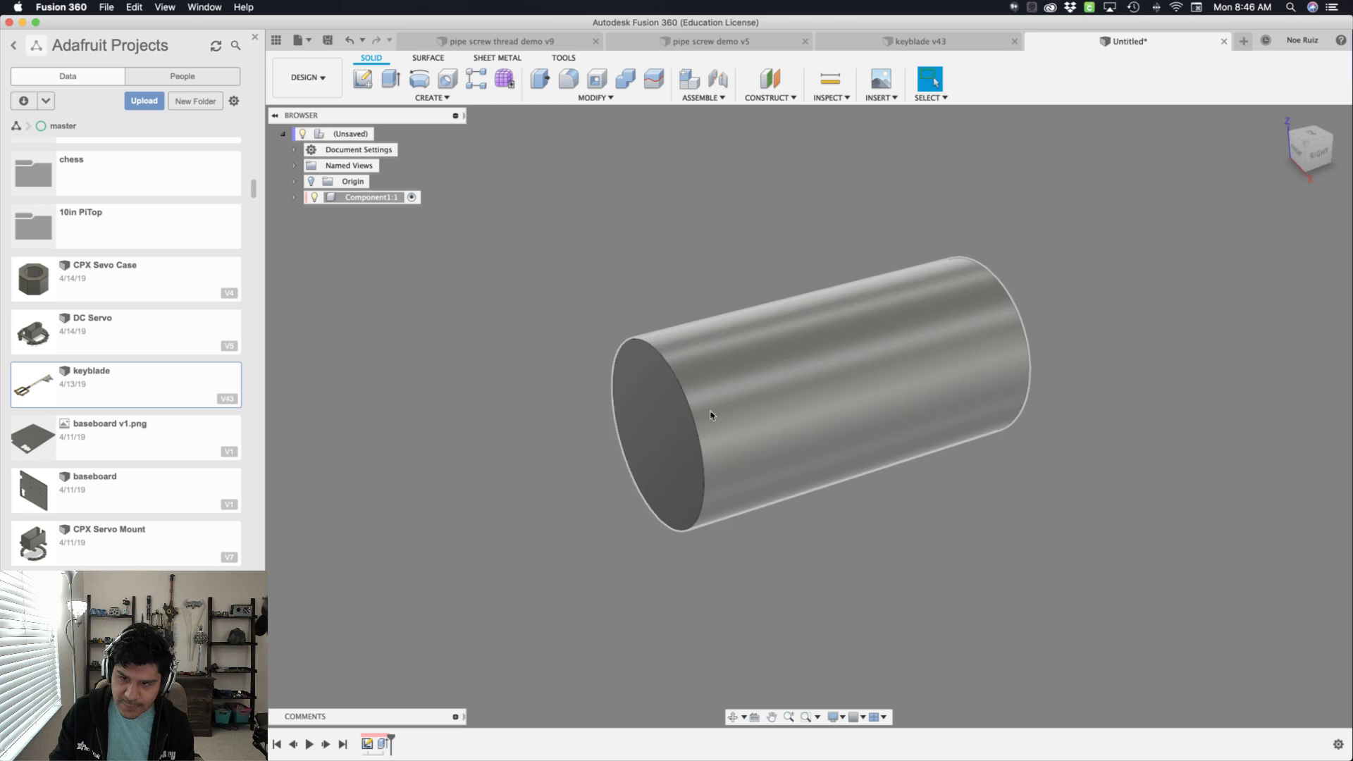
pyautogui.click(294, 198)
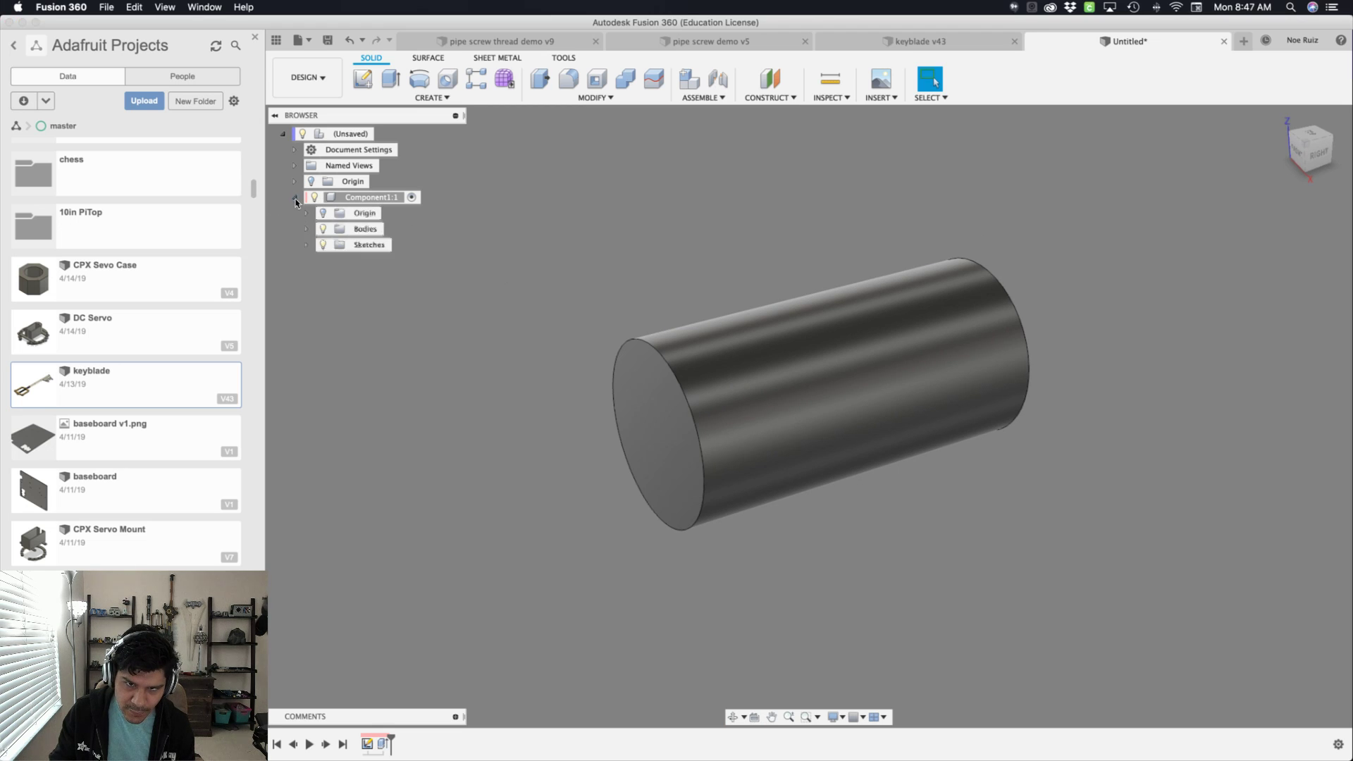
pyautogui.click(307, 246)
# - Cut the inner circle through the cylinder up to its far end face, with an offset of -10 mm from that face
pyautogui.click(649, 418)
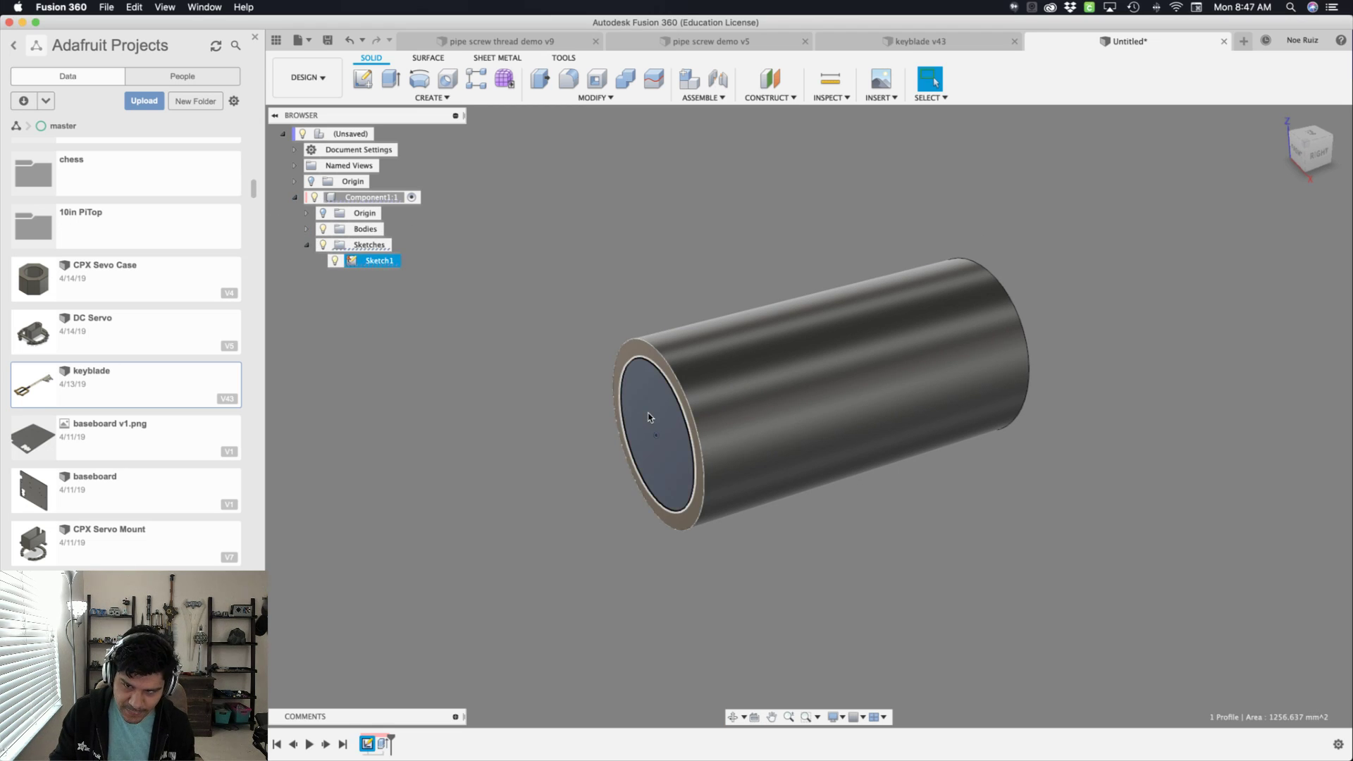
pyautogui.press('e')
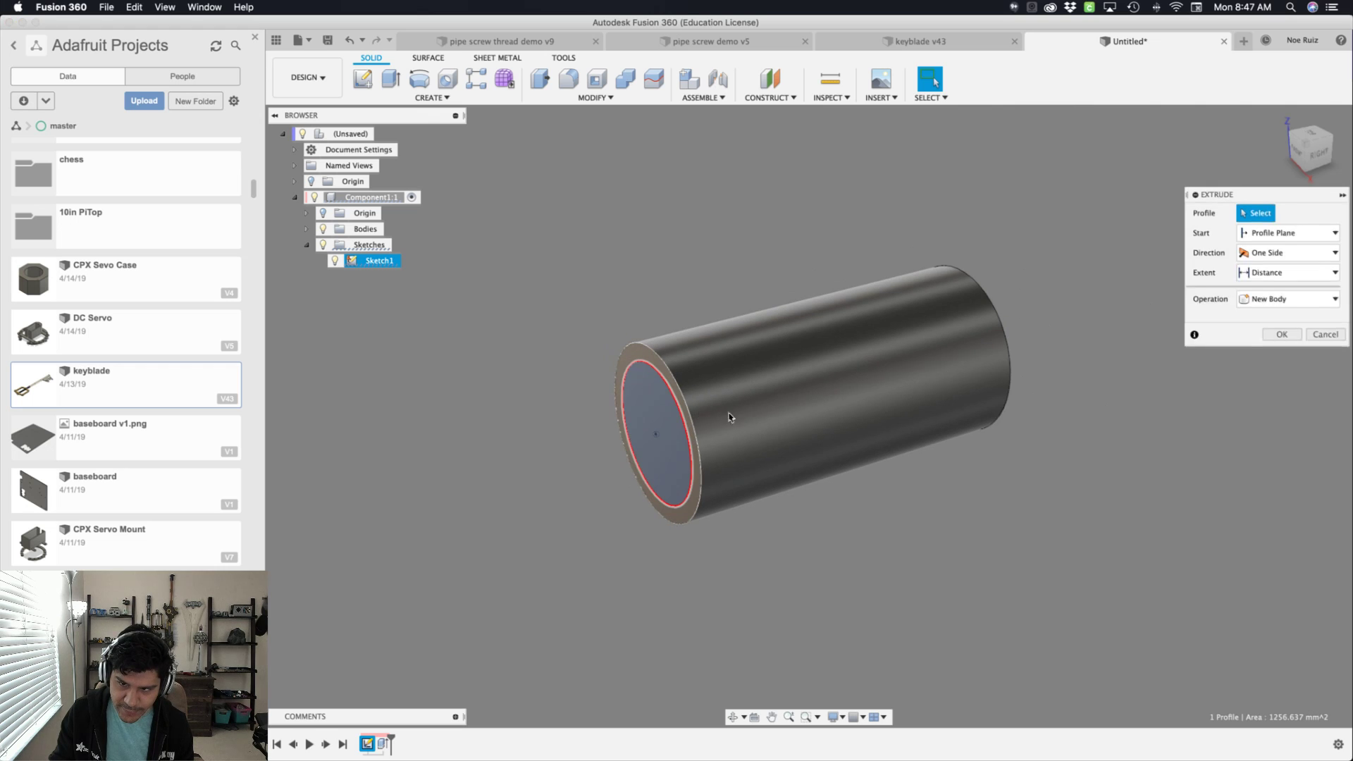
pyautogui.keyDown('shift'); pyautogui.moveTo(1053, 467); pyautogui.dragTo(800, 239, button='middle'); pyautogui.keyUp('shift')
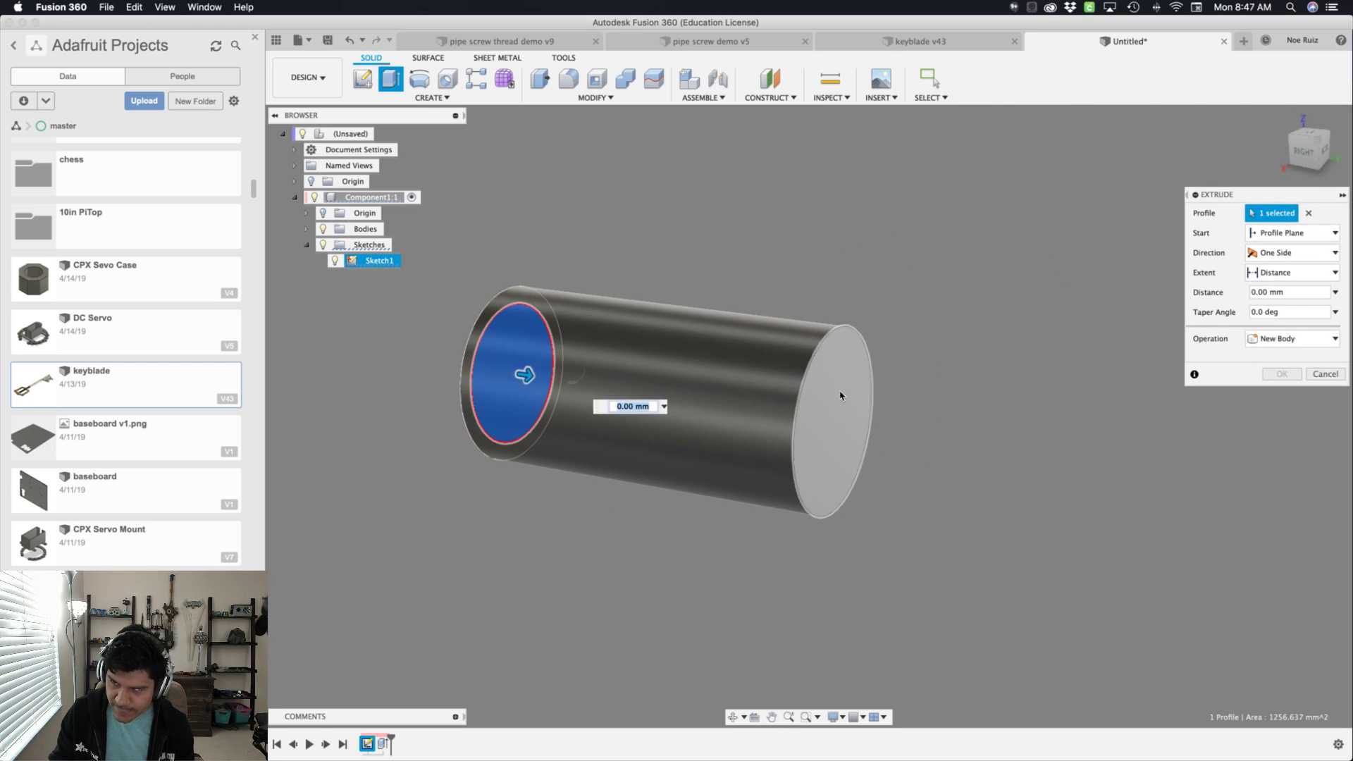
pyautogui.click(1257, 272)
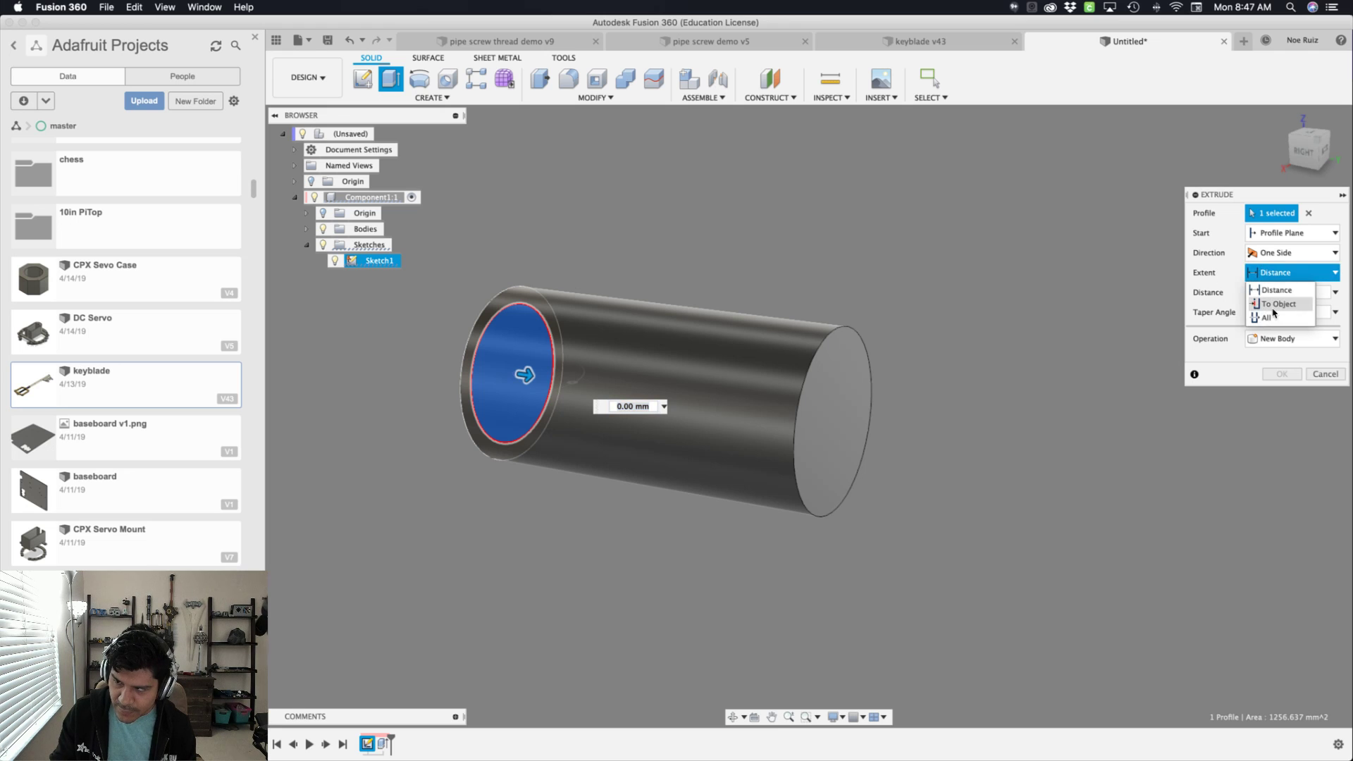
pyautogui.click(1275, 307)
pyautogui.click(844, 378)
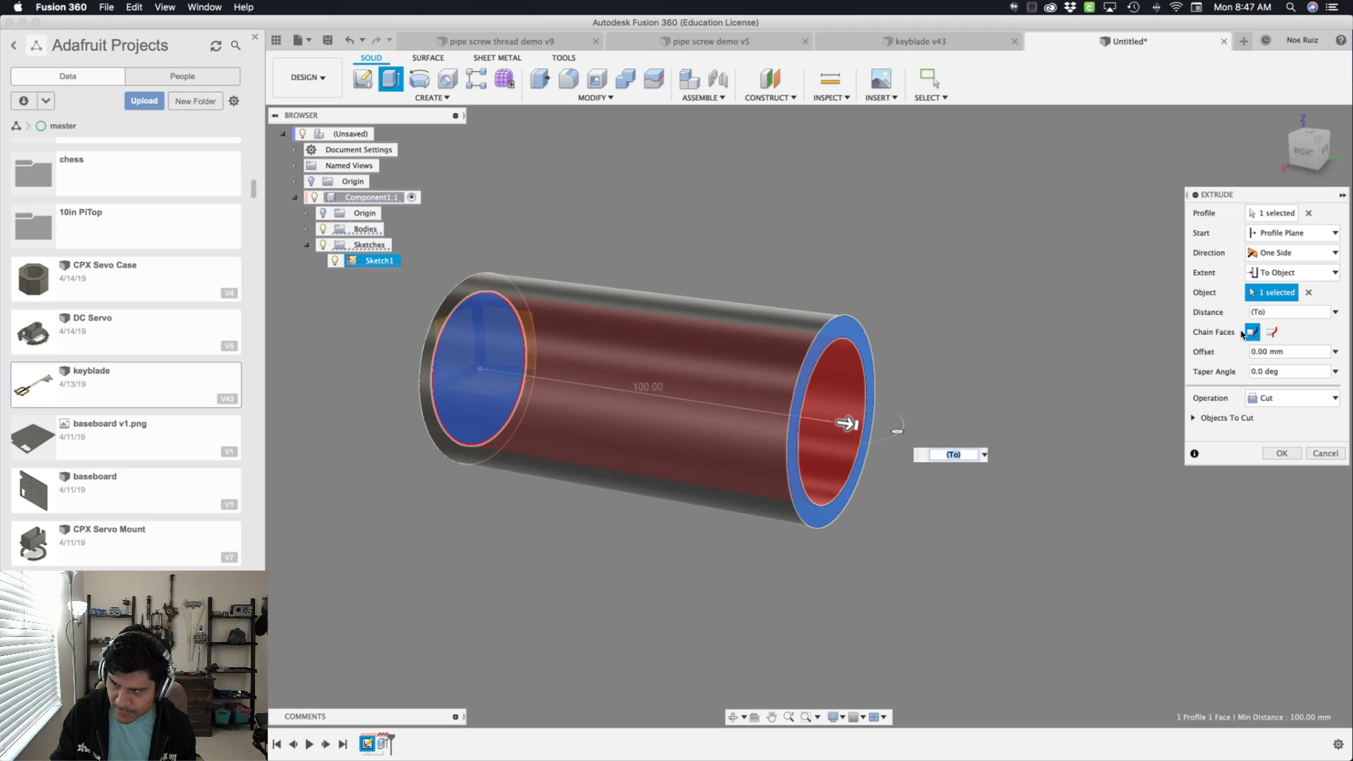
pyautogui.click(1253, 352)
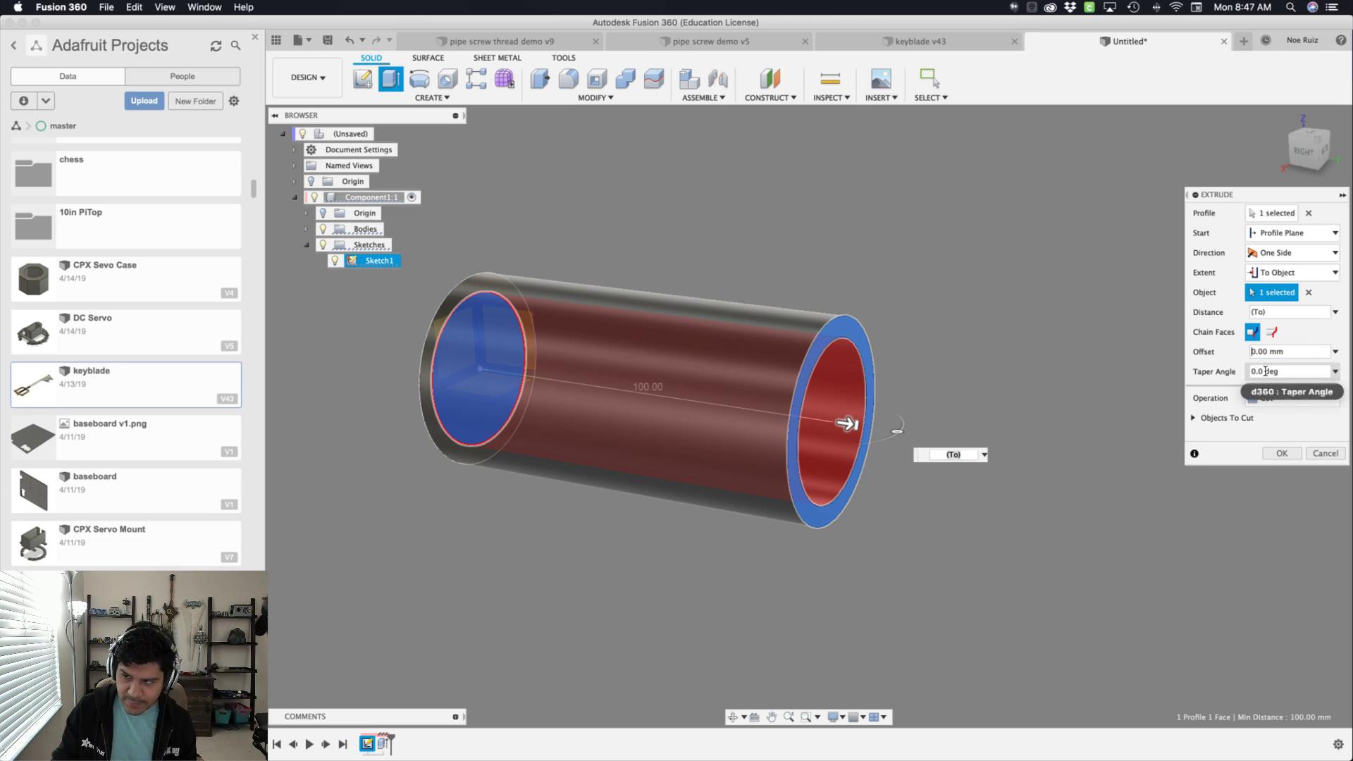
pyautogui.write('-1')
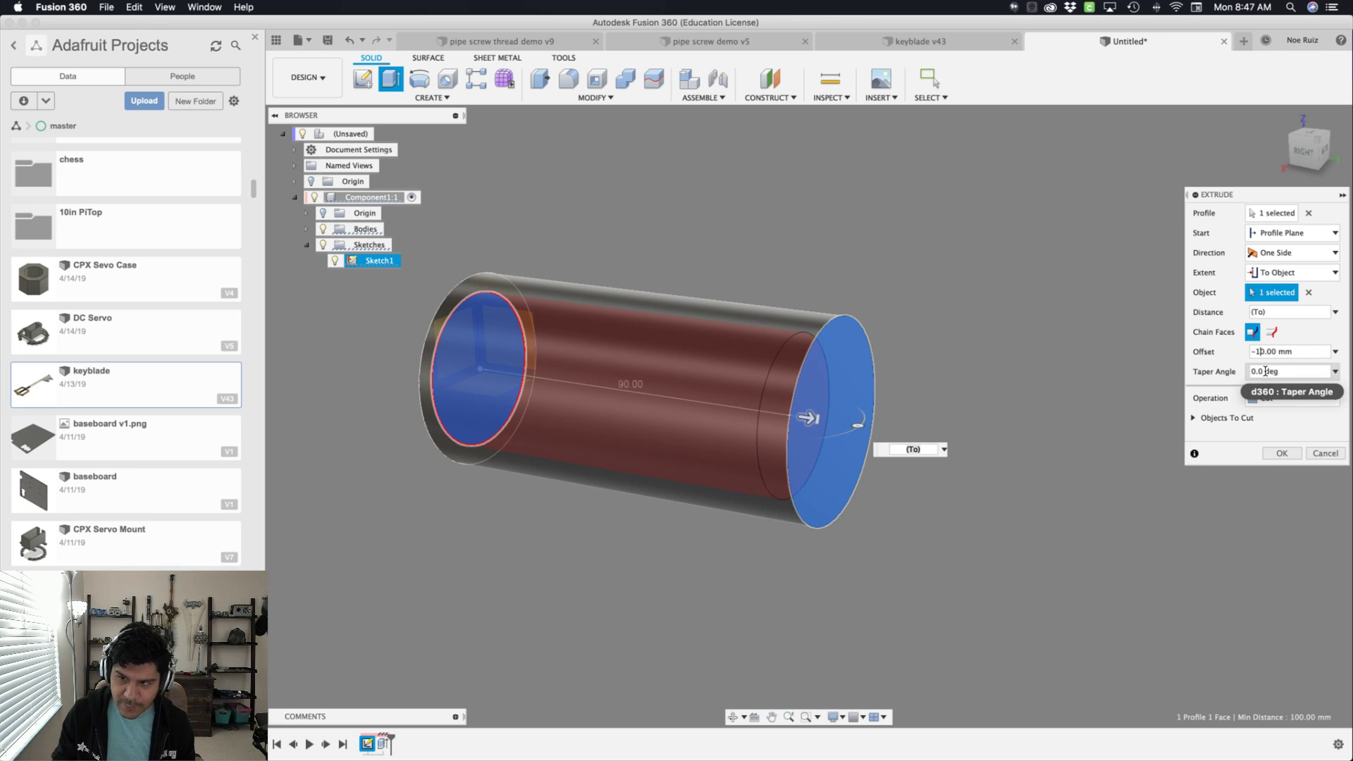
pyautogui.press('Return')
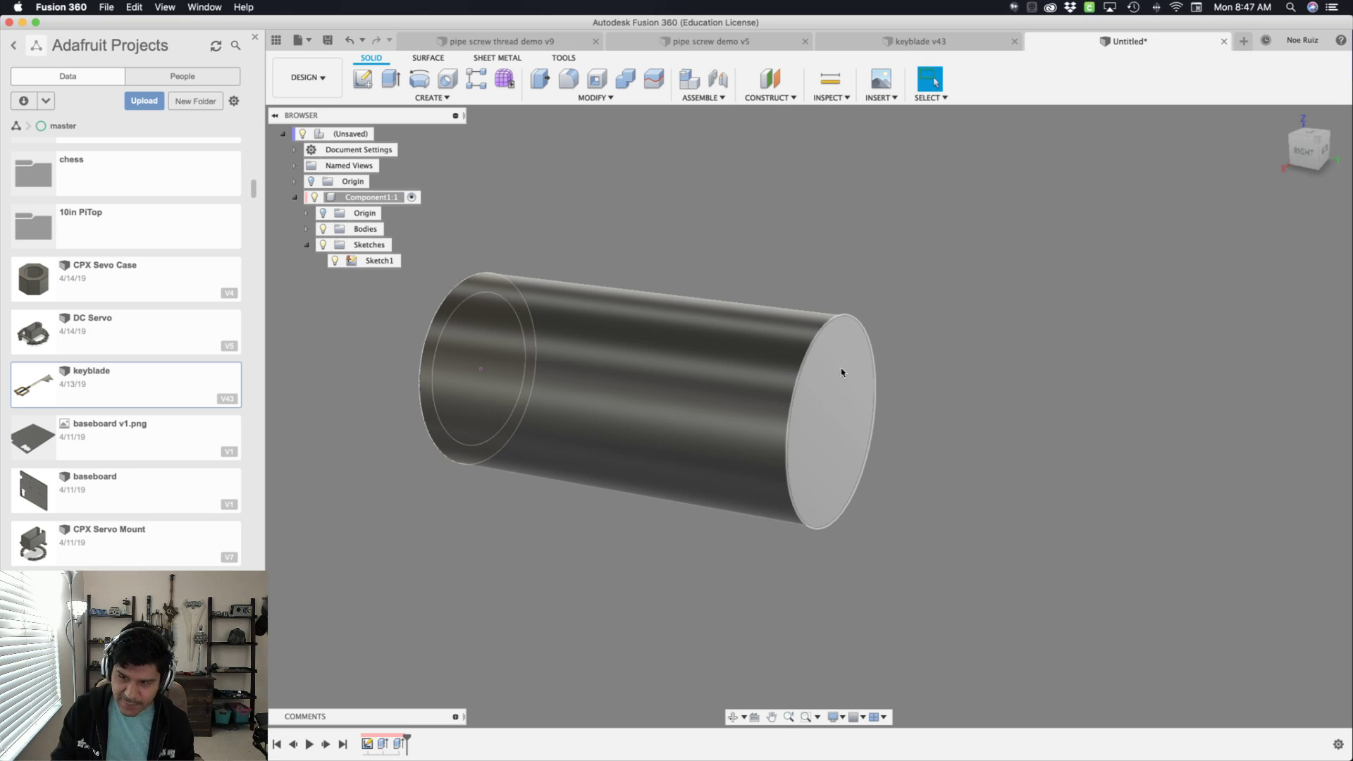
# - Start a sketch on the cylinder's closed end face and project the face's circular edge into it
pyautogui.click(829, 427)
pyautogui.keyDown('shift'); pyautogui.moveTo(863, 254); pyautogui.dragTo(847, 256, button='middle'); pyautogui.keyUp('shift')
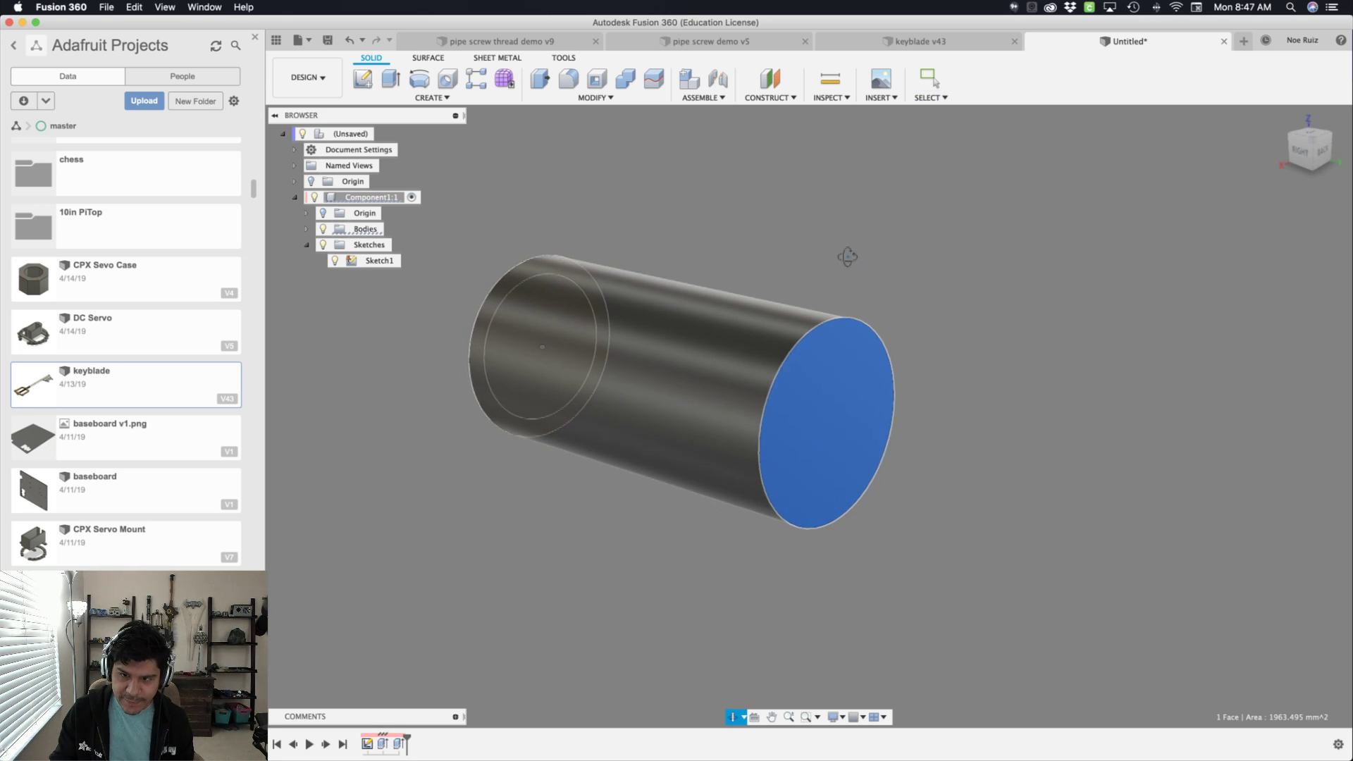
pyautogui.click(363, 79)
pyautogui.scroll(5, 839, 320)
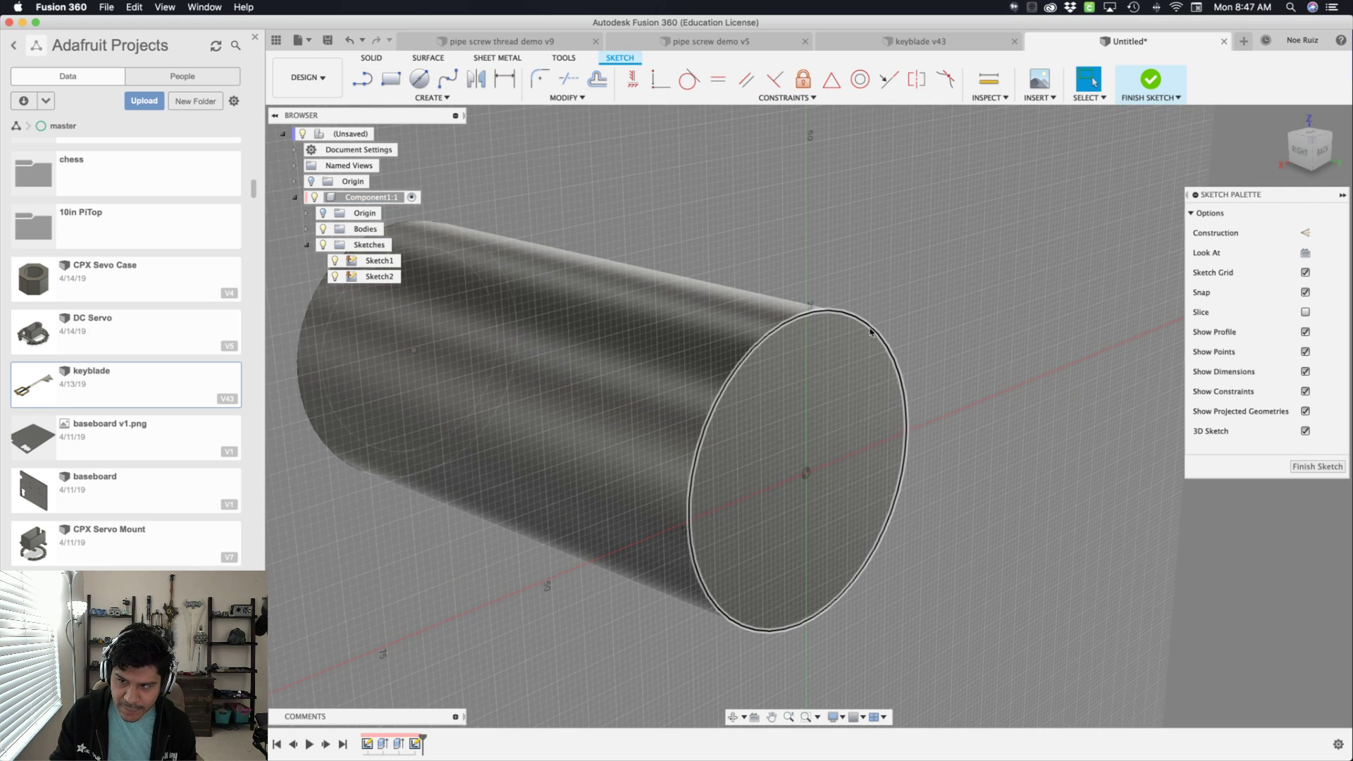
pyautogui.click(774, 334)
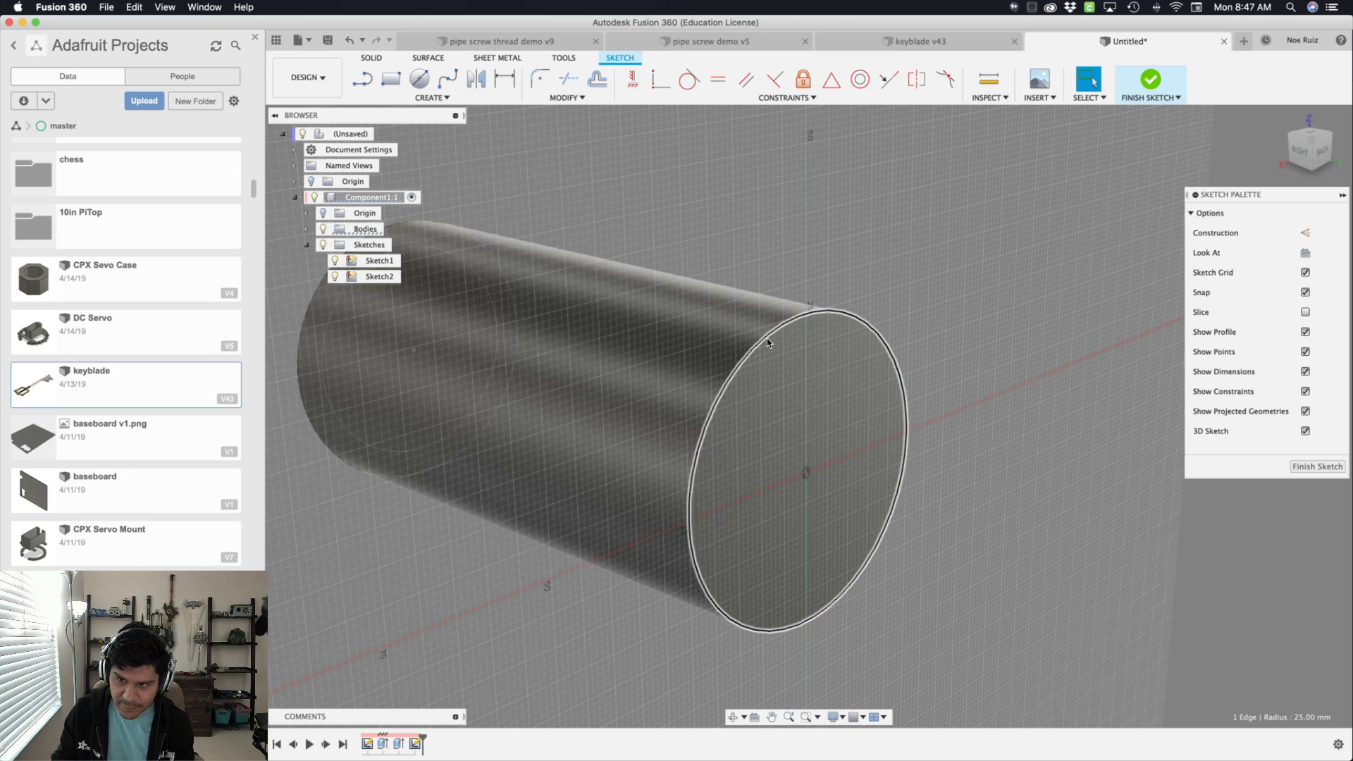
pyautogui.press('p')
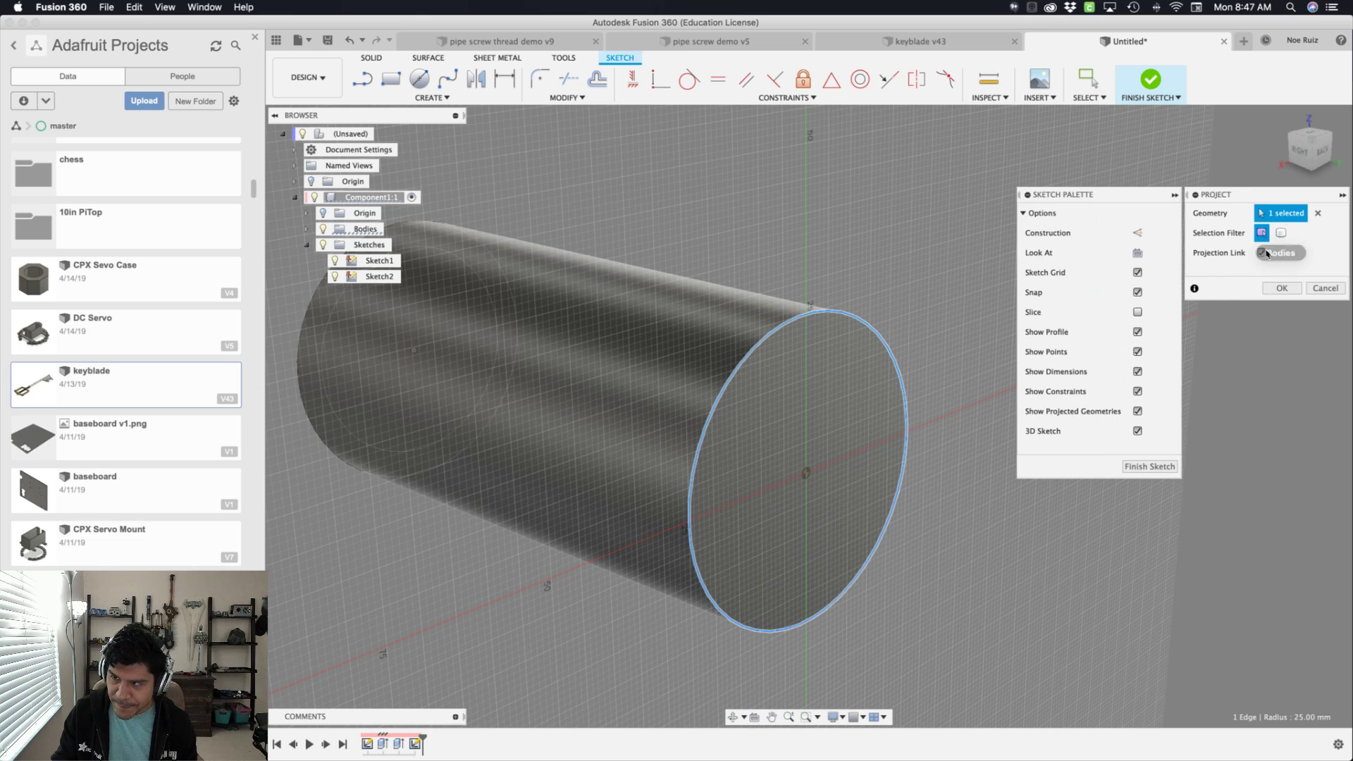
pyautogui.click(1280, 287)
pyautogui.scroll(3, 840, 307)
pyautogui.scroll(2, 840, 306)
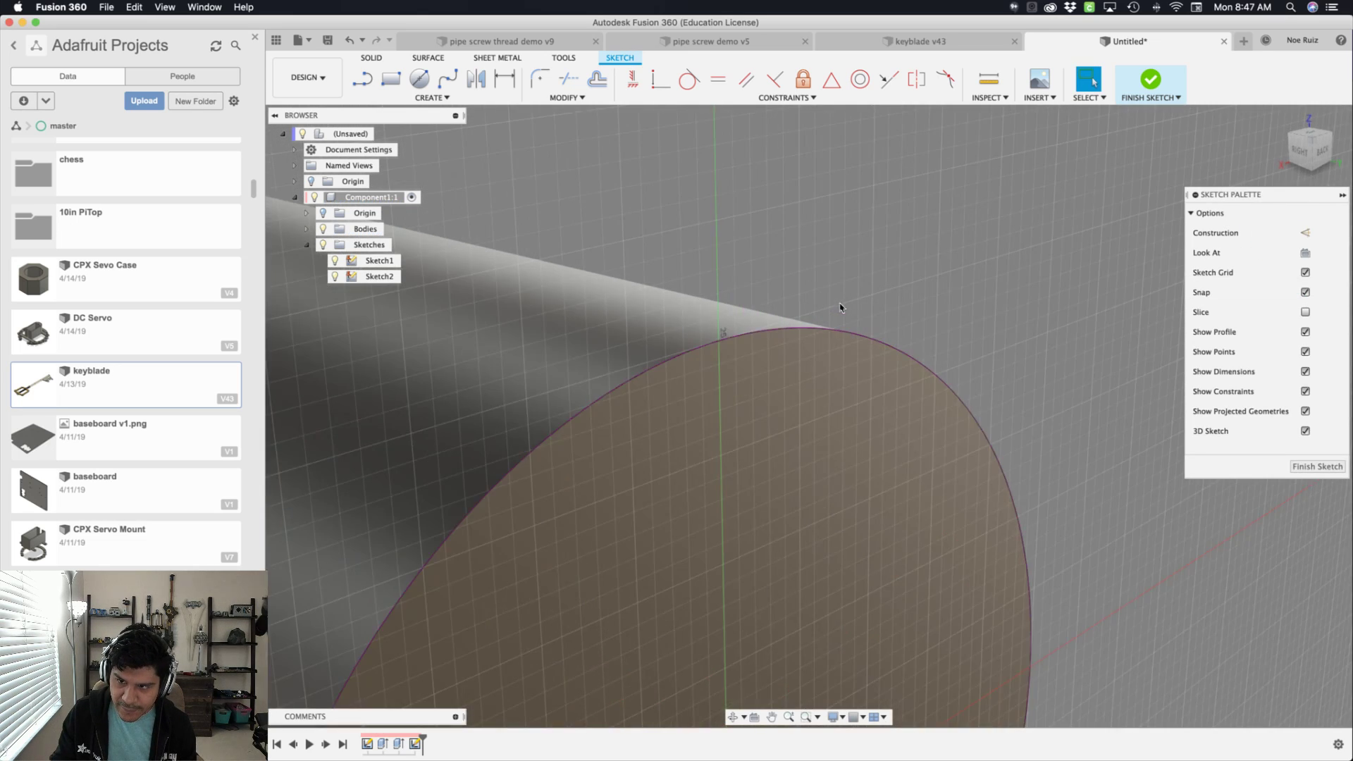
pyautogui.scroll(2, 778, 315)
pyautogui.press('super+z')
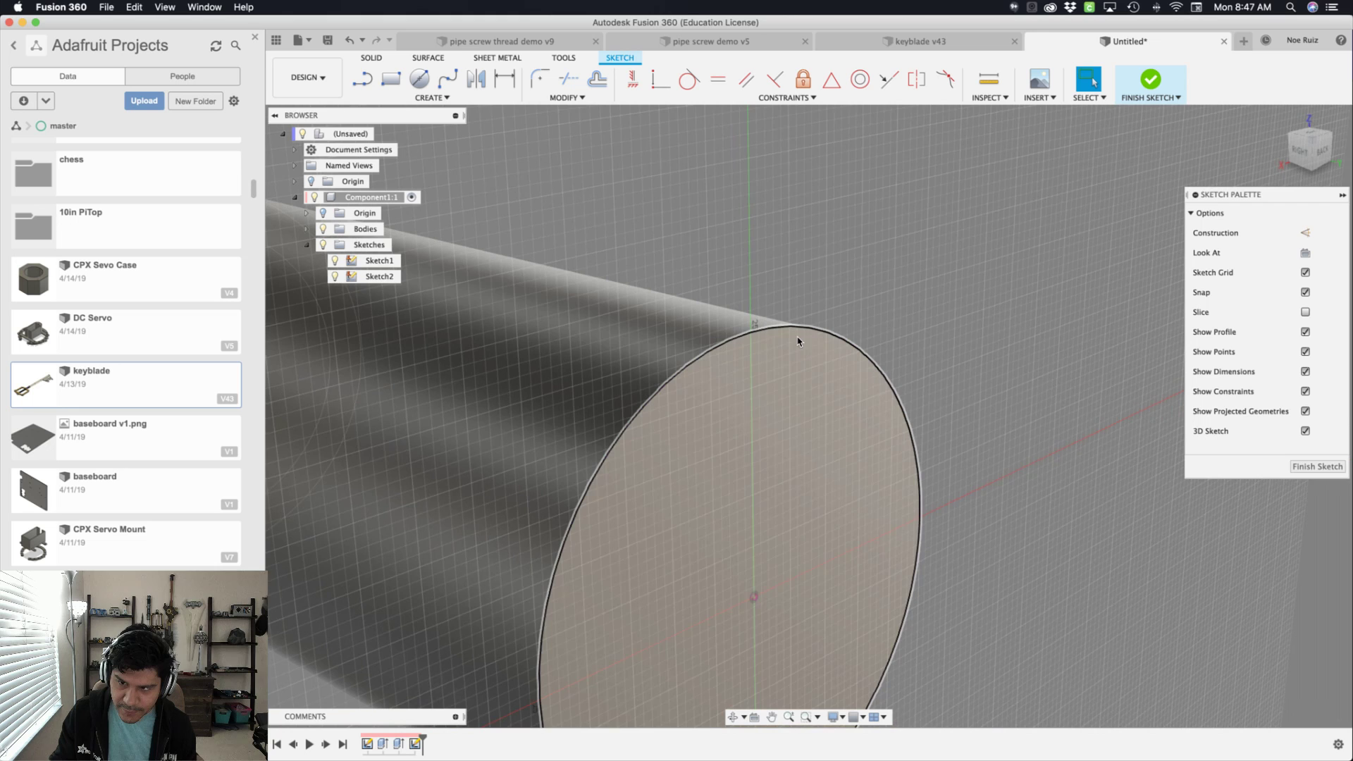
pyautogui.press('super+shift+z')
pyautogui.scroll(-2, 804, 308)
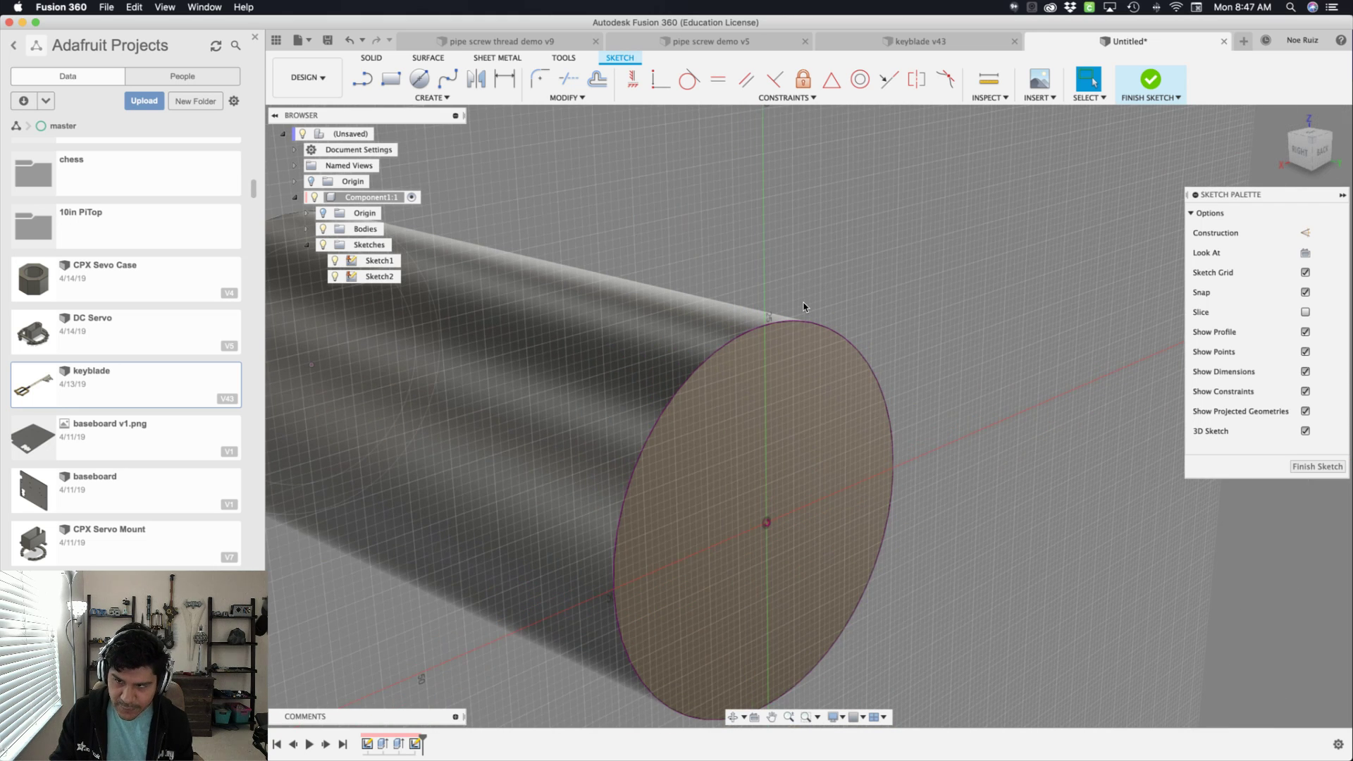
pyautogui.press('o')
pyautogui.click(1326, 288)
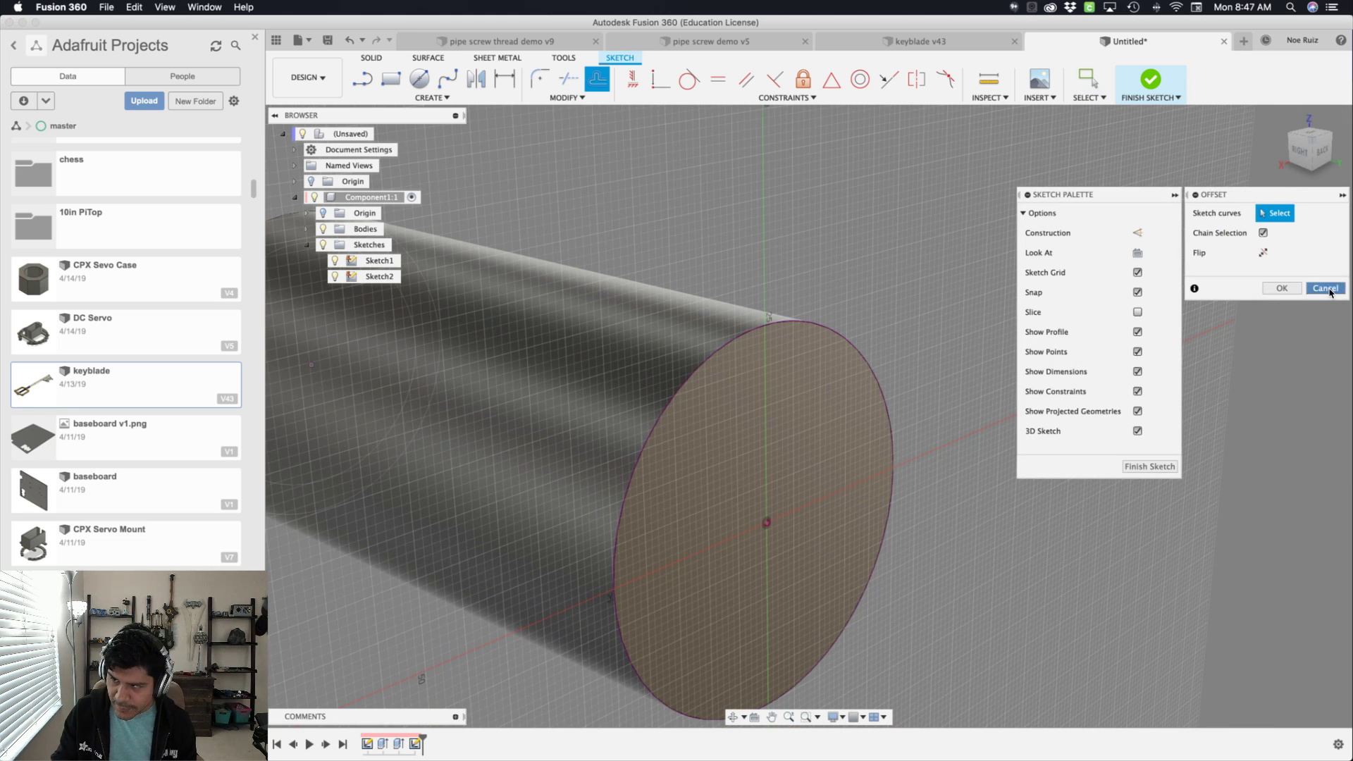
pyautogui.press('r')
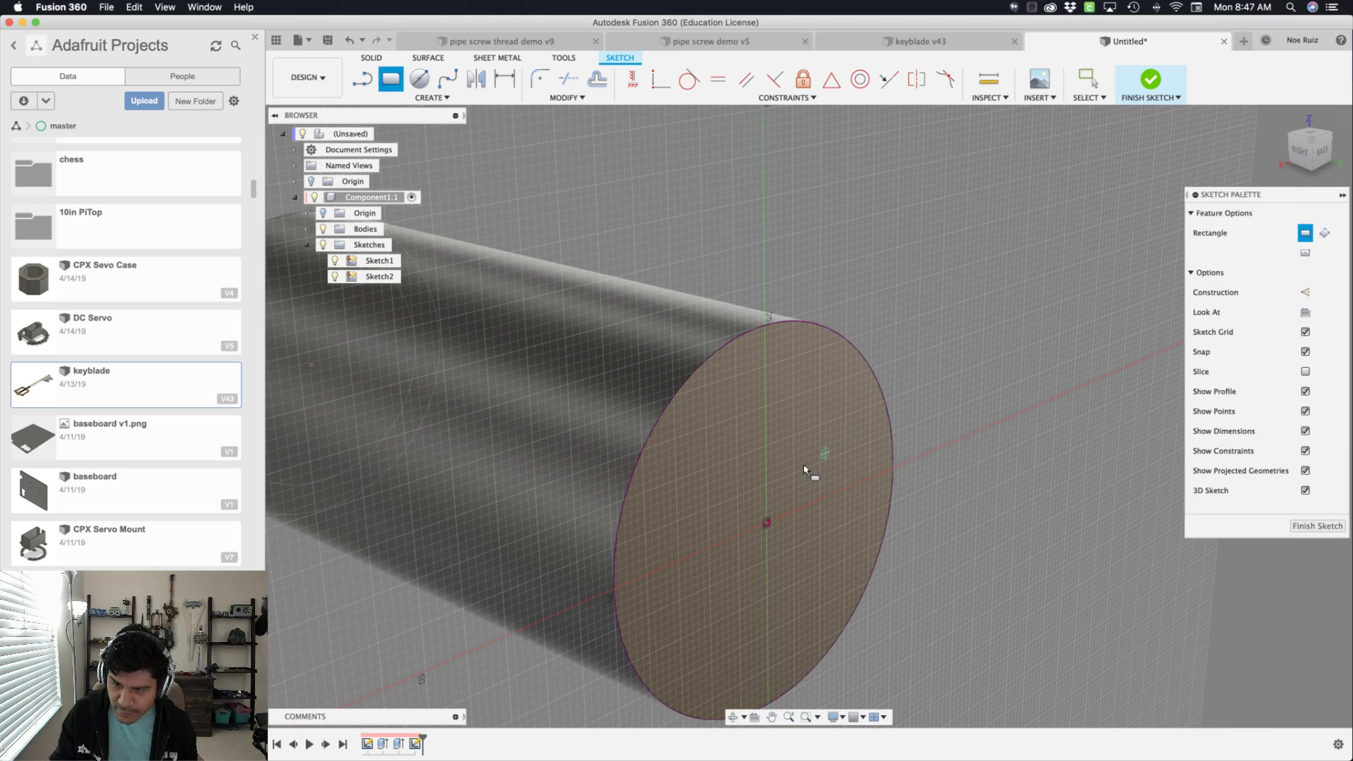
pyautogui.click(768, 521)
pyautogui.press('Escape')
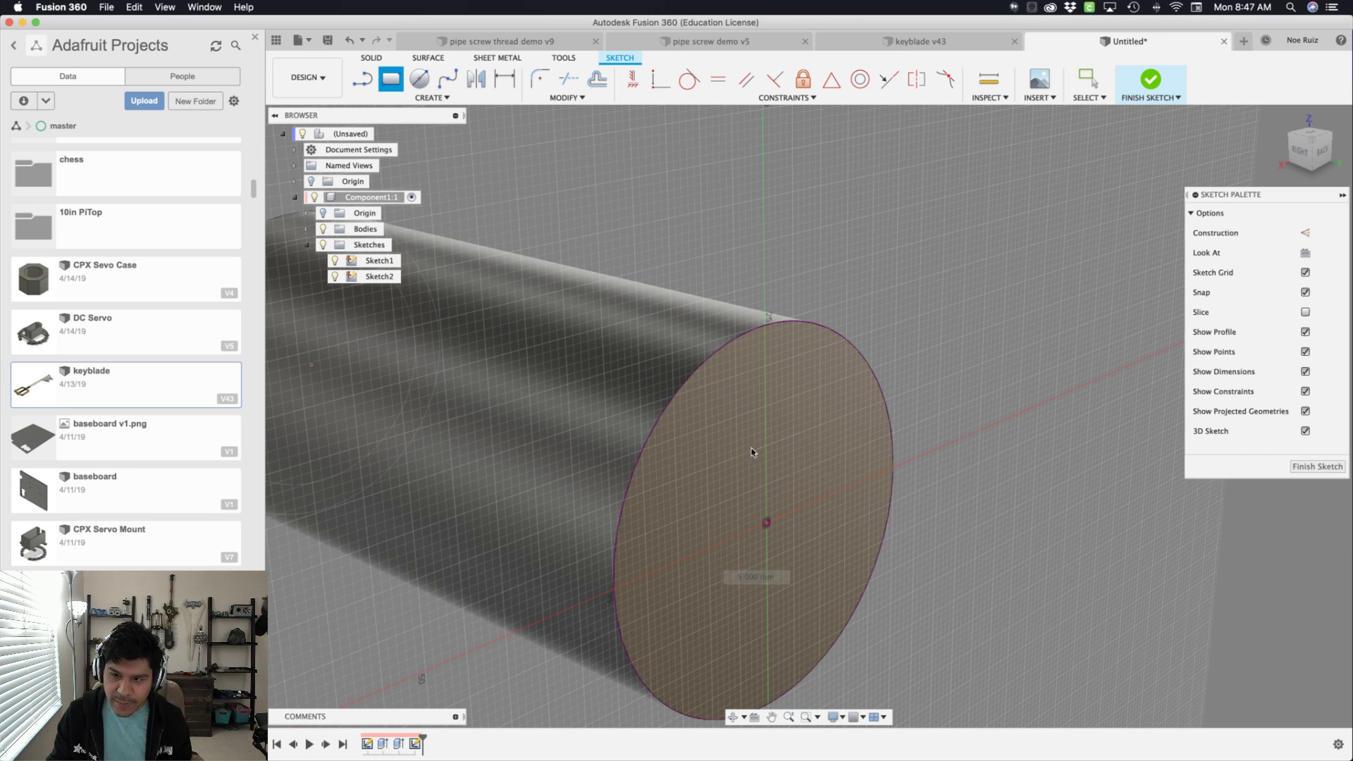
# - Add a user parameter named thread in millimetres with a value of 5, and accept the parameter list
pyautogui.keyDown('shift'); pyautogui.moveTo(740, 457); pyautogui.dragTo(818, 279, button='middle'); pyautogui.keyUp('shift')
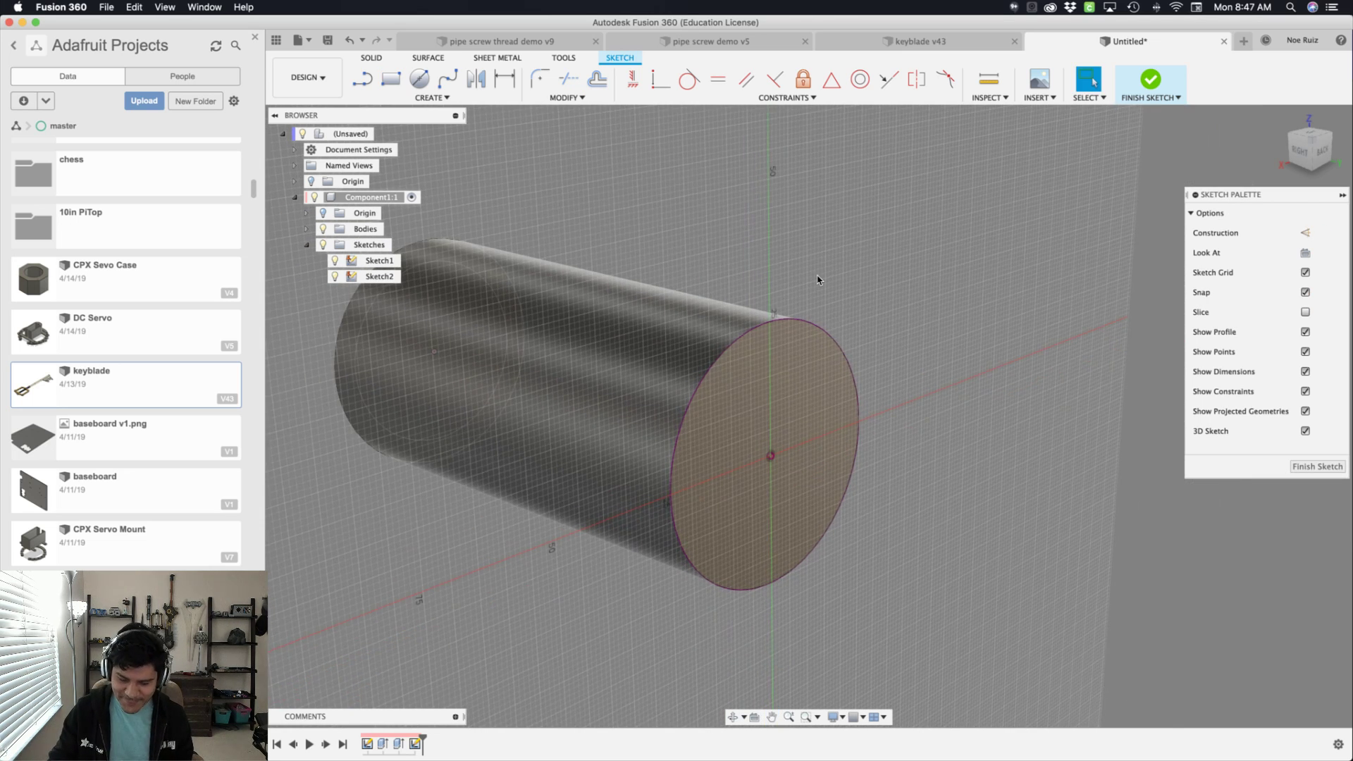
pyautogui.write('sparam')
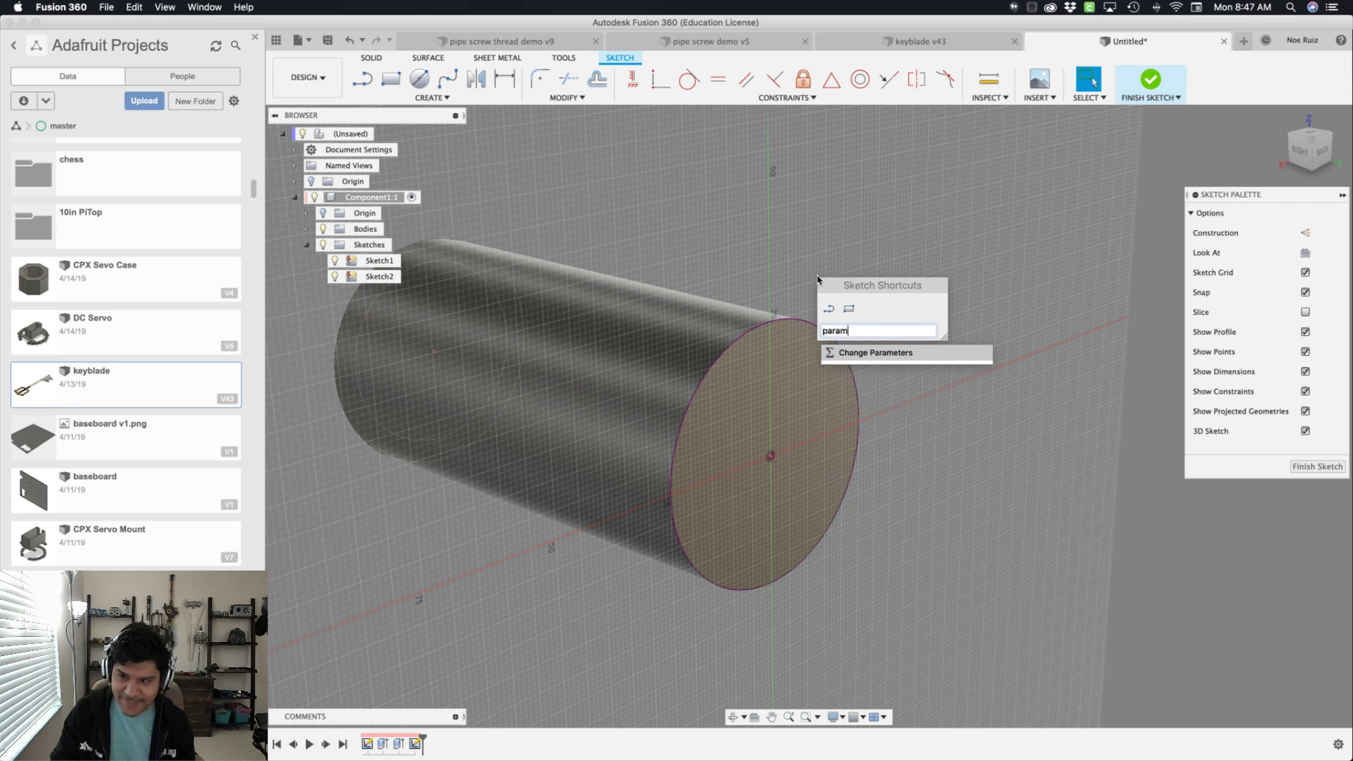
pyautogui.press('Return')
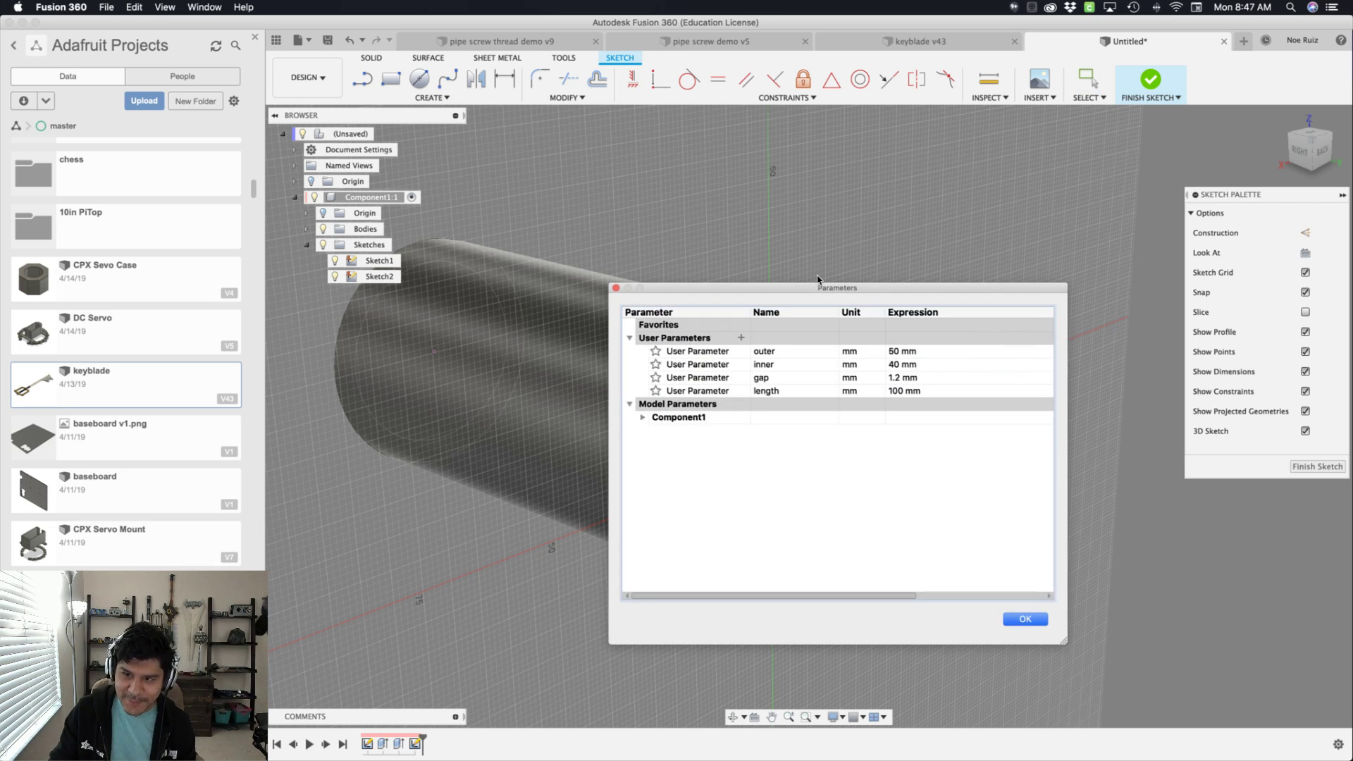
pyautogui.click(742, 338)
pyautogui.write('th')
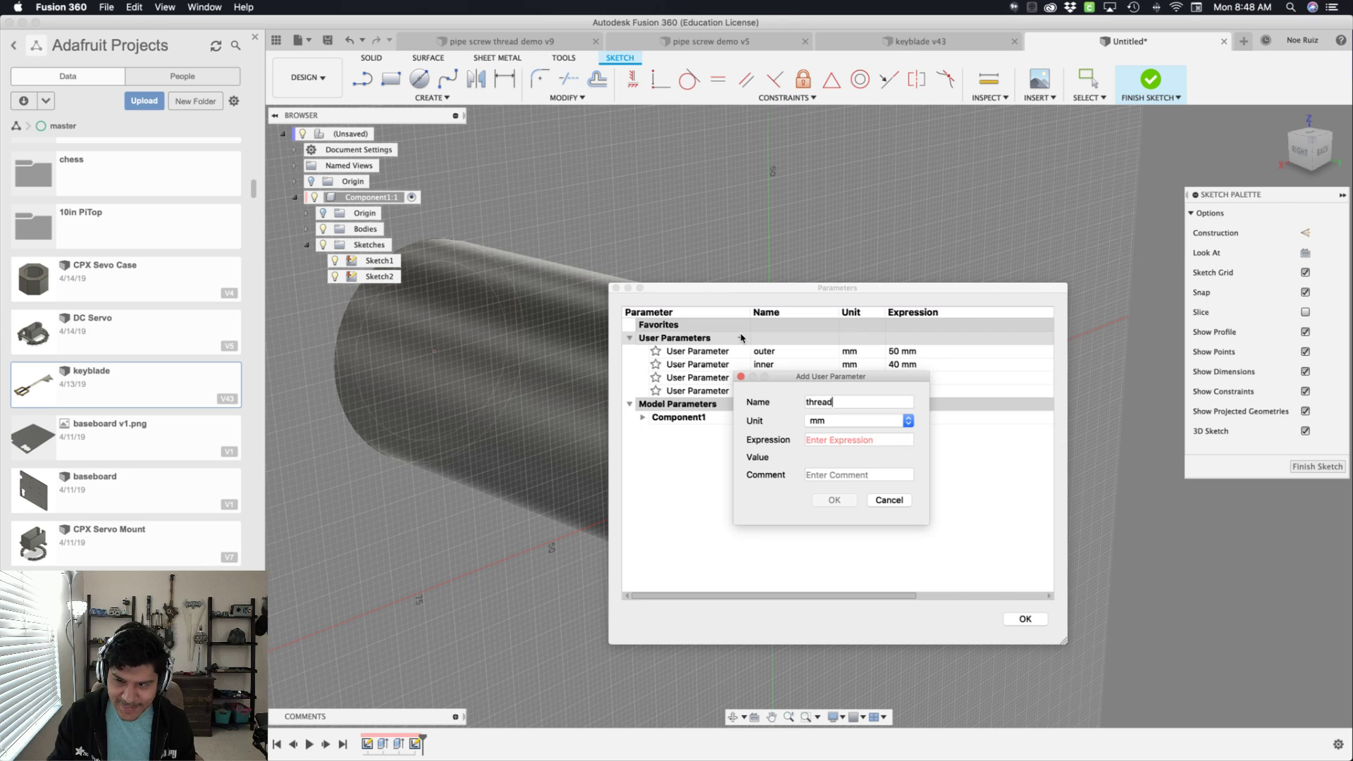
pyautogui.write('read')
pyautogui.press('Tab')
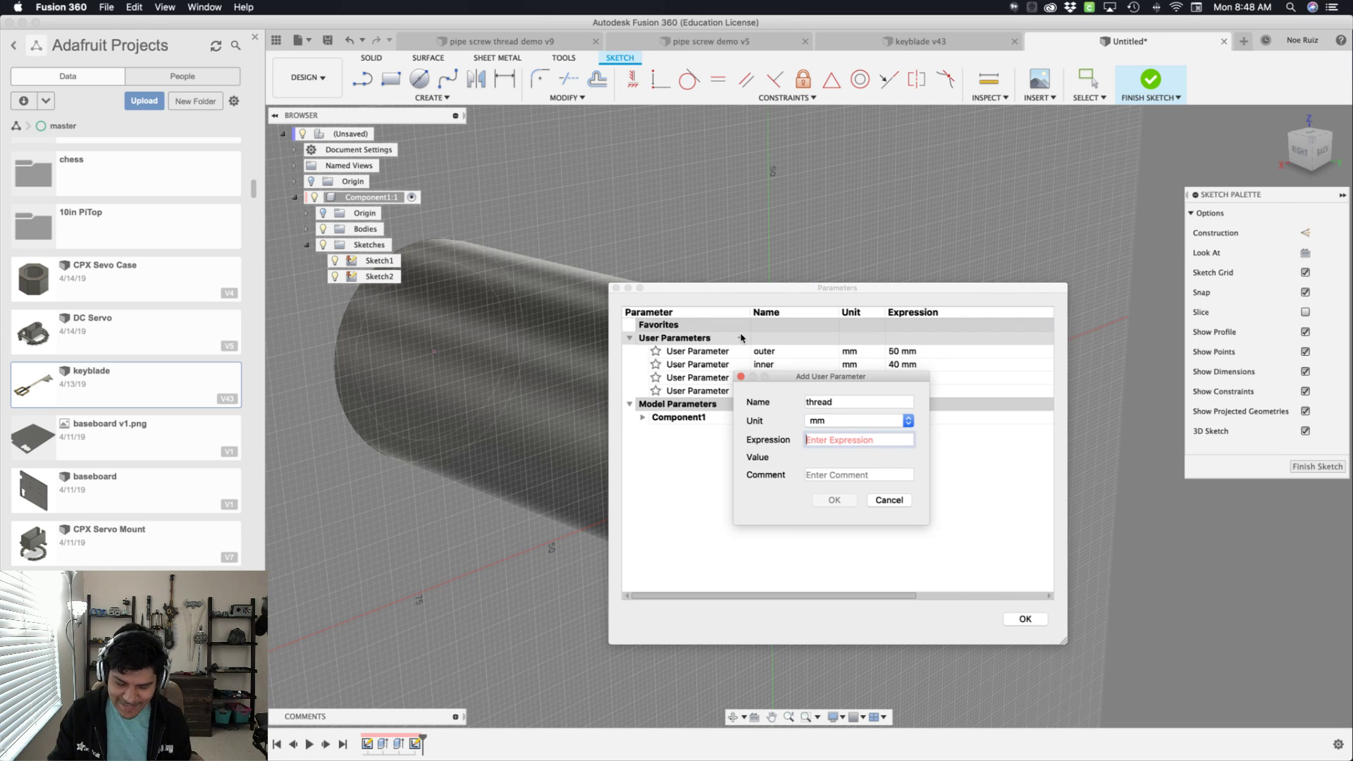
pyautogui.write('5')
pyautogui.press('Return')
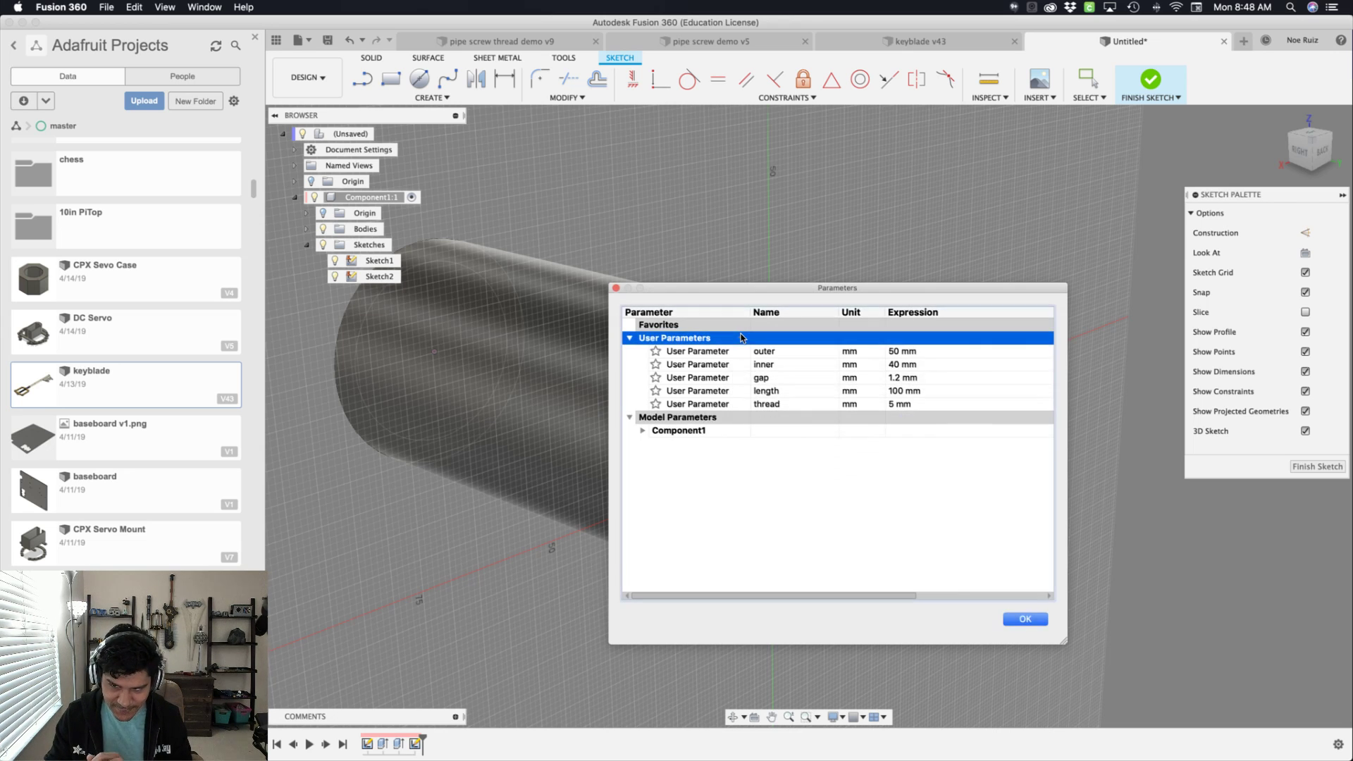
pyautogui.click(1023, 618)
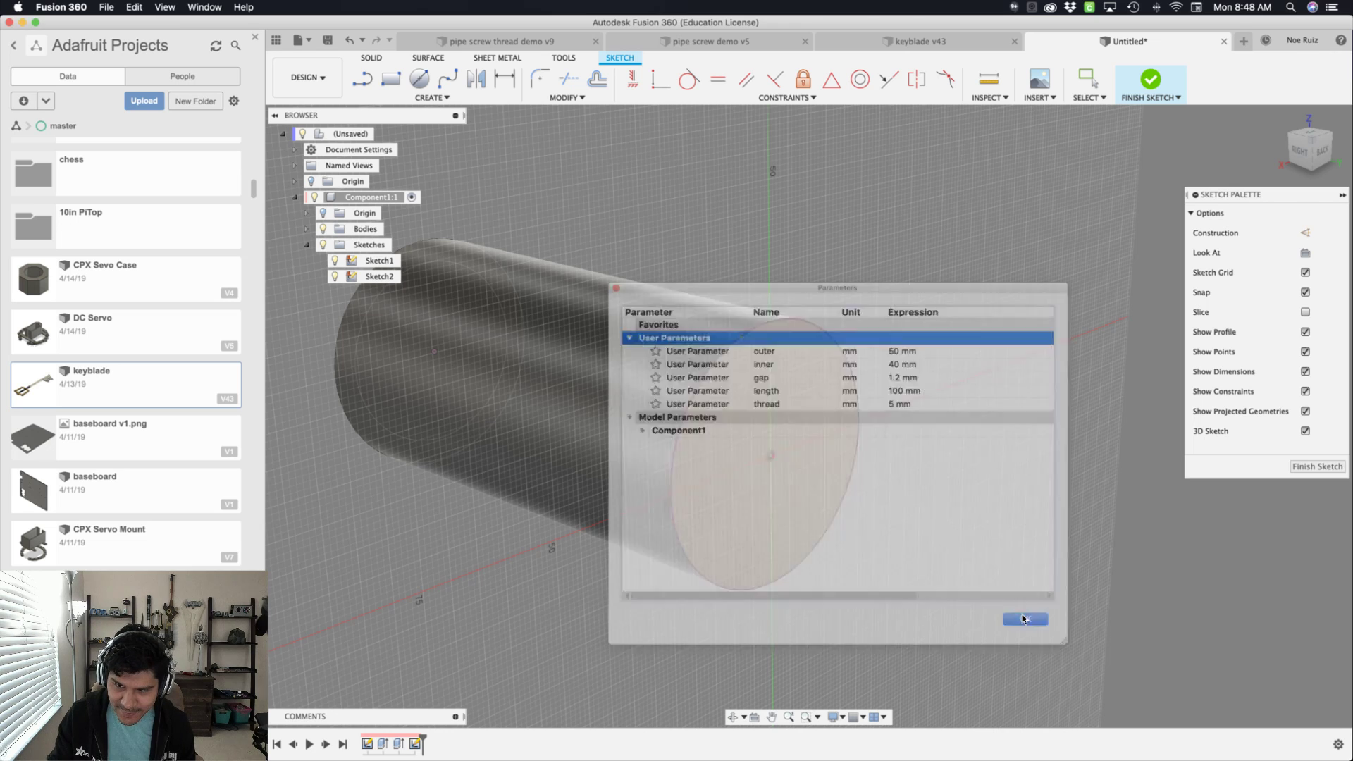
# - Sketch a circle centred on the cylinder's closed end face with its diameter set to inner-thread-gap
pyautogui.press('c')
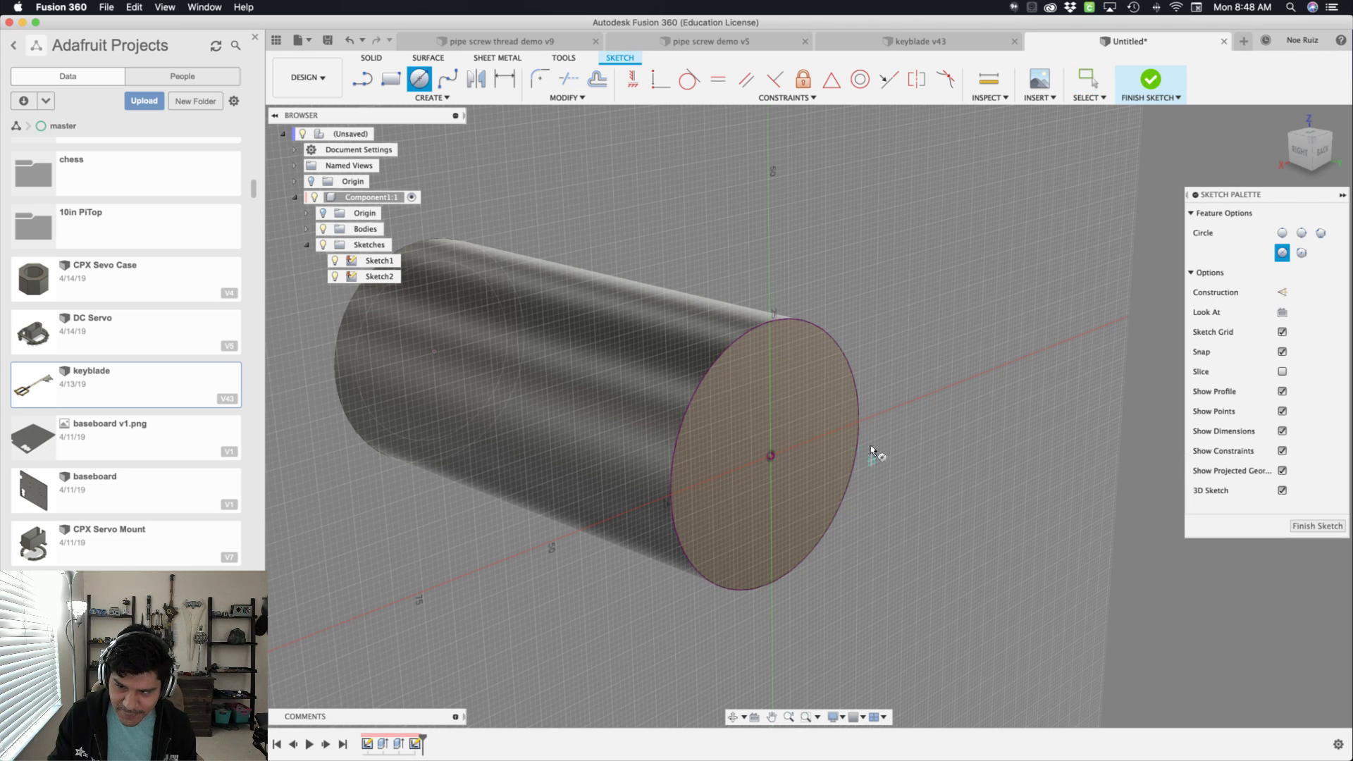
pyautogui.click(772, 455)
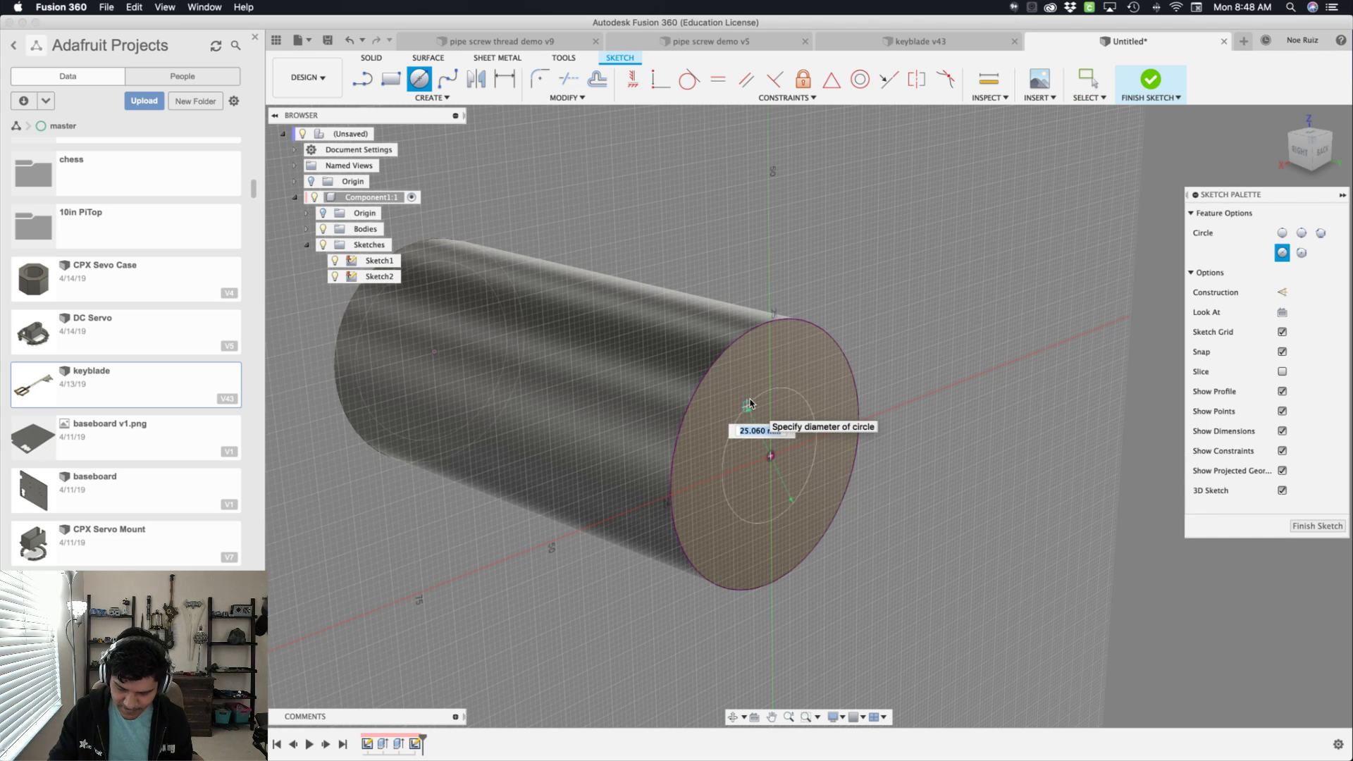
pyautogui.write('iner')
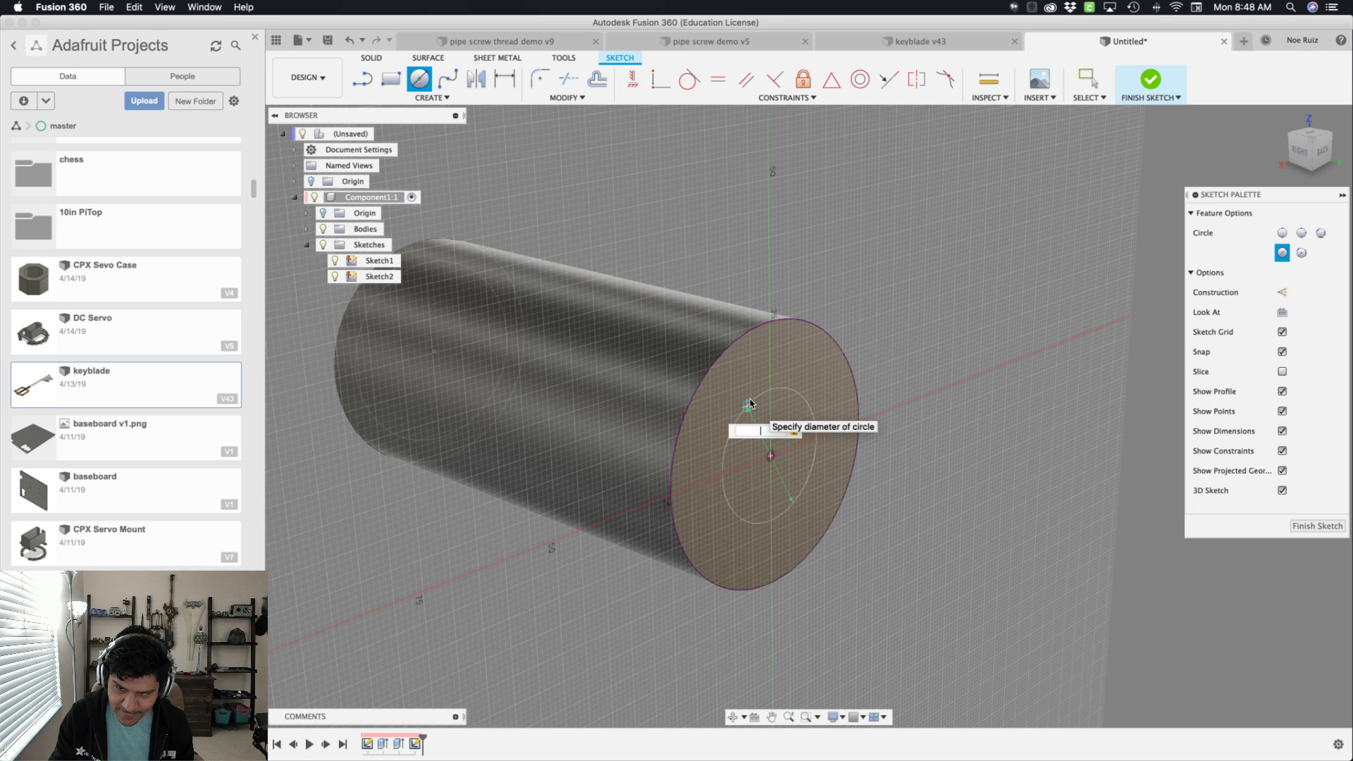
pyautogui.write('inner')
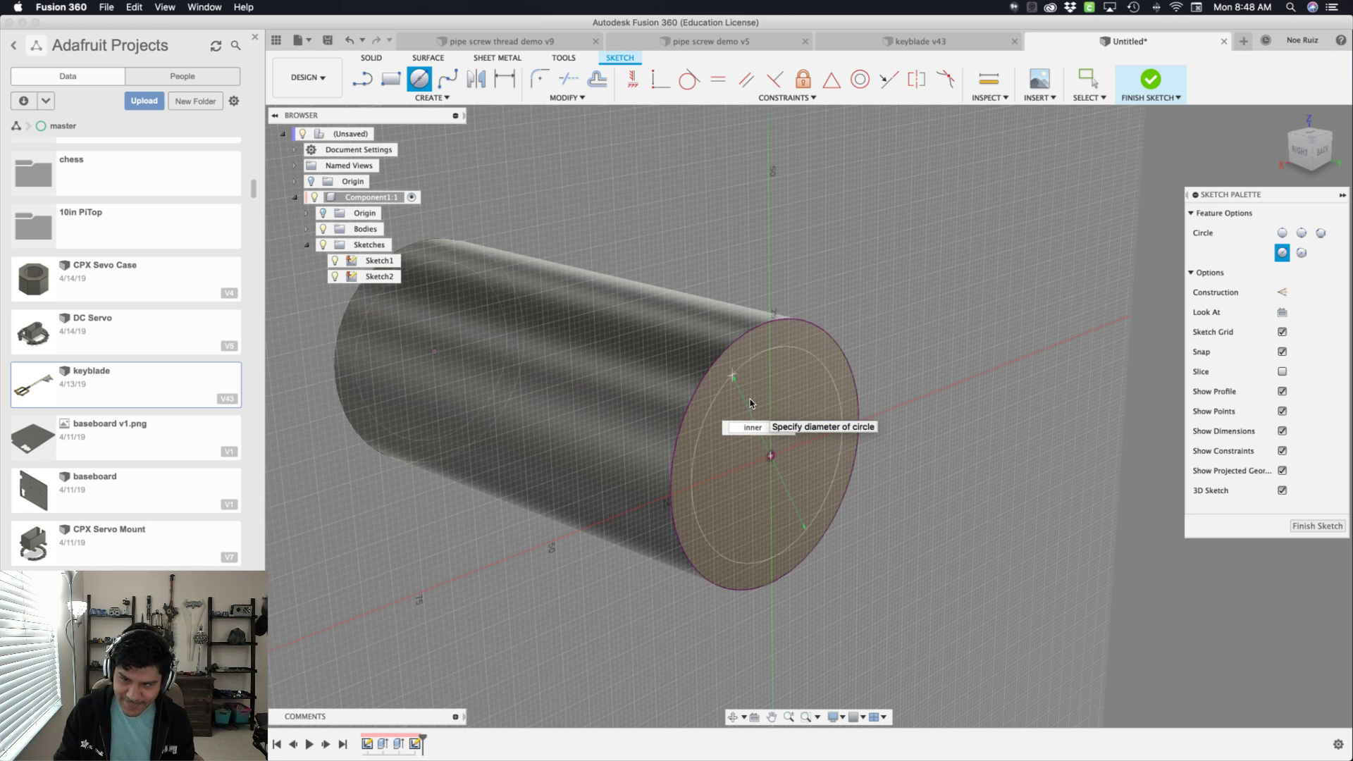
pyautogui.write('-')
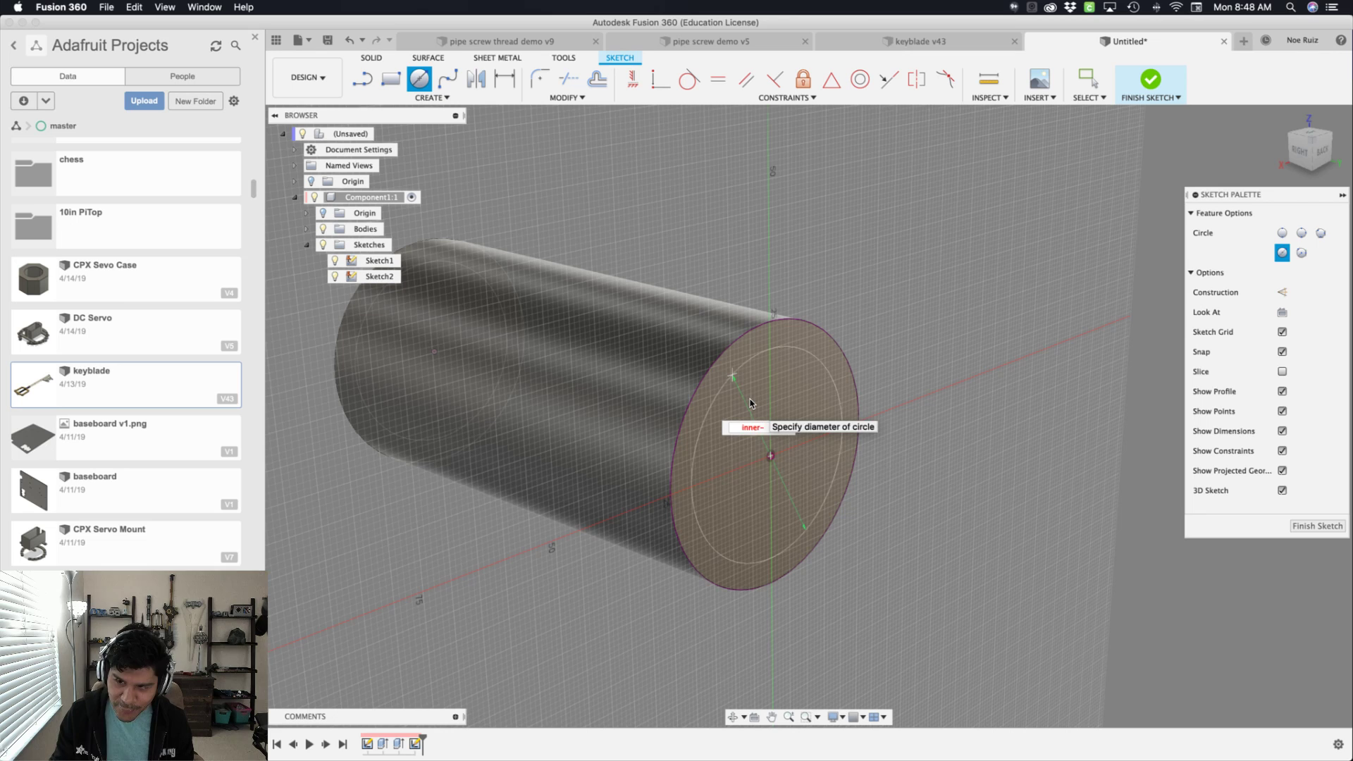
pyautogui.write('grw')
pyautogui.press('BackSpace')
pyautogui.press('BackSpace')
pyautogui.press('BackSpace')
pyautogui.write('th')
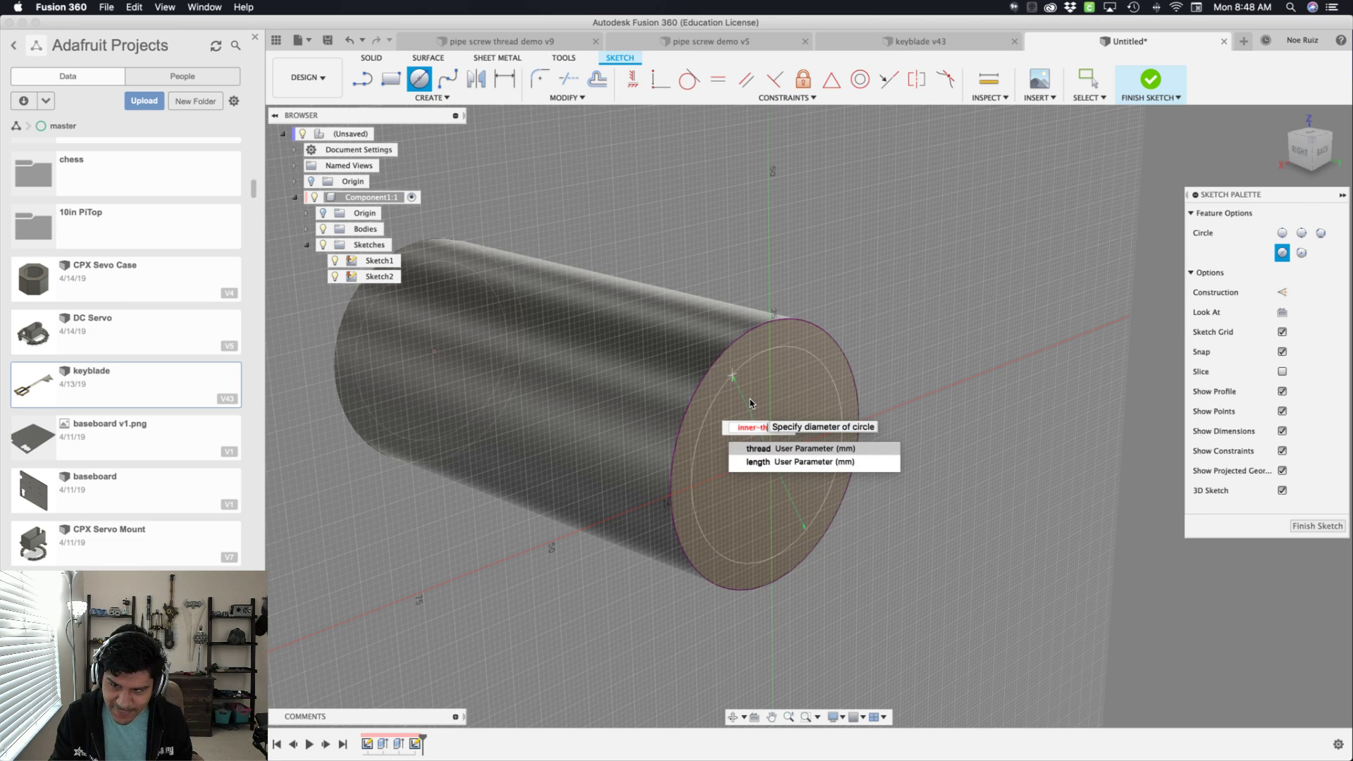
pyautogui.write('re')
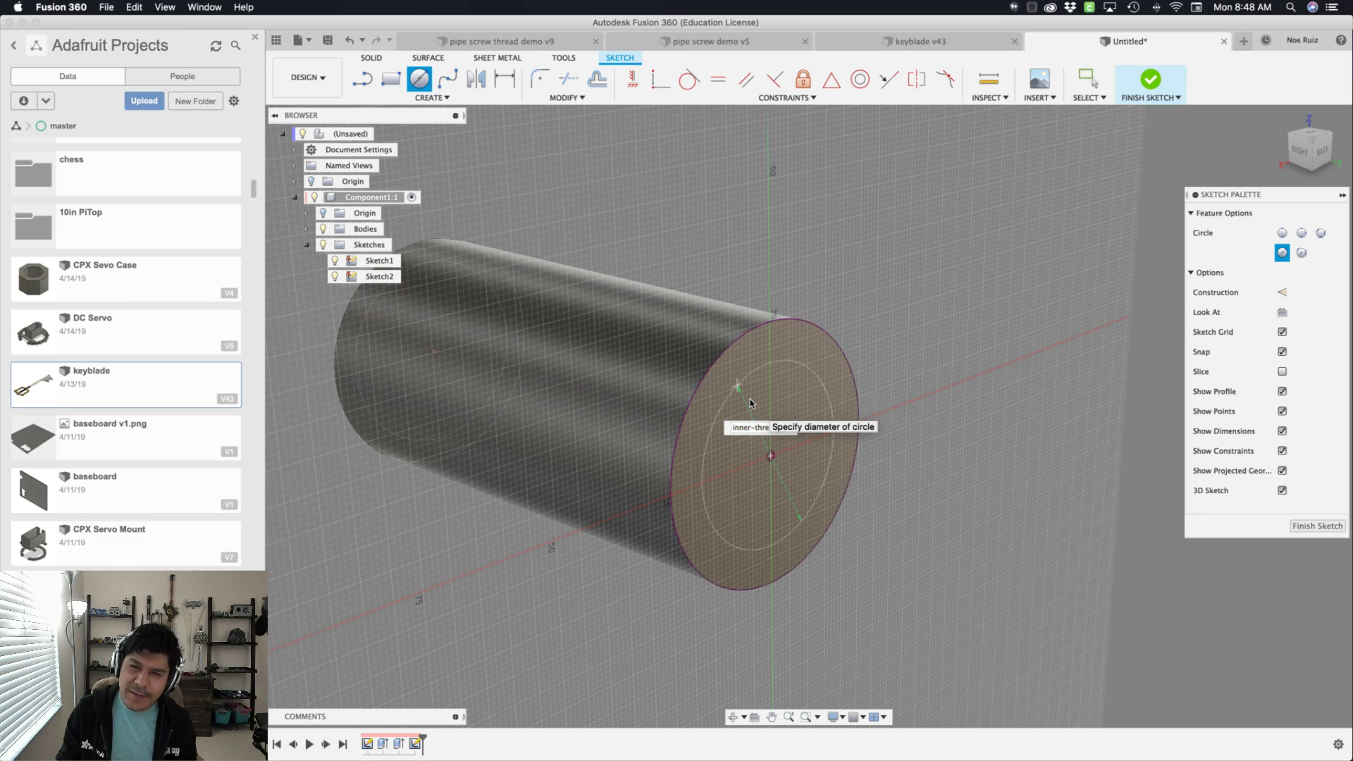
pyautogui.write('ad-gap')
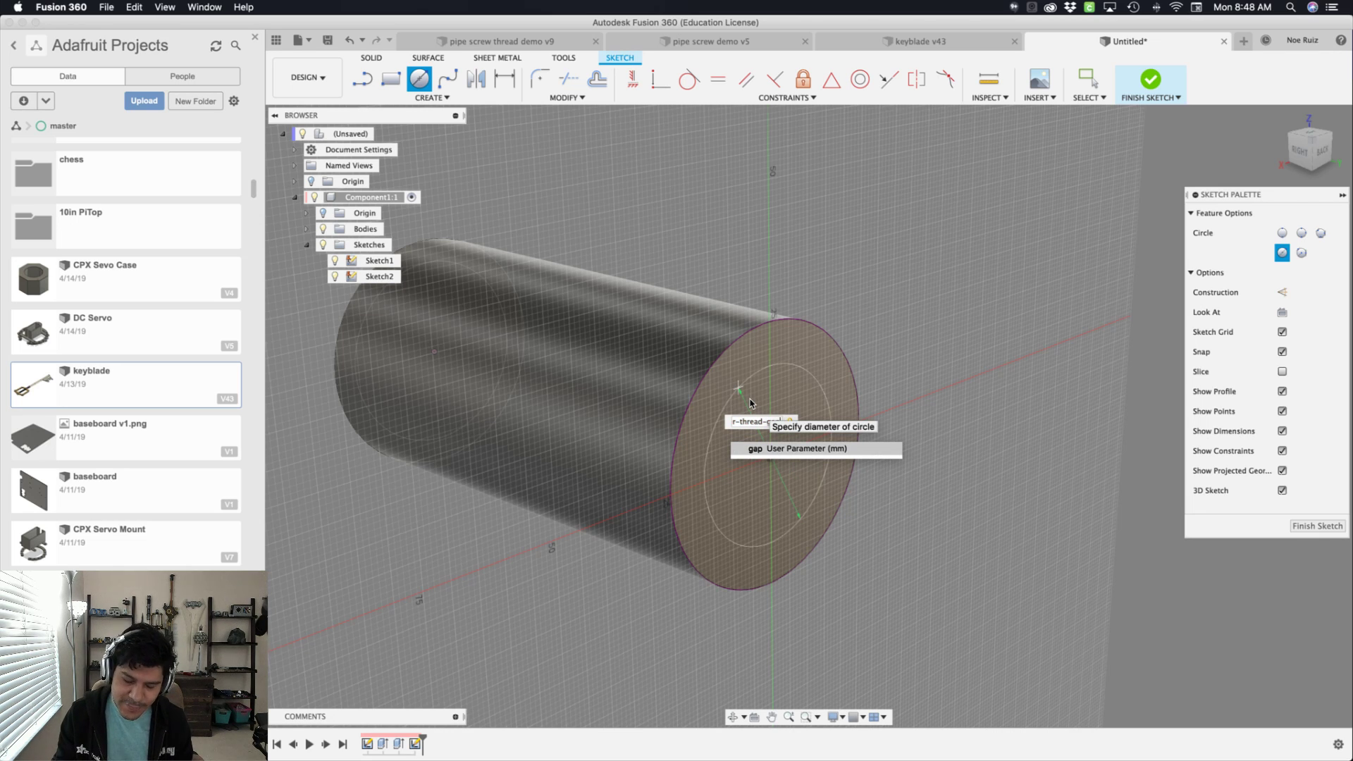
pyautogui.write('*')
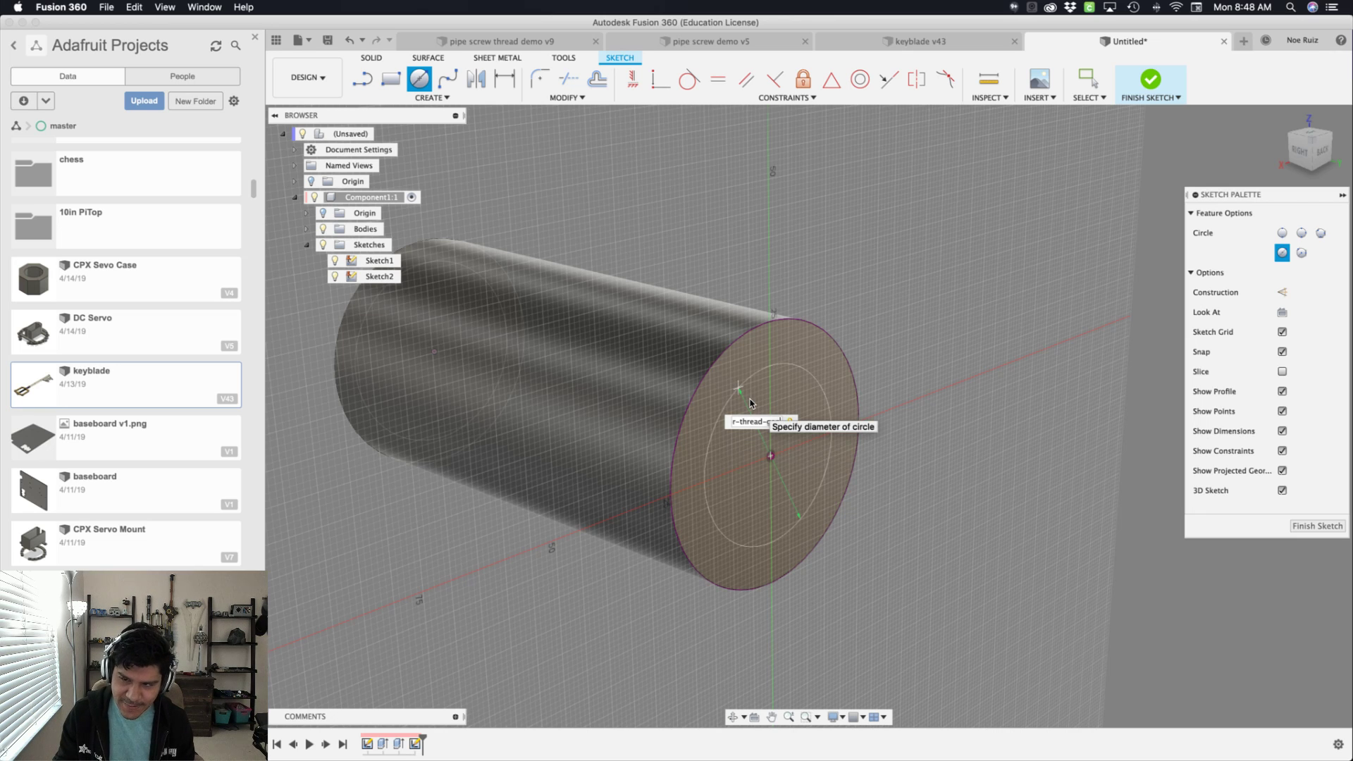
pyautogui.press('Return')
pyautogui.press('Return')
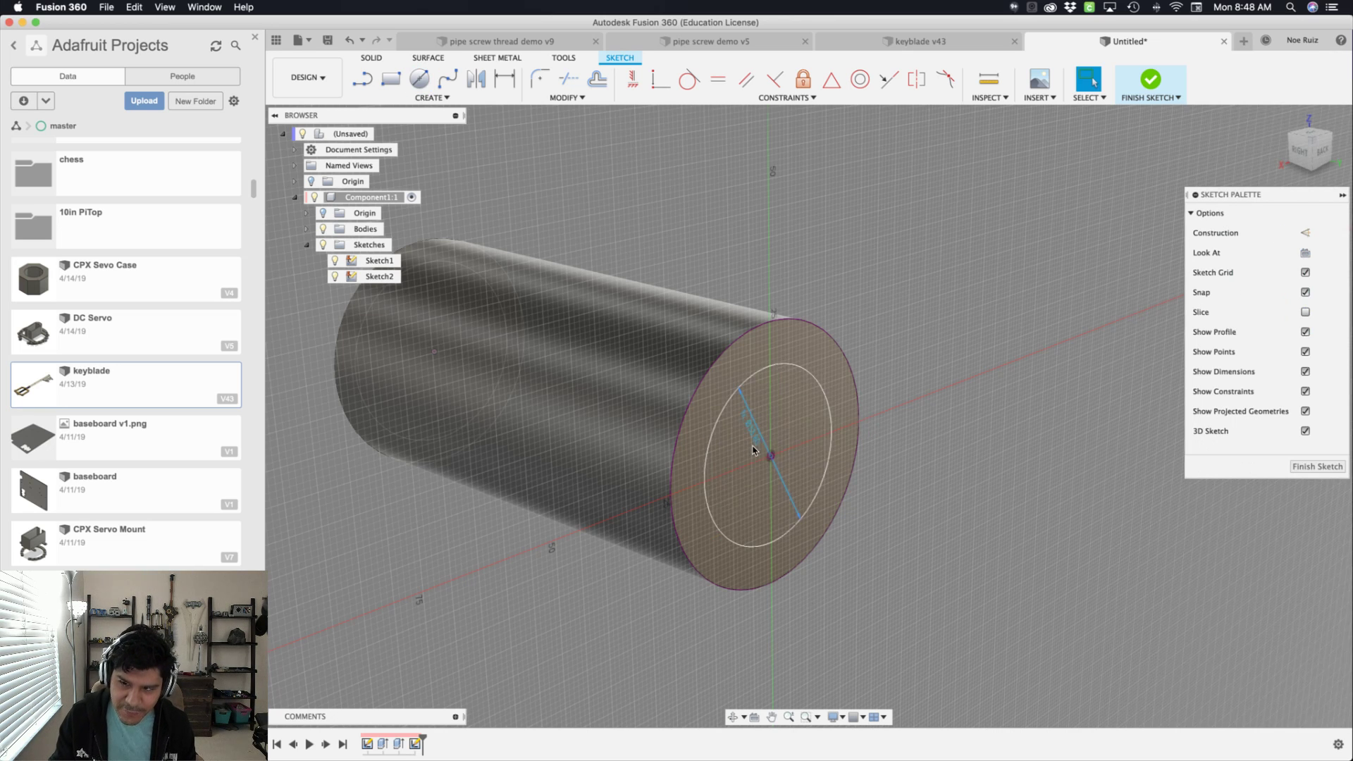
# - Finish the sketch and extrude the new inner circle 20 mm outward, joined to the pipe
pyautogui.click(1145, 79)
pyautogui.click(801, 395)
pyautogui.press('e')
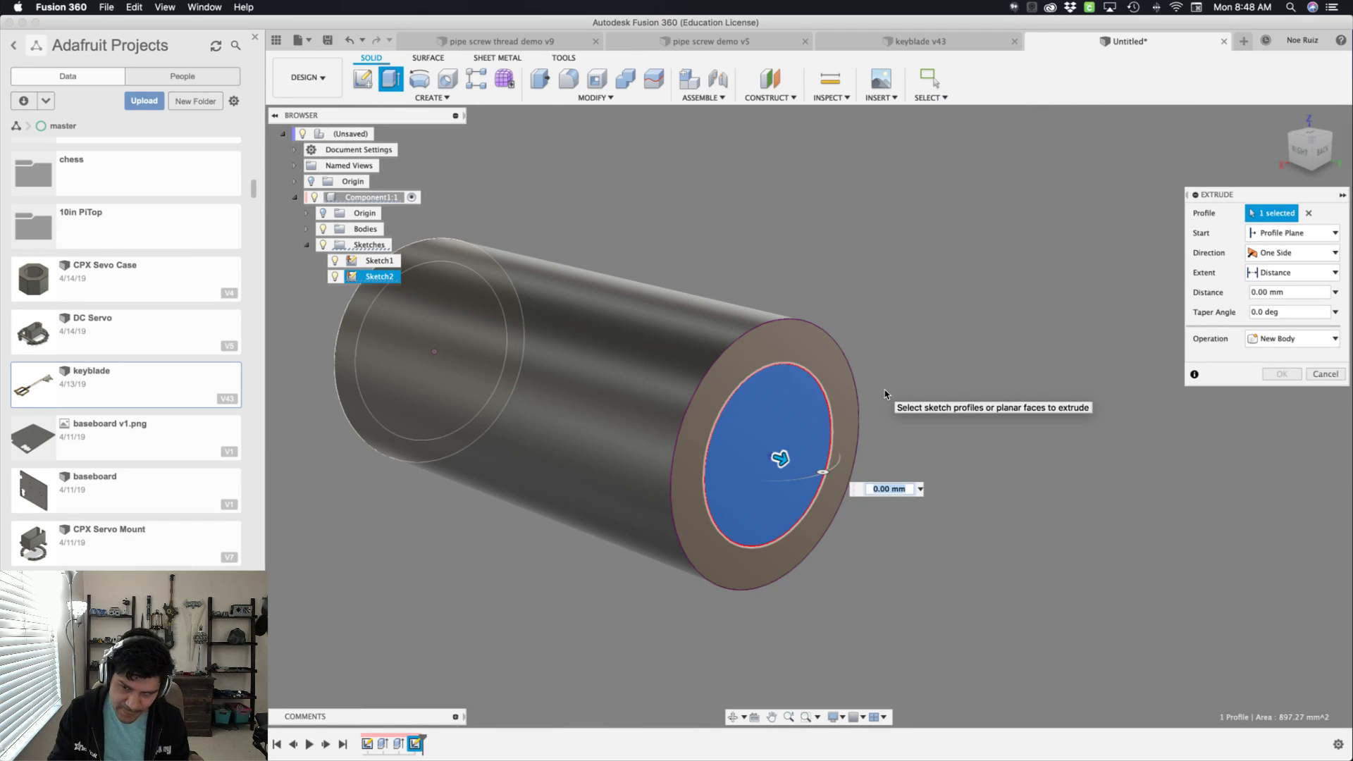
pyautogui.write('20')
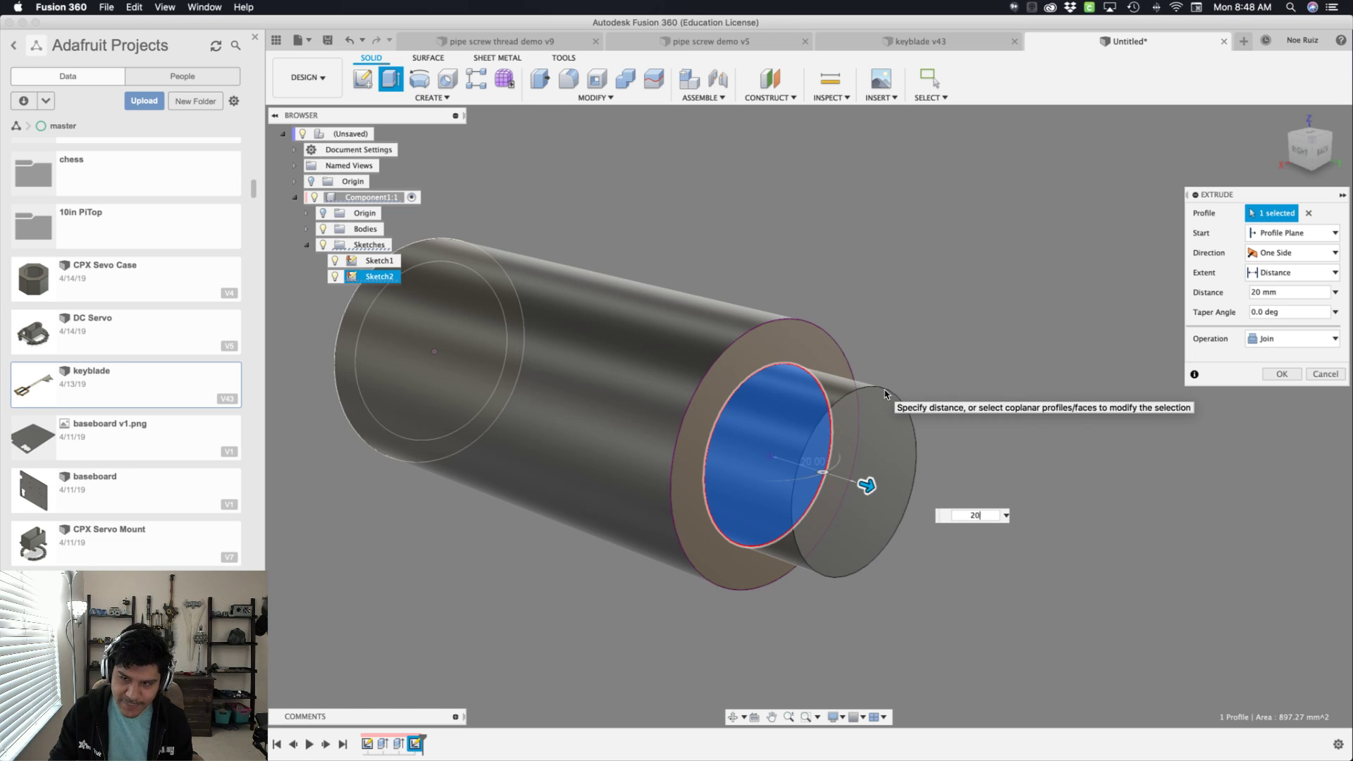
pyautogui.press('Return')
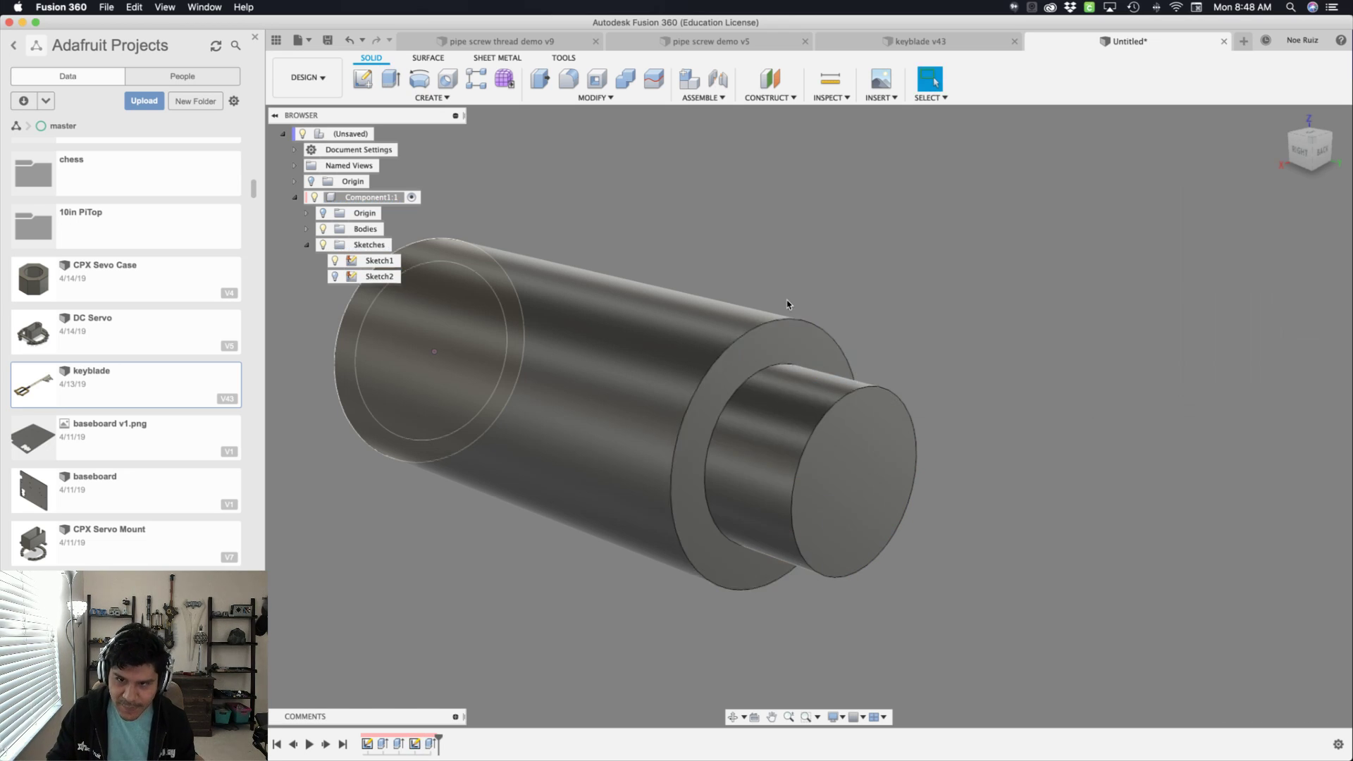
# - Hide the sketch with the two circles at the pipe's open end
pyautogui.keyDown('shift'); pyautogui.moveTo(788, 304); pyautogui.dragTo(770, 242, button='middle'); pyautogui.keyUp('shift')
pyautogui.press('Escape')
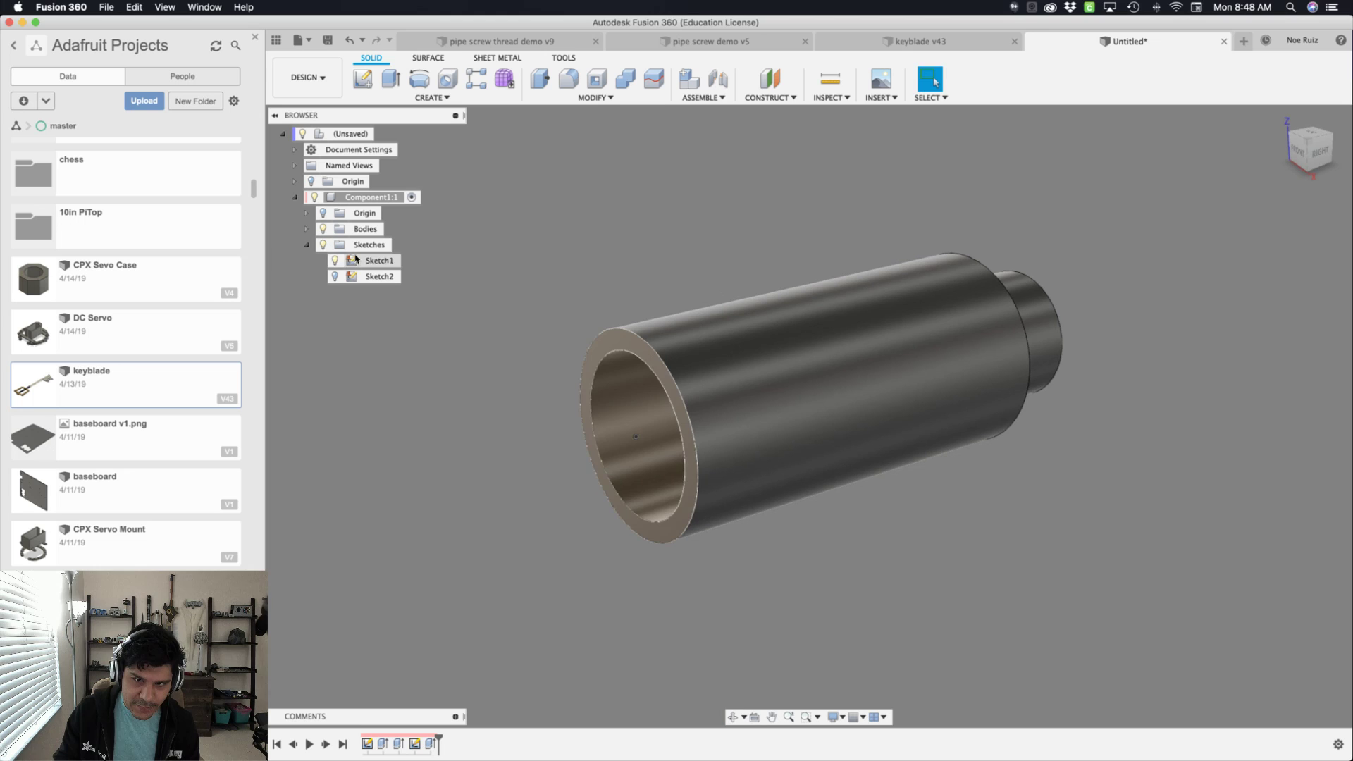
pyautogui.moveTo(663, 258); pyautogui.dragTo(665, 254, button='middle')
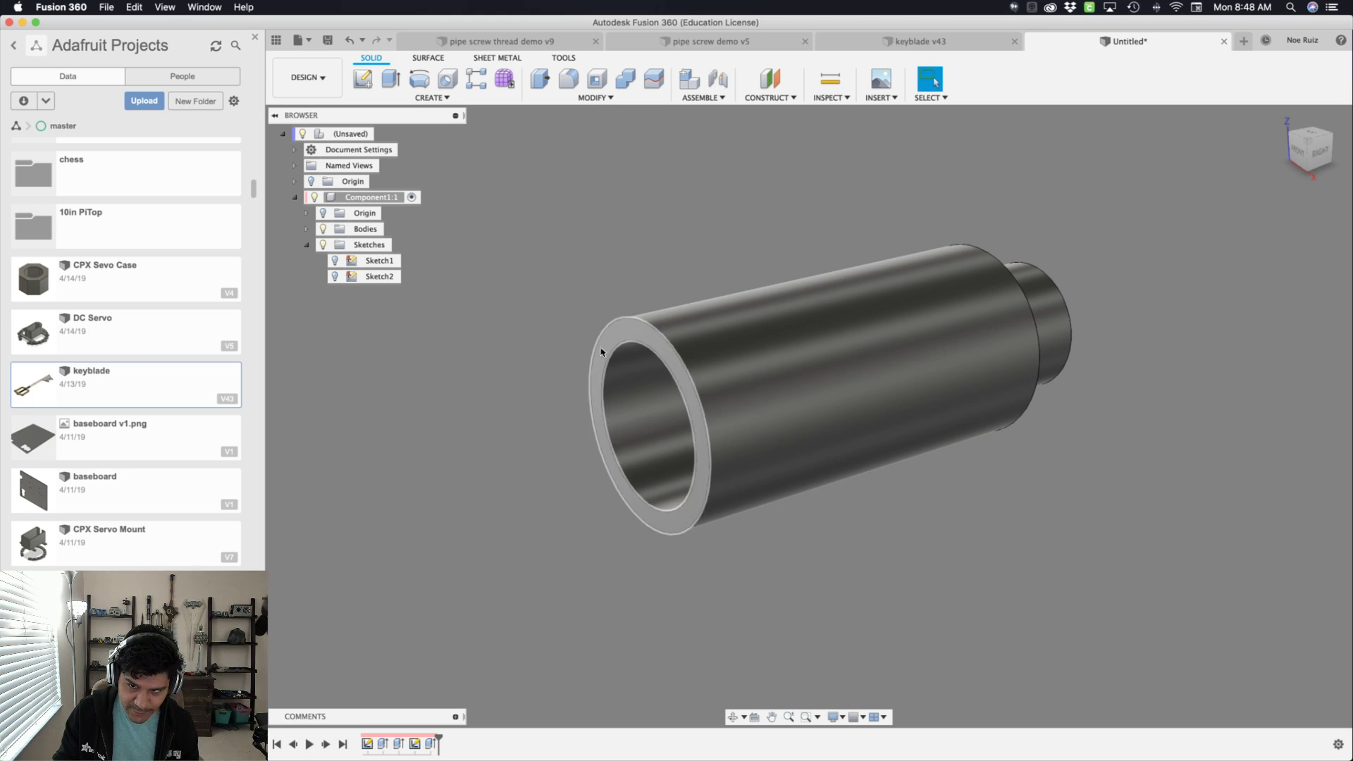
# - Start a coil on the pipe's ring-shaped open end face, with a centred base circle whose diameter is set to inner
pyautogui.scroll(3, 601, 352)
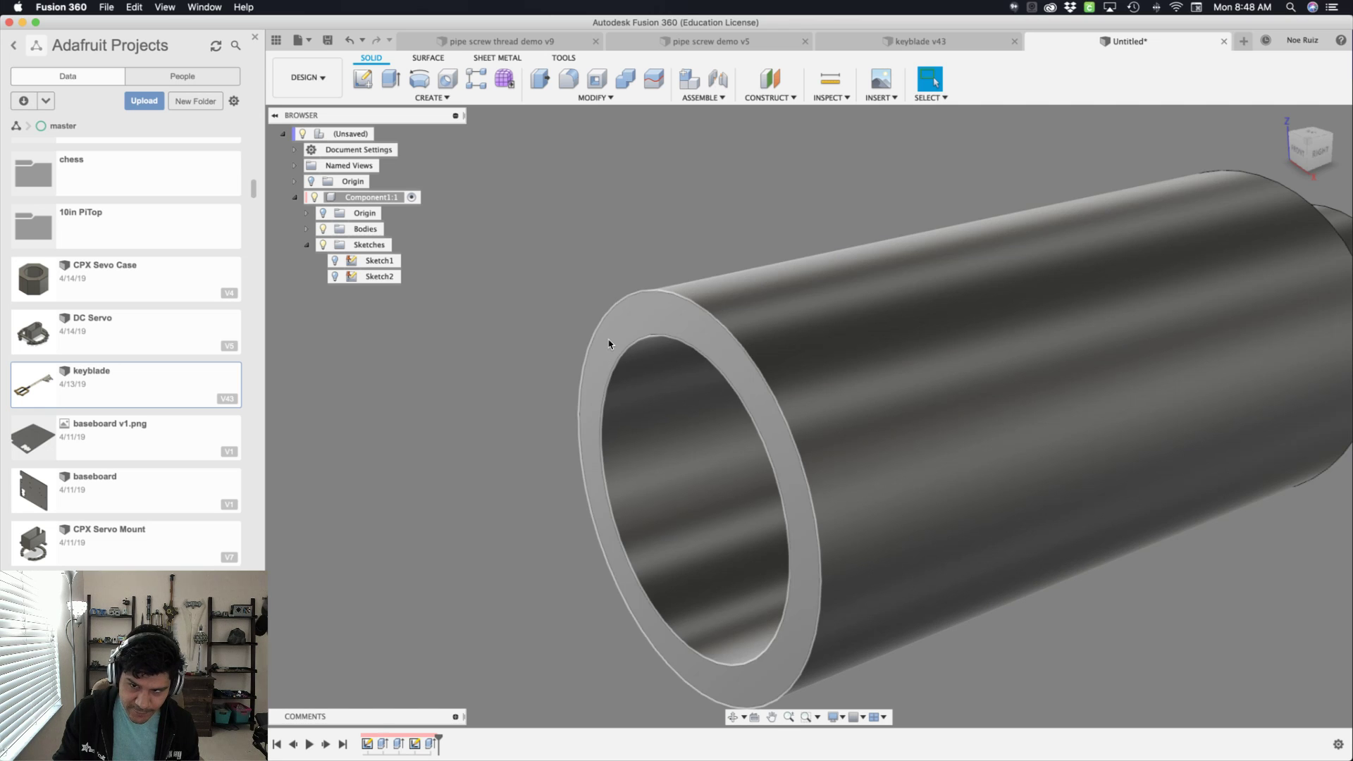
pyautogui.click(610, 344)
pyautogui.scroll(-3, 606, 339)
pyautogui.write('s')
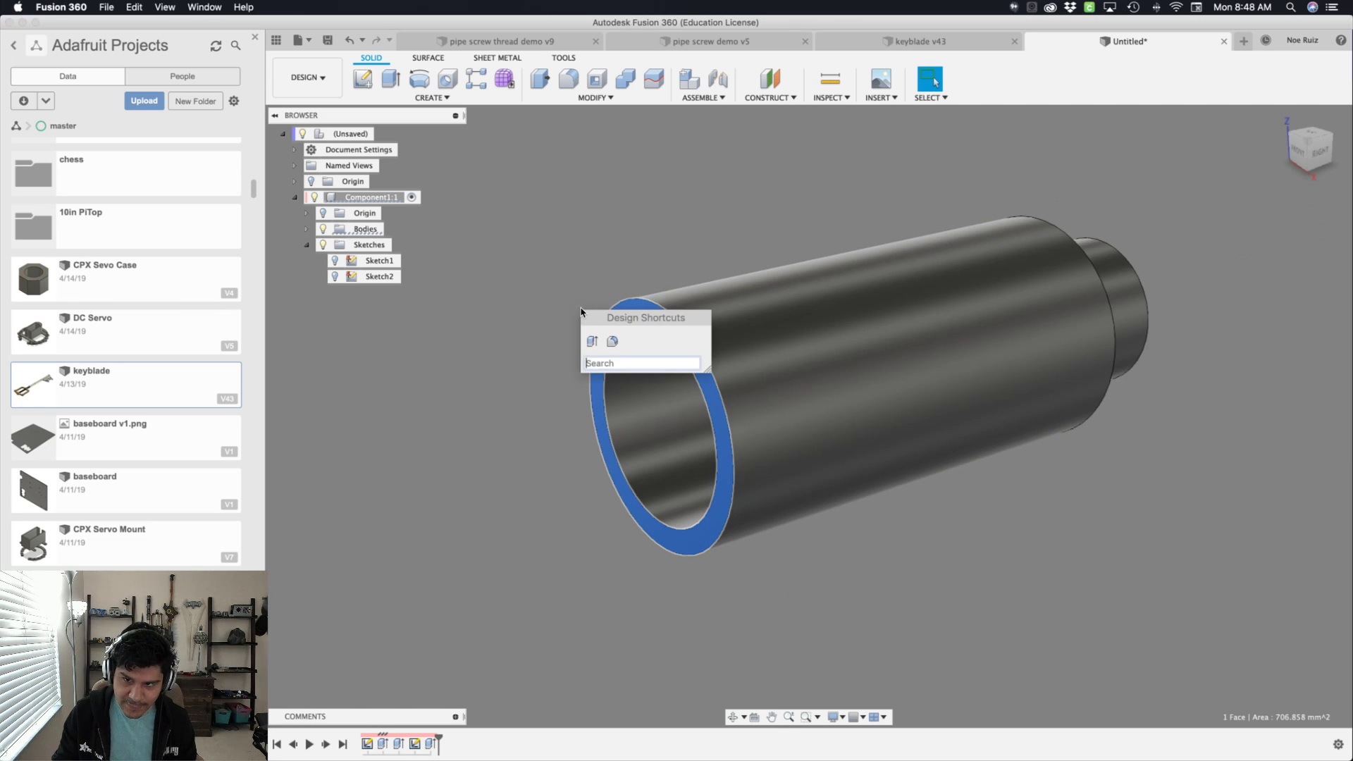
pyautogui.write('ske')
pyautogui.press('Return')
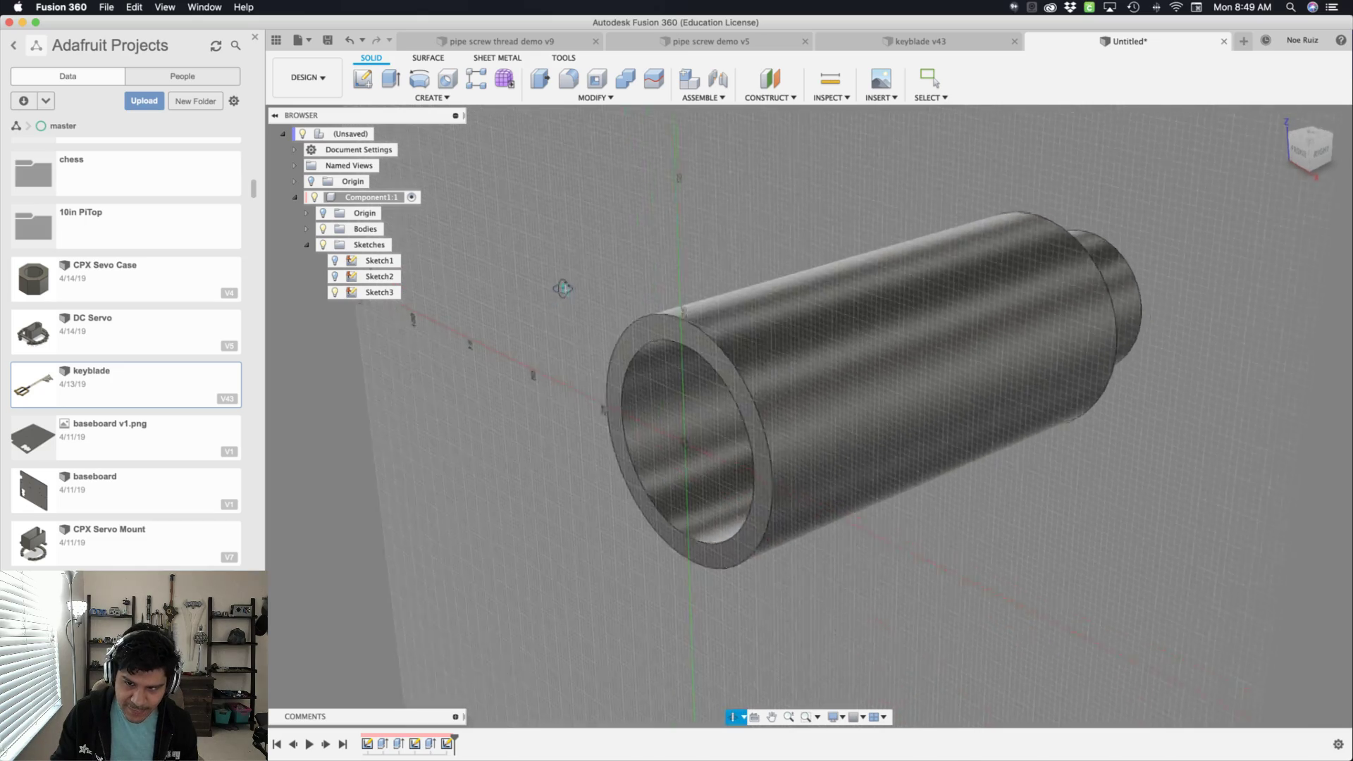
pyautogui.keyDown('shift'); pyautogui.moveTo(623, 281); pyautogui.dragTo(574, 254, button='middle'); pyautogui.keyUp('shift')
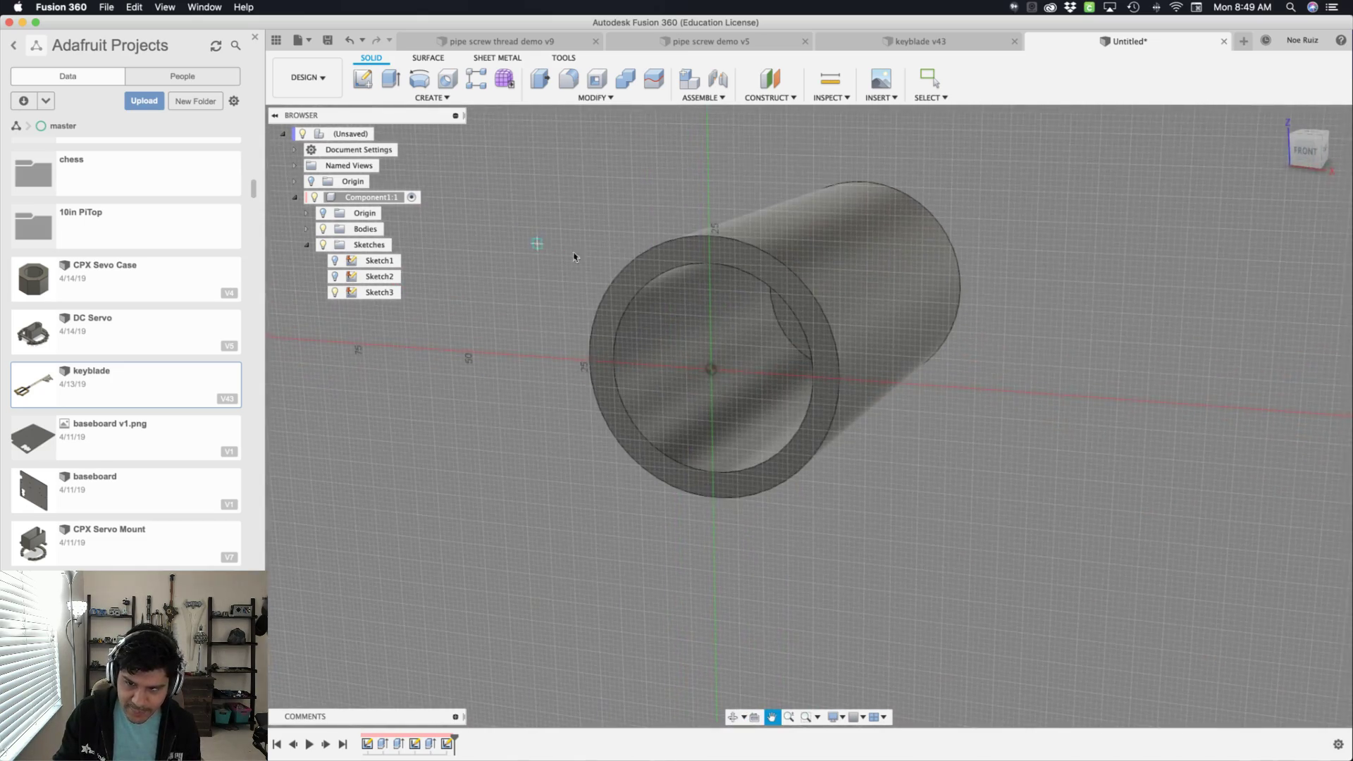
pyautogui.click(712, 370)
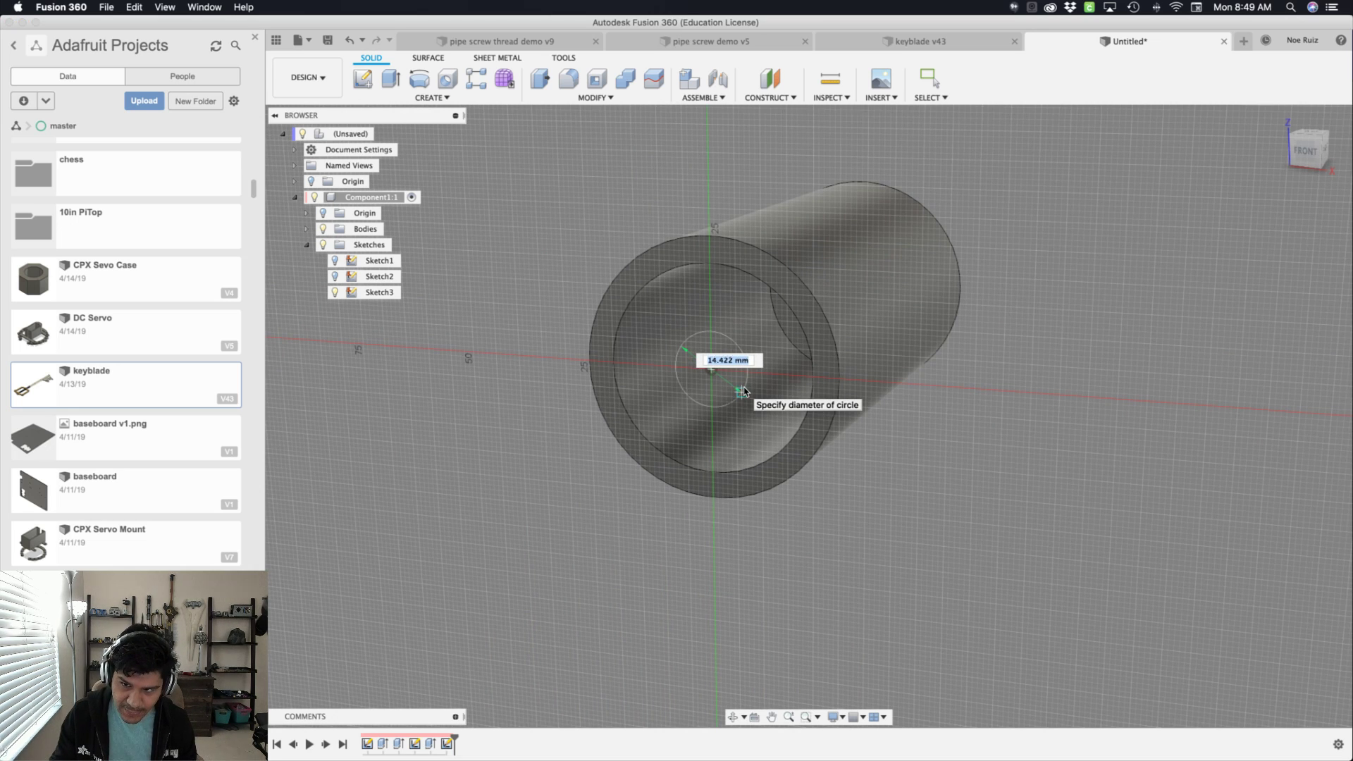
pyautogui.write('inner')
pyautogui.press('Tab')
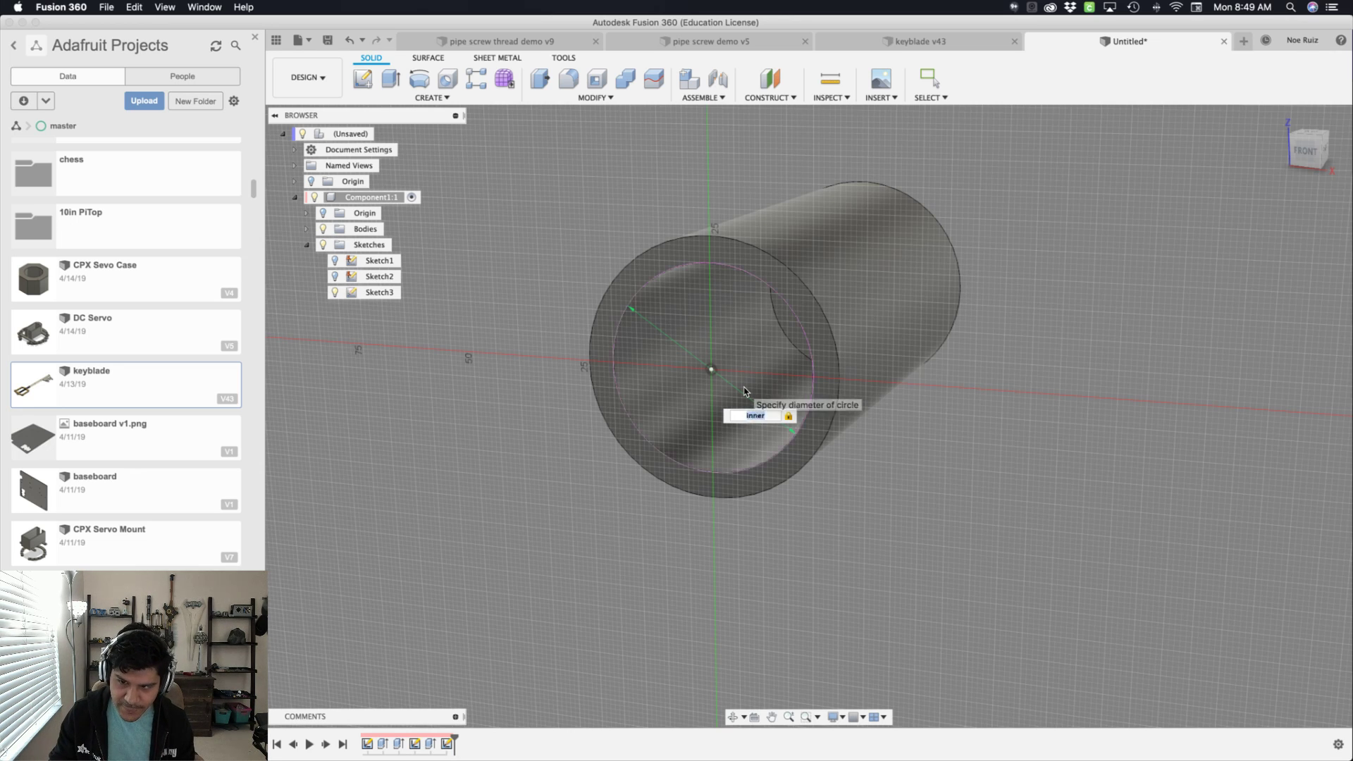
pyautogui.press('Return')
# - Reverse the coil so it runs into the pipe, with a pitch of -20 mm
pyautogui.scroll(-3, 749, 391)
pyautogui.keyDown('shift'); pyautogui.moveTo(840, 443); pyautogui.dragTo(794, 543, button='middle'); pyautogui.keyUp('shift')
pyautogui.scroll(3, 638, 458)
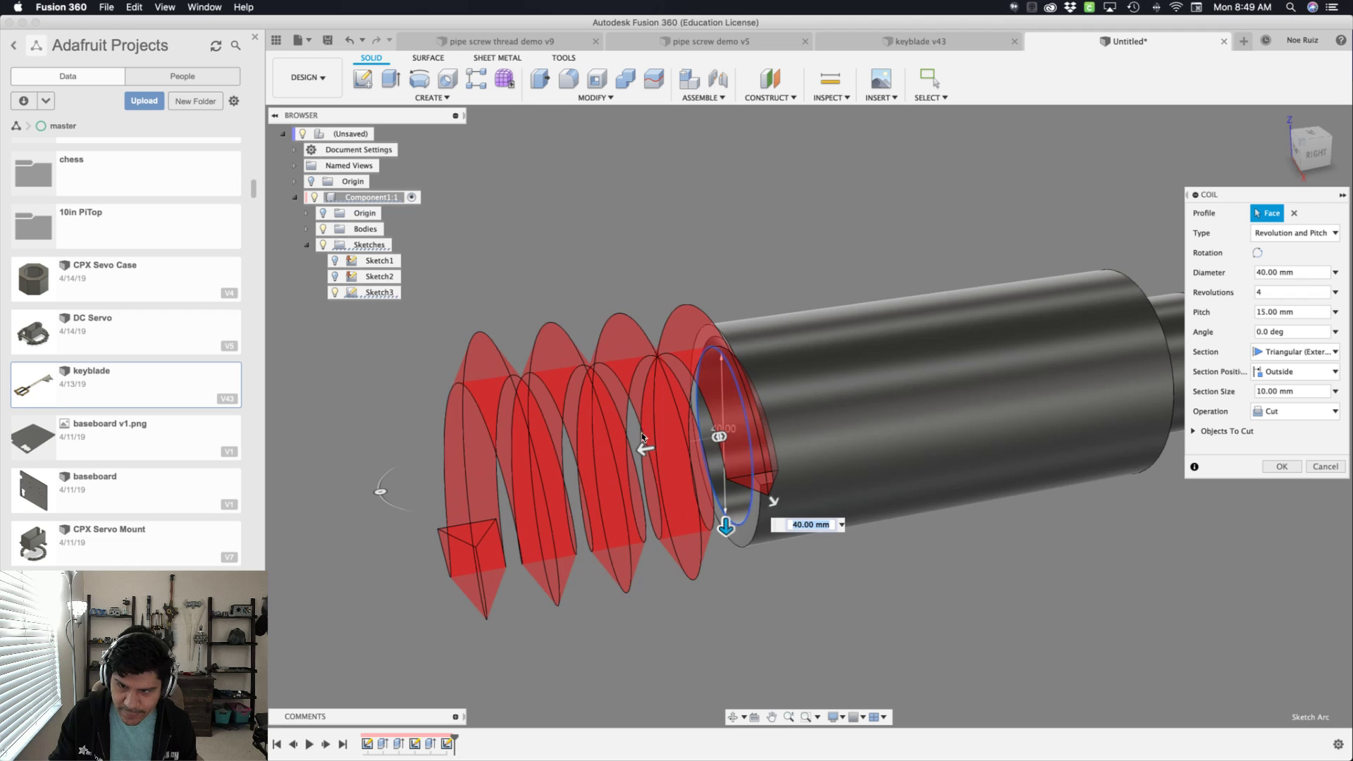
pyautogui.click(644, 449)
pyautogui.moveTo(713, 449); pyautogui.dragTo(814, 431)
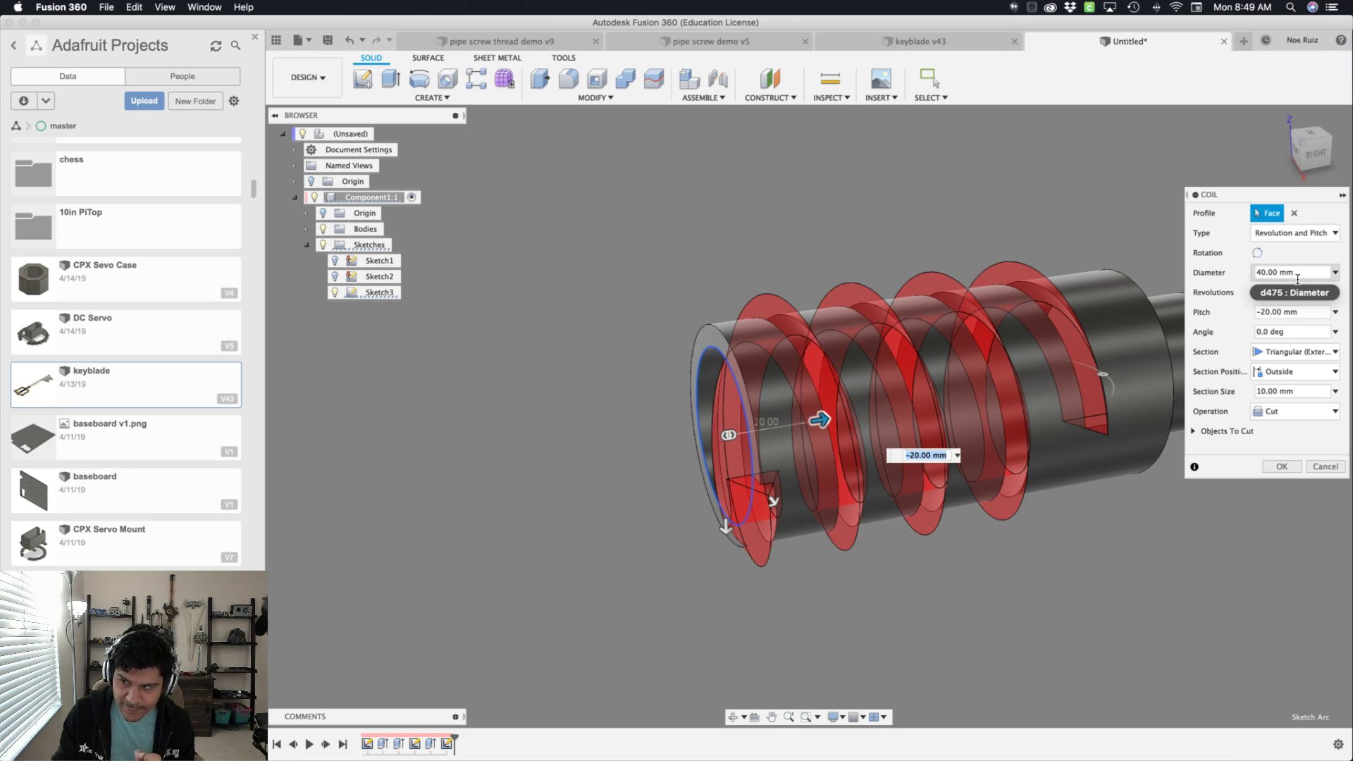
# - Set the coil's diameter to the inner parameter and its pitch to -3 mm
pyautogui.moveTo(1297, 279); pyautogui.dragTo(1252, 273)
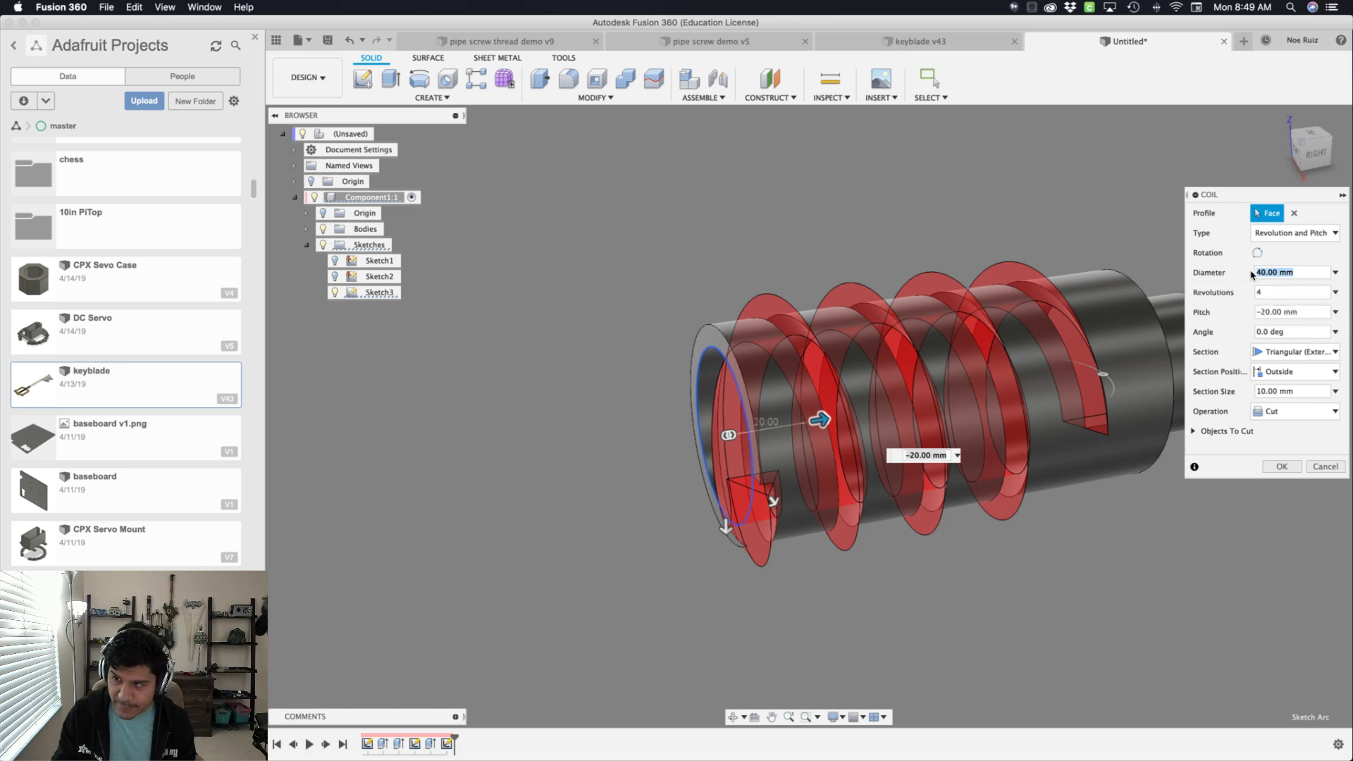
pyautogui.write('inner')
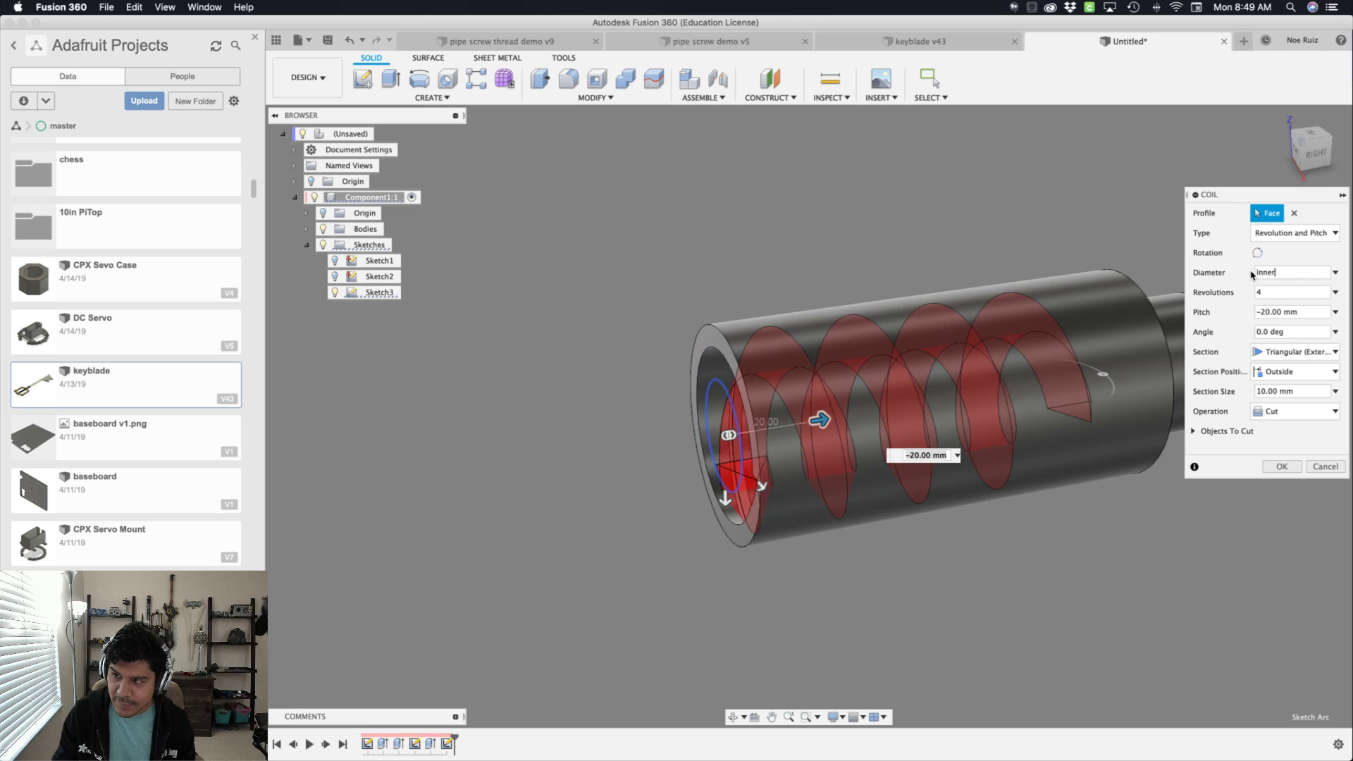
pyautogui.press('Return')
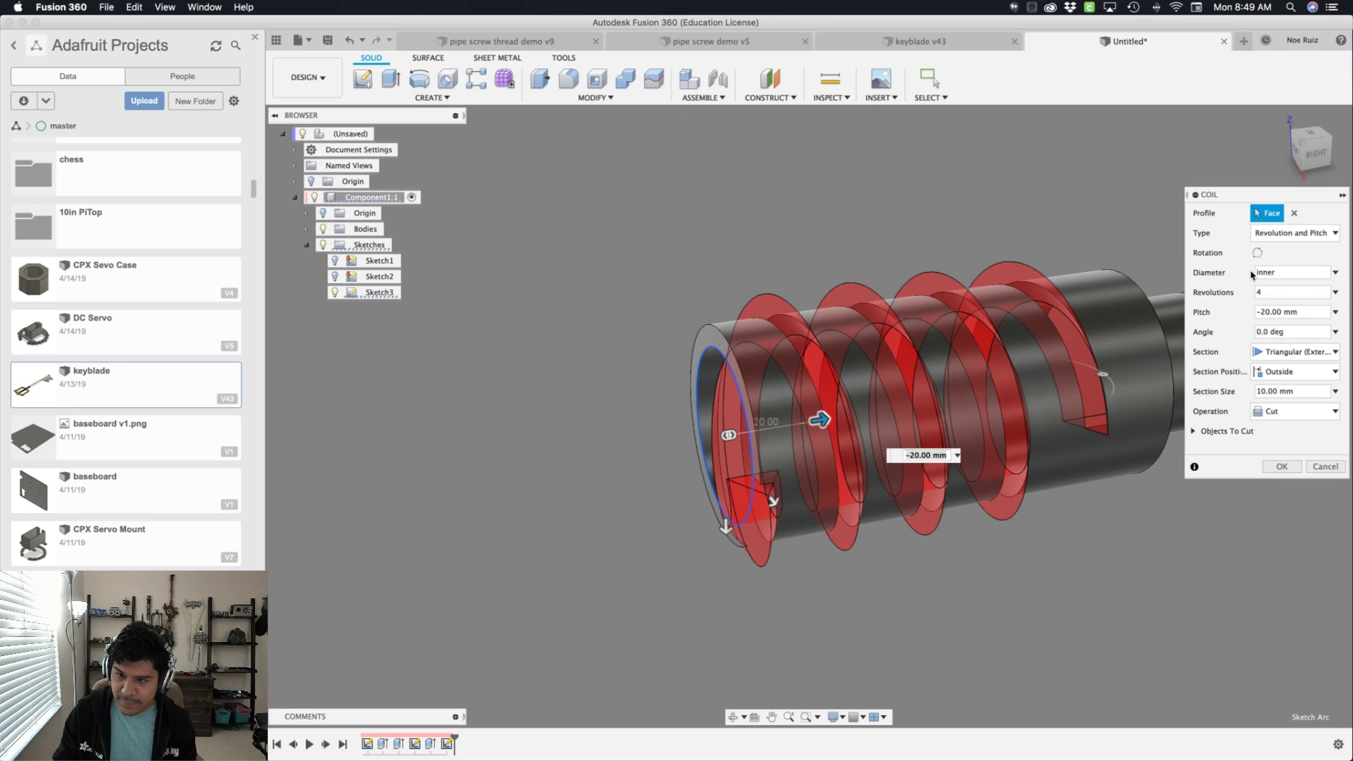
pyautogui.click(1310, 313)
pyautogui.write('-3')
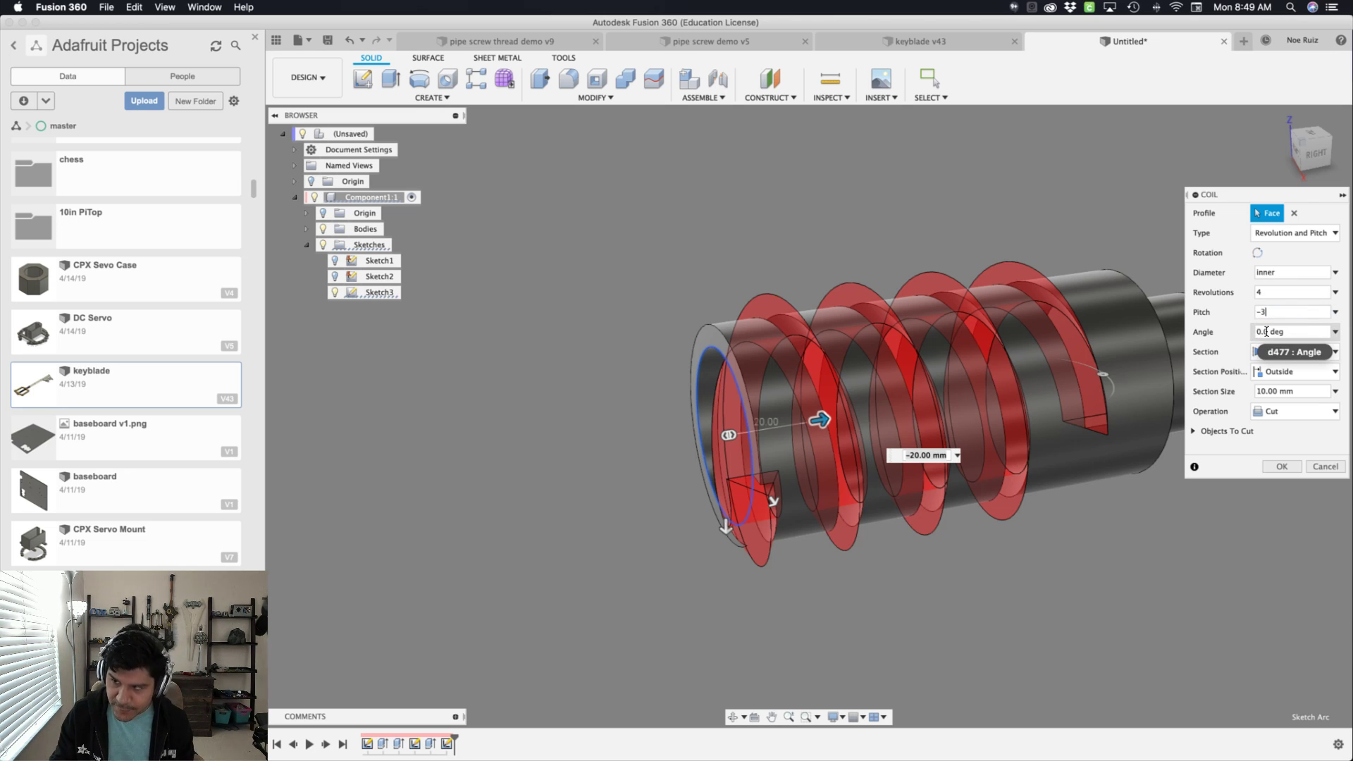
# - Define the coil's section as Triangular (Internal), positioned Inside, with a section size of thread/2
pyautogui.click(1300, 392)
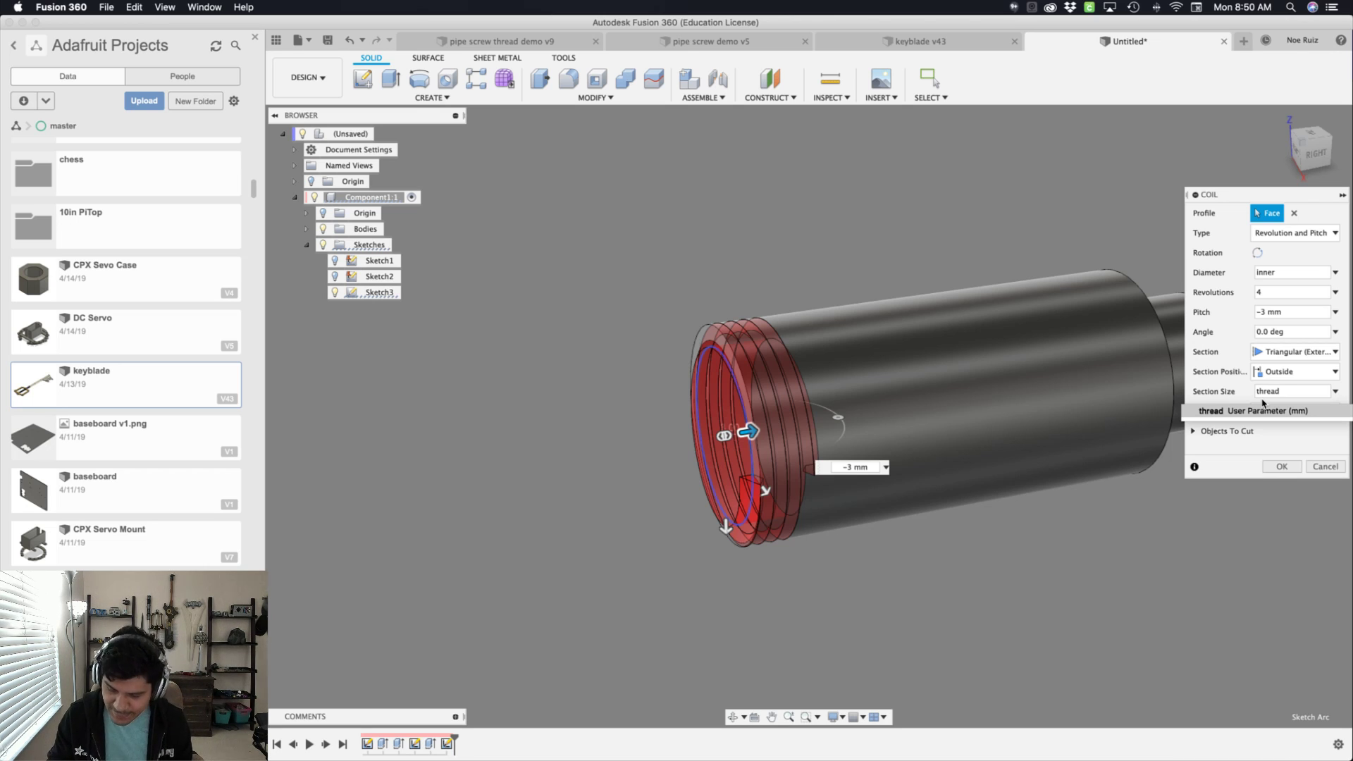
pyautogui.write('/2')
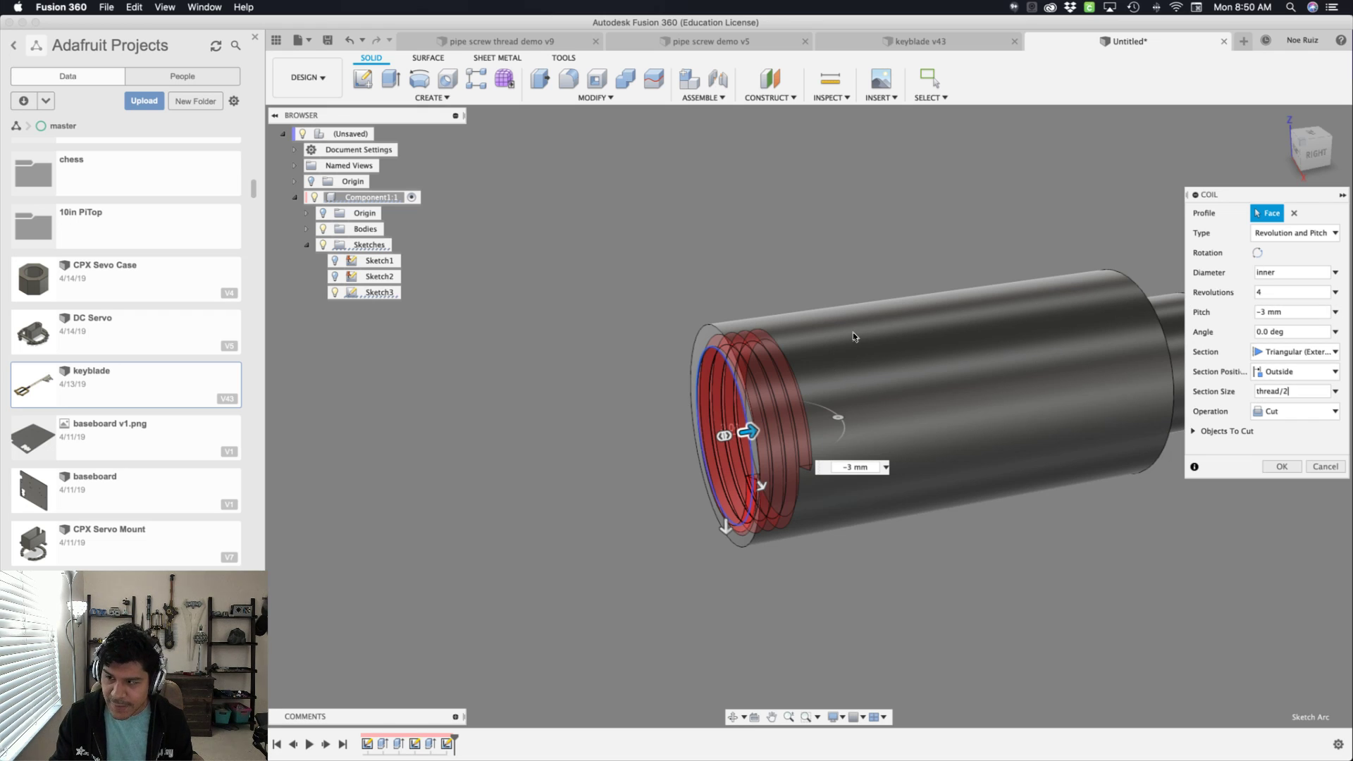
pyautogui.scroll(5, 853, 337)
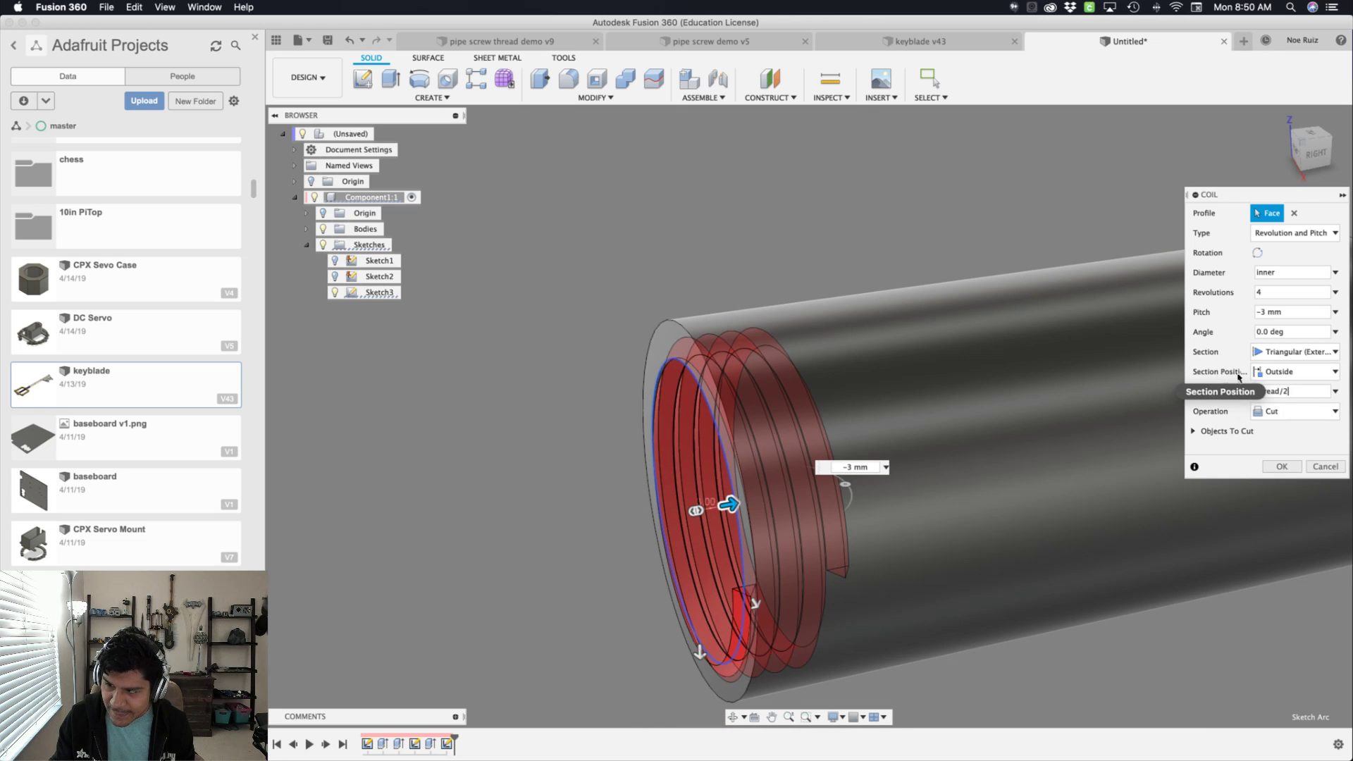
pyautogui.click(1265, 372)
pyautogui.click(1269, 390)
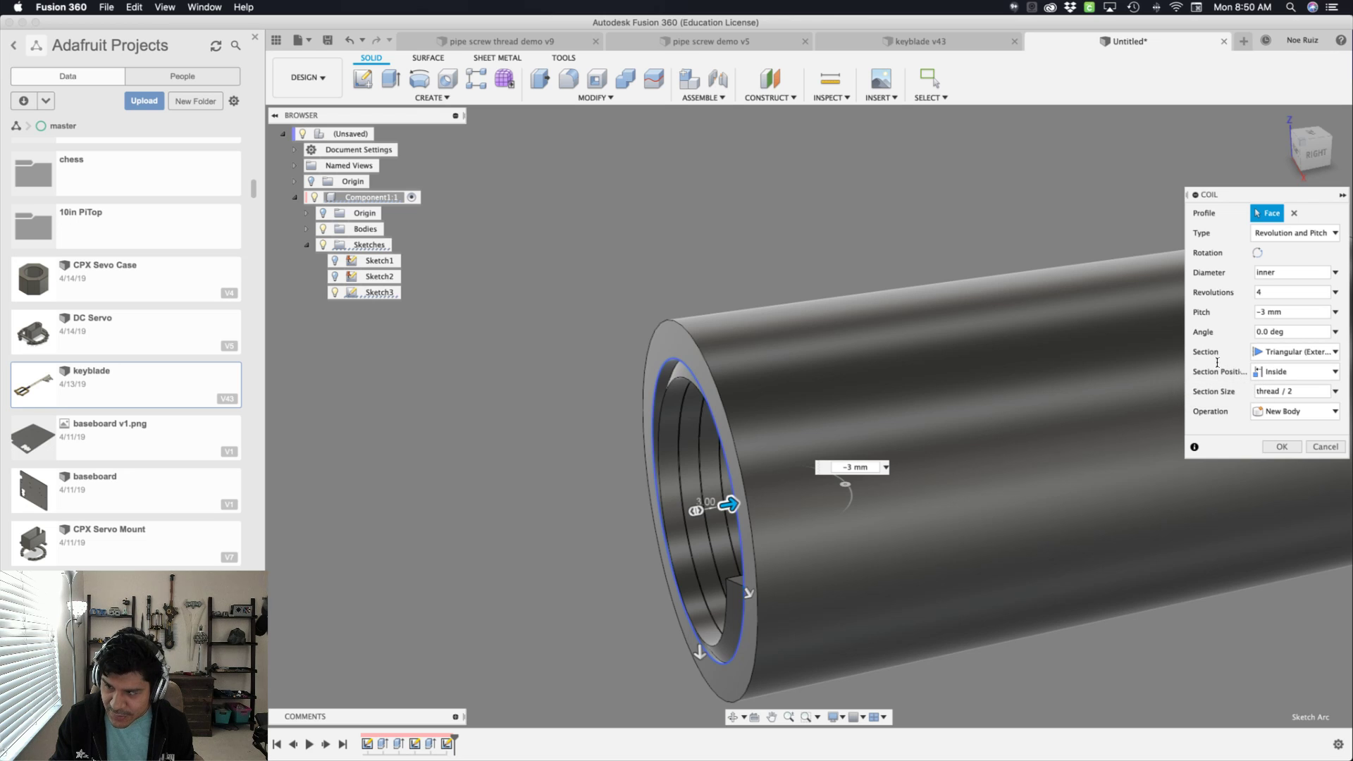
pyautogui.click(1294, 352)
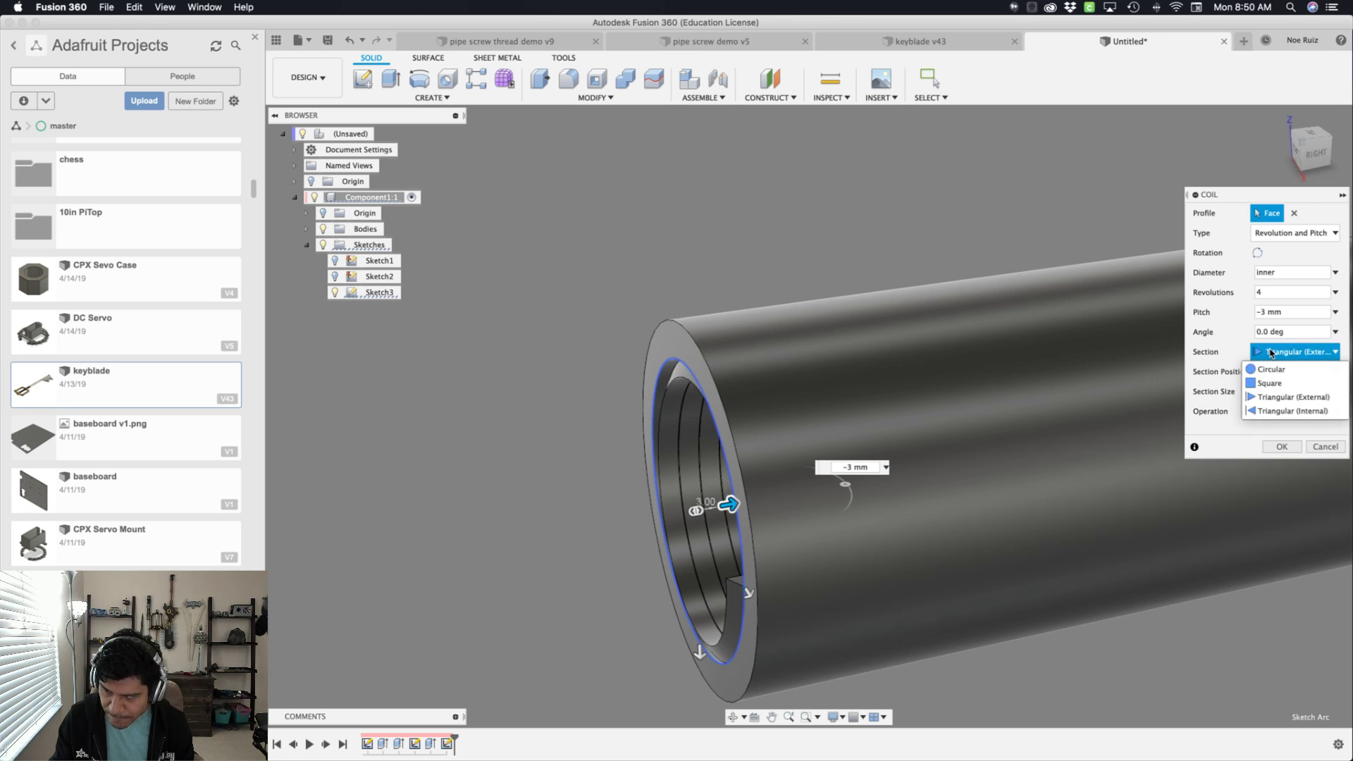
pyautogui.click(1293, 411)
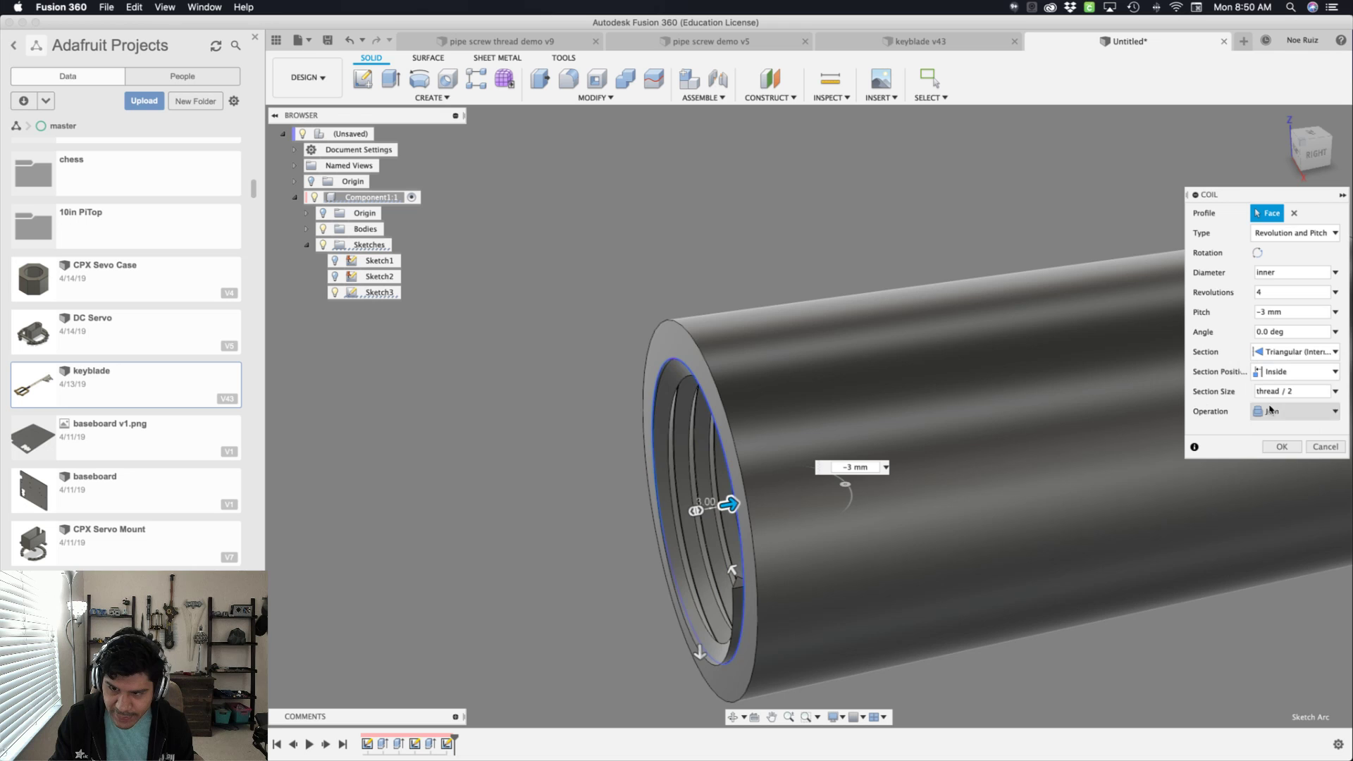
# - Examine the coil preview's thread turns inside the pipe's open end
pyautogui.scroll(-3, 783, 331)
pyautogui.keyDown('shift'); pyautogui.moveTo(537, 458); pyautogui.dragTo(827, 368, button='middle'); pyautogui.keyUp('shift')
pyautogui.scroll(5, 1022, 346)
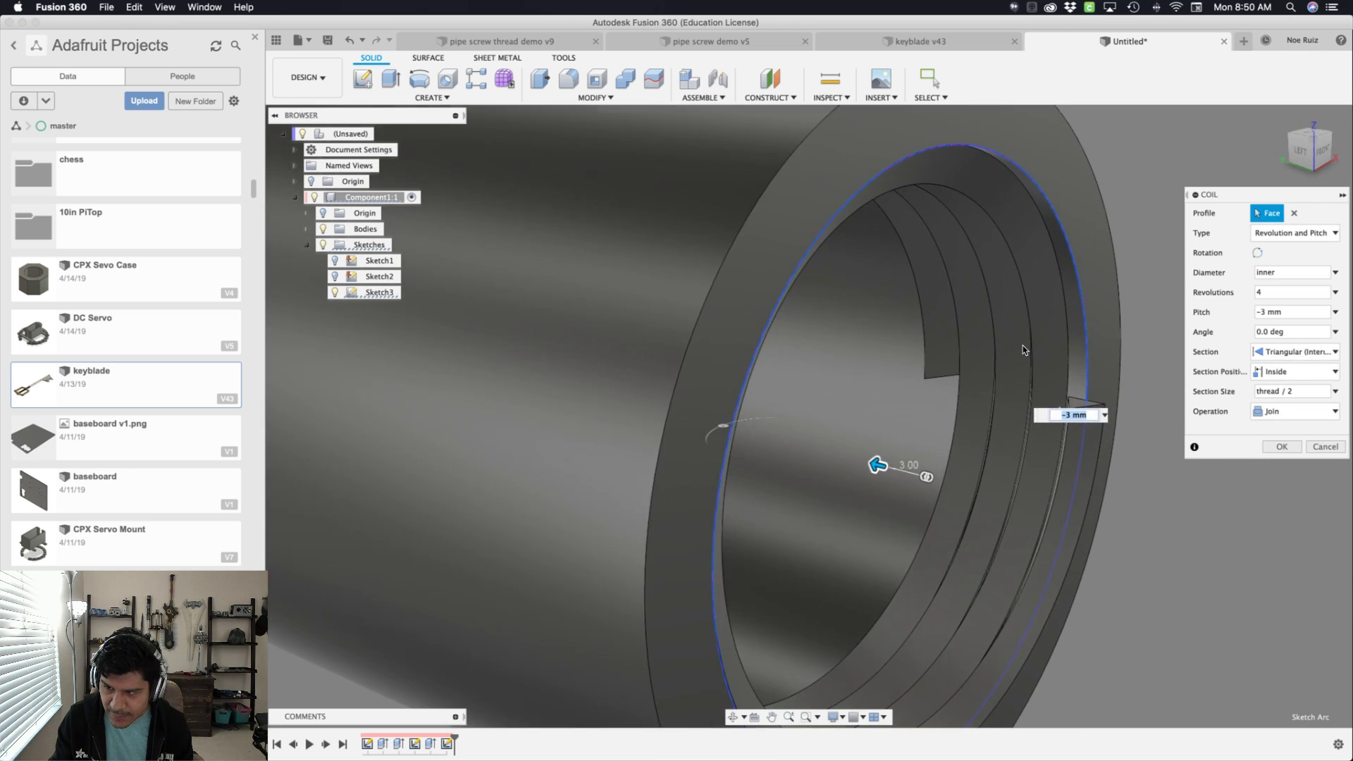
pyautogui.scroll(-2, 1022, 345)
pyautogui.scroll(2, 1057, 324)
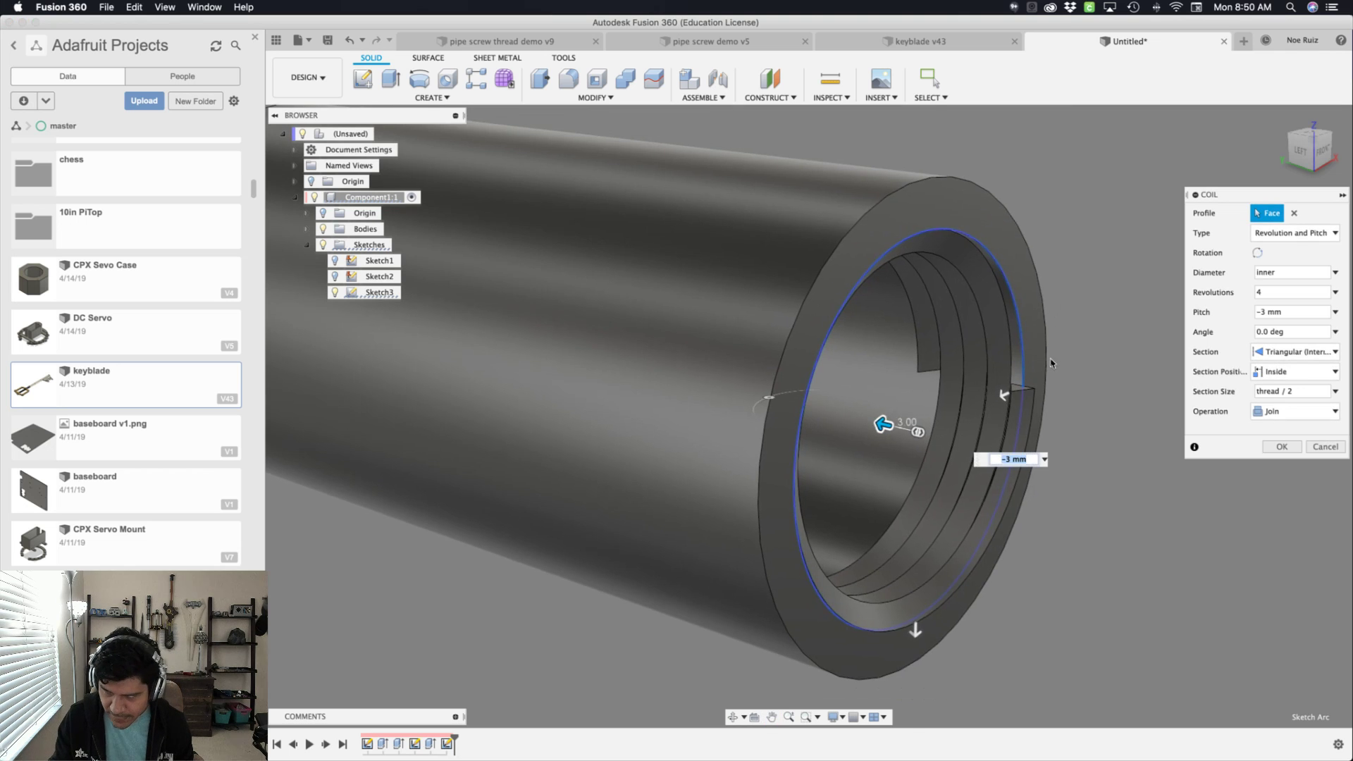
# - Create the internal thread coil in the pipe's open end as a new body
pyautogui.scroll(5, 1050, 366)
pyautogui.scroll(2, 1003, 404)
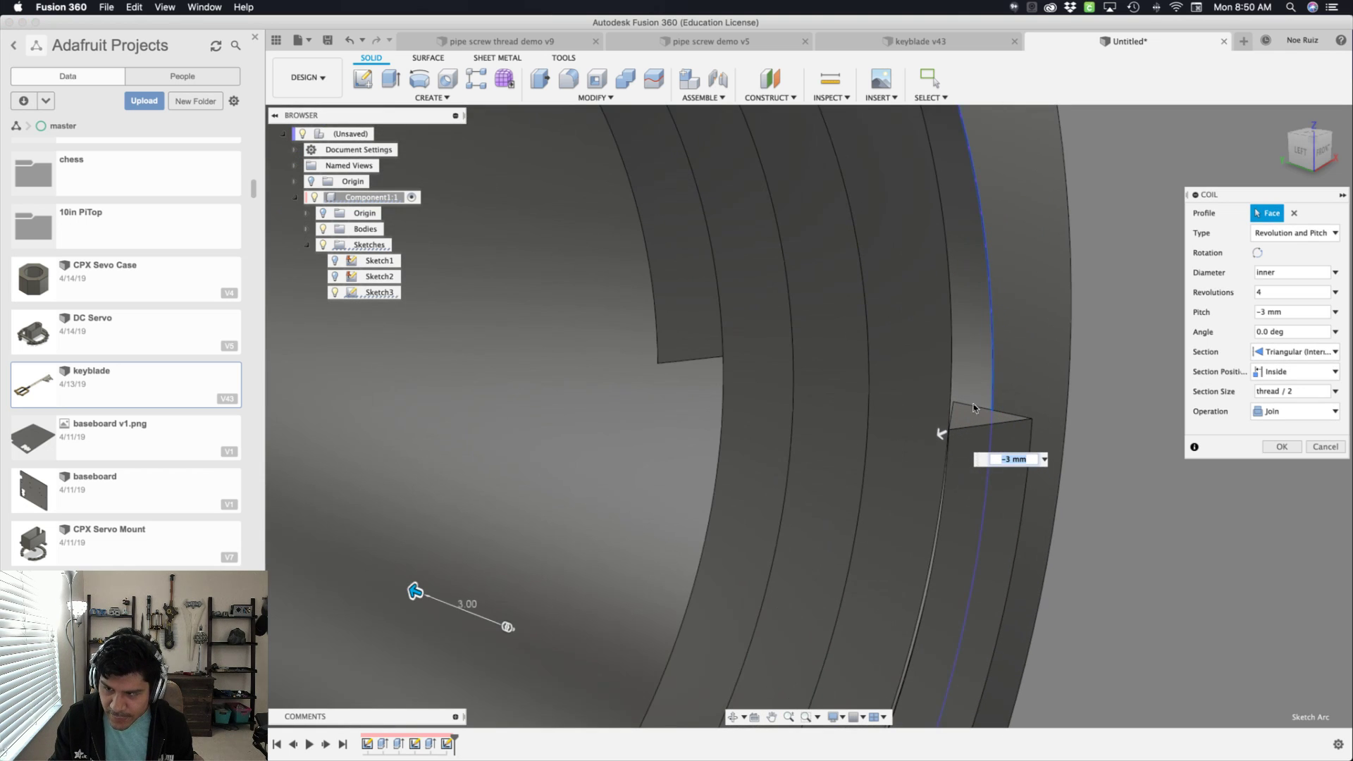
pyautogui.scroll(-5, 988, 409)
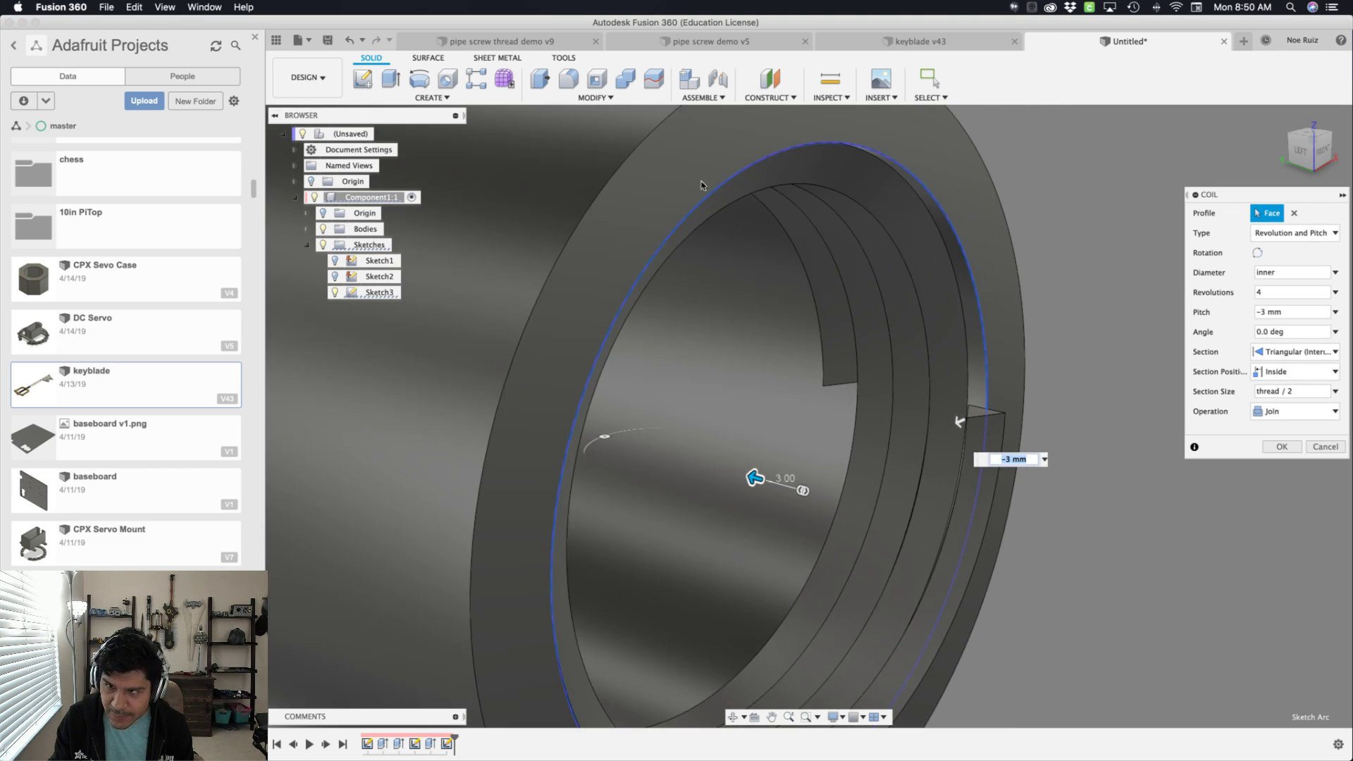
pyautogui.keyDown('shift'); pyautogui.moveTo(965, 352); pyautogui.dragTo(979, 435, button='middle'); pyautogui.keyUp('shift')
pyautogui.scroll(-4, 980, 434)
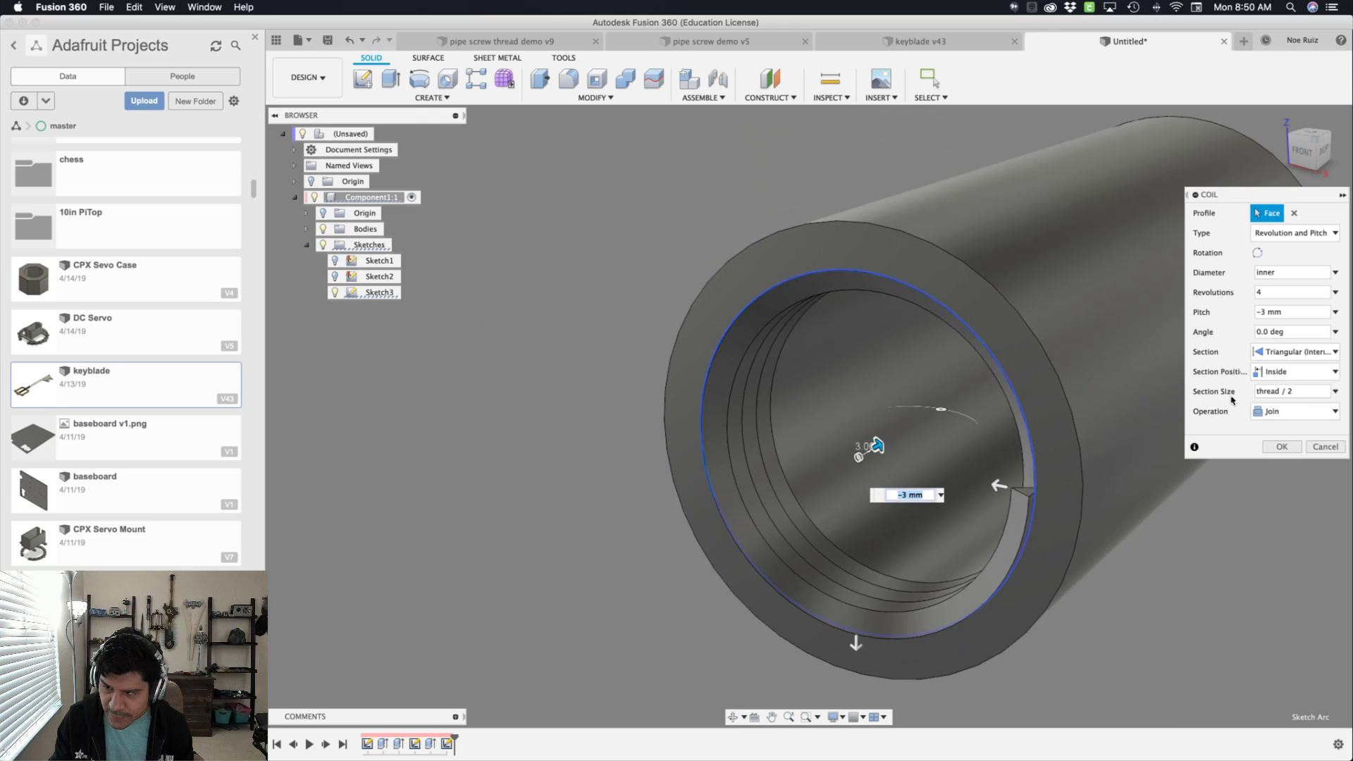
pyautogui.click(1269, 411)
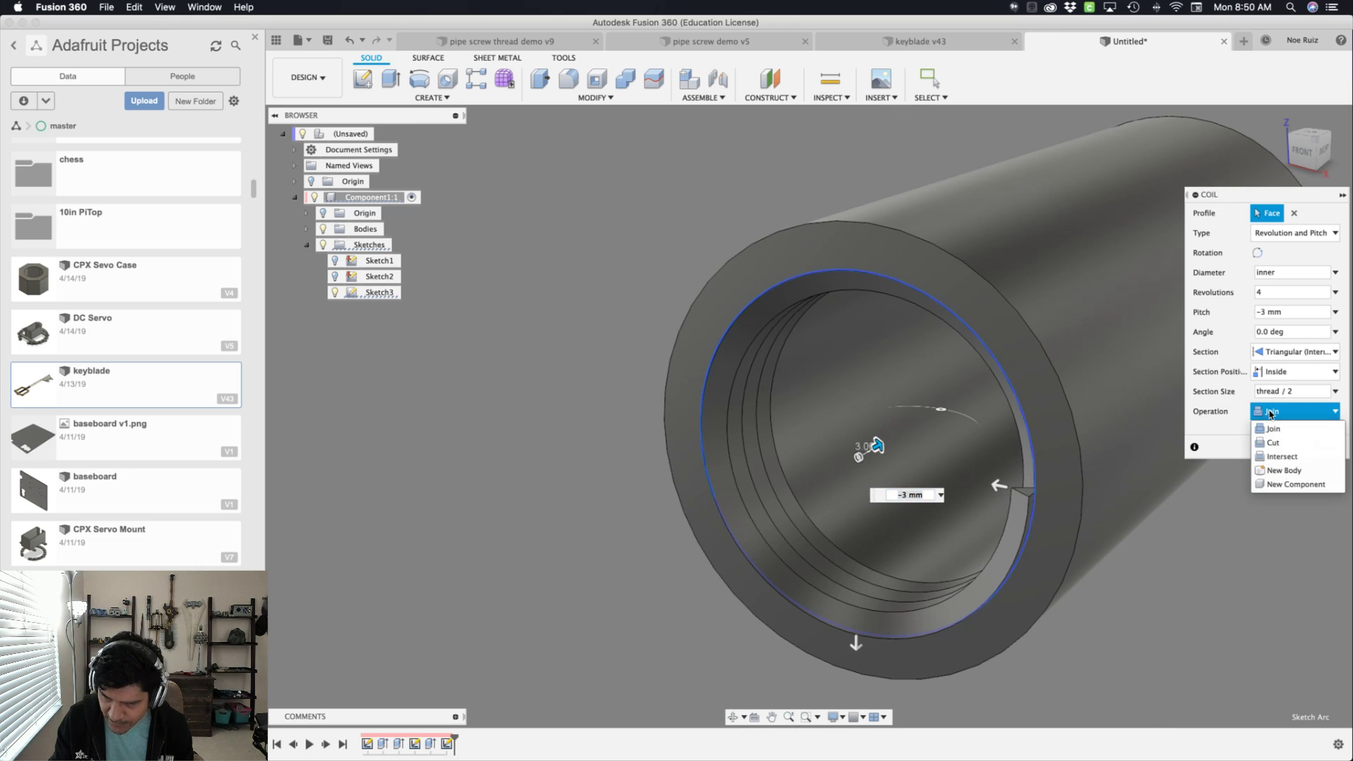
pyautogui.click(1279, 470)
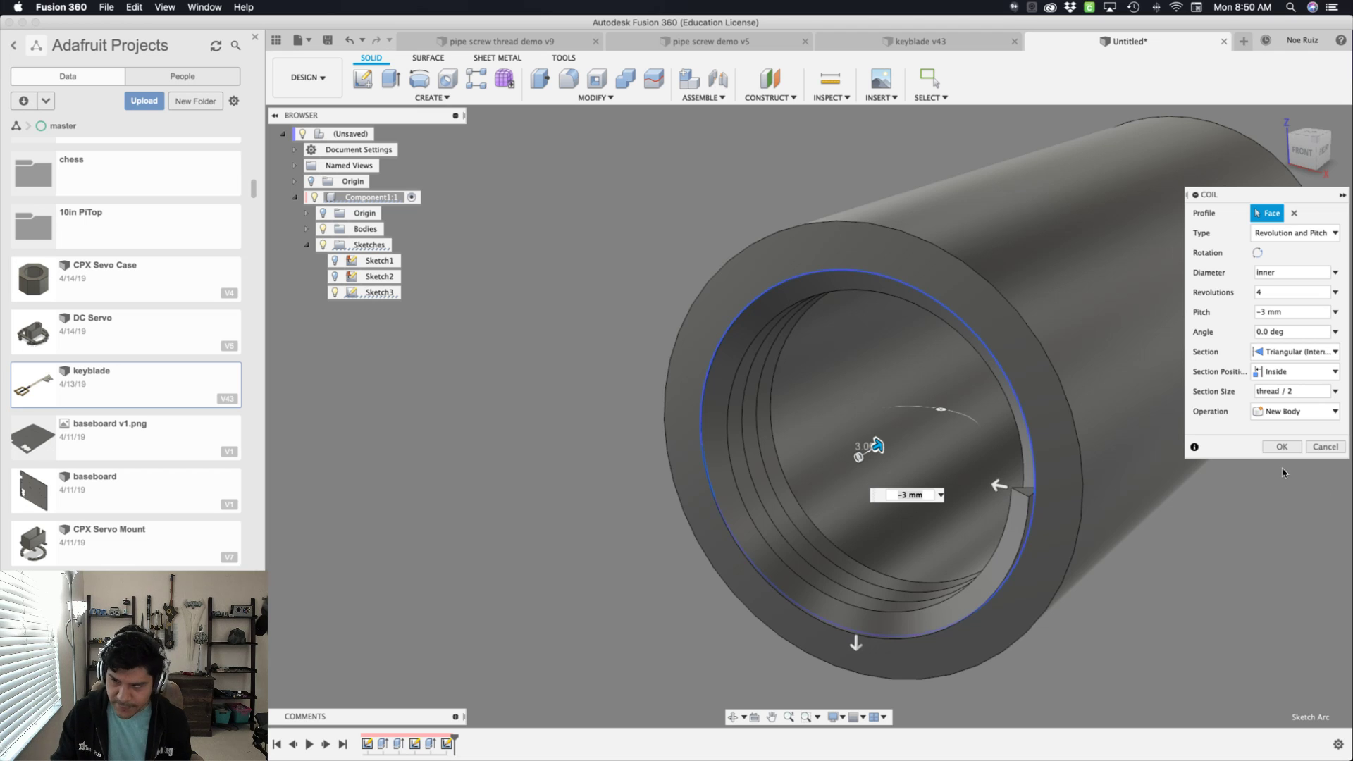
pyautogui.click(1279, 447)
# - List the component's bodies and view the pipe with its internal thread from the side
pyautogui.scroll(-5, 842, 465)
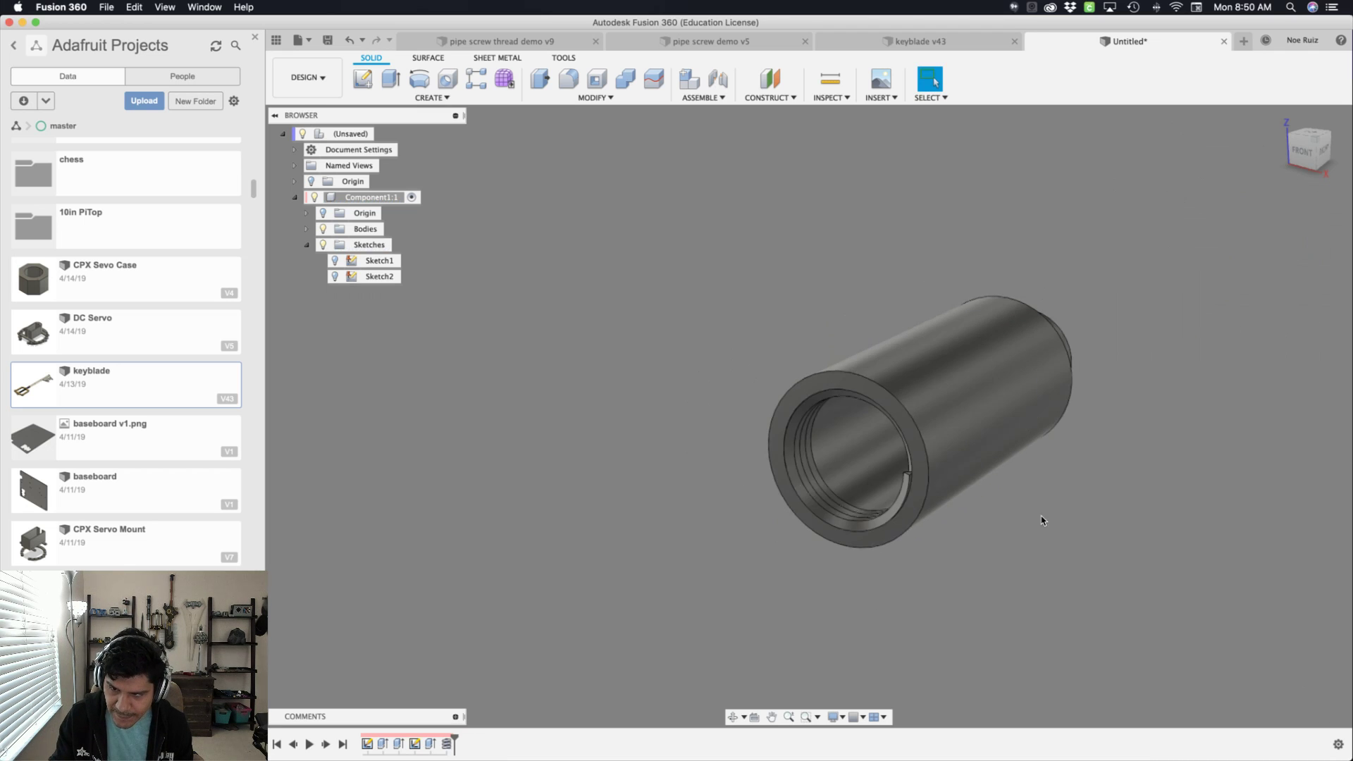
pyautogui.scroll(3, 1057, 525)
pyautogui.moveTo(1172, 549)
pyautogui.keyDown('shift'); pyautogui.mouseDown(button='middle')
pyautogui.moveTo(1135, 553)
pyautogui.moveTo(1151, 543)
pyautogui.mouseUp(button='middle'); pyautogui.keyUp('shift')
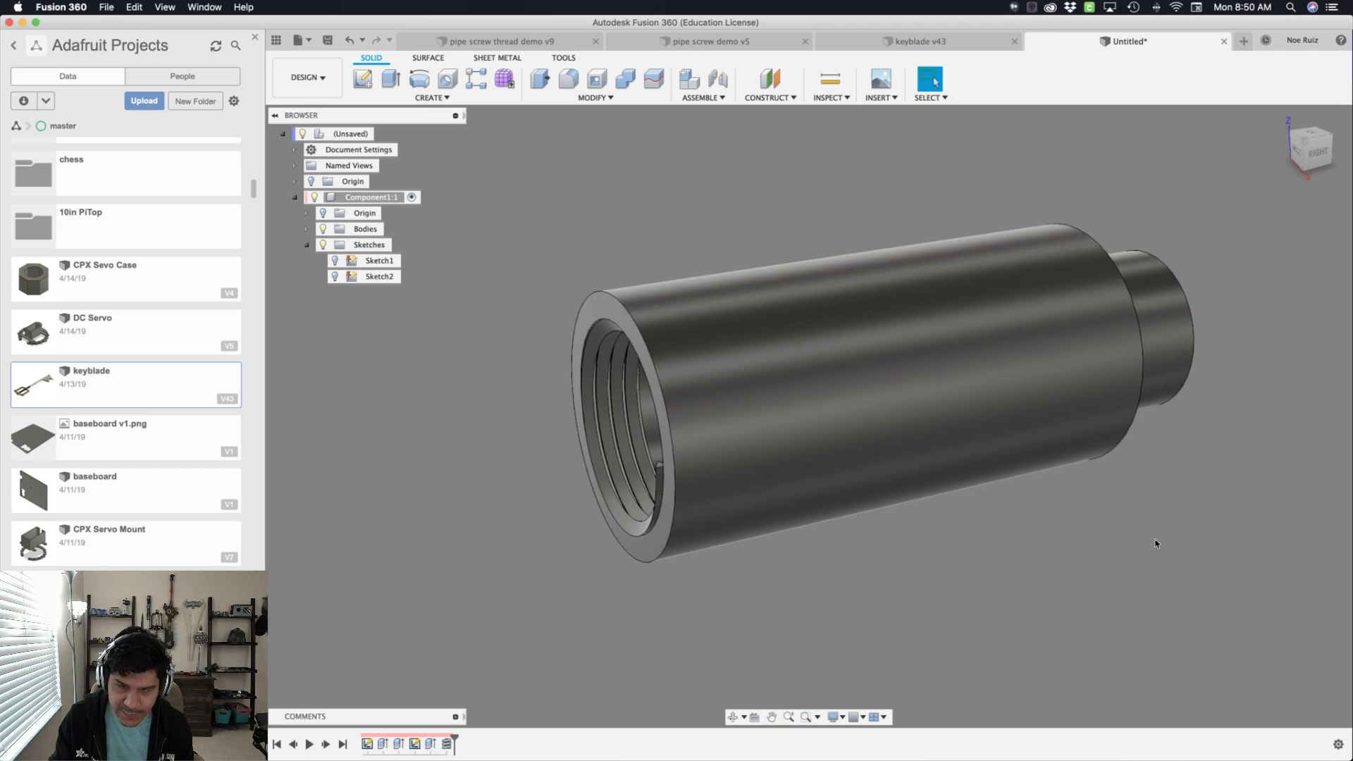
pyautogui.click(307, 229)
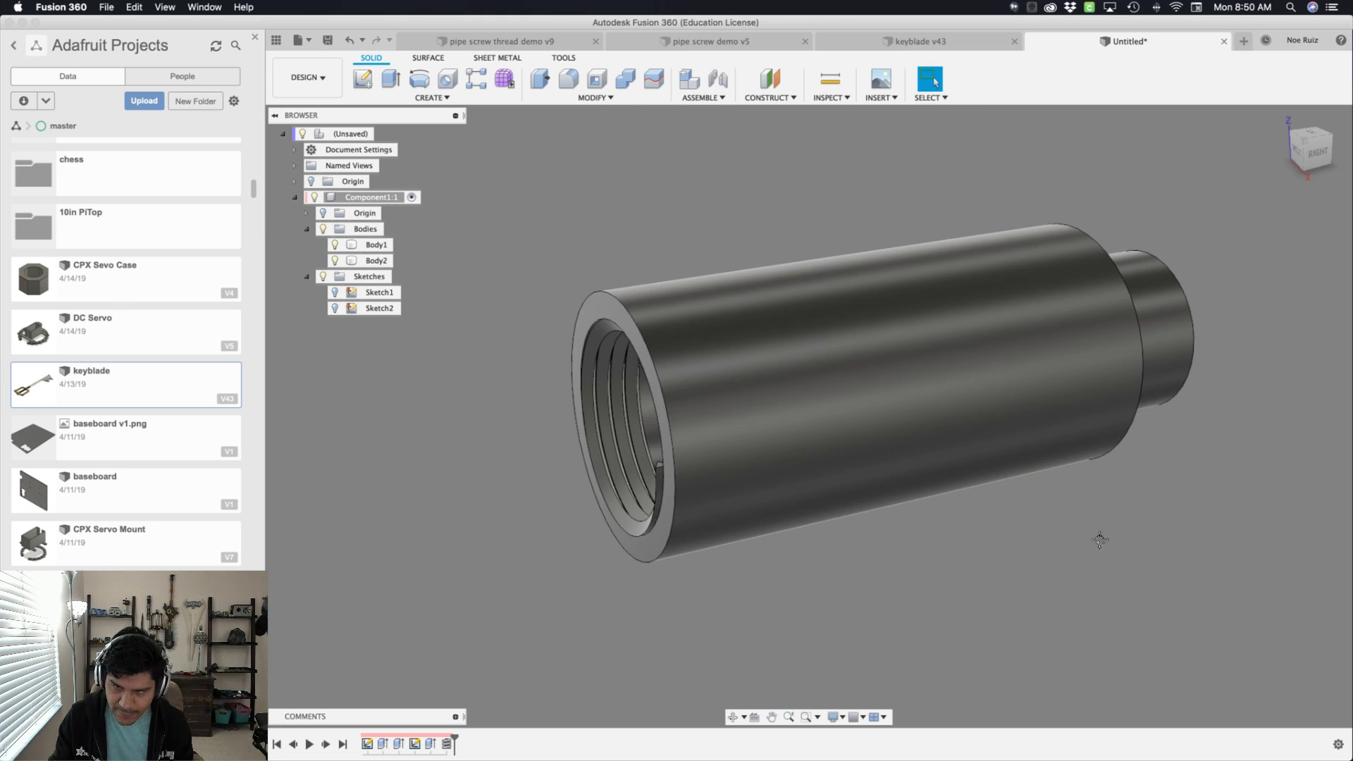
# - Start a coil on the ring-shaped shoulder face around the narrower pipe end, with a 20 mm base circle centred on the axis
pyautogui.keyDown('shift'); pyautogui.moveTo(1100, 539); pyautogui.dragTo(1068, 468, button='middle'); pyautogui.keyUp('shift')
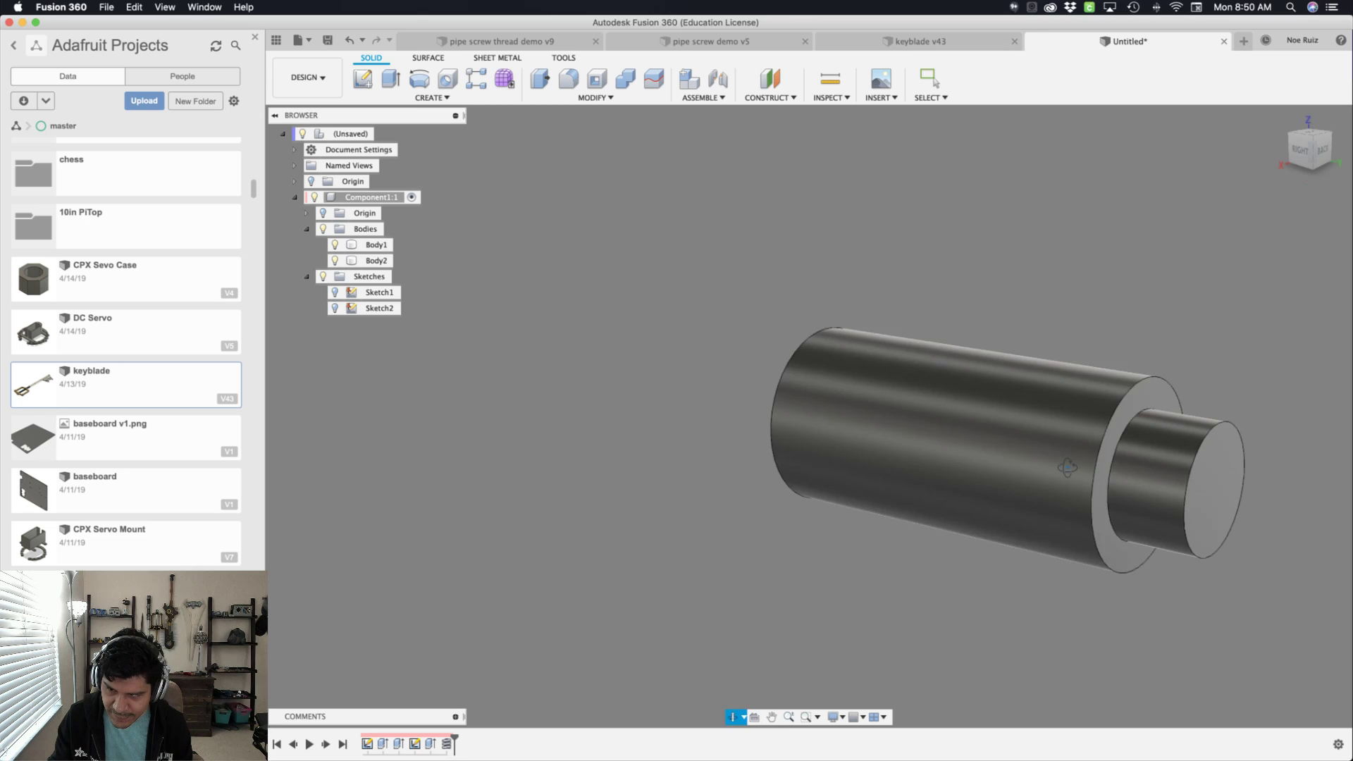
pyautogui.press('Escape')
pyautogui.moveTo(1136, 281); pyautogui.dragTo(1033, 305, button='middle')
pyautogui.click(960, 414)
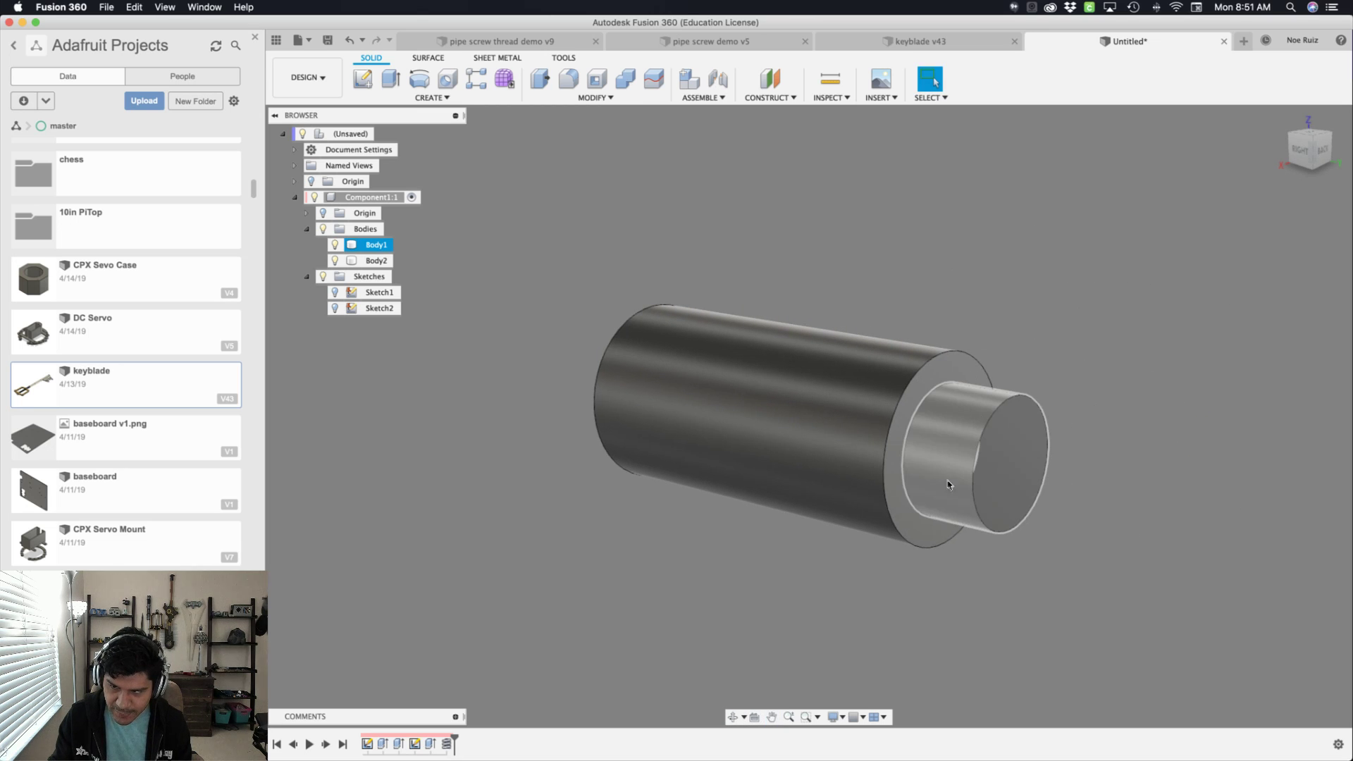
pyautogui.click(953, 358)
pyautogui.write('sske')
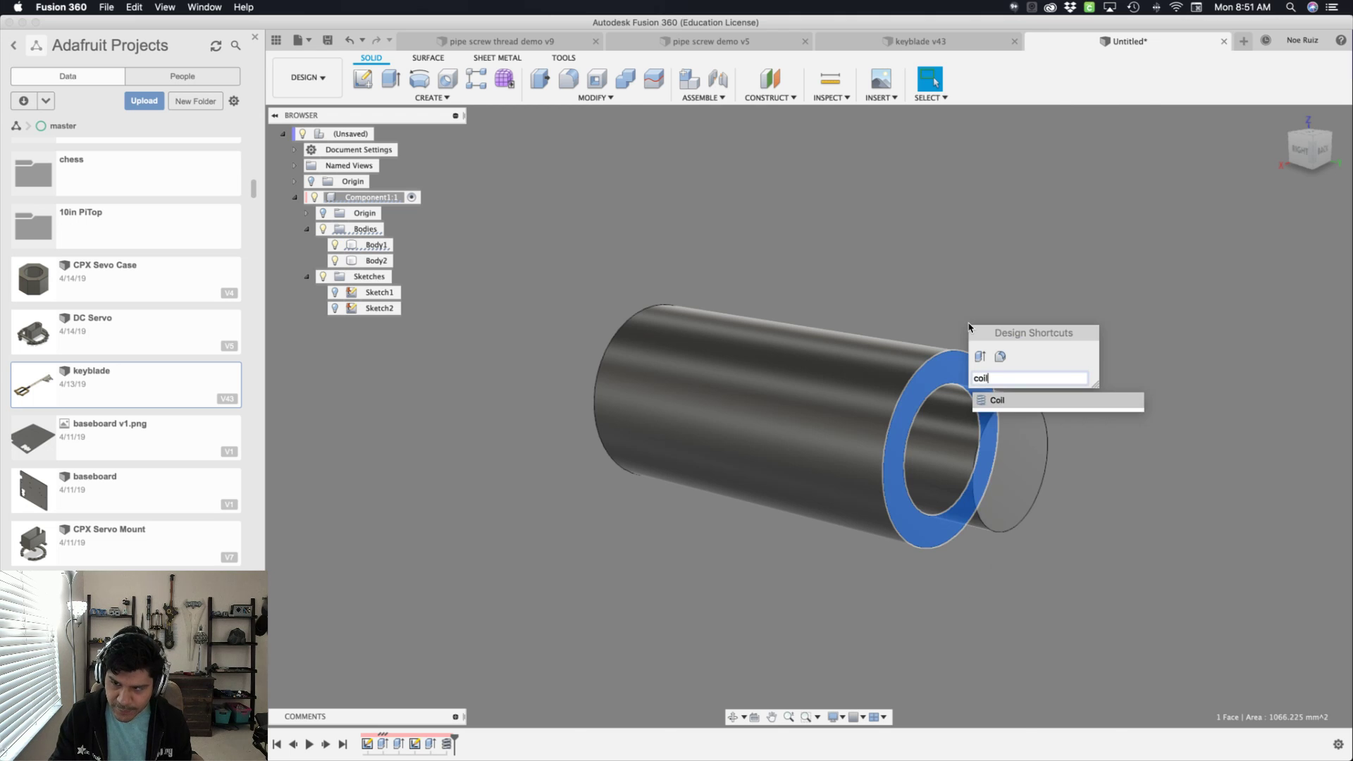
pyautogui.press('Return')
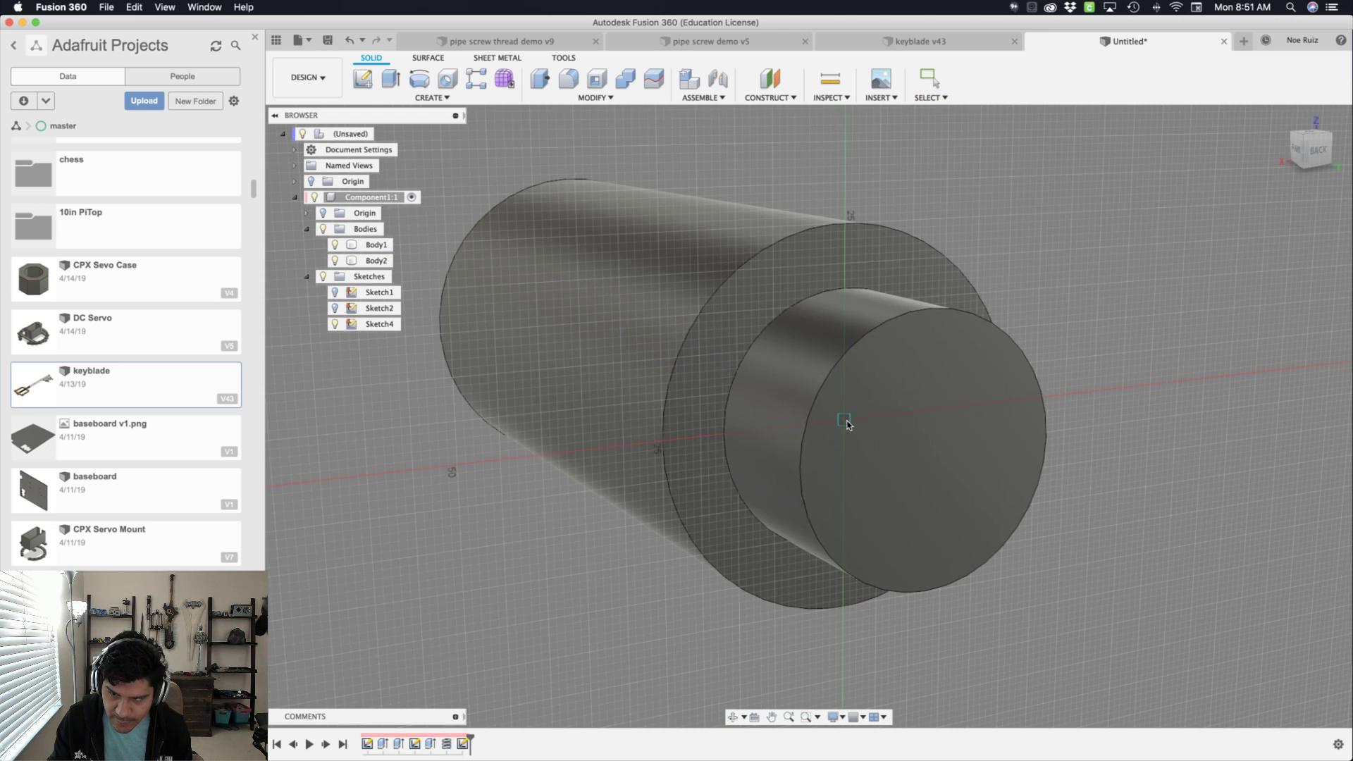
pyautogui.click(844, 421)
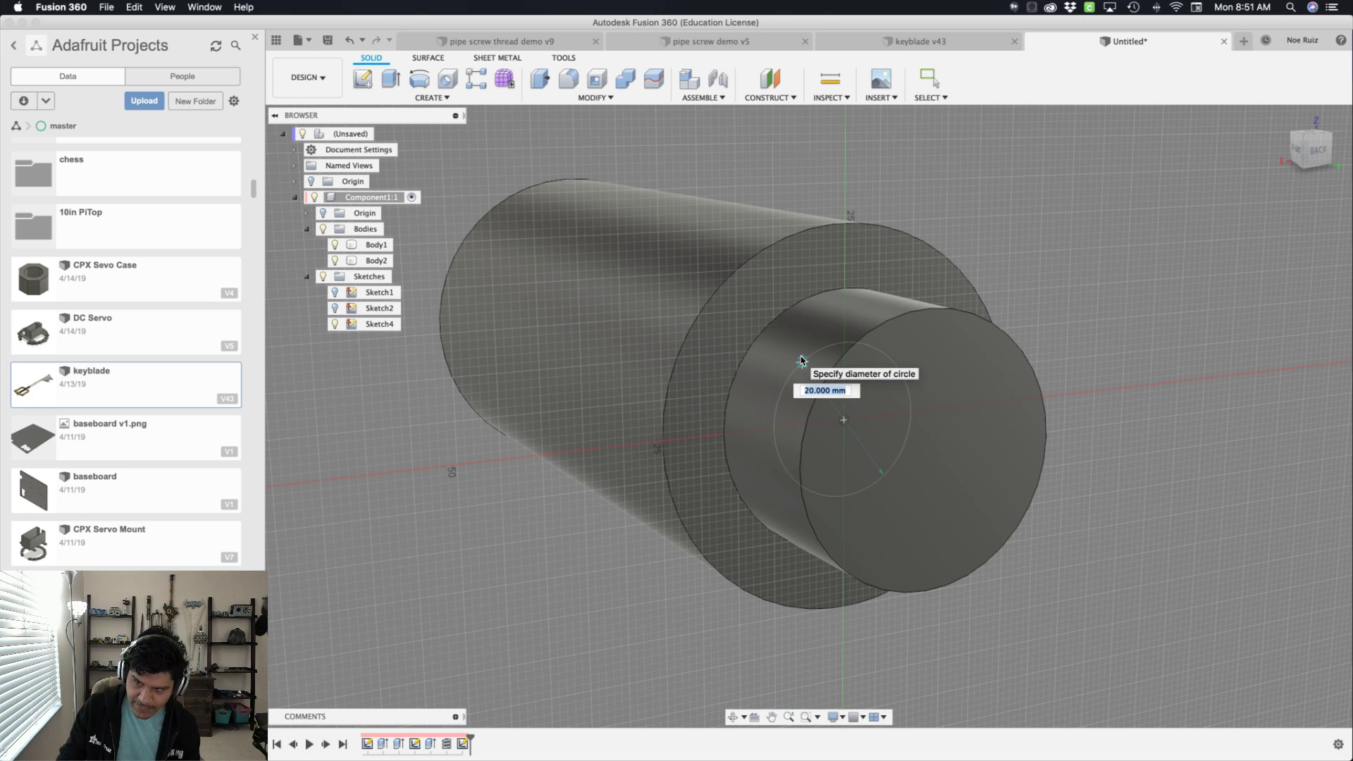
pyautogui.click(801, 361)
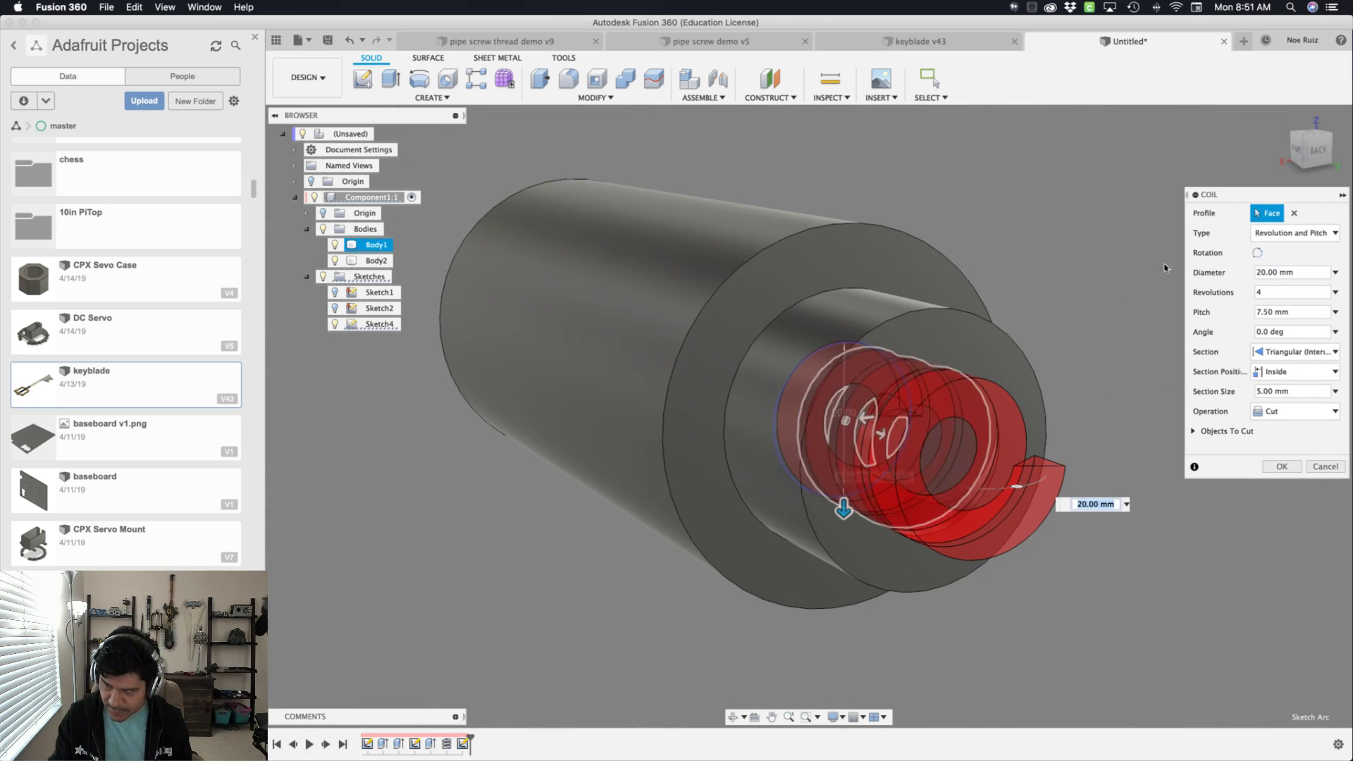
# - Set the second coil's diameter to inner - thread - gap and its pitch to 3 mm, so it runs outward along the plug
pyautogui.click(1310, 273)
pyautogui.write('i')
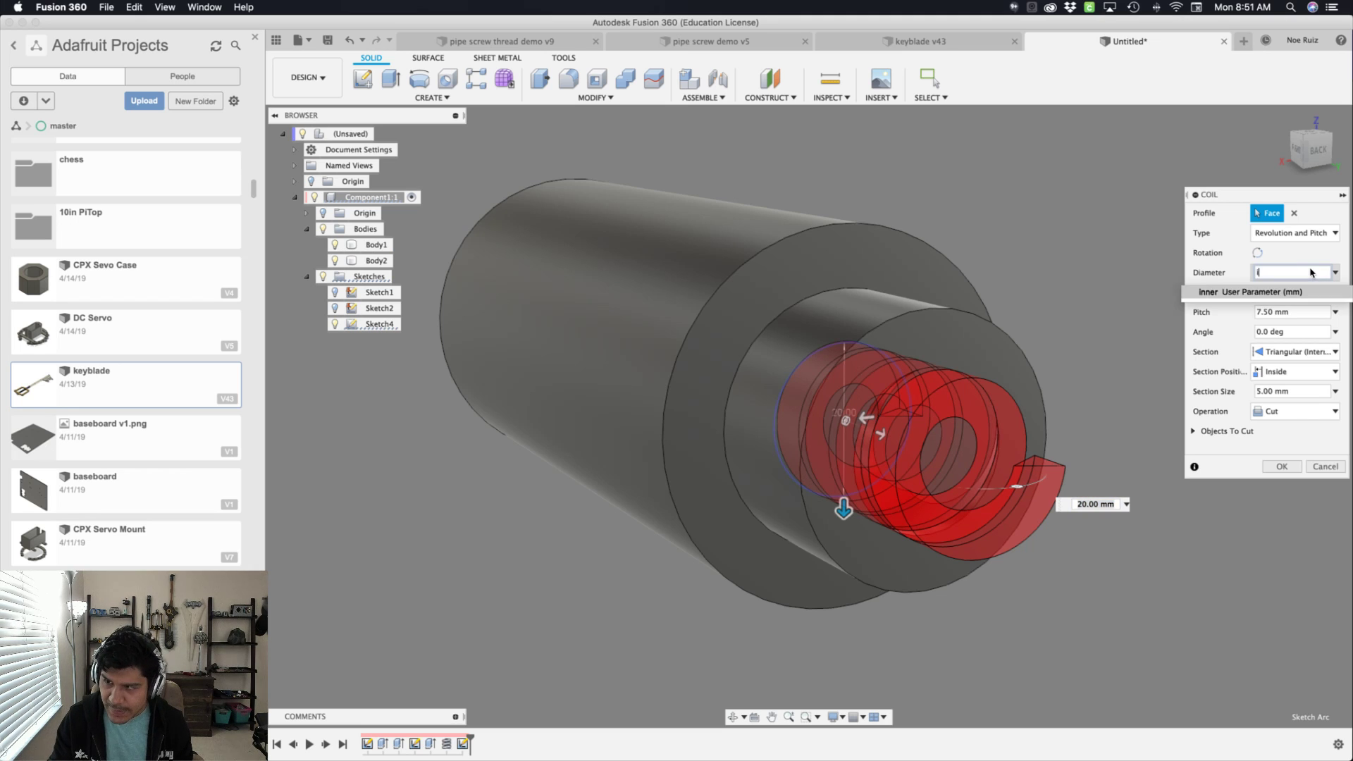
pyautogui.write('nner-thr')
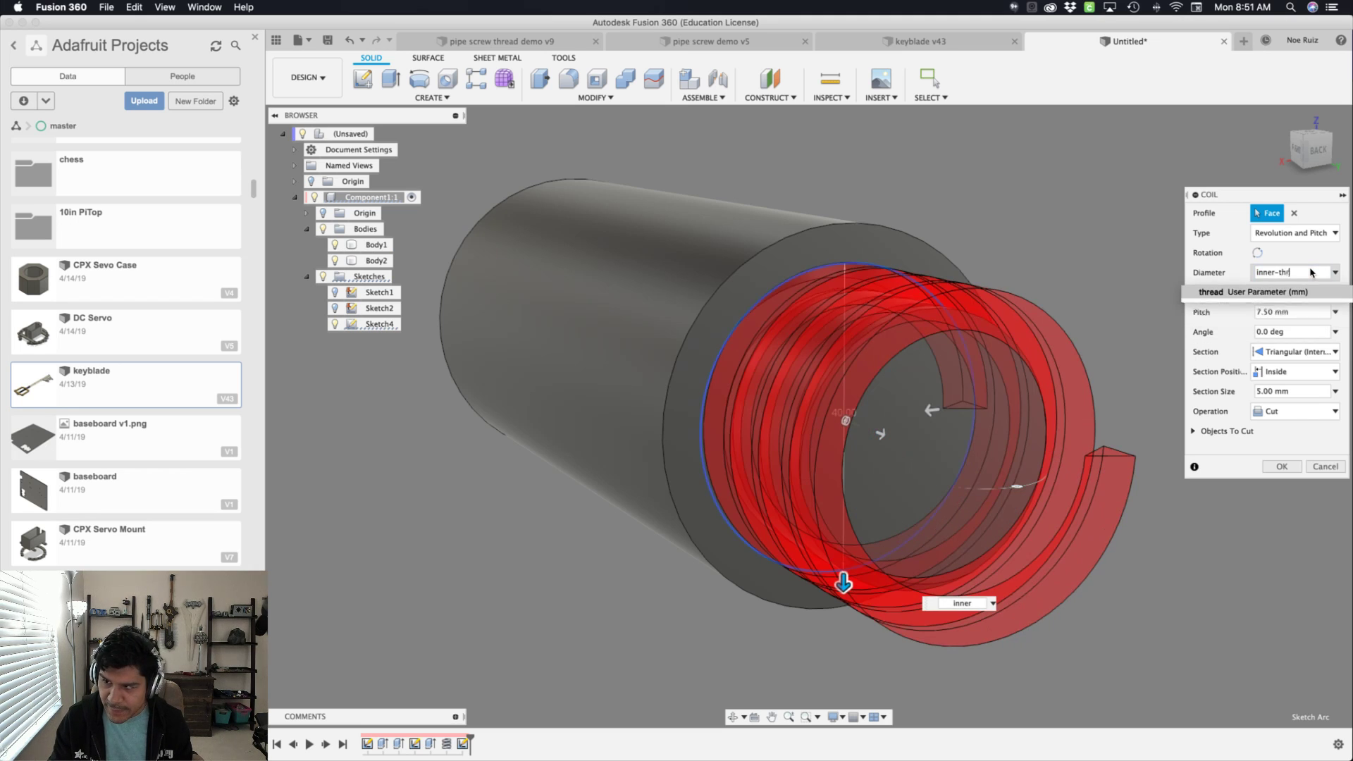
pyautogui.write('ead-gap')
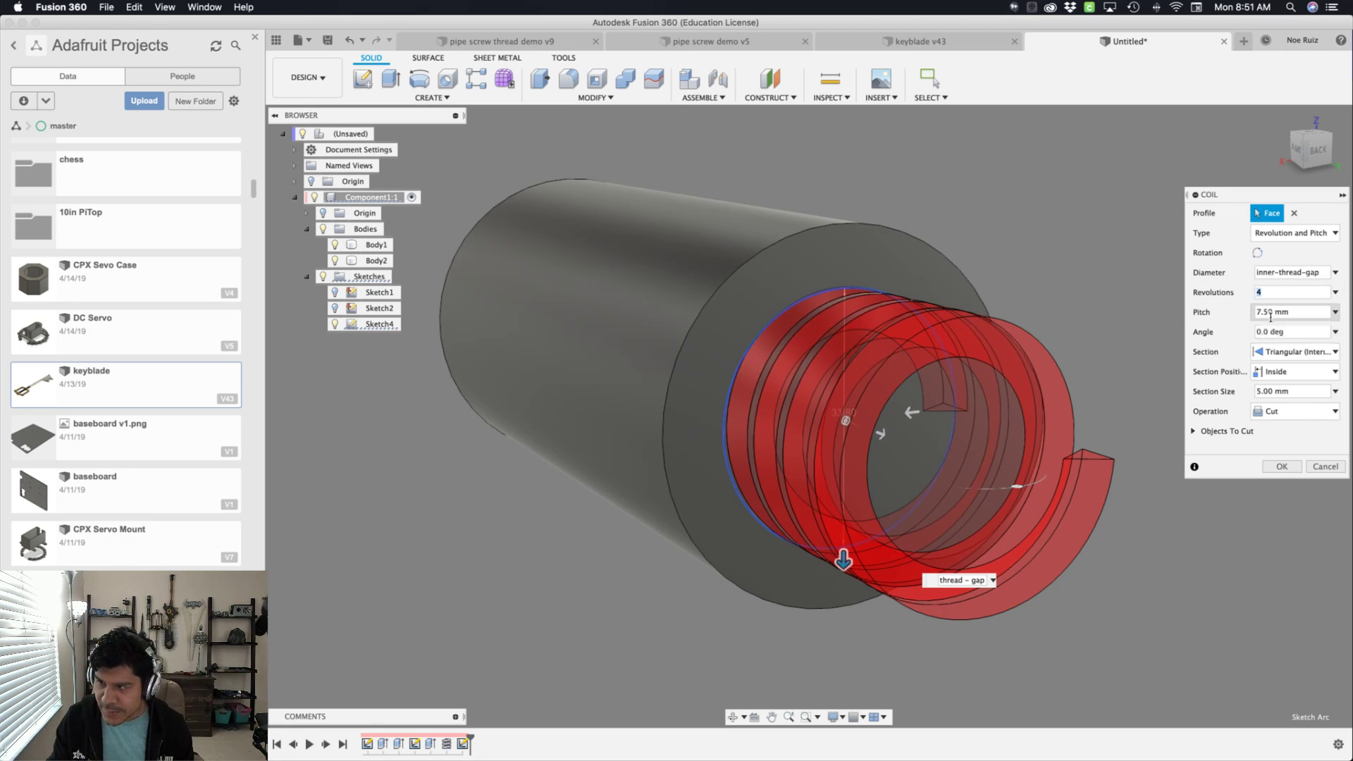
pyautogui.press('Tab')
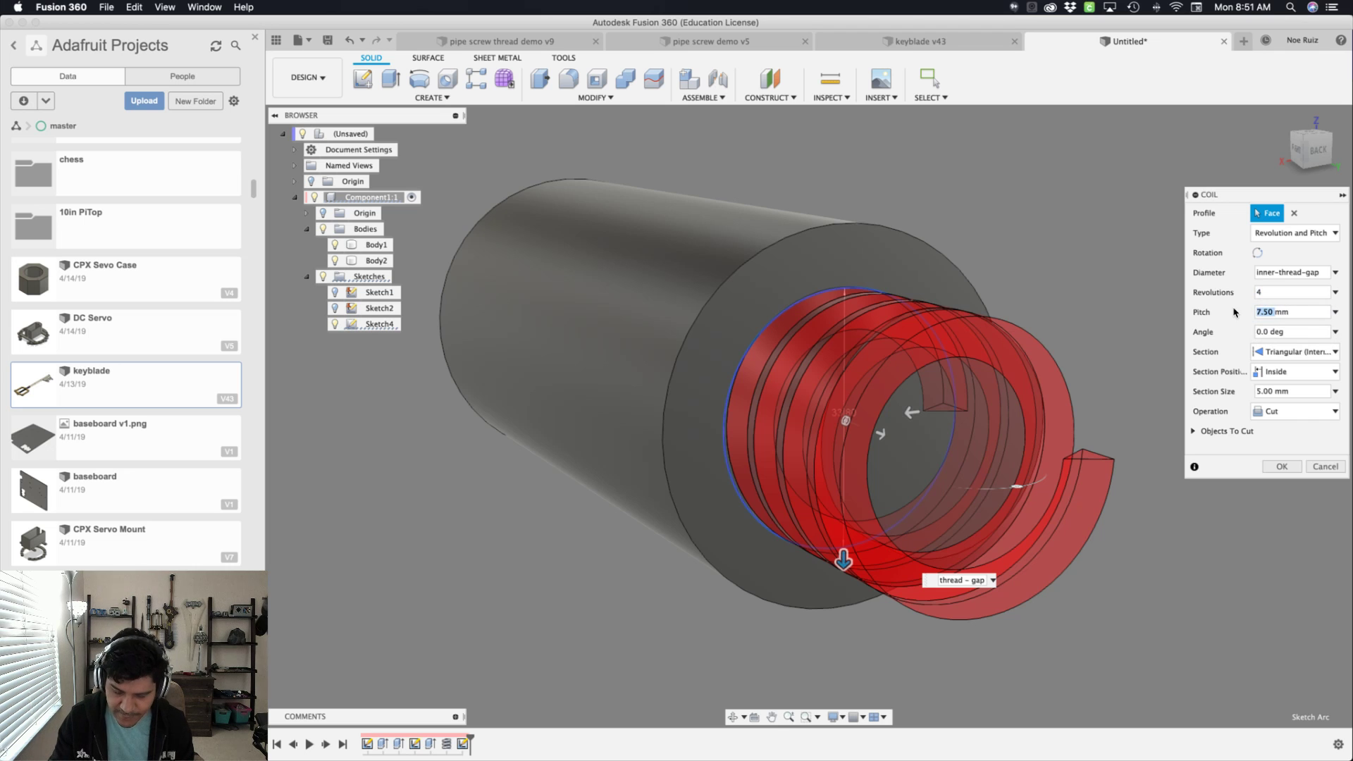
pyautogui.press('Tab')
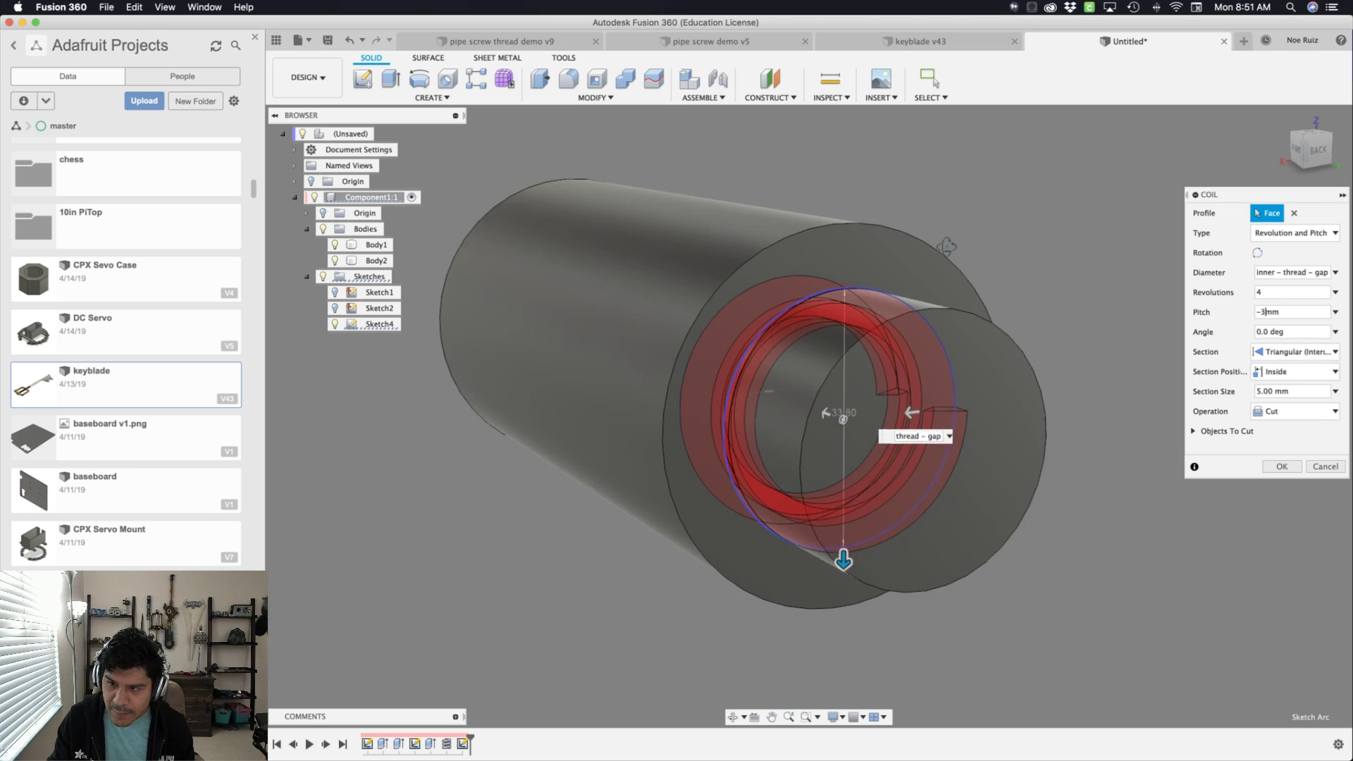
pyautogui.keyDown('shift'); pyautogui.moveTo(1127, 296); pyautogui.dragTo(846, 246, button='middle'); pyautogui.keyUp('shift')
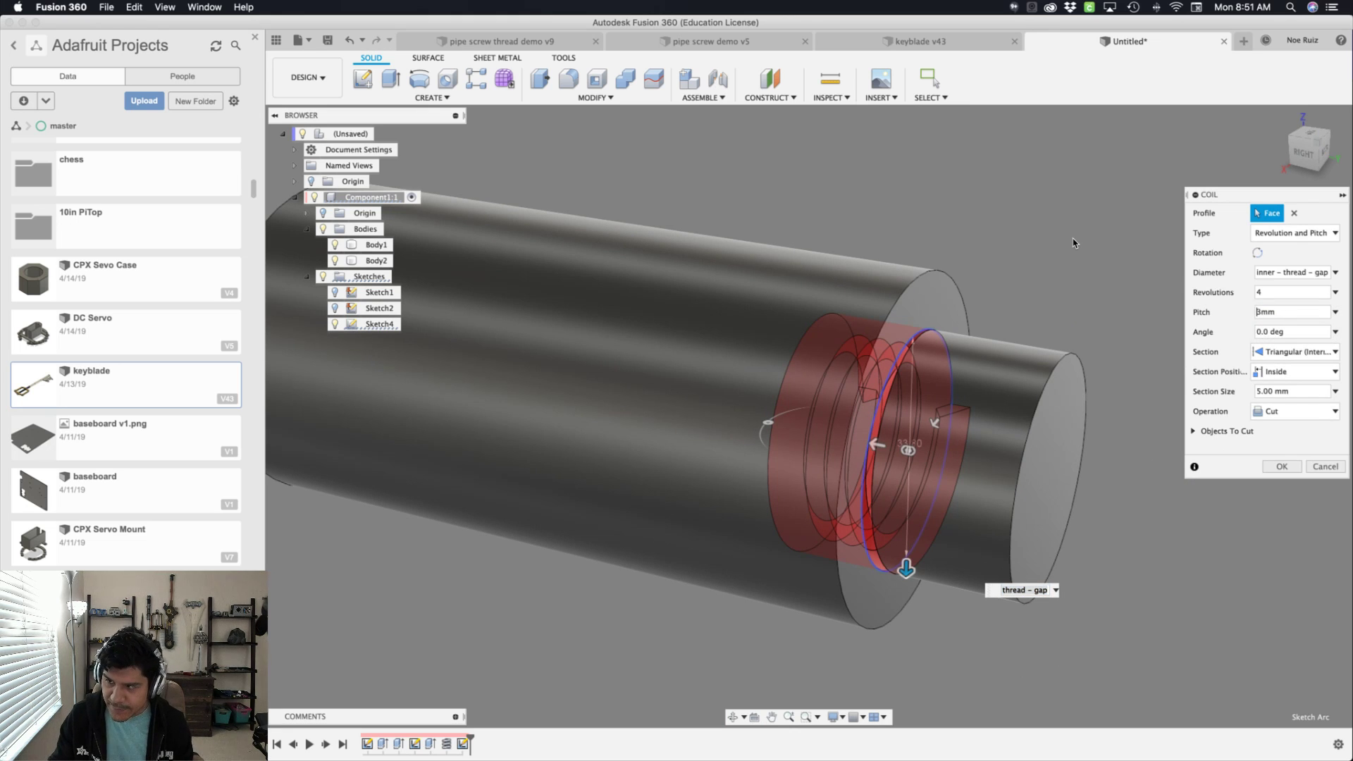
pyautogui.keyDown('shift'); pyautogui.moveTo(1072, 242); pyautogui.dragTo(1036, 280, button='middle'); pyautogui.keyUp('shift')
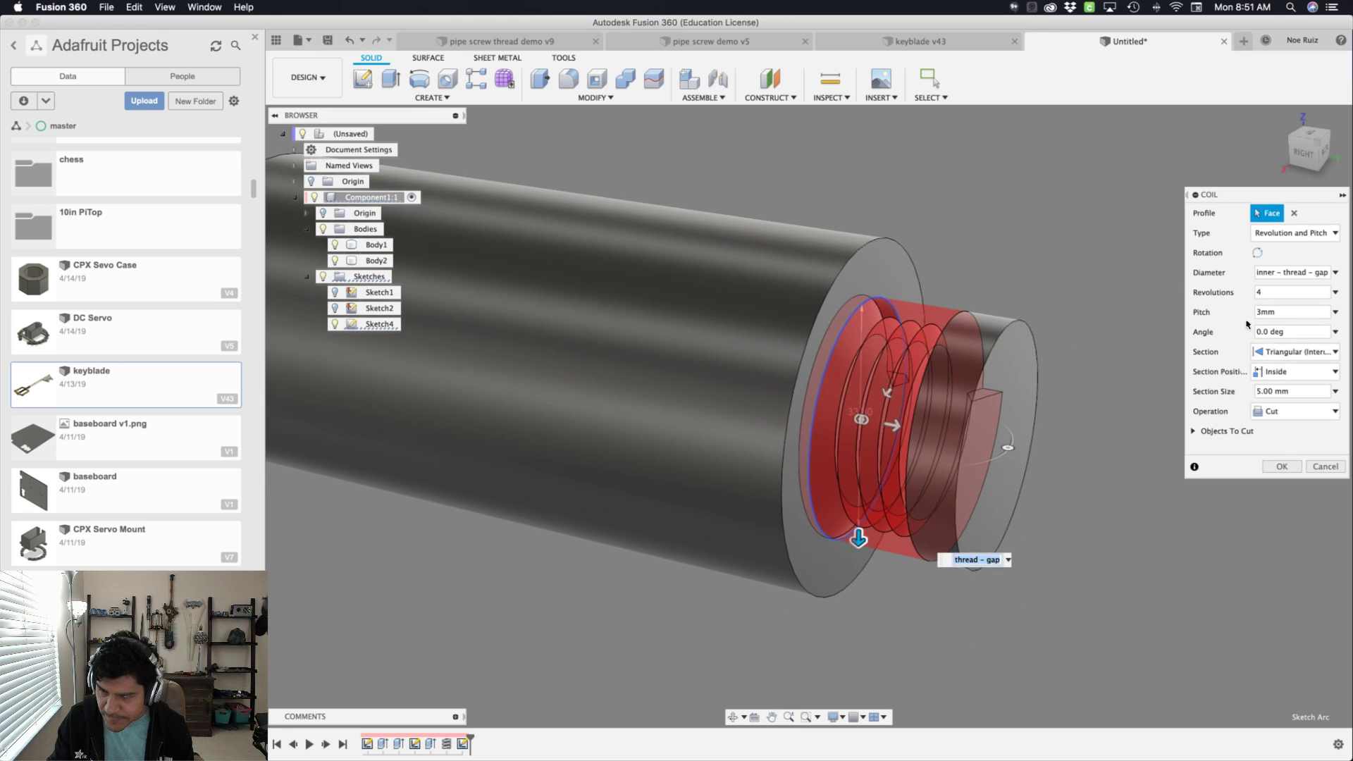
# - Define the coil's section as Triangular (External), positioned Outside, with a section size of thread/2
pyautogui.click(1283, 353)
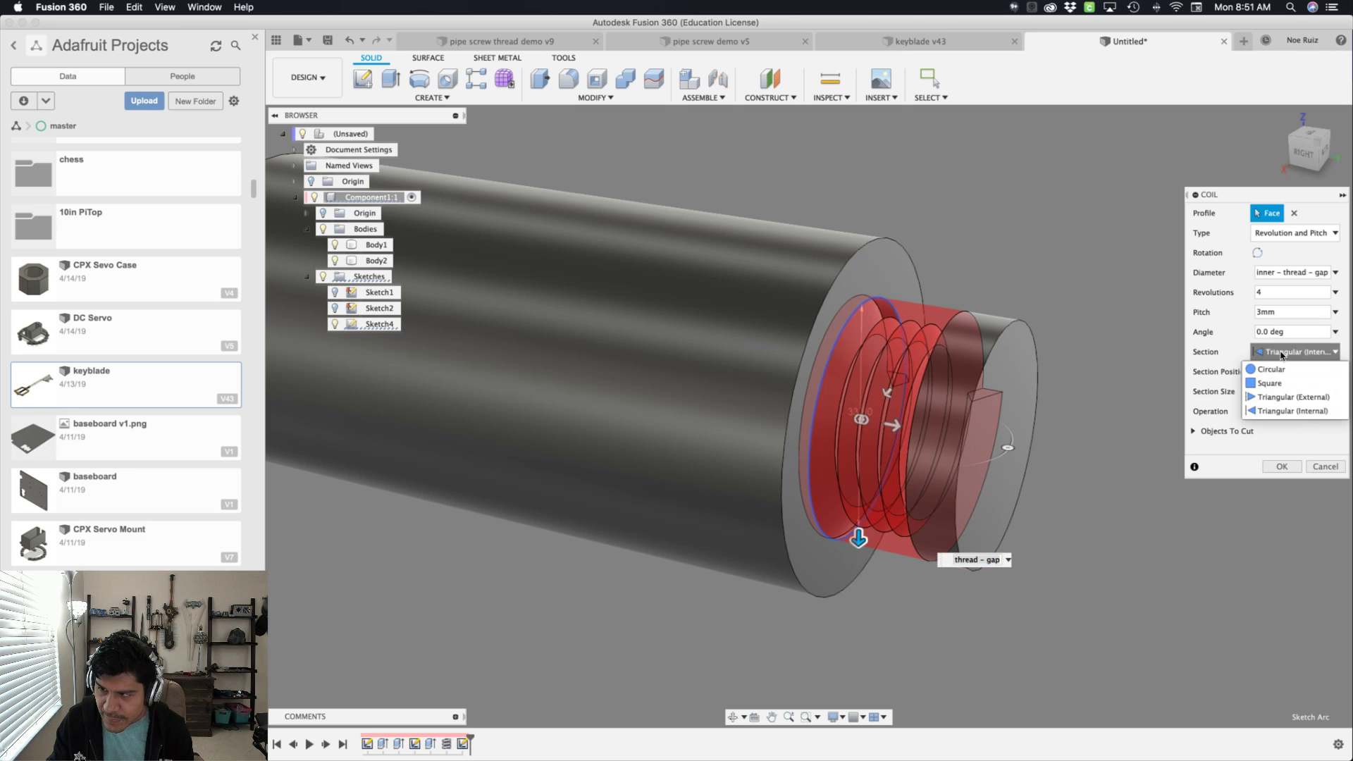
pyautogui.click(1299, 398)
pyautogui.moveTo(1087, 260); pyautogui.dragTo(1035, 249, button='middle')
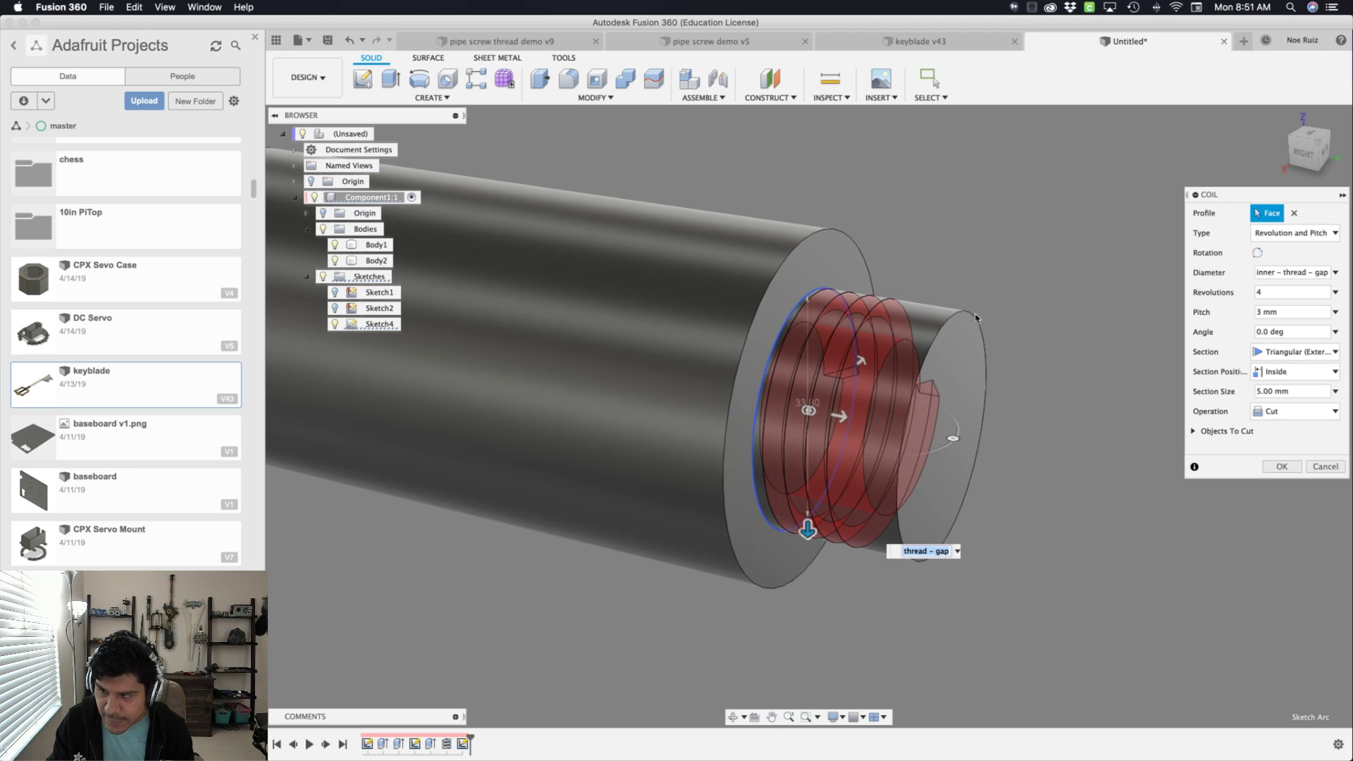
pyautogui.click(1296, 373)
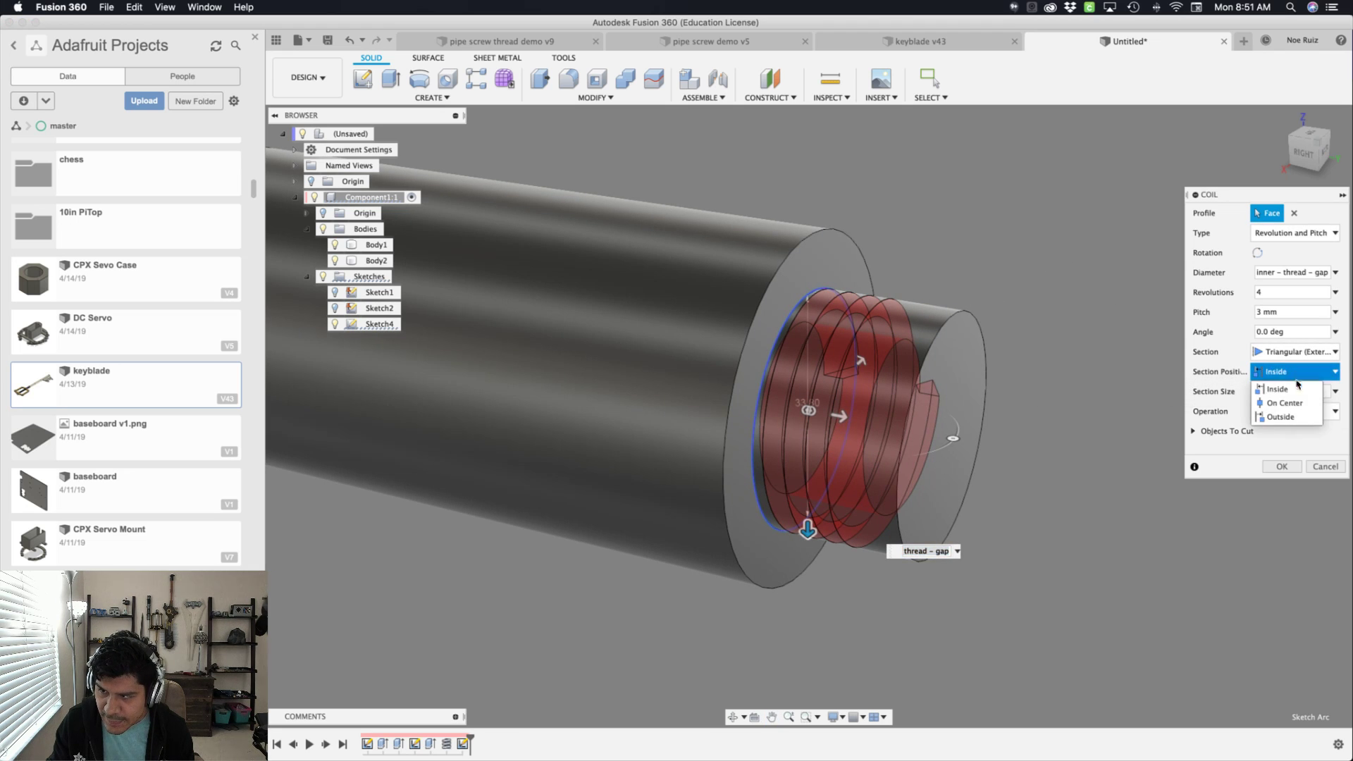
pyautogui.click(1298, 416)
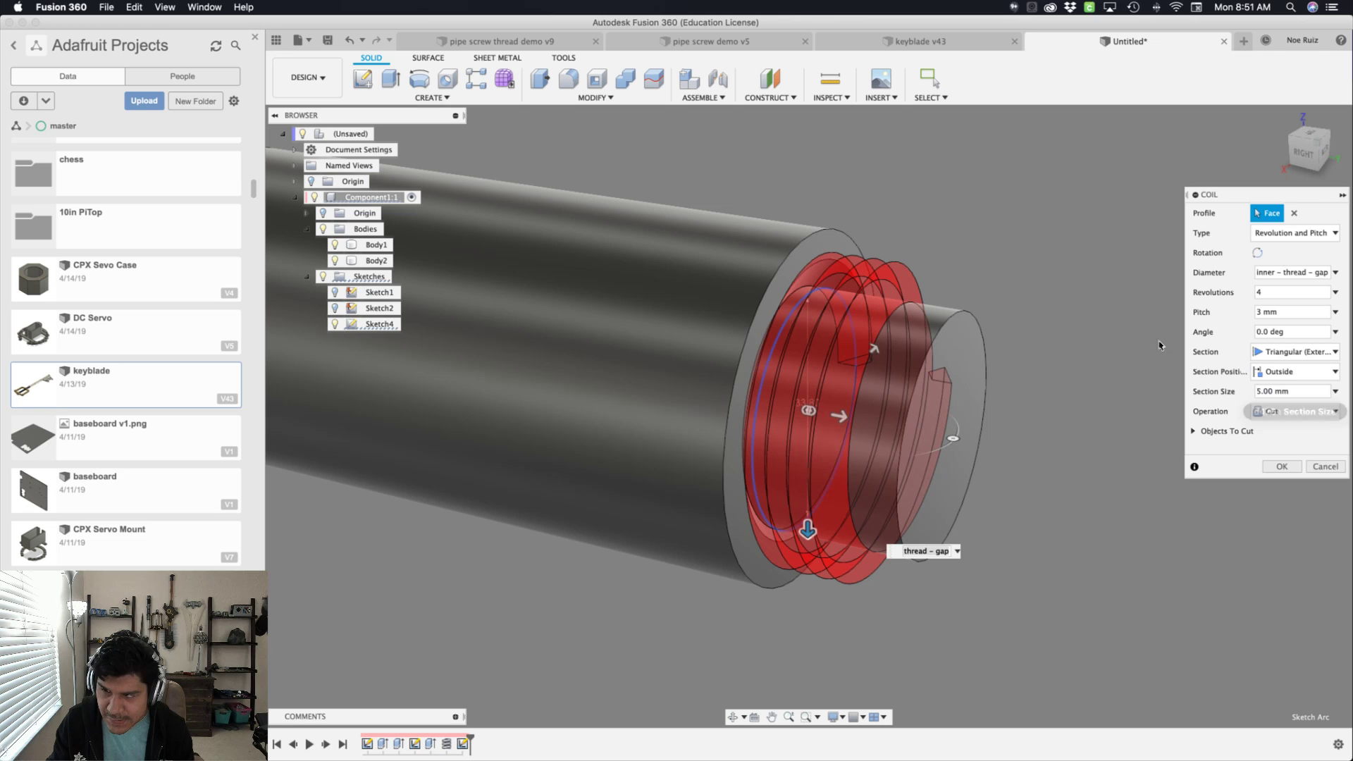
pyautogui.click(1300, 391)
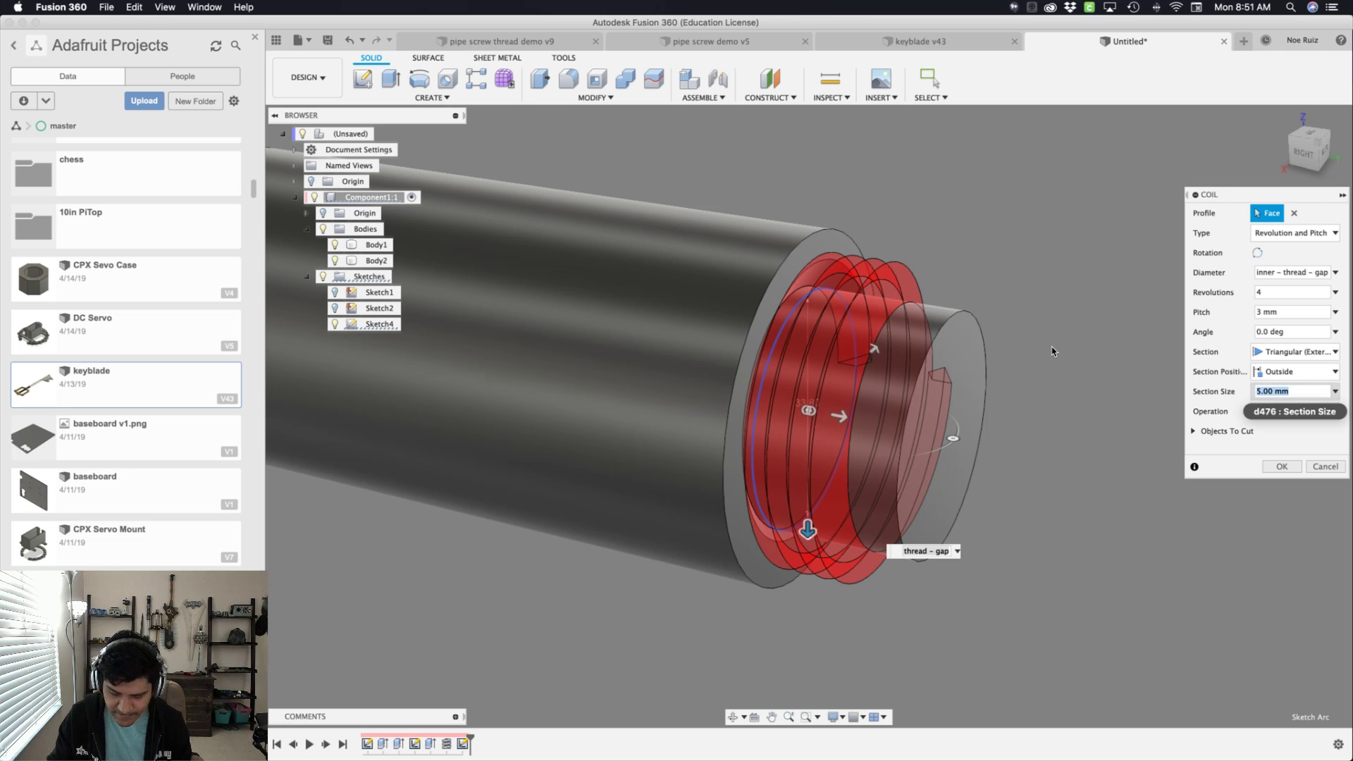
pyautogui.write('th')
pyautogui.press('Return')
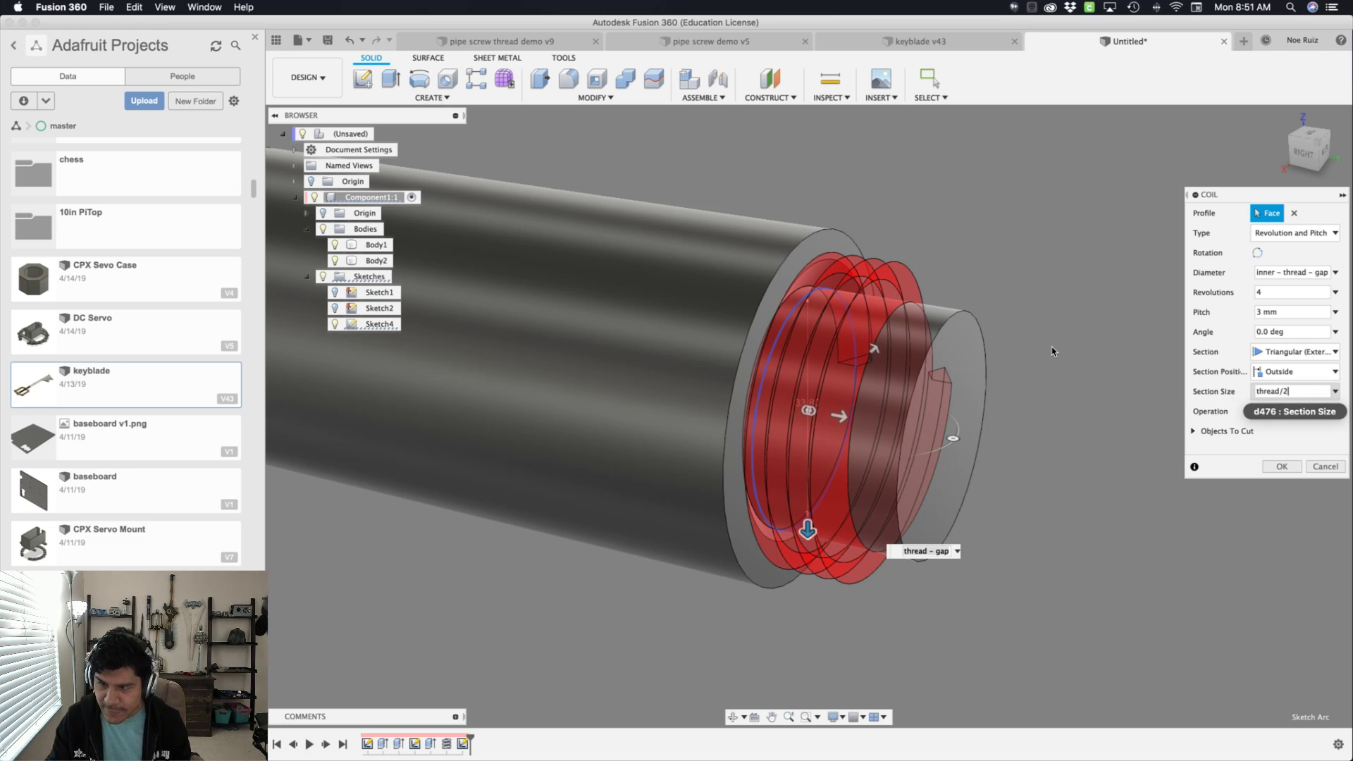
pyautogui.press('Return')
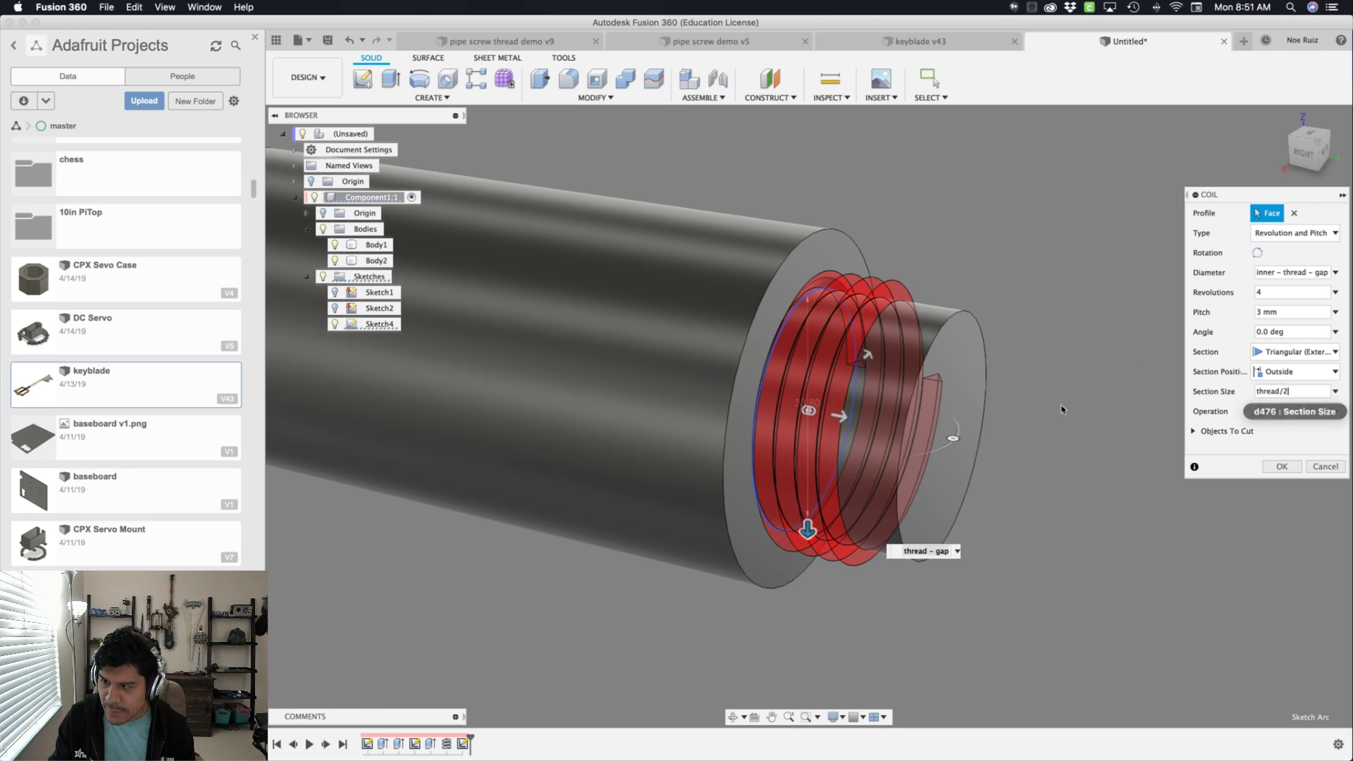
# - Create the external thread coil around the plug as a separate new body
pyautogui.click(1316, 413)
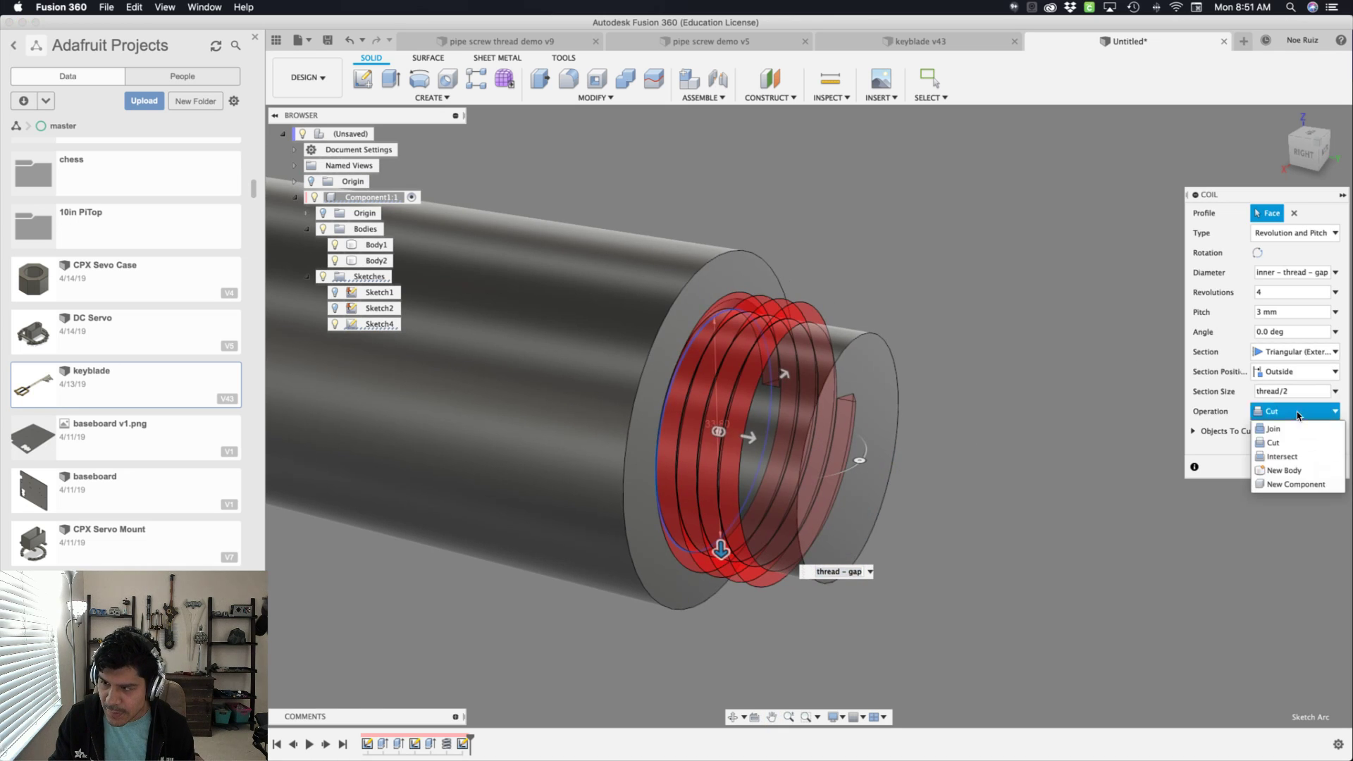
pyautogui.click(1283, 470)
pyautogui.click(1282, 447)
pyautogui.scroll(-5, 1128, 387)
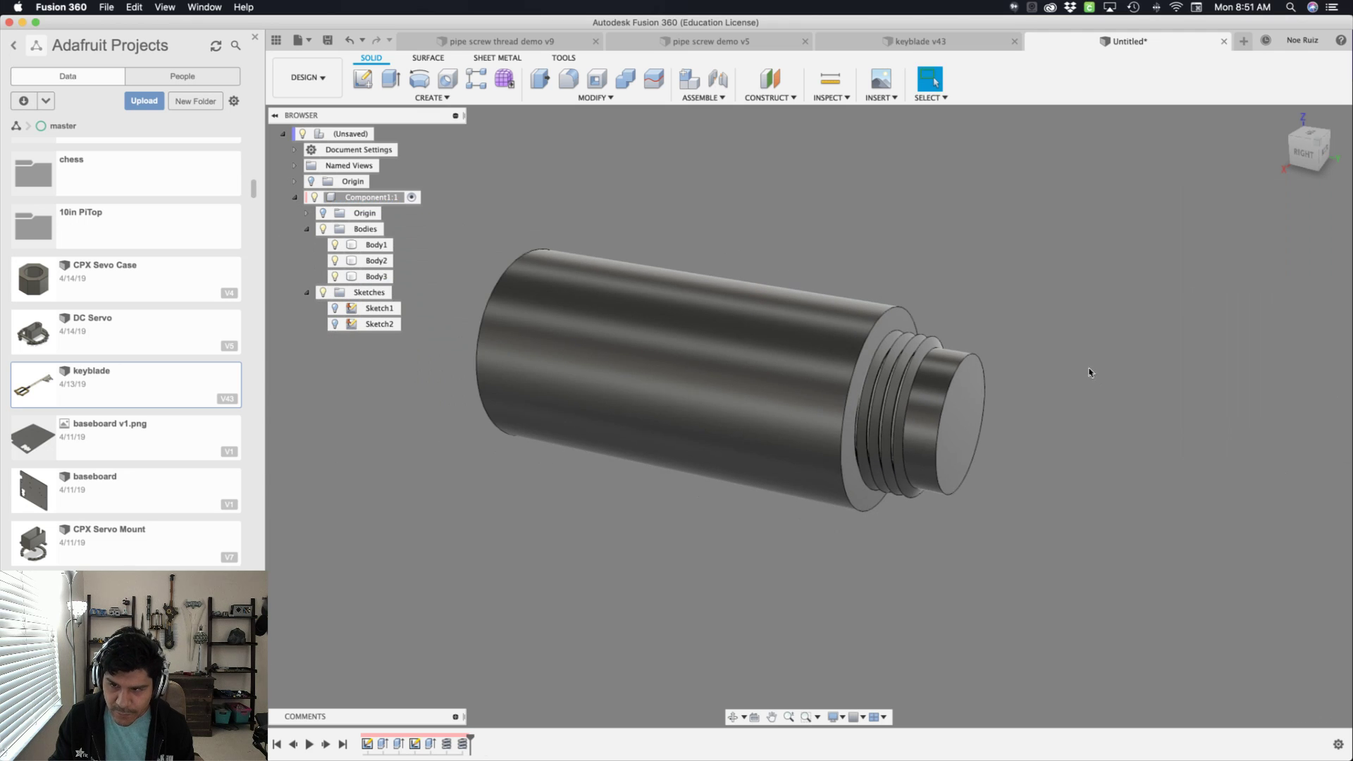
# - Hide the main pipe body and inspect the two thread coils on their own
pyautogui.keyDown('shift'); pyautogui.moveTo(819, 194); pyautogui.dragTo(864, 247, button='middle'); pyautogui.keyUp('shift')
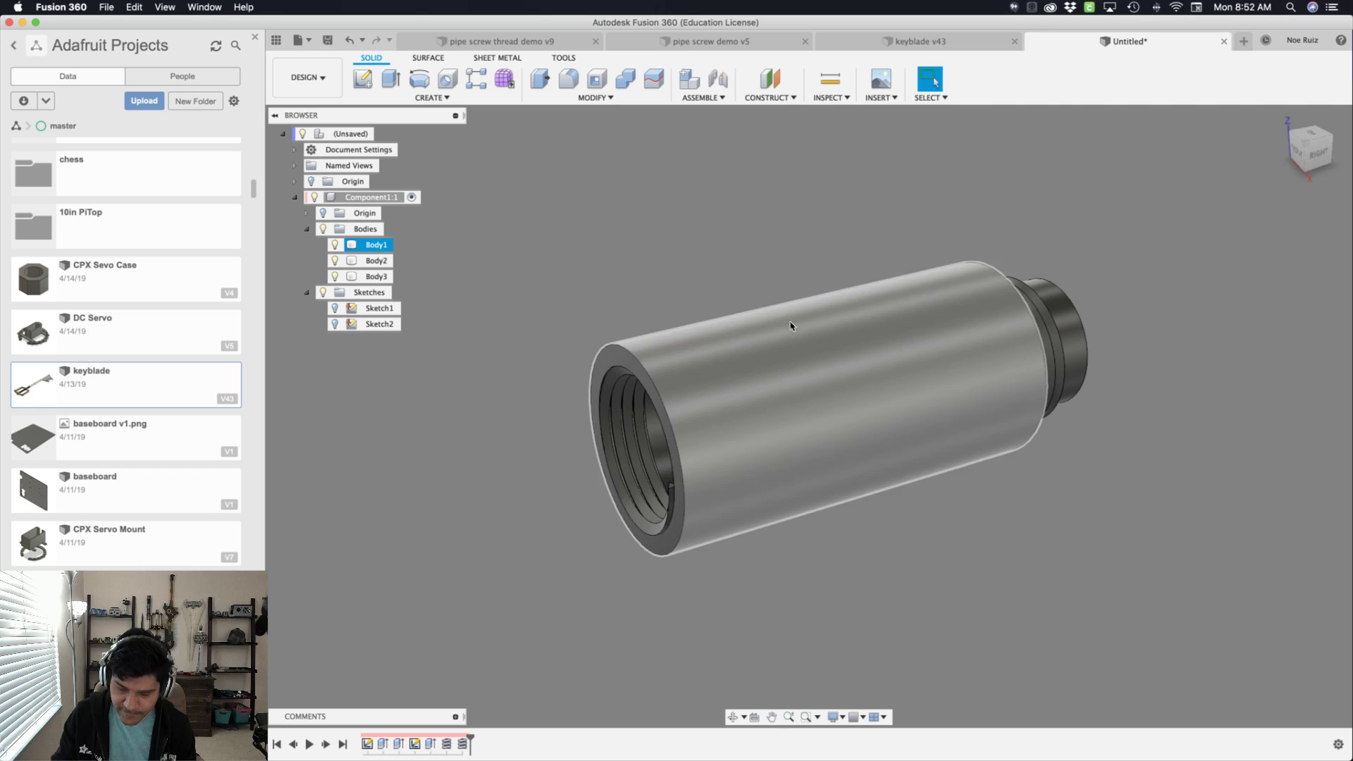
pyautogui.click(789, 321)
pyautogui.press('v')
pyautogui.moveTo(761, 258); pyautogui.dragTo(856, 418, button='middle')
pyautogui.scroll(6, 842, 384)
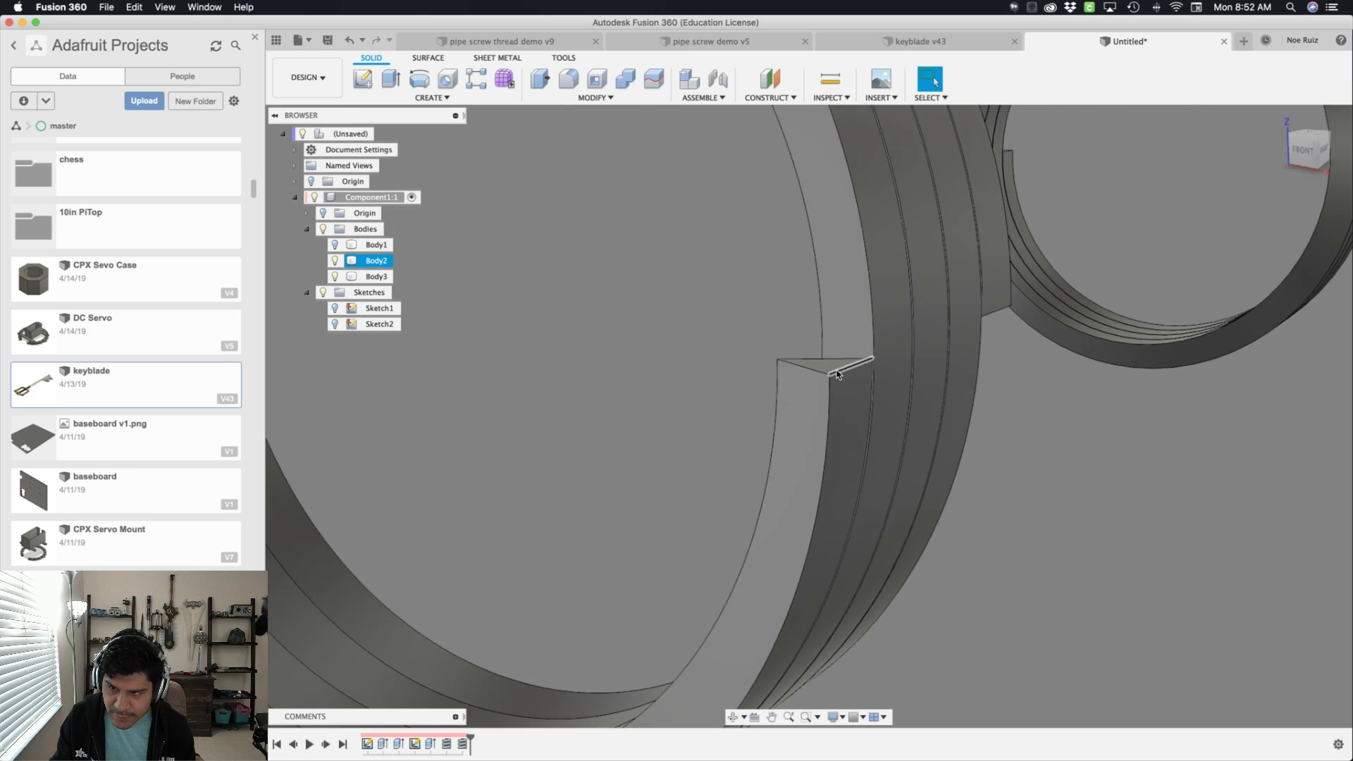
pyautogui.scroll(-8, 837, 374)
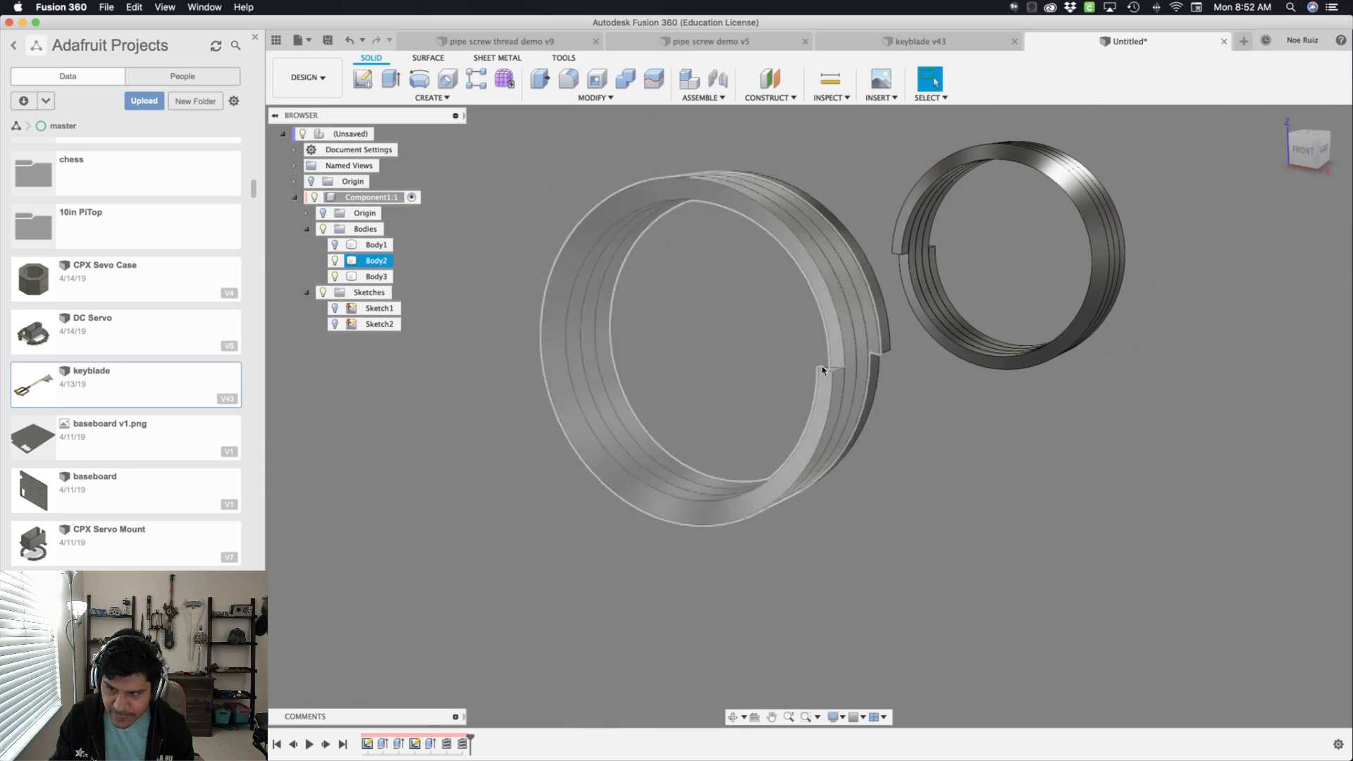
pyautogui.keyDown('shift'); pyautogui.moveTo(1340, 224); pyautogui.dragTo(1246, 388, button='middle'); pyautogui.keyUp('shift')
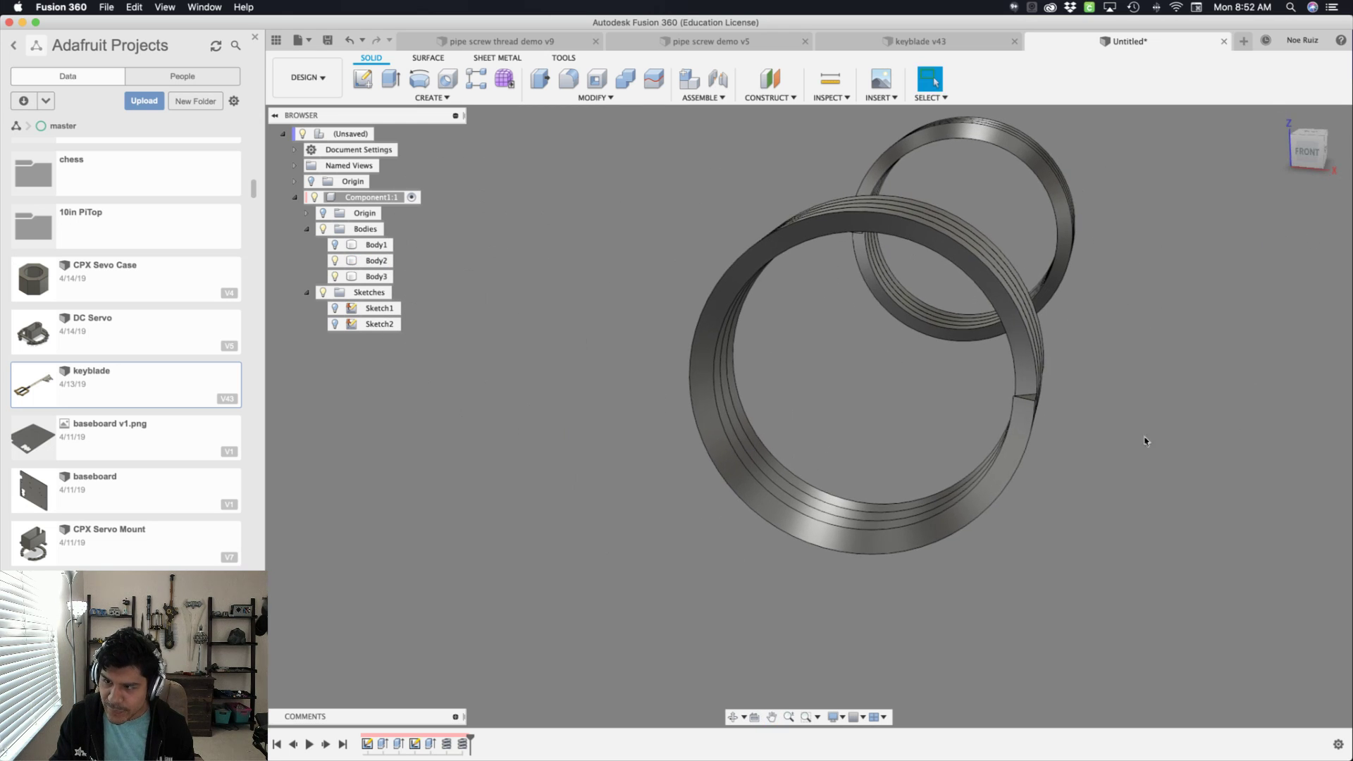
pyautogui.keyDown('shift'); pyautogui.moveTo(754, 467); pyautogui.dragTo(805, 472, button='middle'); pyautogui.keyUp('shift')
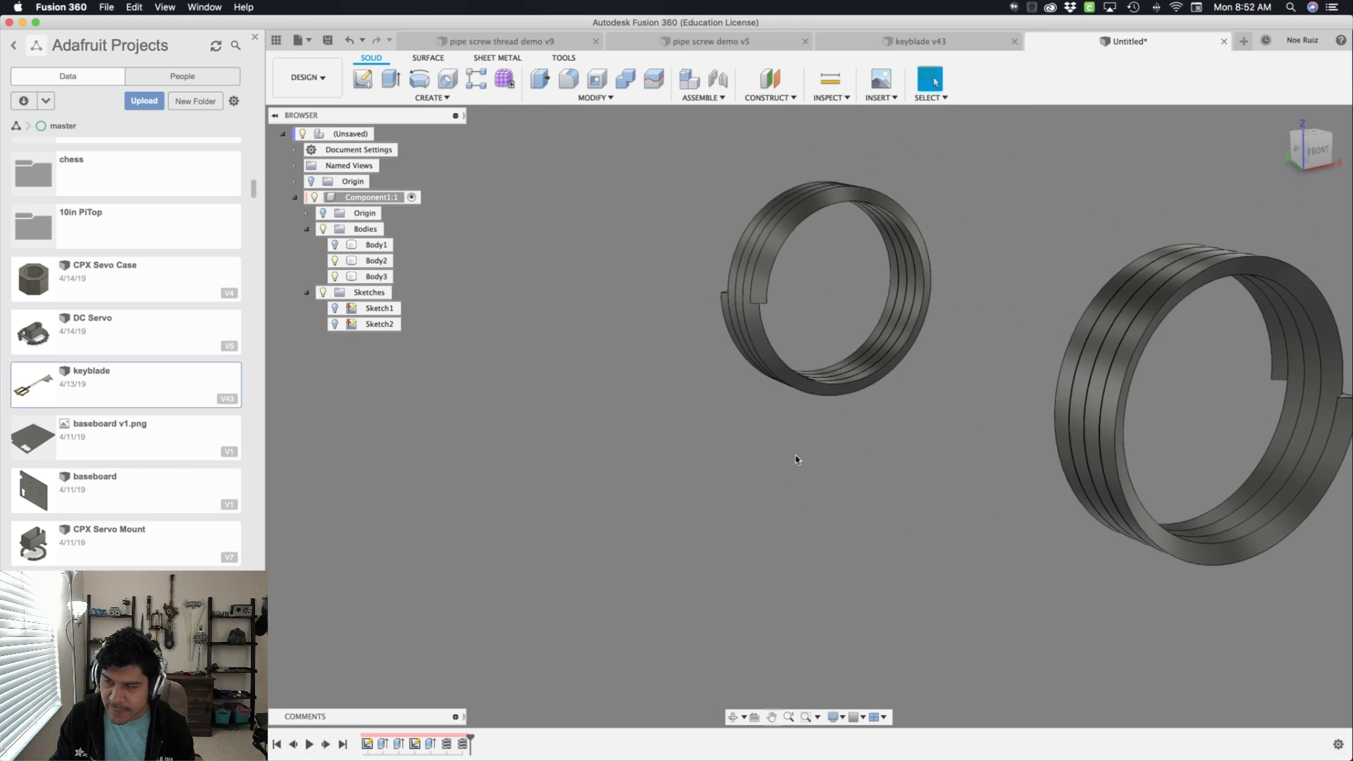
# - Examine the internal and external thread coils from several angles, comparing their triangular profiles and end points
pyautogui.scroll(5, 794, 459)
pyautogui.scroll(-3, 704, 292)
pyautogui.scroll(-3, 708, 290)
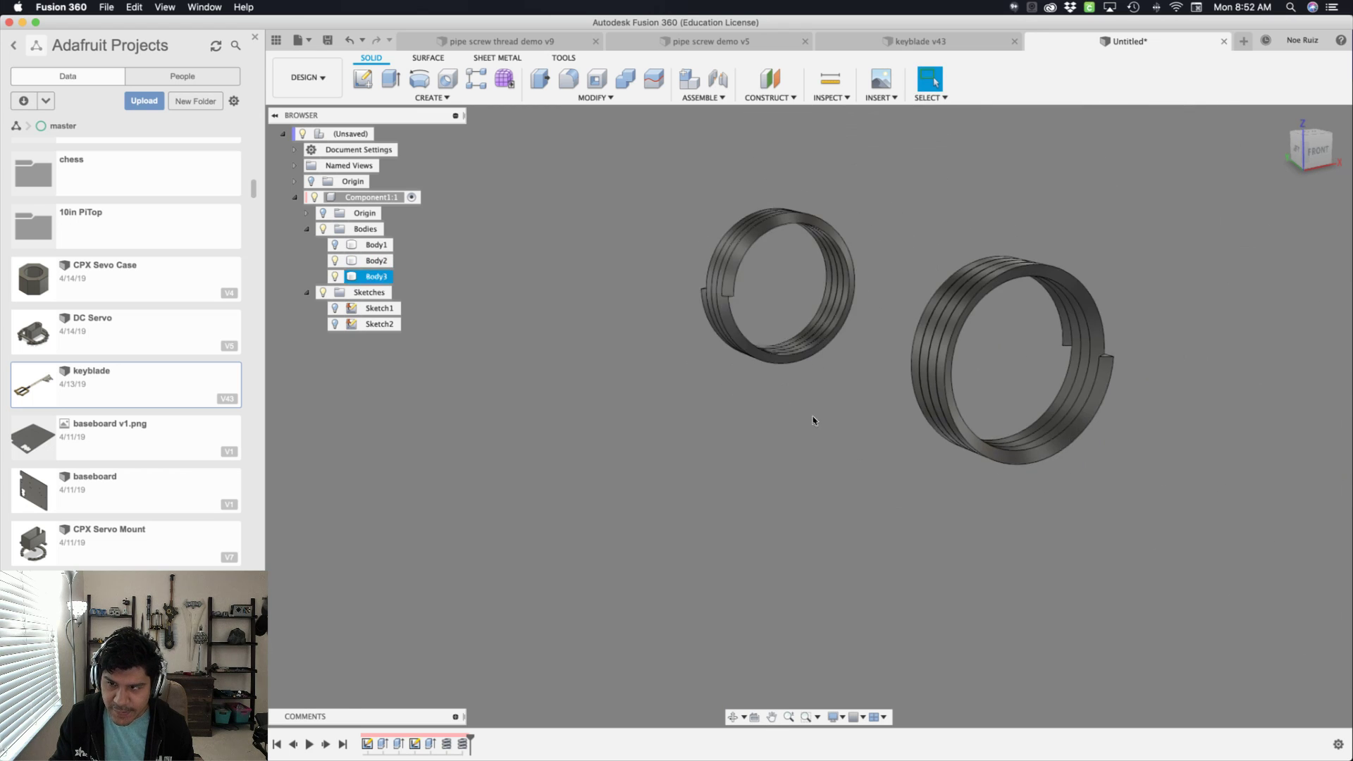
pyautogui.keyDown('shift'); pyautogui.moveTo(810, 420); pyautogui.dragTo(800, 464, button='middle'); pyautogui.keyUp('shift')
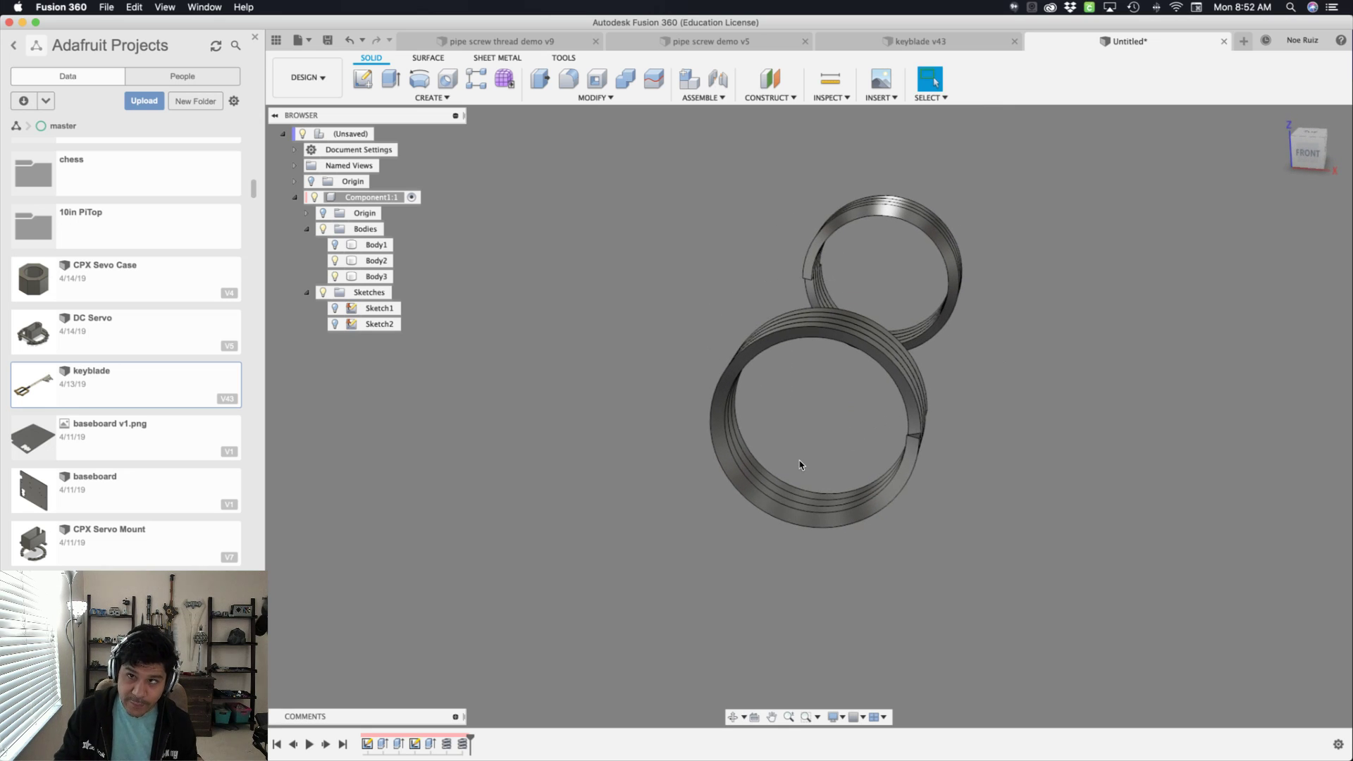
pyautogui.keyDown('shift'); pyautogui.moveTo(1023, 468); pyautogui.dragTo(1042, 459, button='middle'); pyautogui.keyUp('shift')
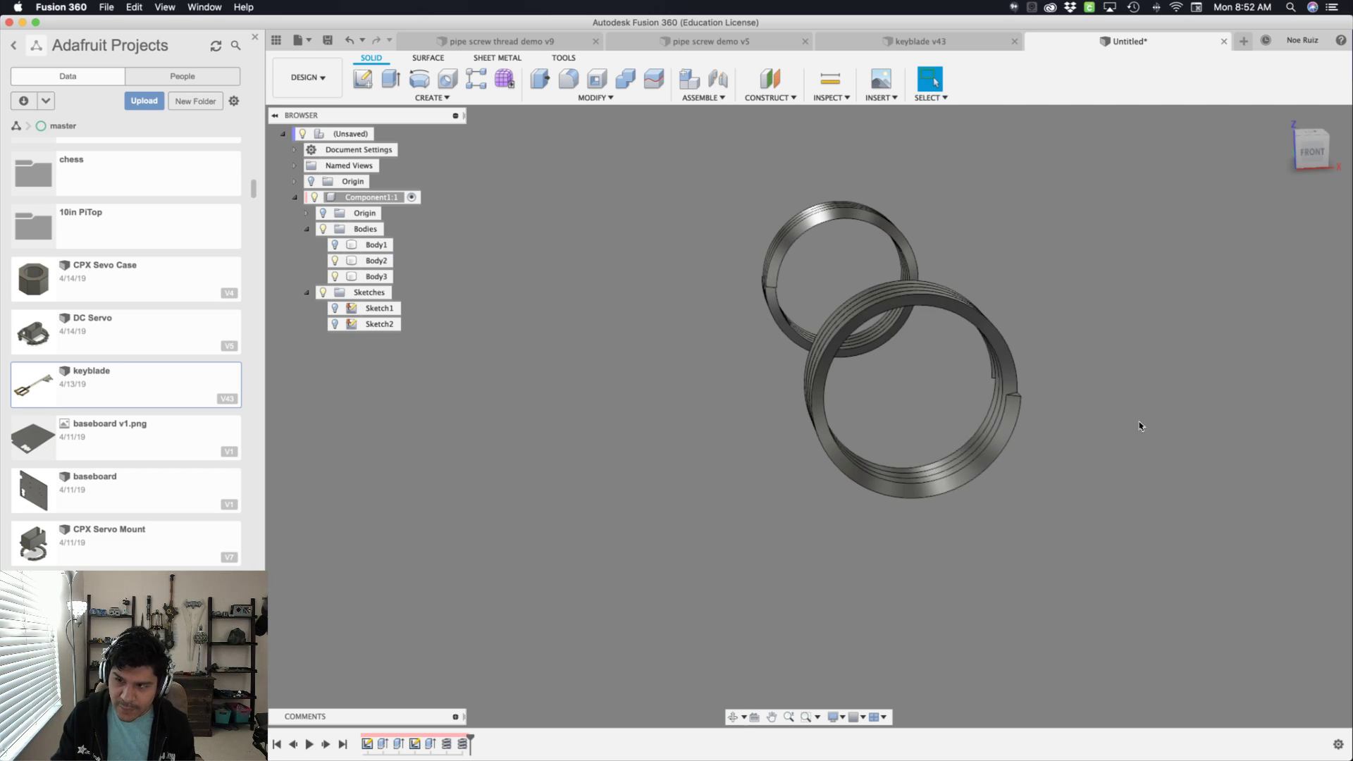
pyautogui.keyDown('shift'); pyautogui.moveTo(1141, 423); pyautogui.dragTo(1088, 435, button='middle'); pyautogui.keyUp('shift')
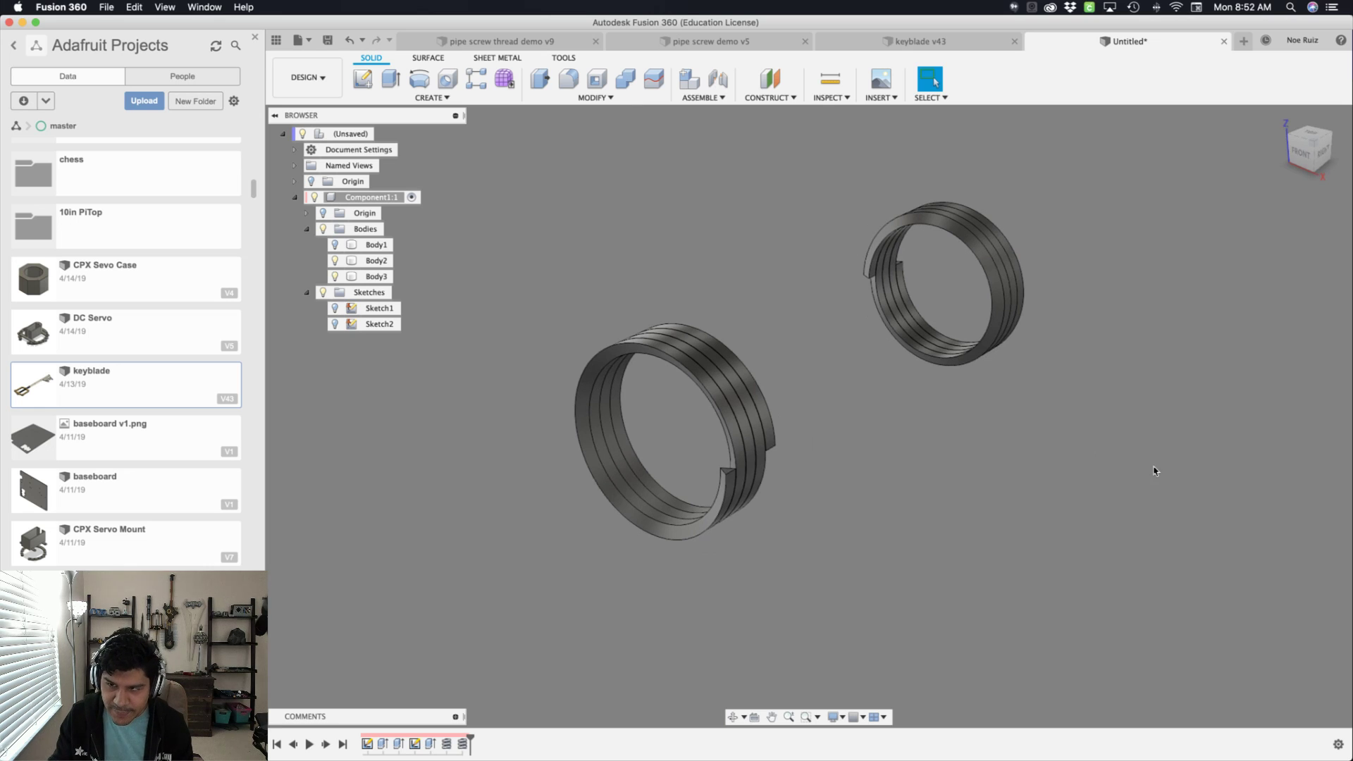
pyautogui.moveTo(1155, 470); pyautogui.dragTo(1124, 476, button='middle')
# - Show the main pipe body again and inspect how the internal thread coil sits in the pipe's open end
pyautogui.click(334, 260)
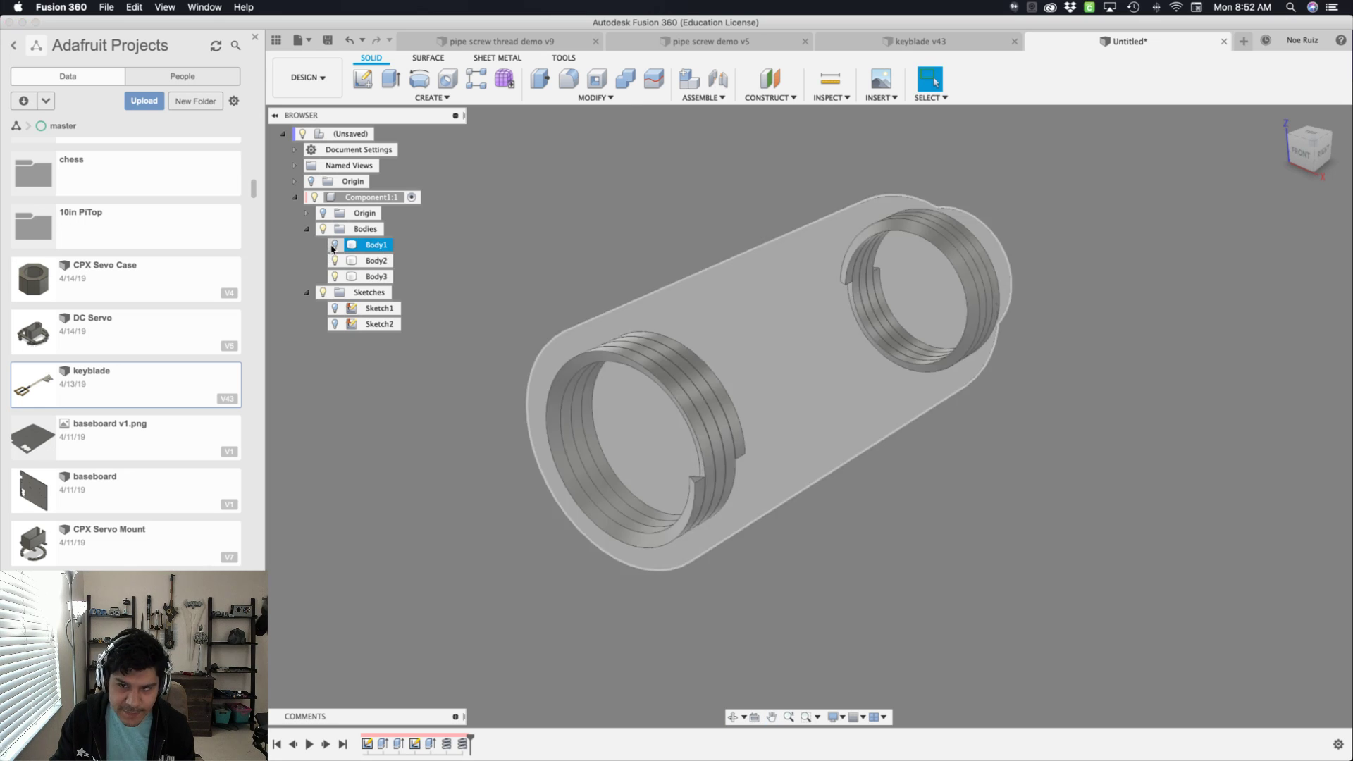
pyautogui.keyDown('shift'); pyautogui.moveTo(891, 490); pyautogui.dragTo(875, 501, button='middle'); pyautogui.keyUp('shift')
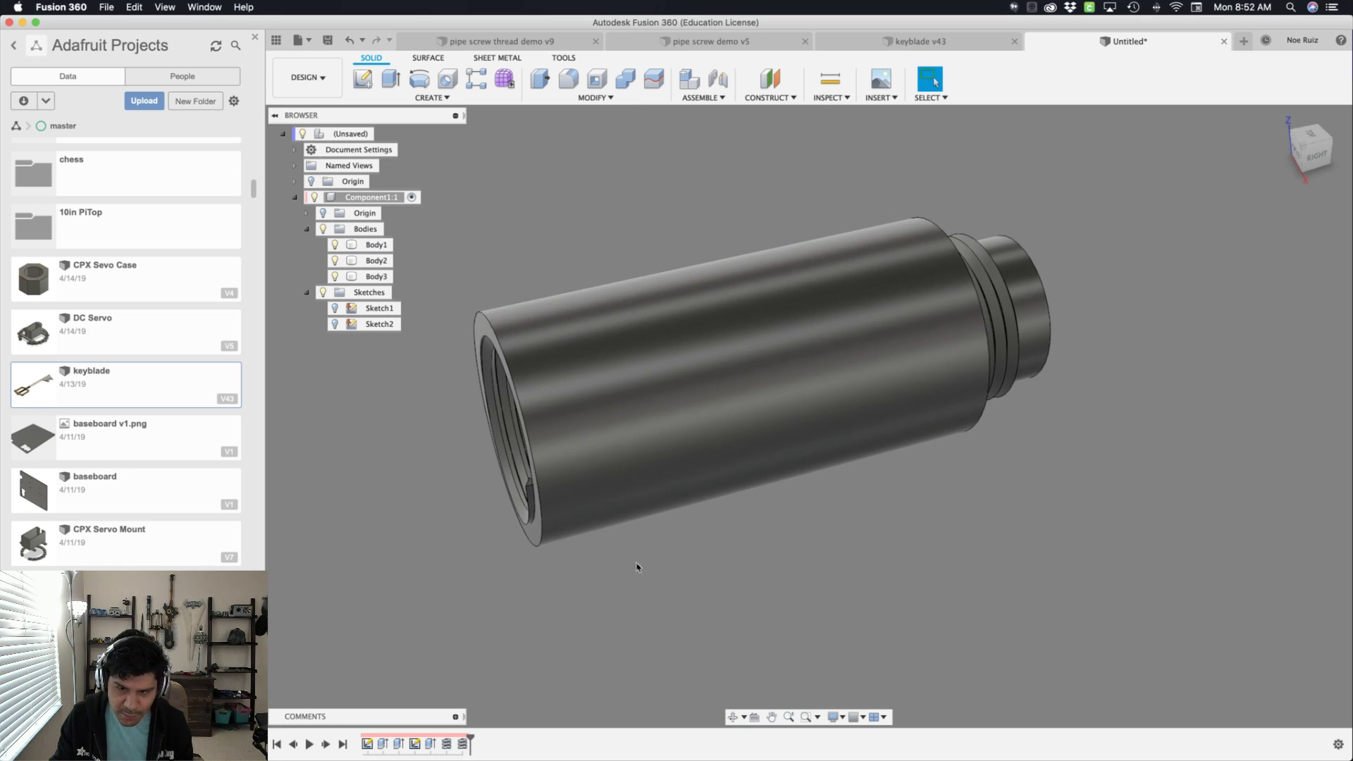
pyautogui.moveTo(760, 579); pyautogui.dragTo(790, 583, button='middle')
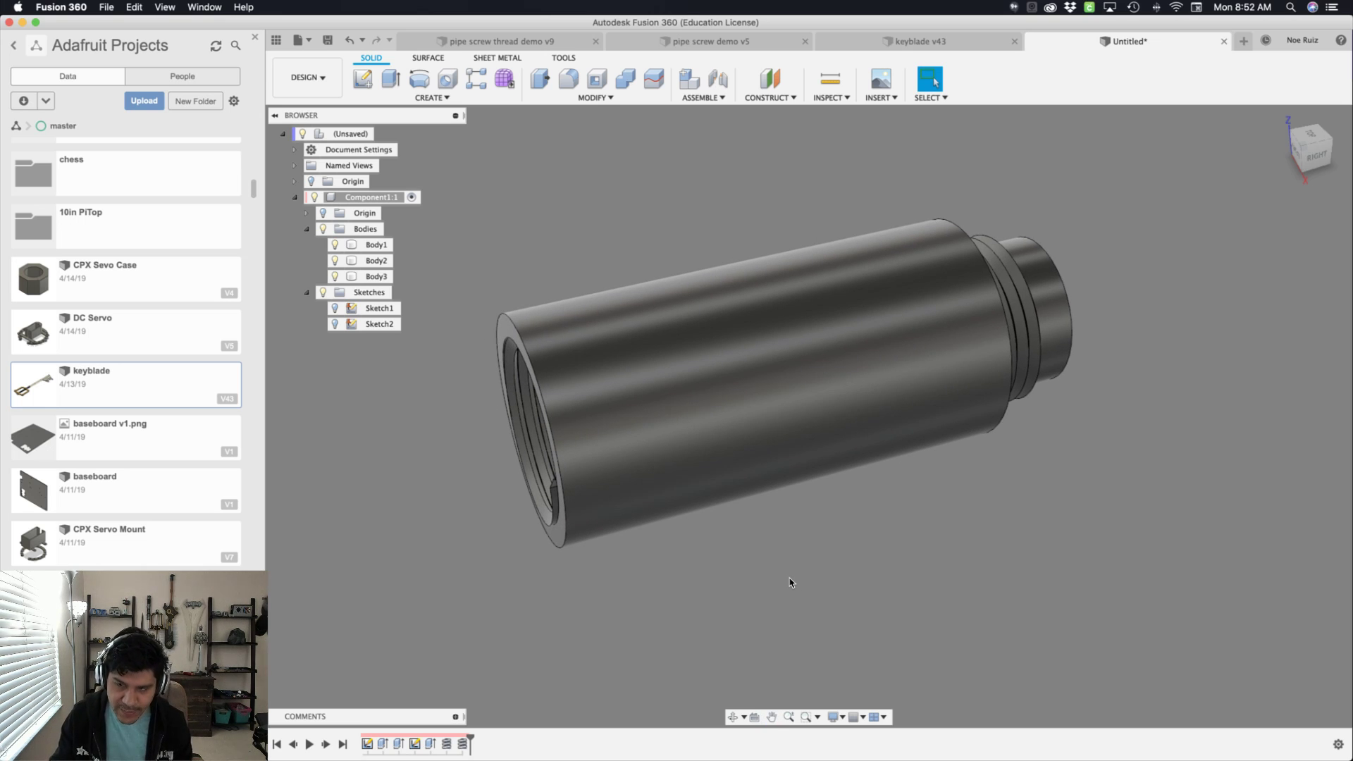
pyautogui.scroll(3, 505, 522)
pyautogui.click(567, 477)
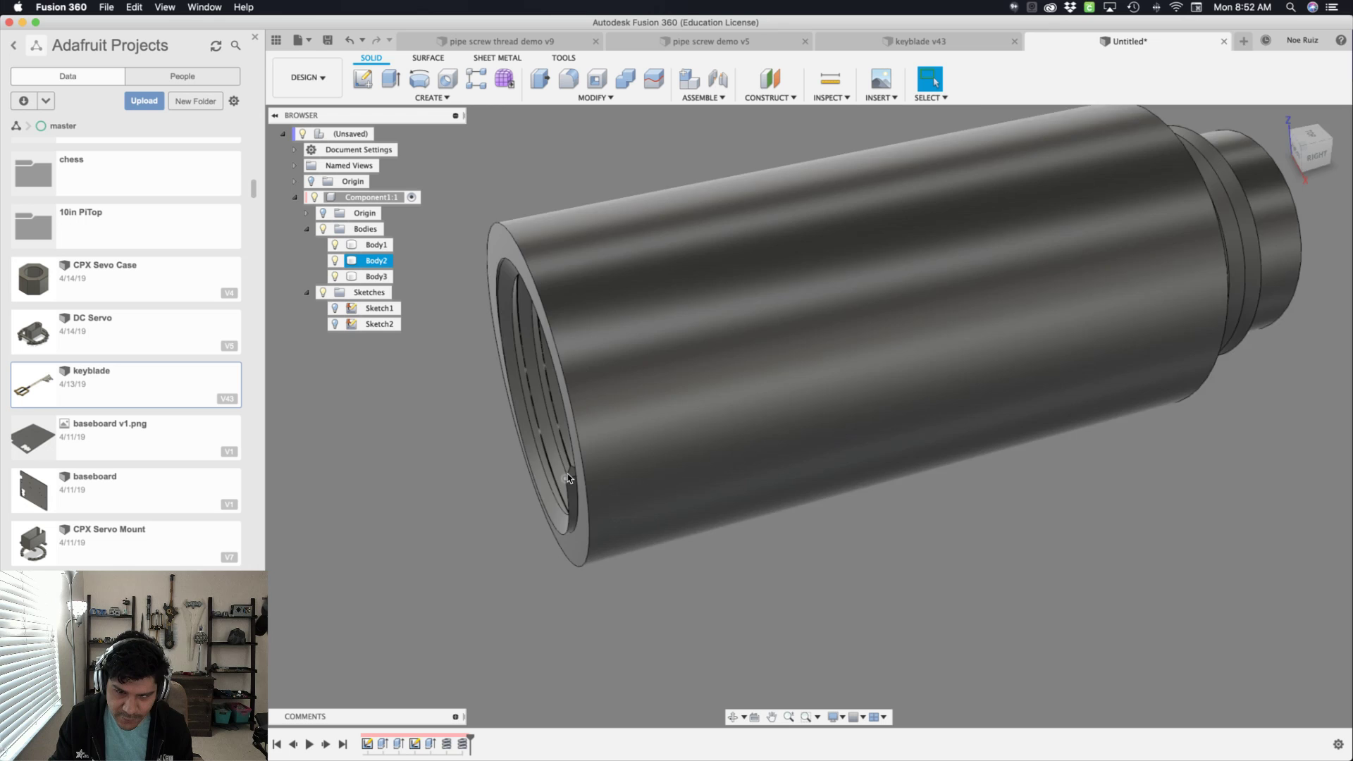
pyautogui.scroll(5, 562, 503)
pyautogui.scroll(-5, 561, 504)
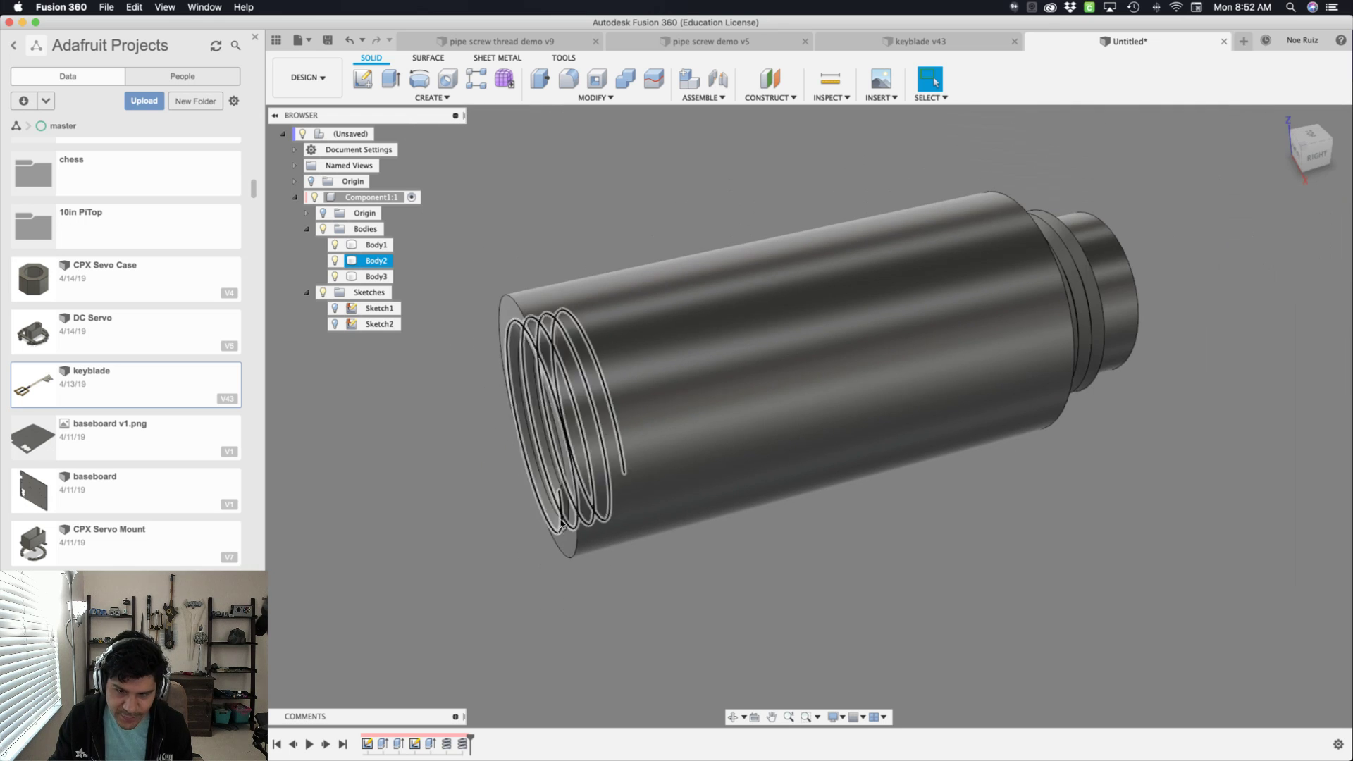
pyautogui.click(532, 453)
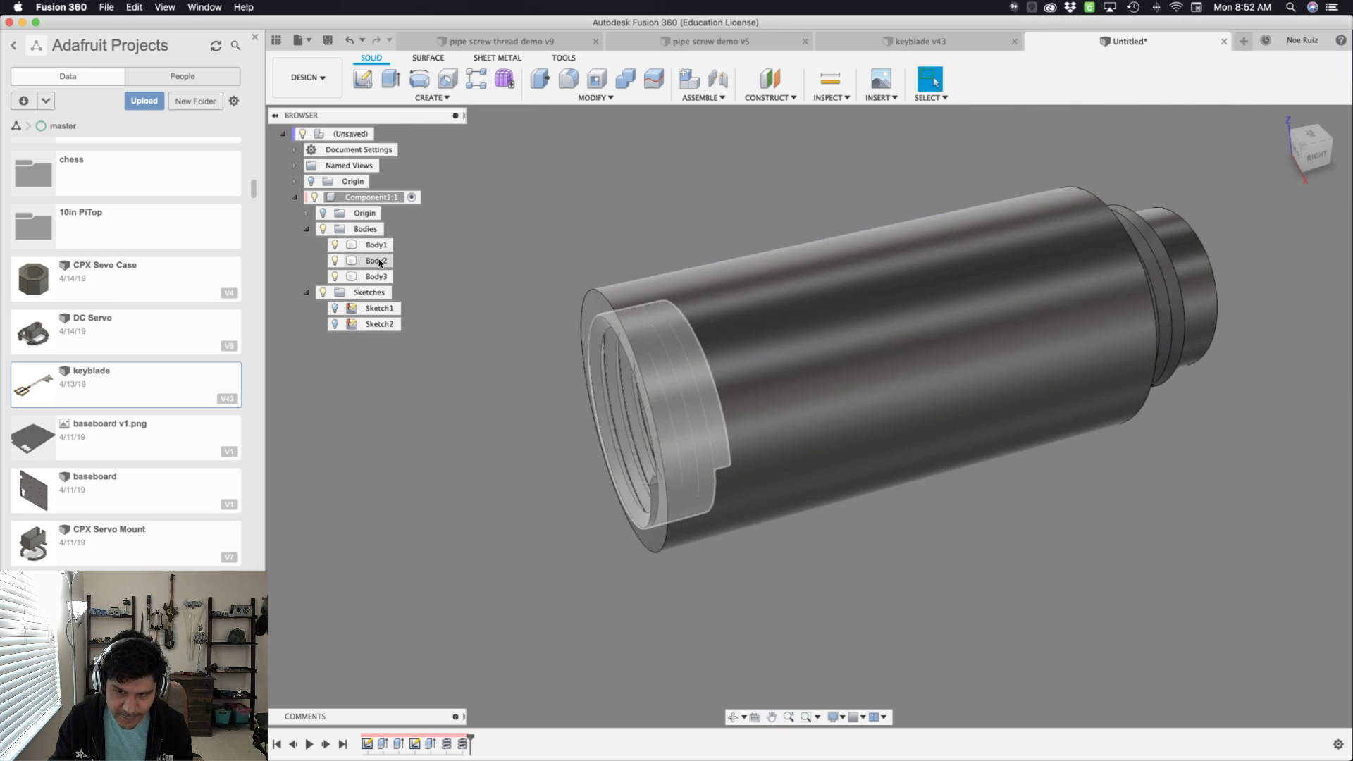
# - Create a section analysis on the origin's XY plane at 0 mm offset, cutting the pipe and both threads lengthwise
pyautogui.press('s')
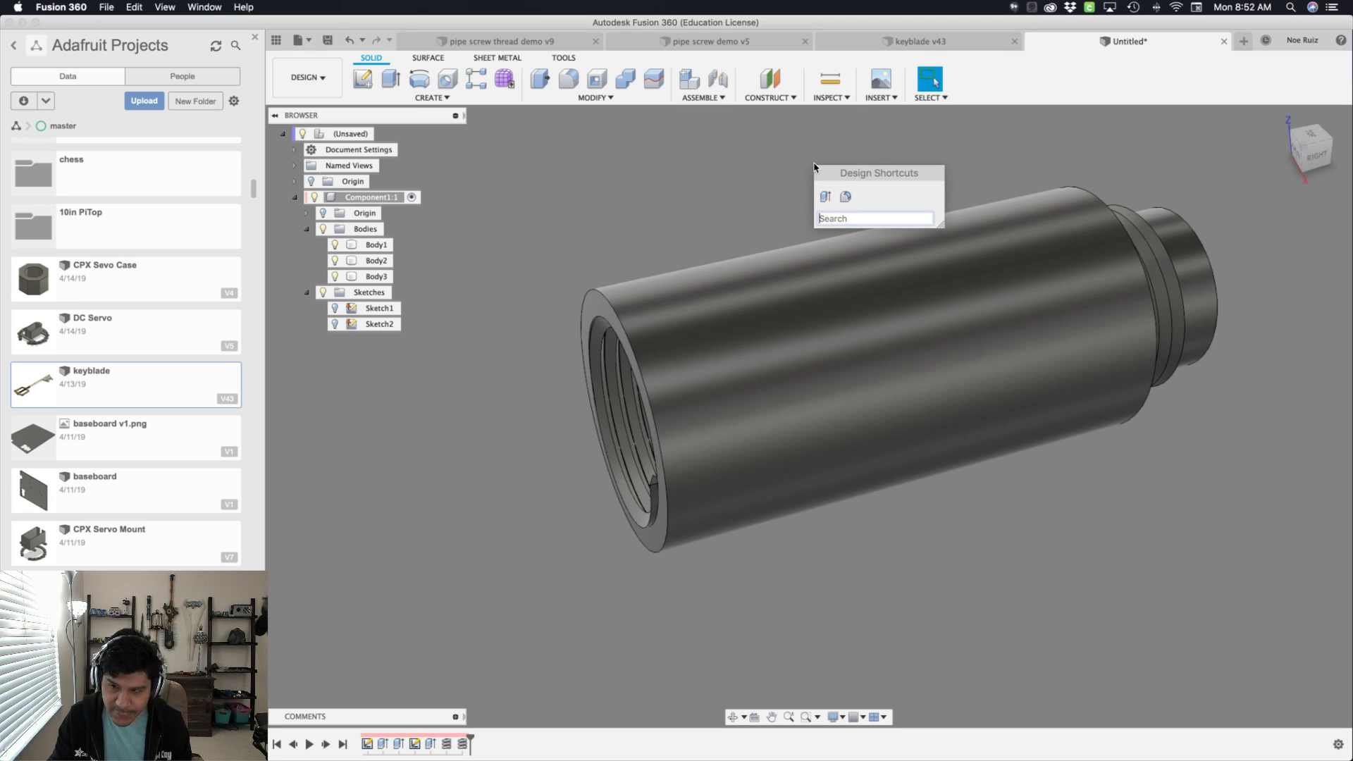
pyautogui.write('sec')
pyautogui.press('Return')
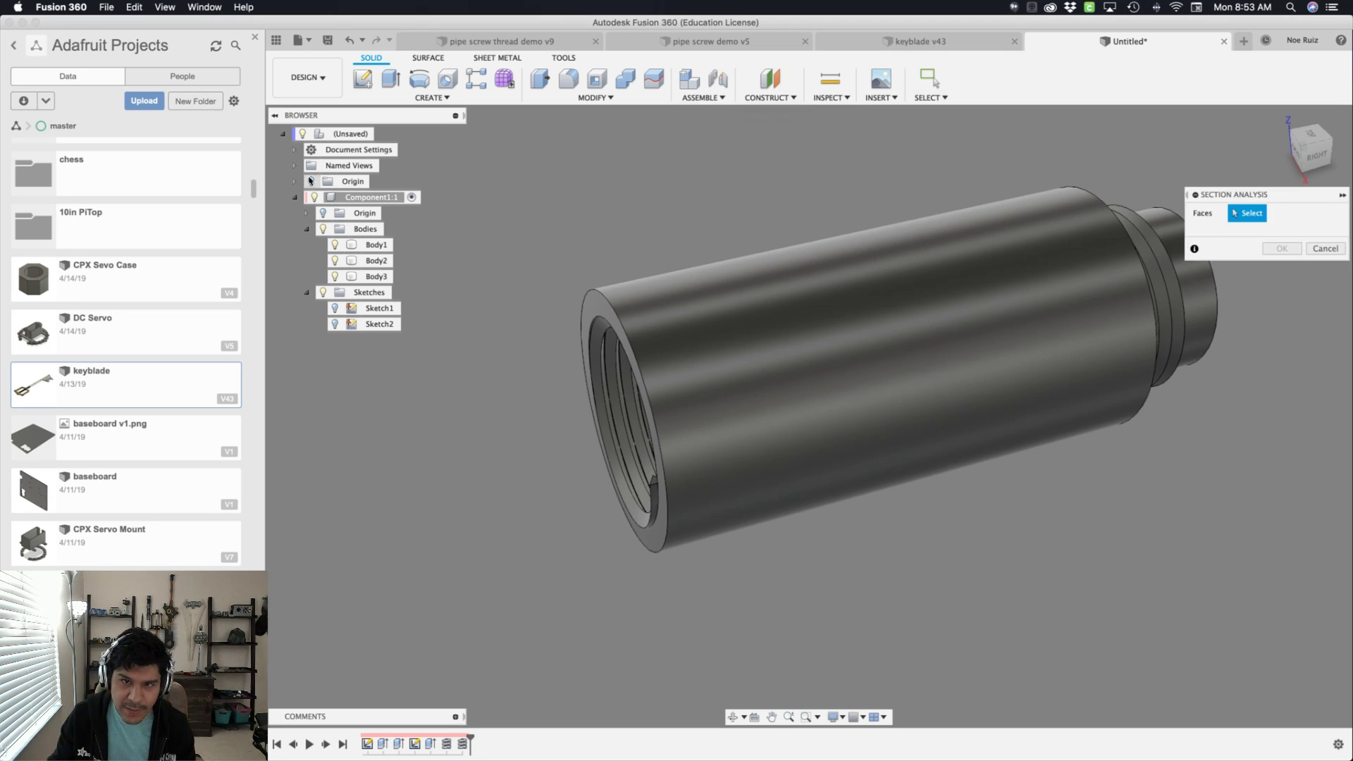
pyautogui.keyDown('shift'); pyautogui.moveTo(511, 491); pyautogui.dragTo(516, 492, button='middle'); pyautogui.keyUp('shift')
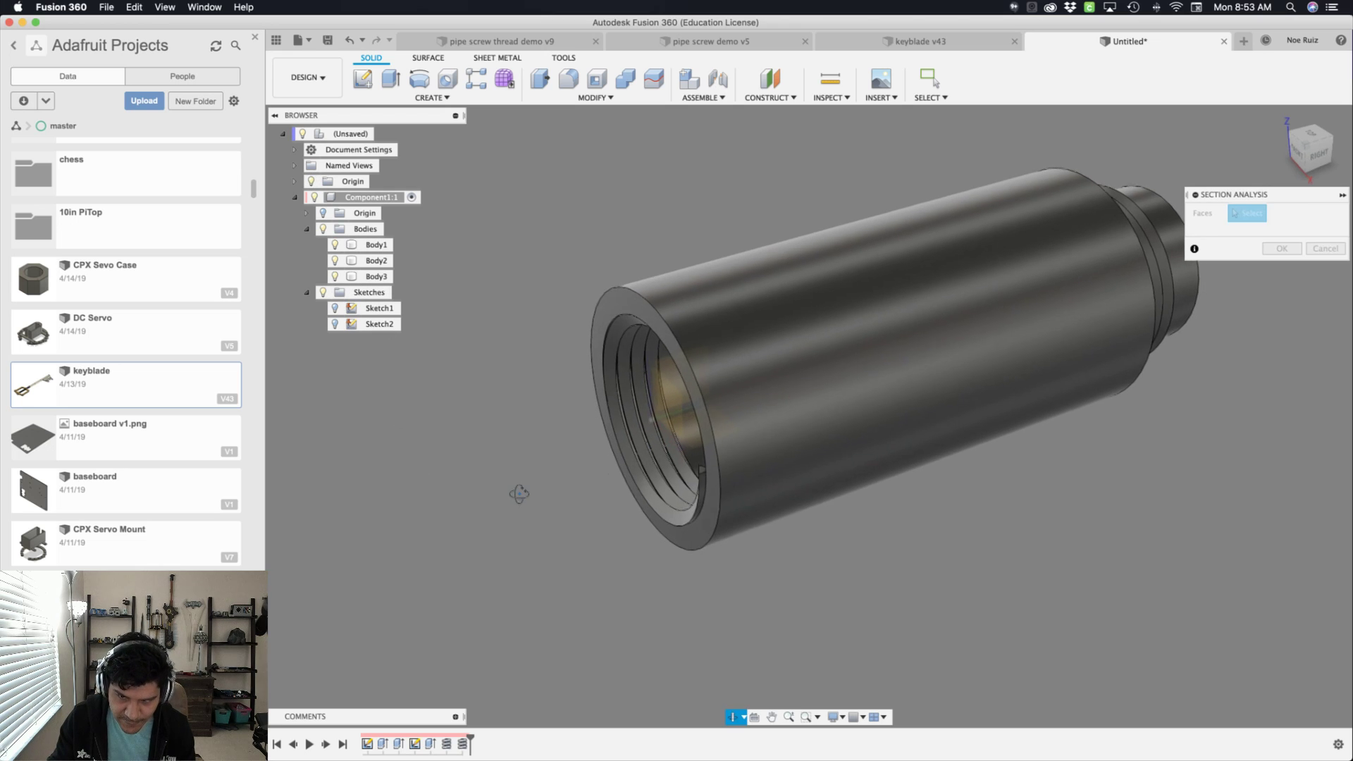
pyautogui.click(695, 418)
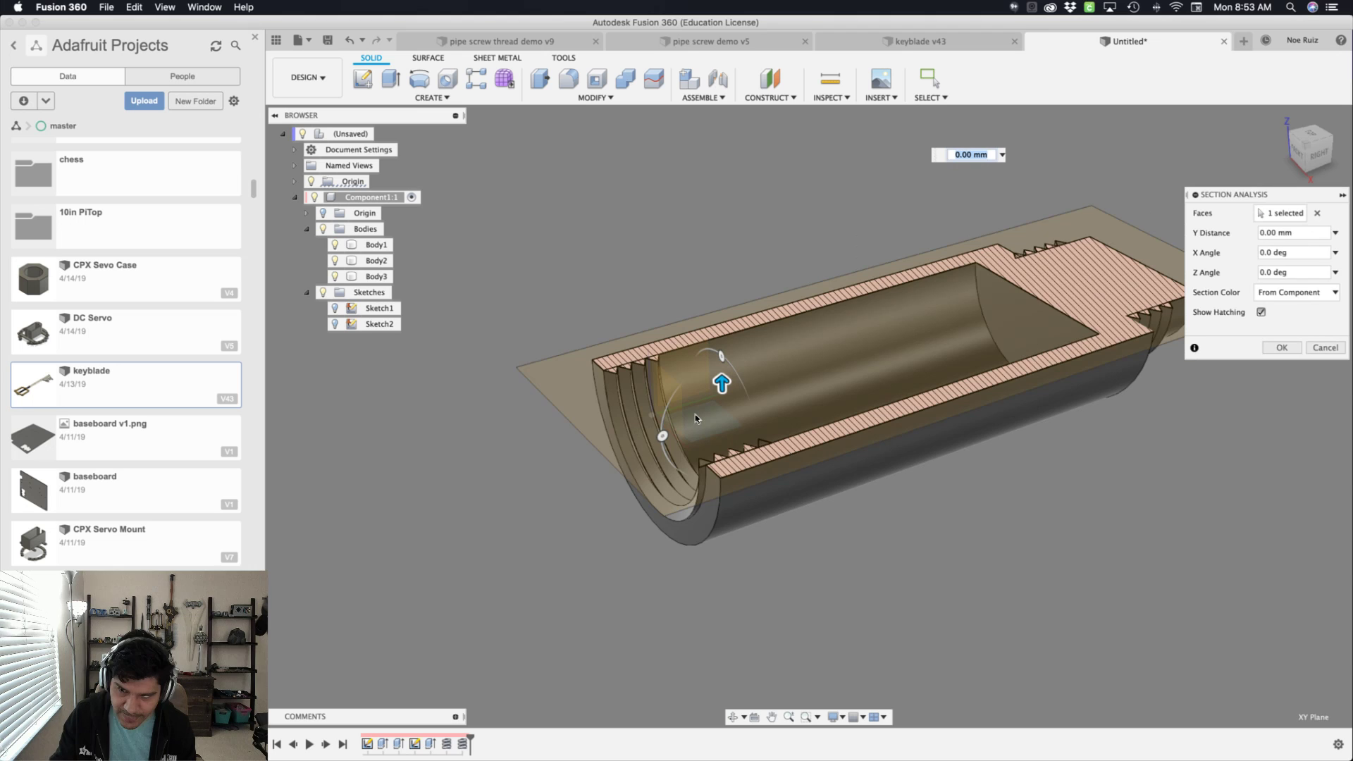
pyautogui.click(1282, 347)
pyautogui.moveTo(1170, 468)
pyautogui.keyDown('shift'); pyautogui.mouseDown(button='middle')
pyautogui.moveTo(1150, 538)
pyautogui.moveTo(1153, 520)
pyautogui.moveTo(979, 597)
pyautogui.mouseUp(button='middle'); pyautogui.keyUp('shift')
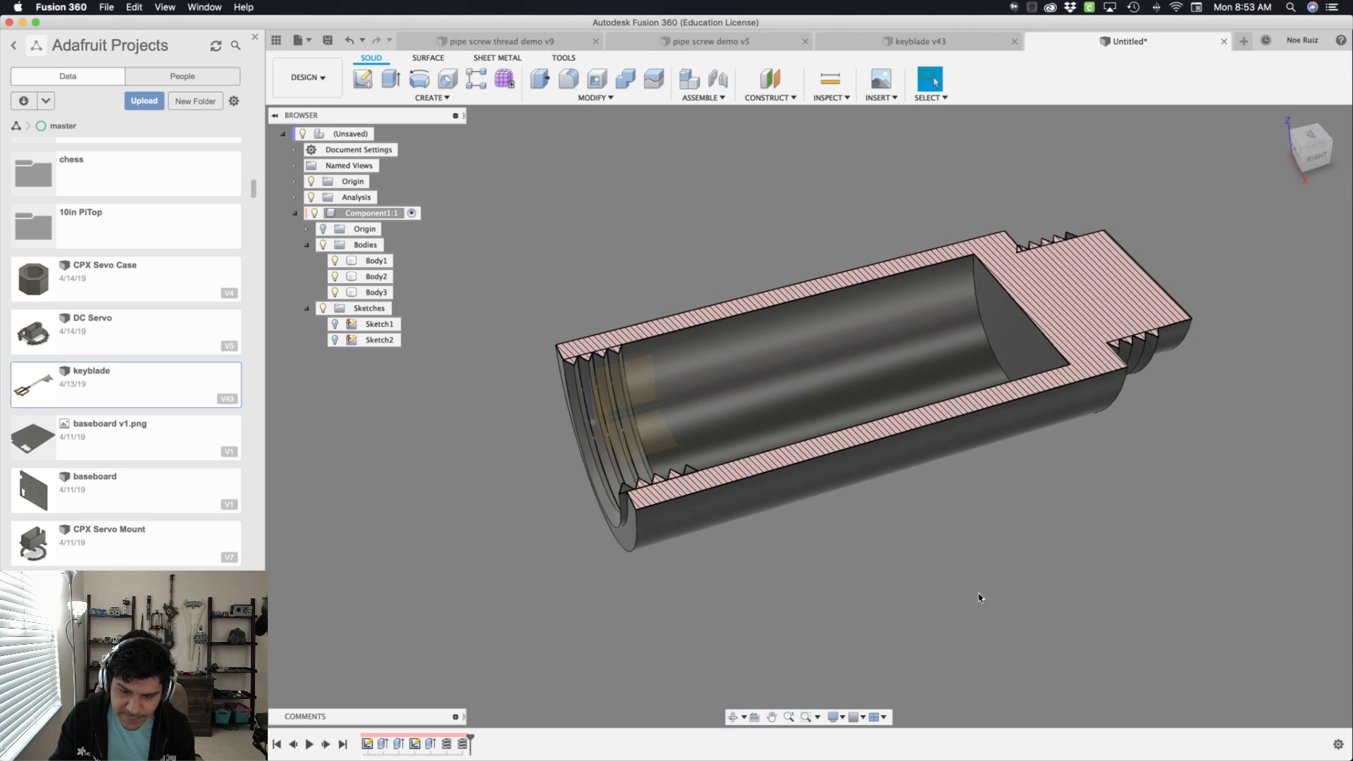
# - Move the internal thread coil body 4 mm along Y, deeper into the pipe from its open end
pyautogui.click(366, 275)
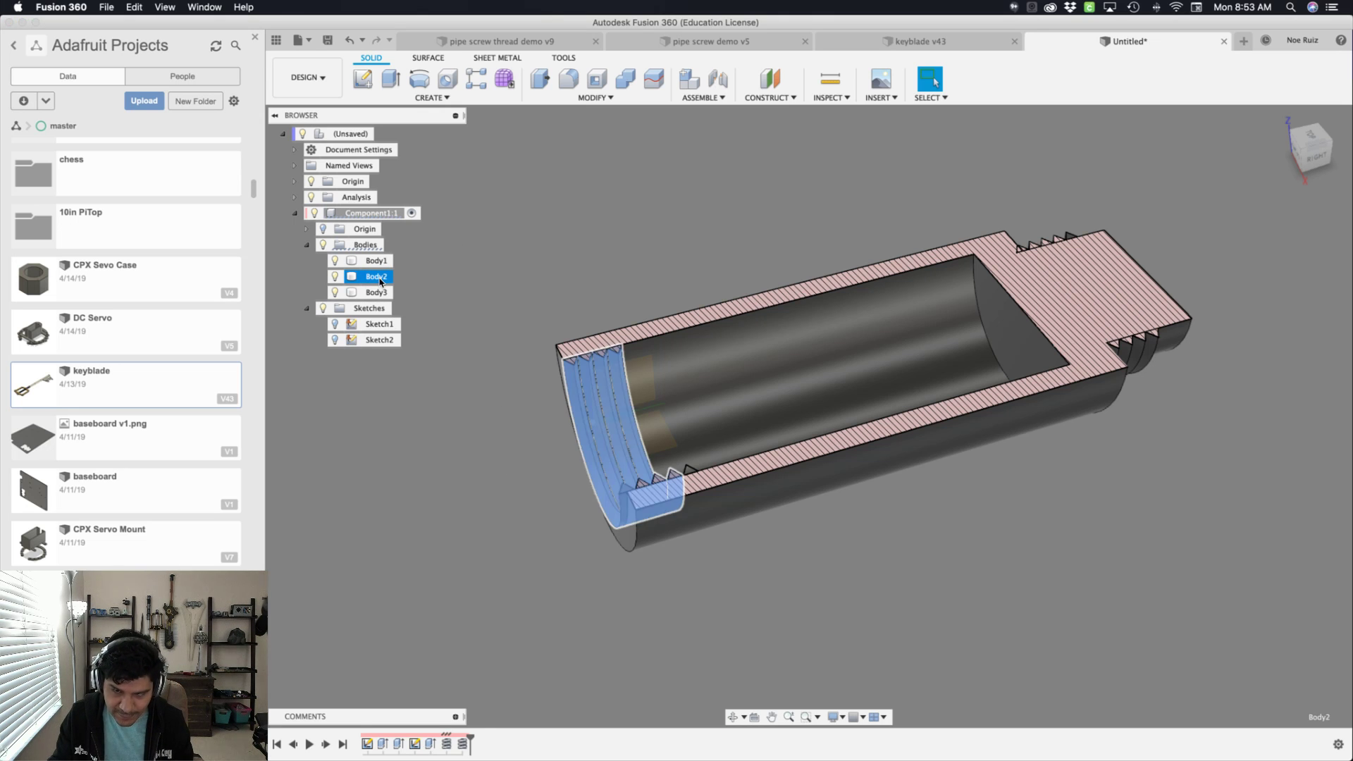
pyautogui.click(377, 277)
pyautogui.press('m')
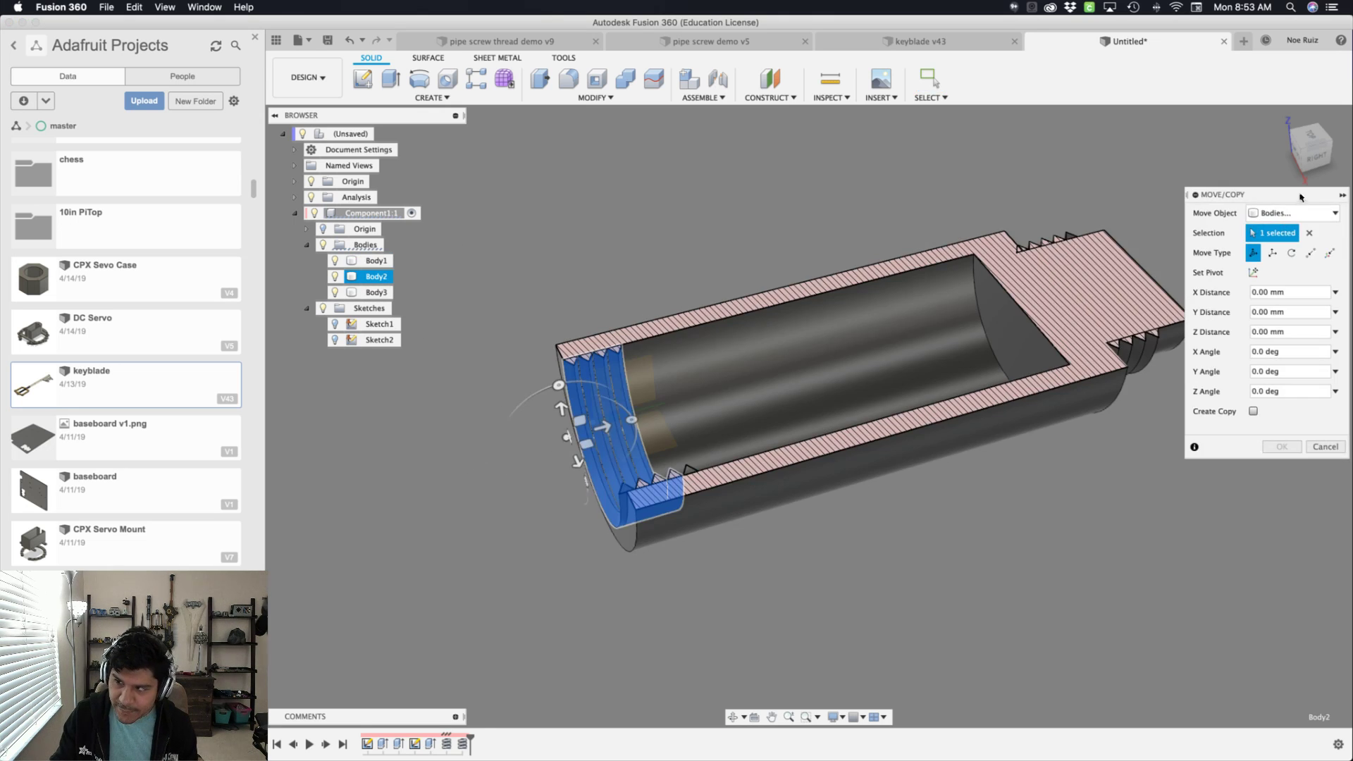
pyautogui.click(1312, 136)
pyautogui.scroll(5, 581, 342)
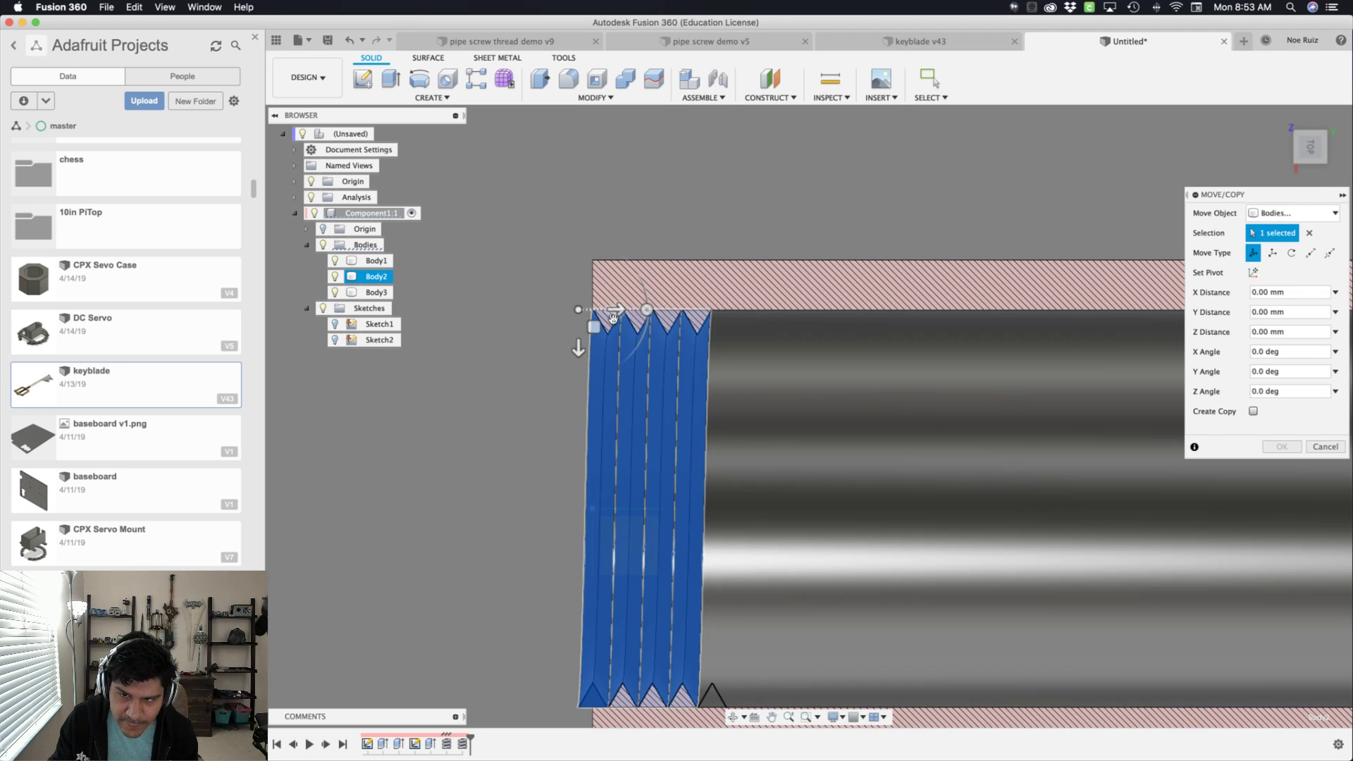
pyautogui.moveTo(613, 318); pyautogui.dragTo(706, 327)
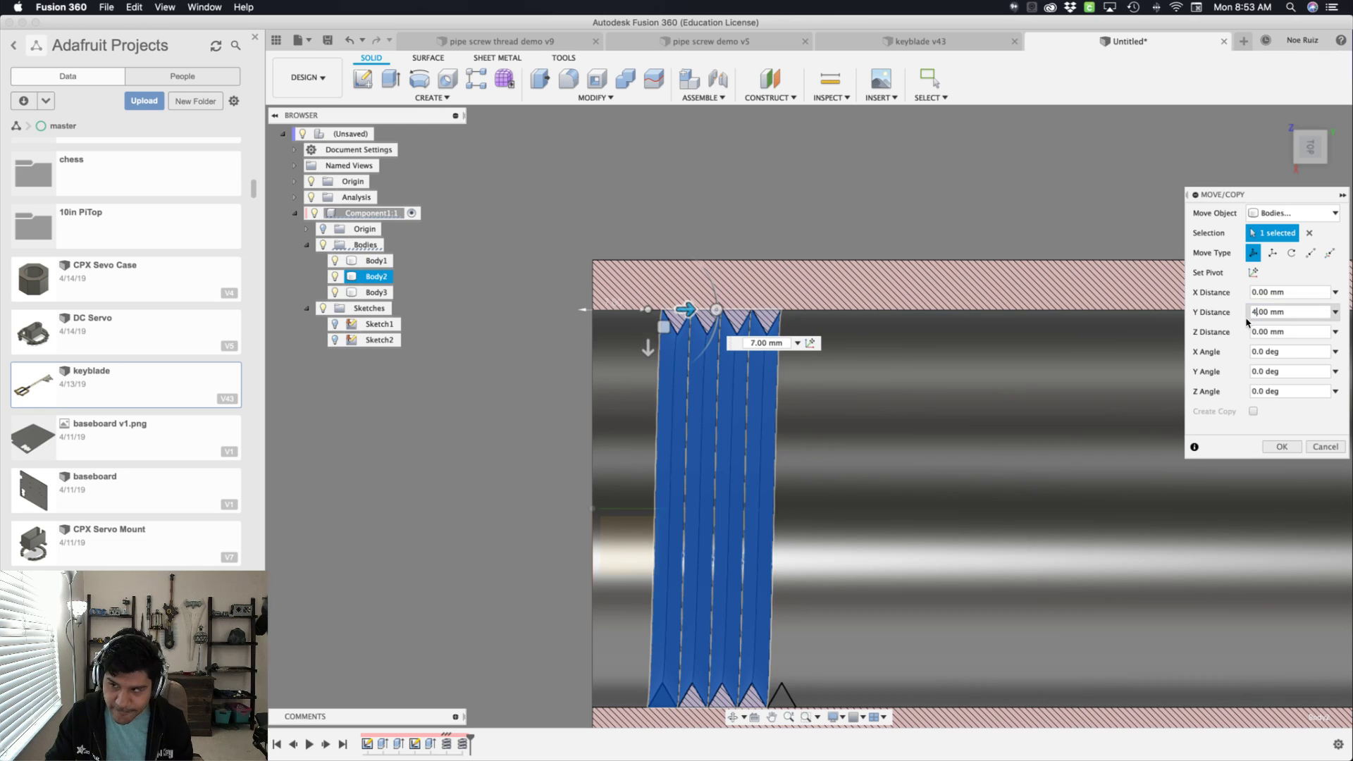
pyautogui.press('Return')
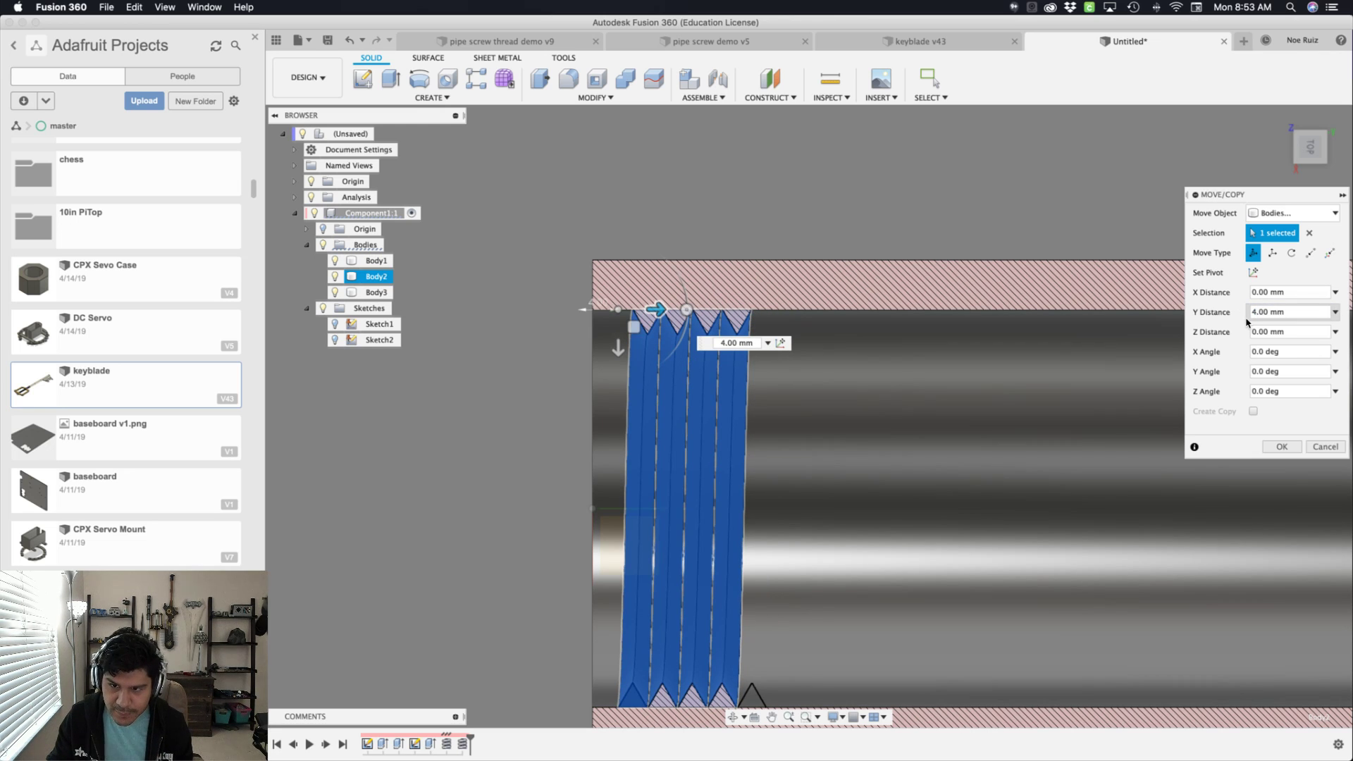
pyautogui.click(1247, 319)
pyautogui.press('Tab')
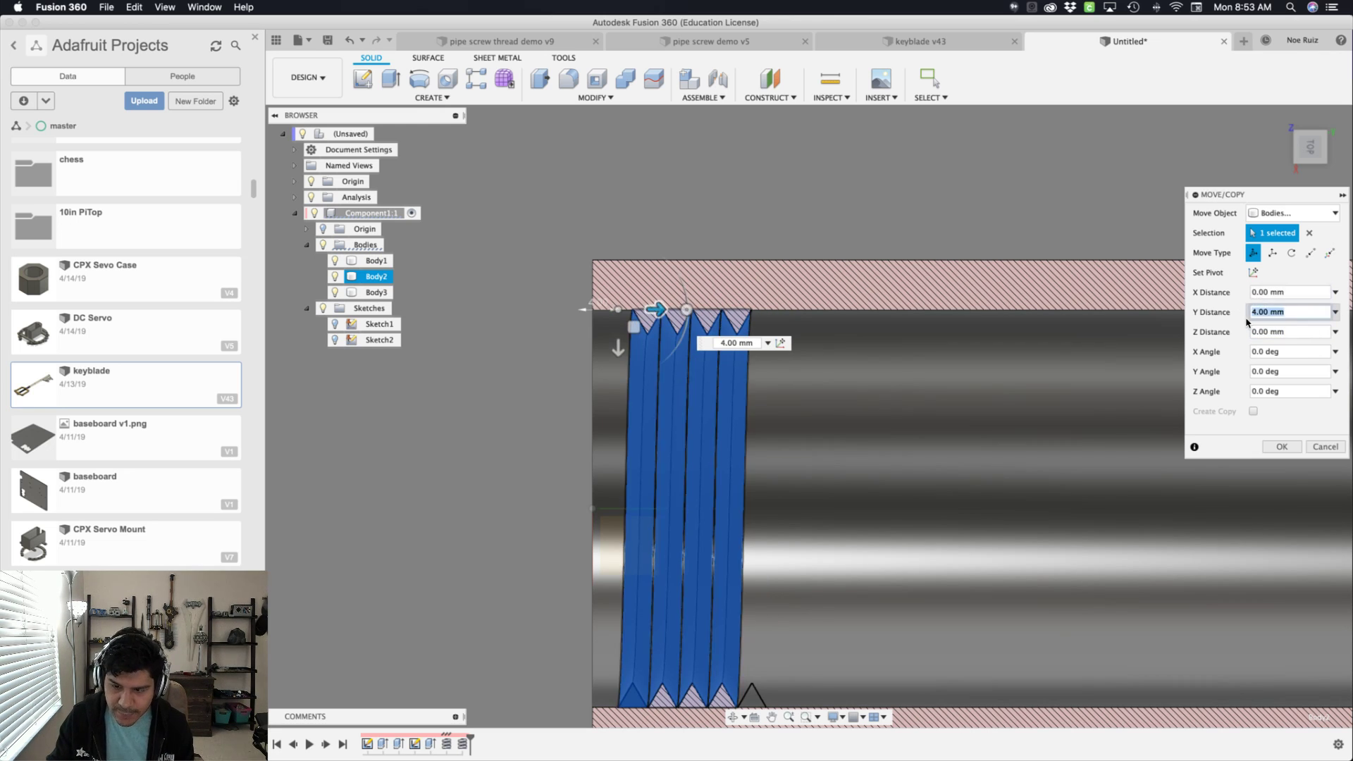
pyautogui.write('6')
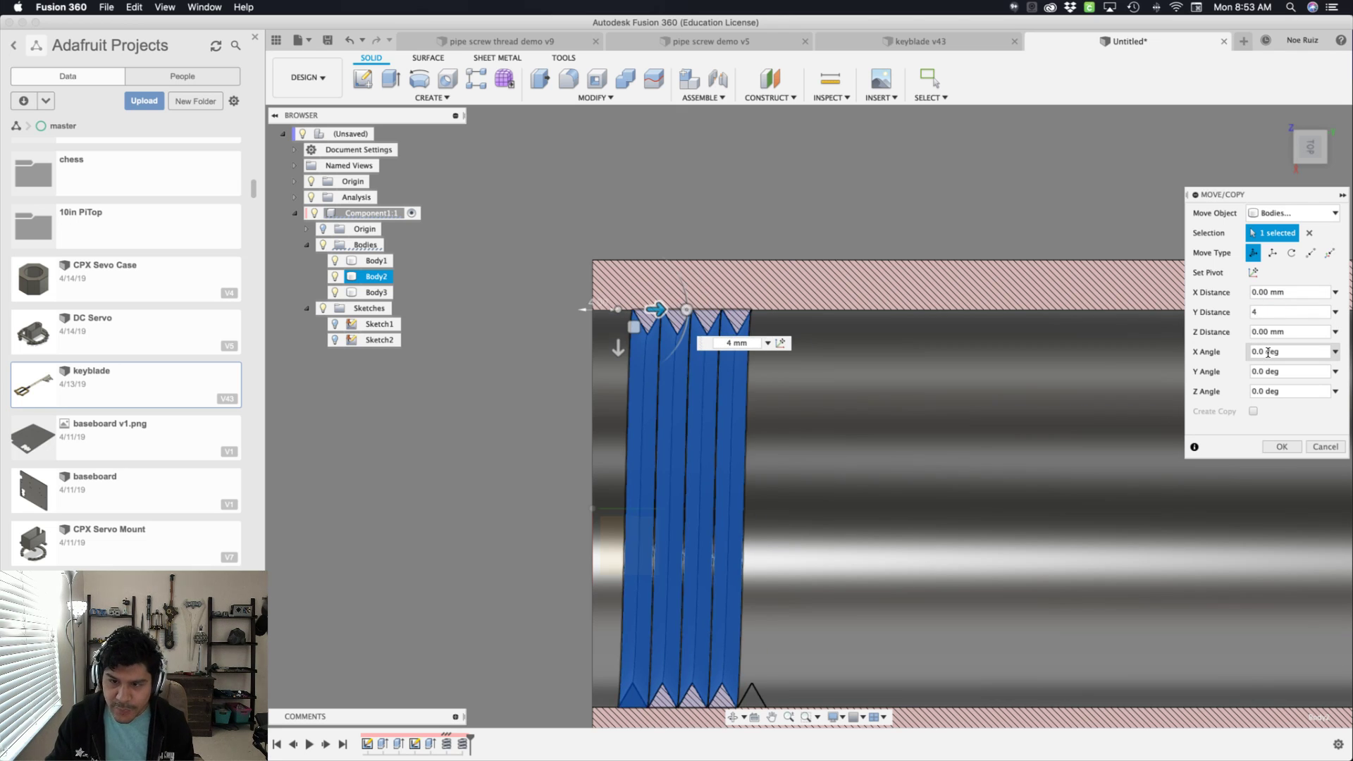
pyautogui.press('Return')
pyautogui.press('F6')
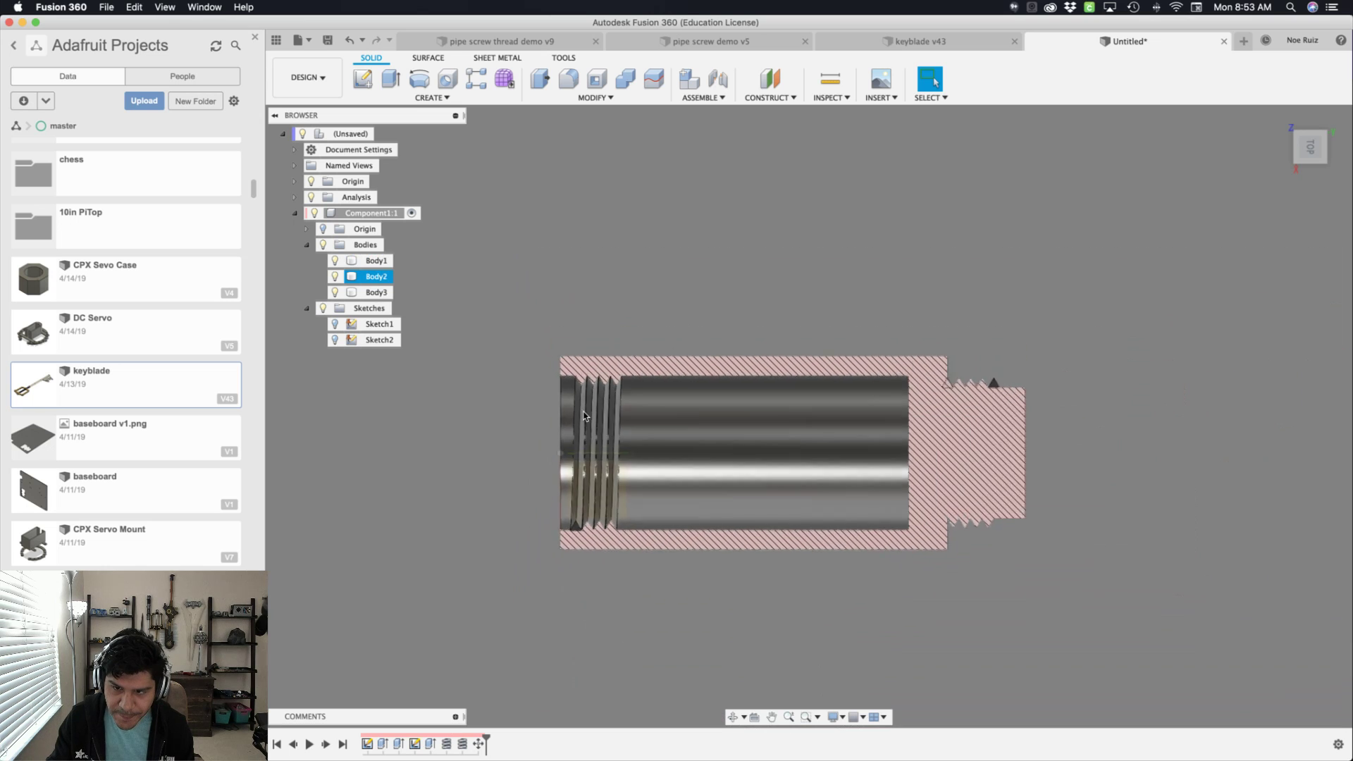
# - Move the external thread coil body 4 mm along Y toward the plug's free end, and hide the origin planes
pyautogui.keyDown('shift'); pyautogui.moveTo(1189, 516); pyautogui.dragTo(1105, 453, button='middle'); pyautogui.keyUp('shift')
pyautogui.scroll(5, 634, 352)
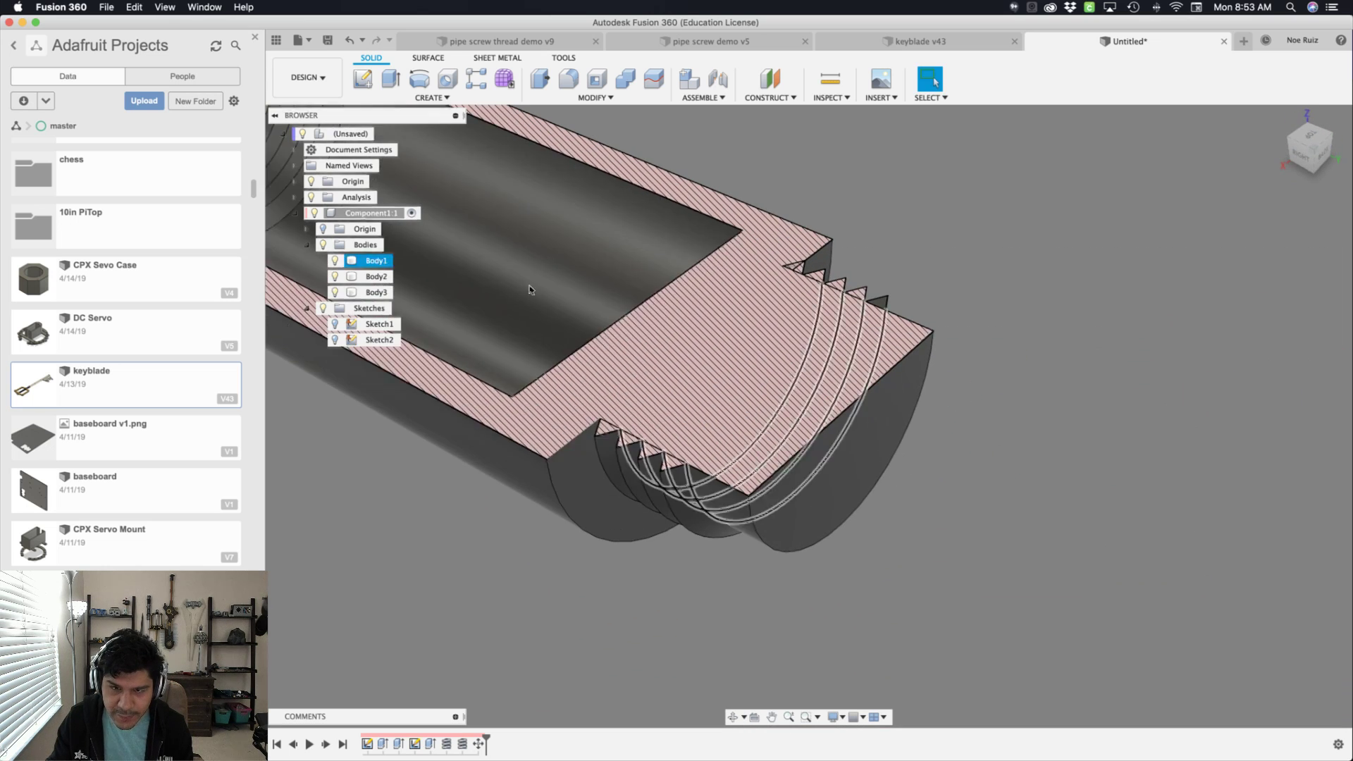
pyautogui.click(370, 261)
pyautogui.click(376, 292)
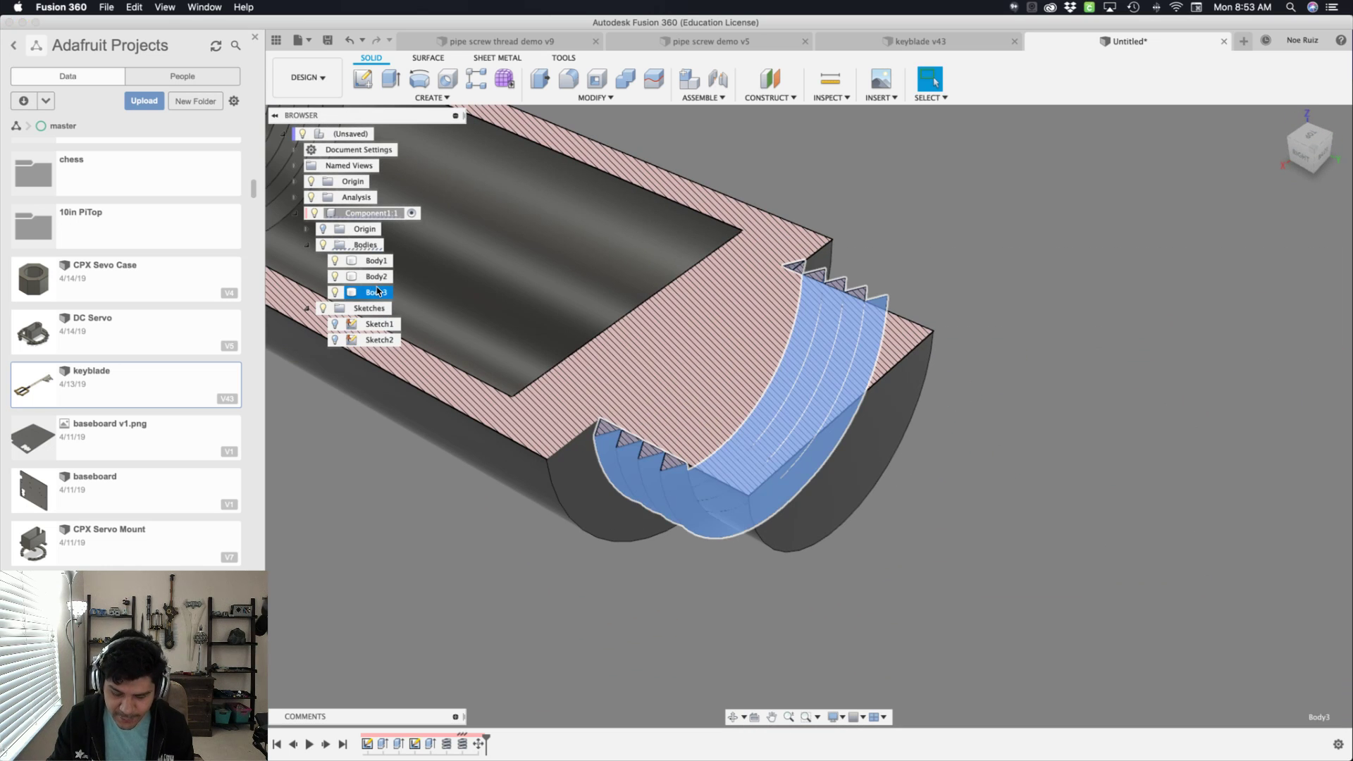
pyautogui.press('m')
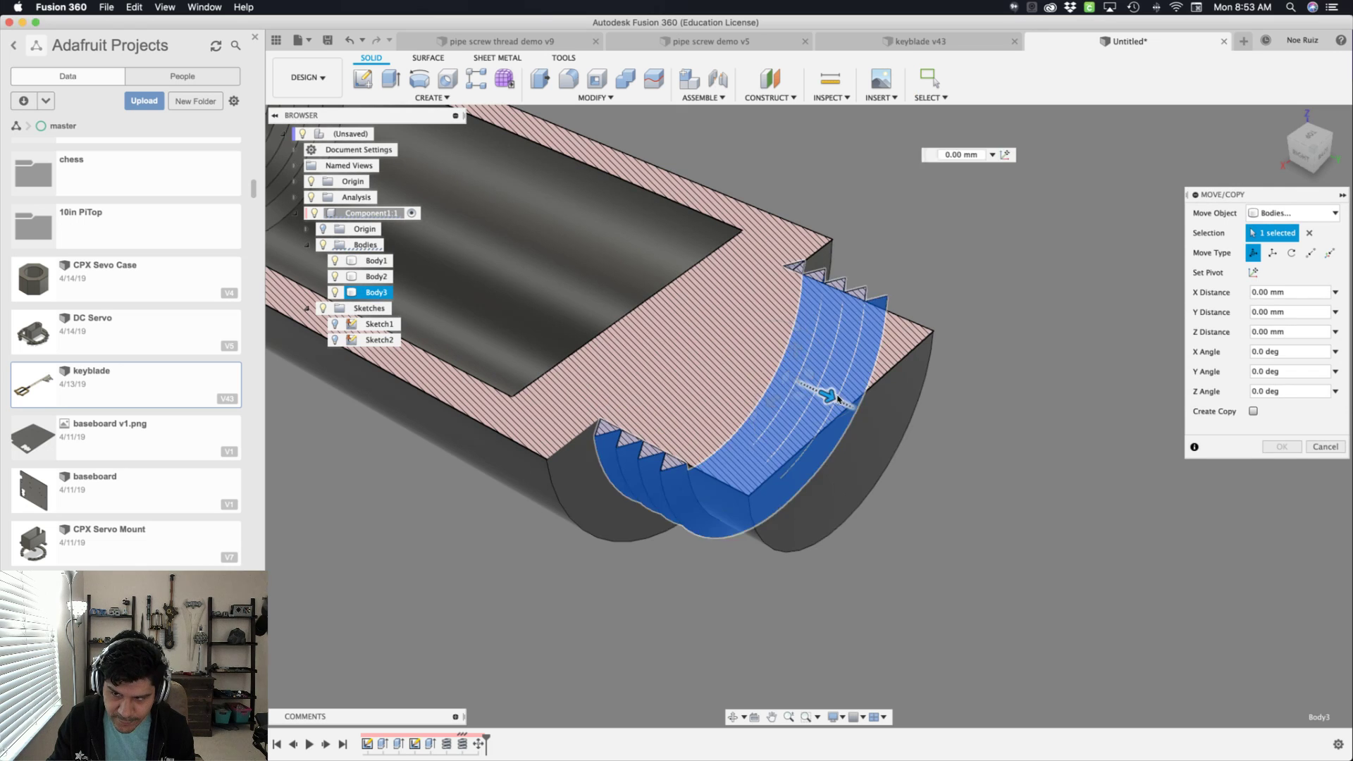
pyautogui.moveTo(837, 399); pyautogui.dragTo(925, 428)
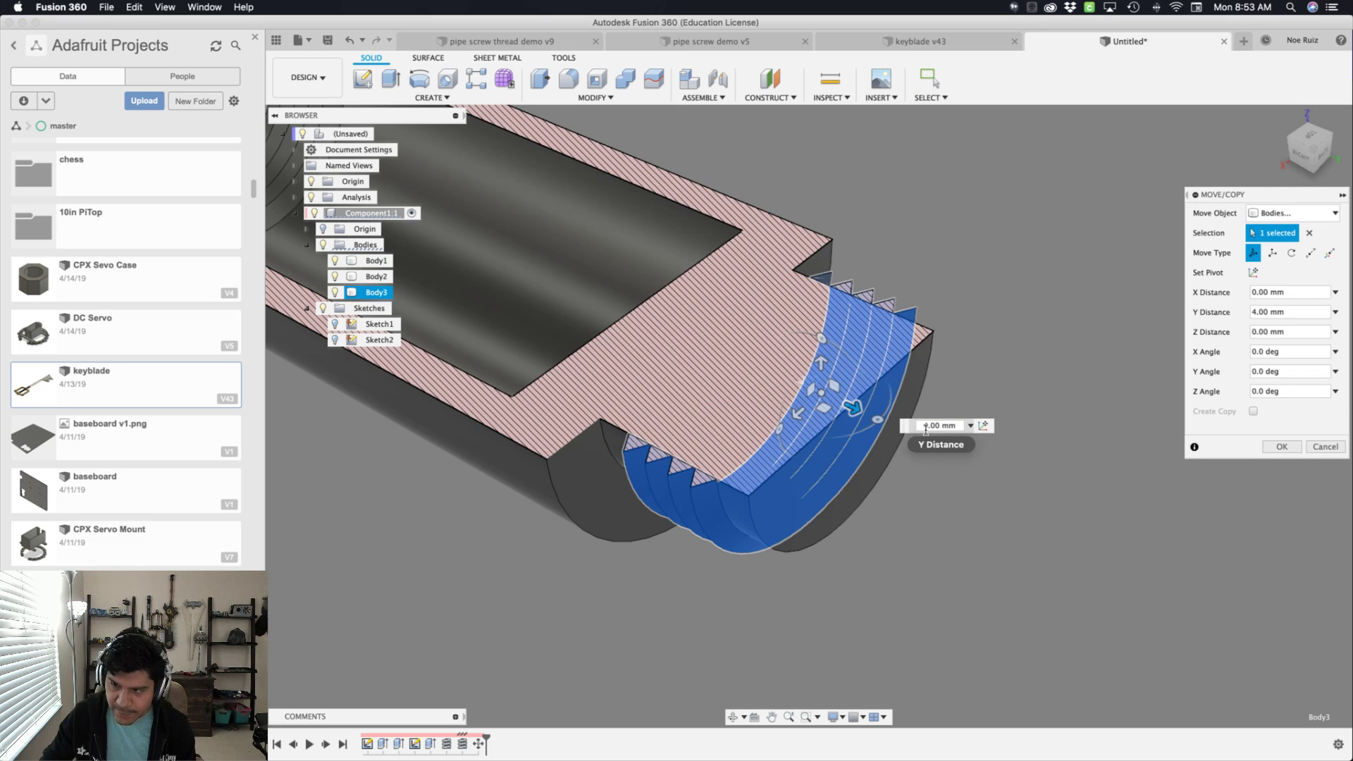
pyautogui.press('Return')
pyautogui.scroll(-5, 921, 422)
pyautogui.moveTo(641, 501); pyautogui.dragTo(724, 568, button='middle')
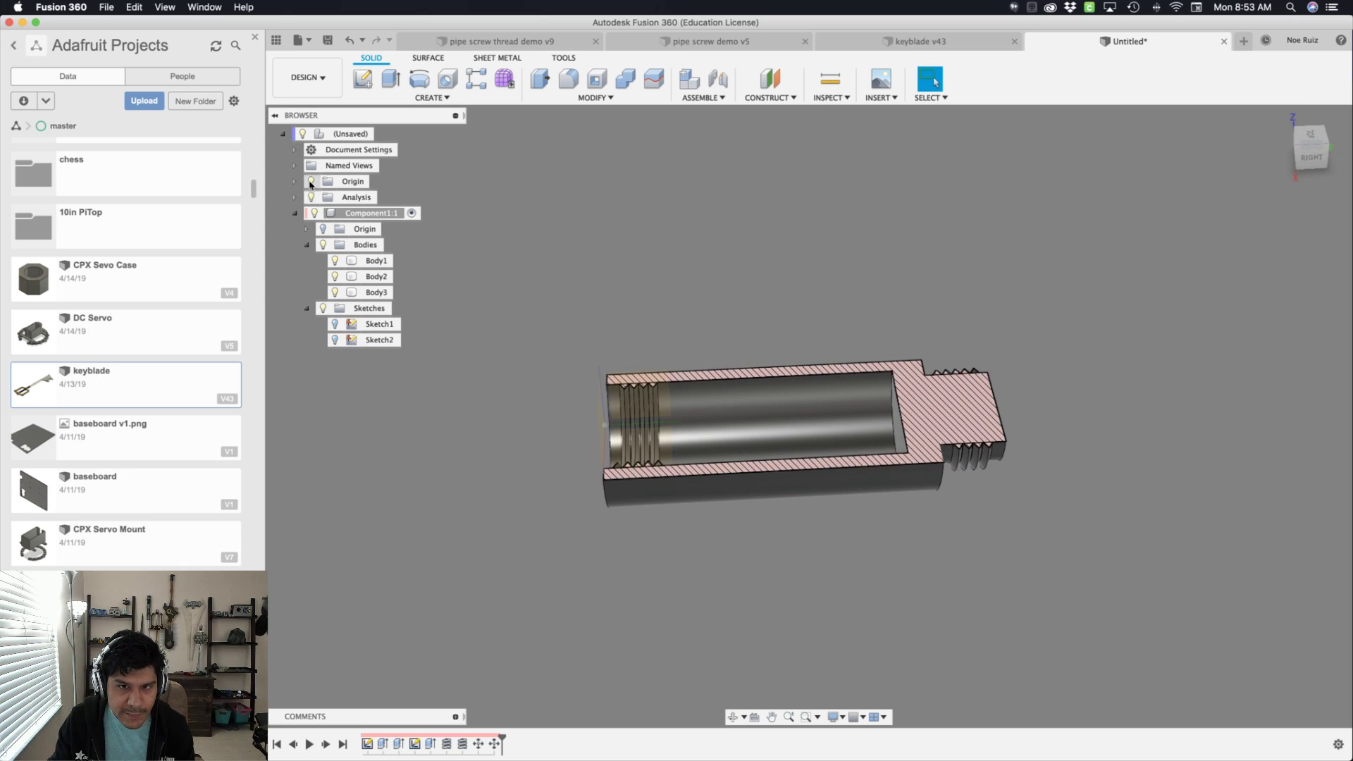
pyautogui.scroll(-2, 661, 352)
pyautogui.scroll(5, 665, 380)
pyautogui.scroll(-4, 667, 527)
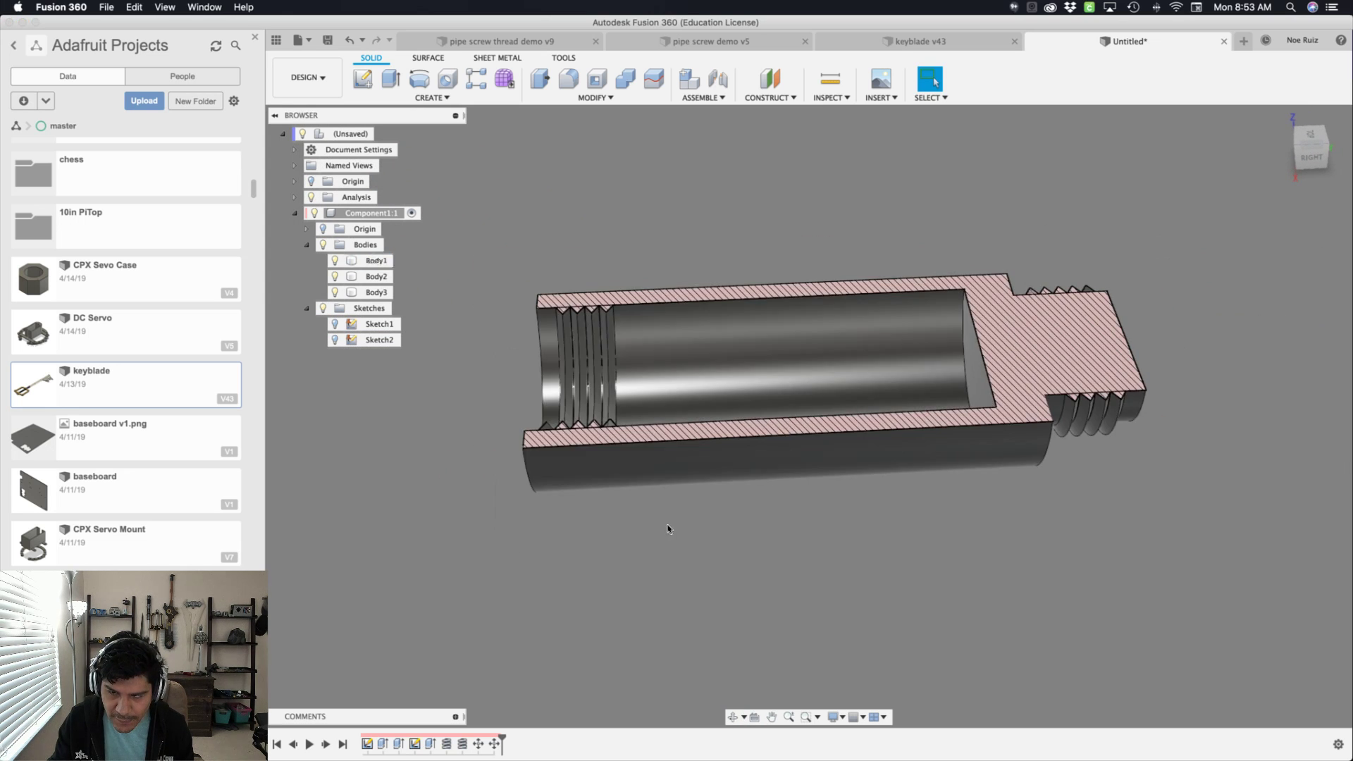
# - Combine the main pipe body with both thread coil bodies as tools, using the Join operation
pyautogui.keyDown('shift'); pyautogui.moveTo(670, 522); pyautogui.dragTo(737, 527, button='middle'); pyautogui.keyUp('shift')
pyautogui.write('scom')
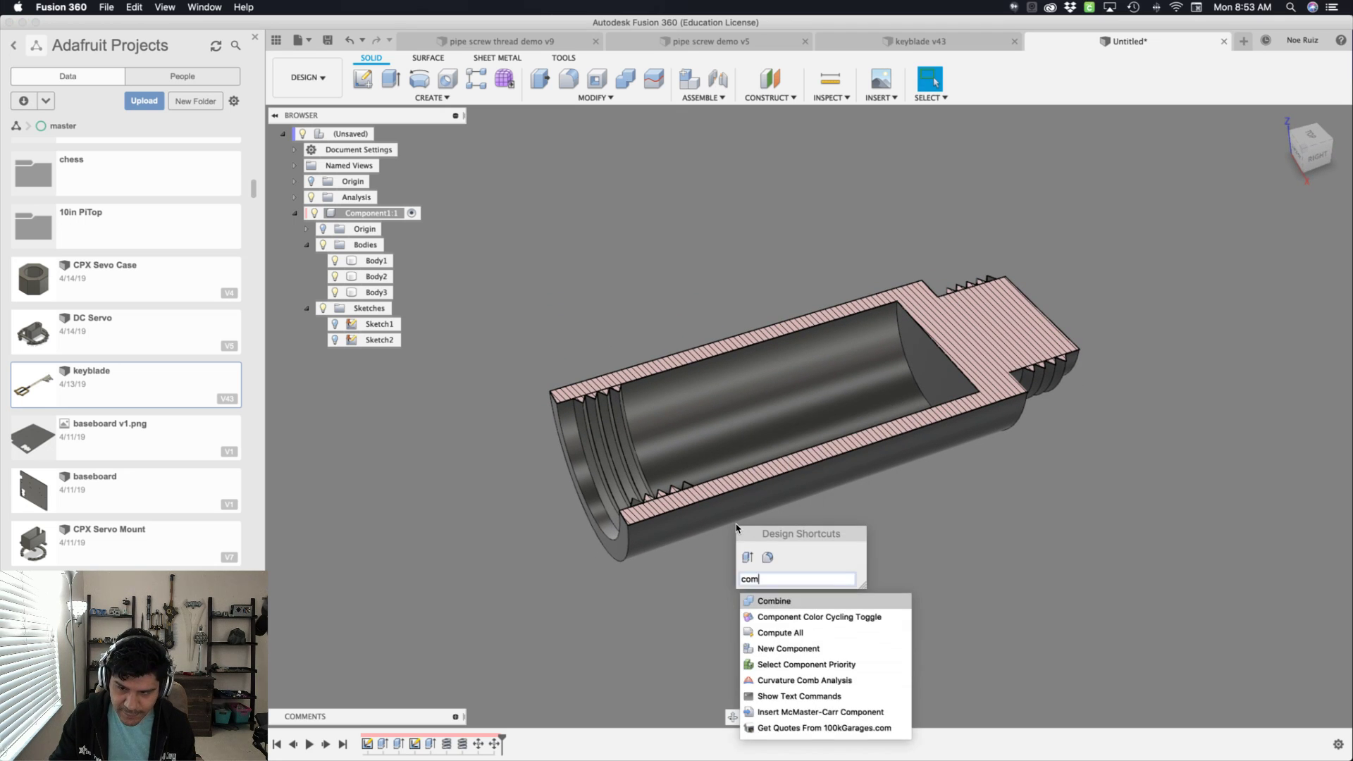
pyautogui.press('Return')
pyautogui.click(591, 435)
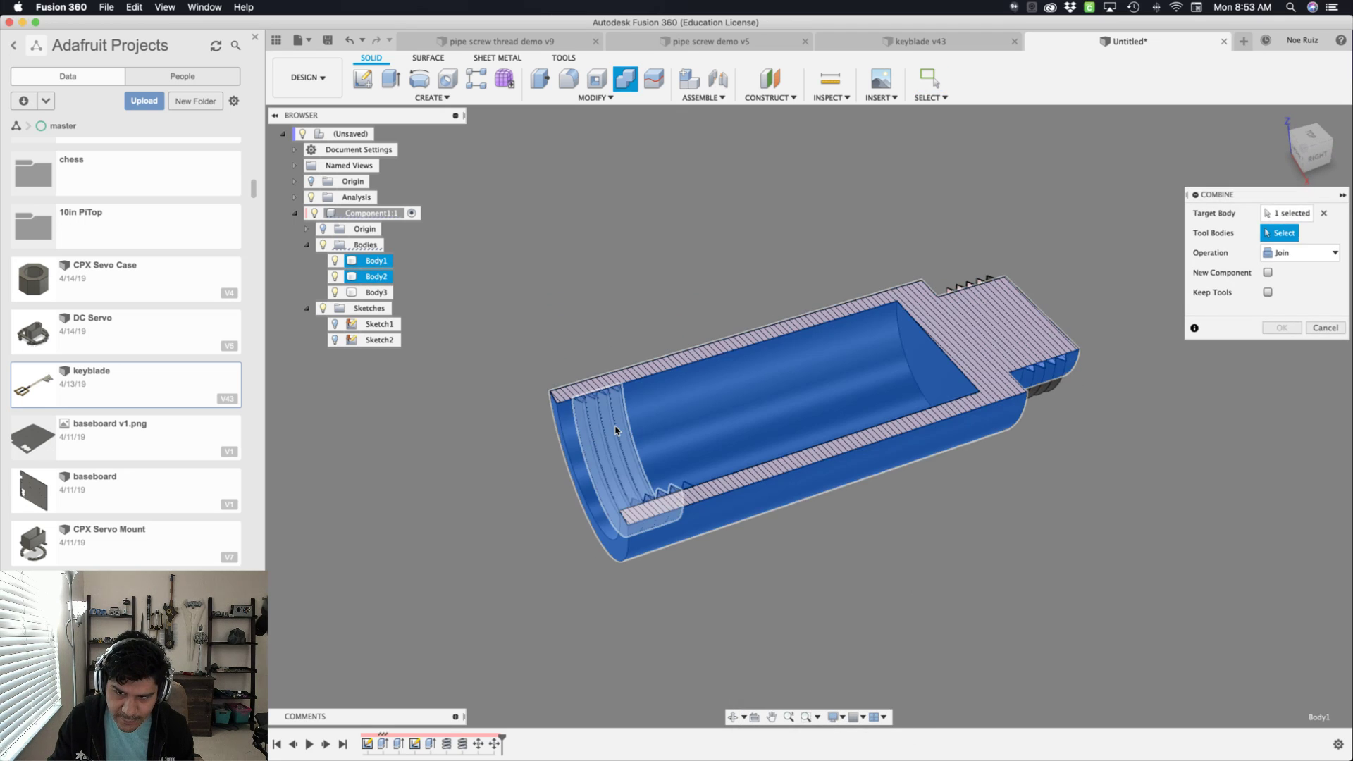
pyautogui.click(615, 431)
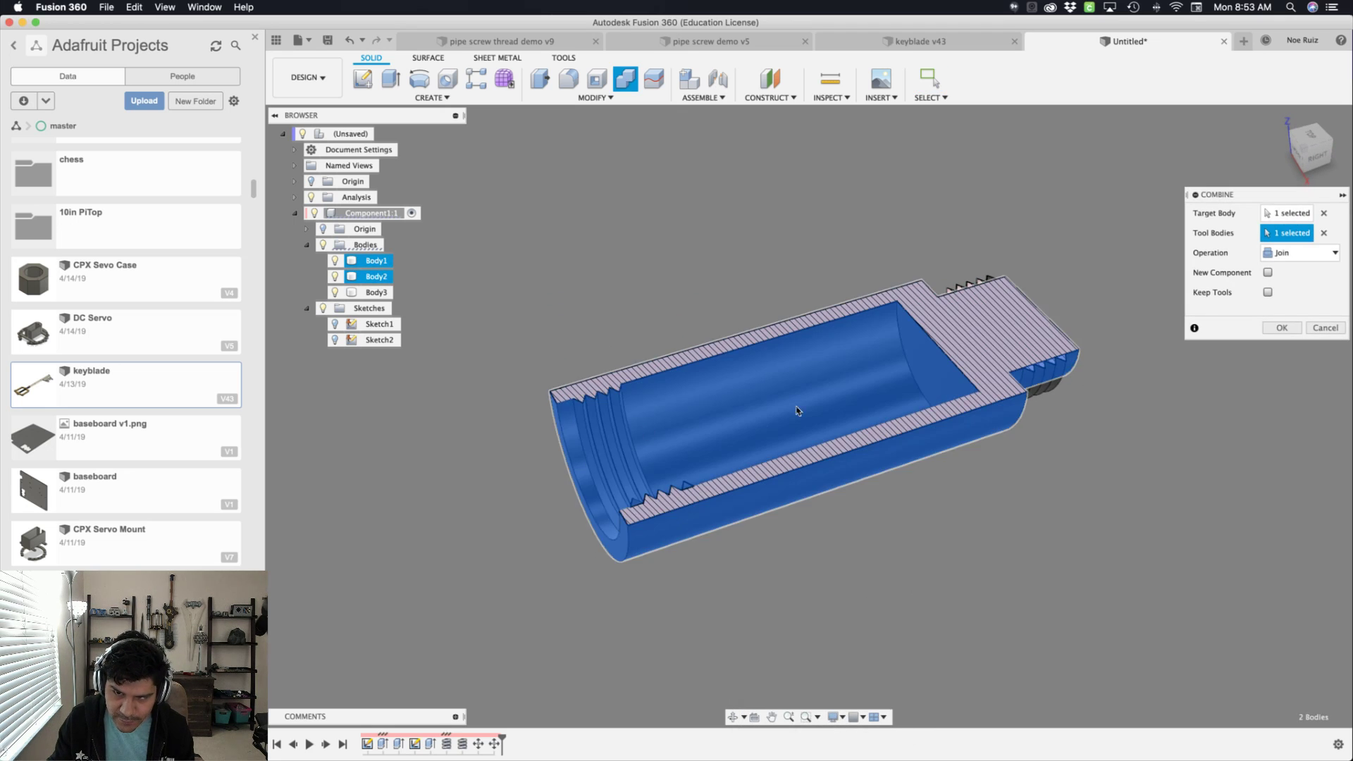
pyautogui.click(1057, 368)
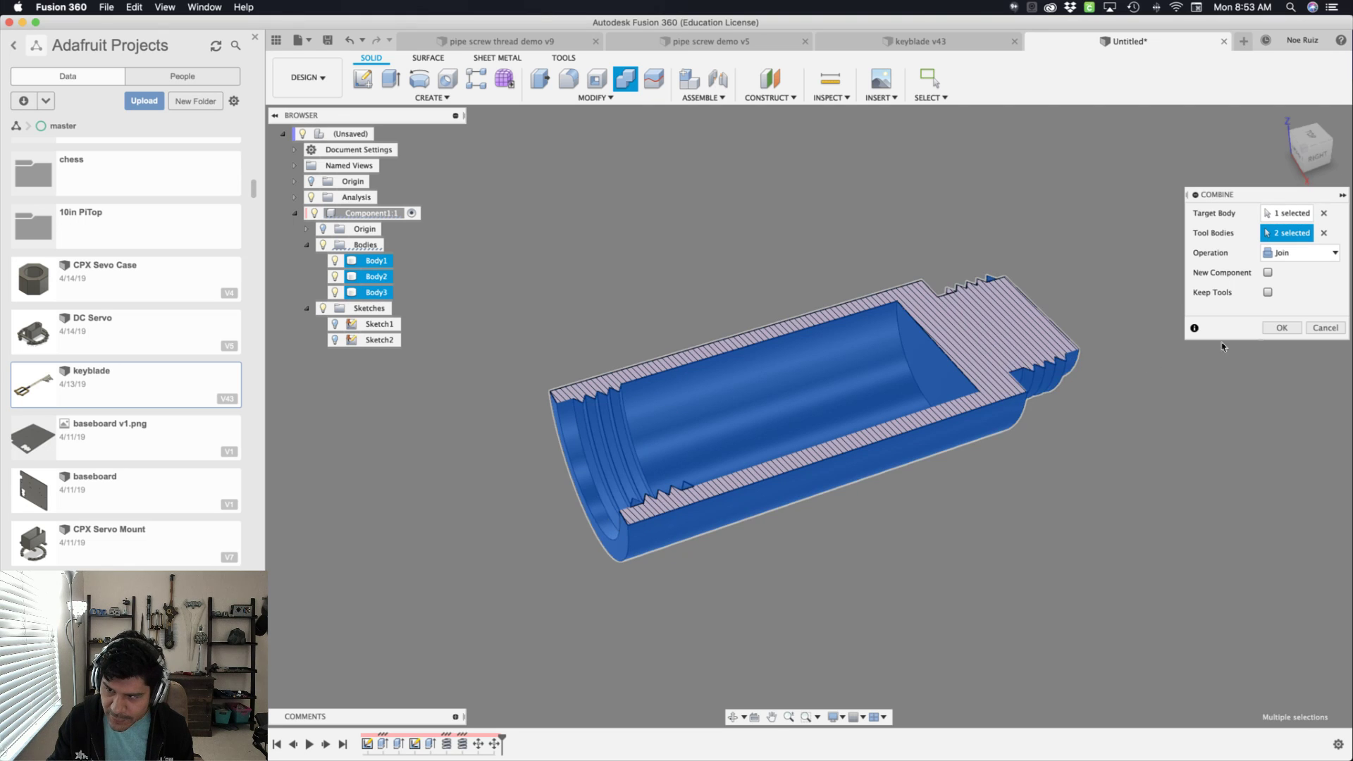
pyautogui.click(1281, 328)
# - Inspect the joined internal thread in section and select the ring-shaped end face at the pipe's open end
pyautogui.keyDown('shift'); pyautogui.moveTo(1066, 505); pyautogui.dragTo(1126, 510, button='middle'); pyautogui.keyUp('shift')
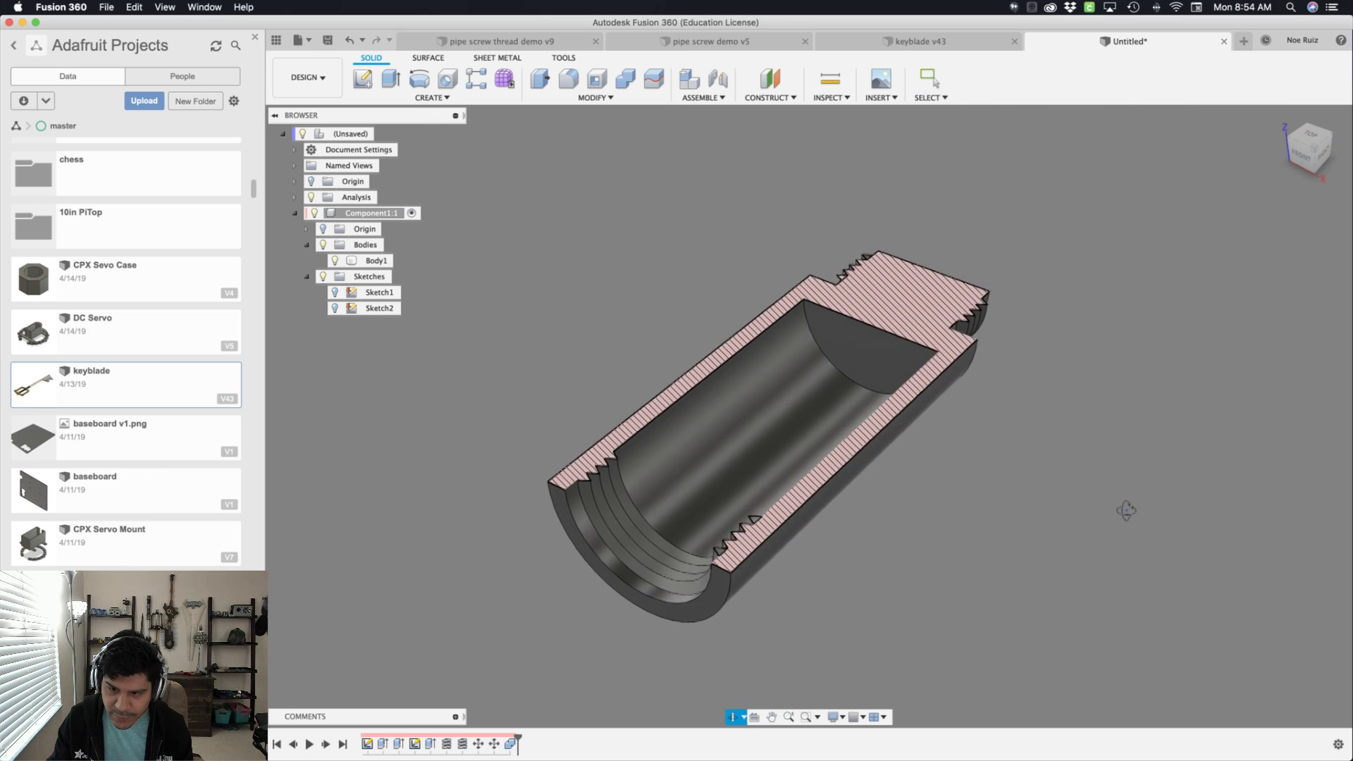
pyautogui.scroll(2, 717, 620)
pyautogui.click(713, 583)
pyautogui.scroll(-1, 713, 583)
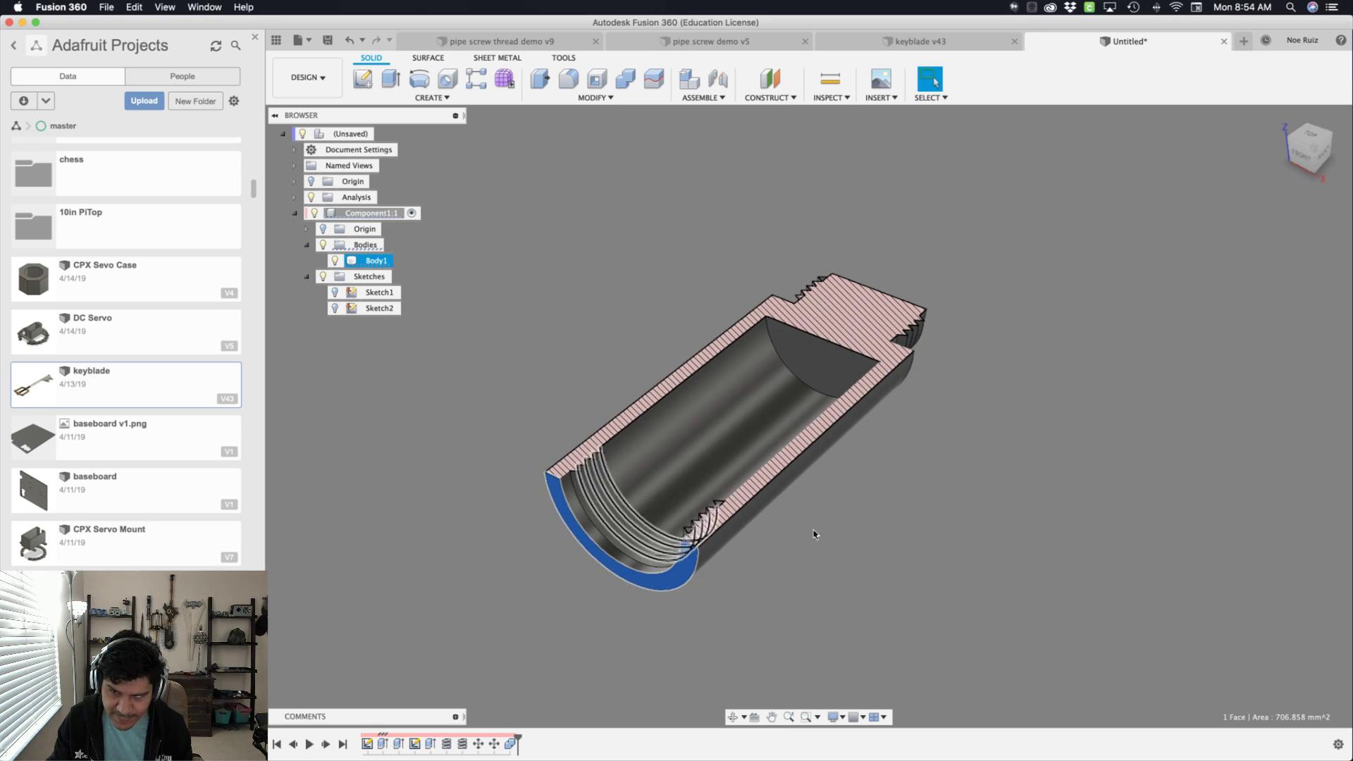
# - Examine the solid wall between the pipe's bore and the threaded plug in the section view
pyautogui.click(817, 536)
pyautogui.scroll(2, 820, 339)
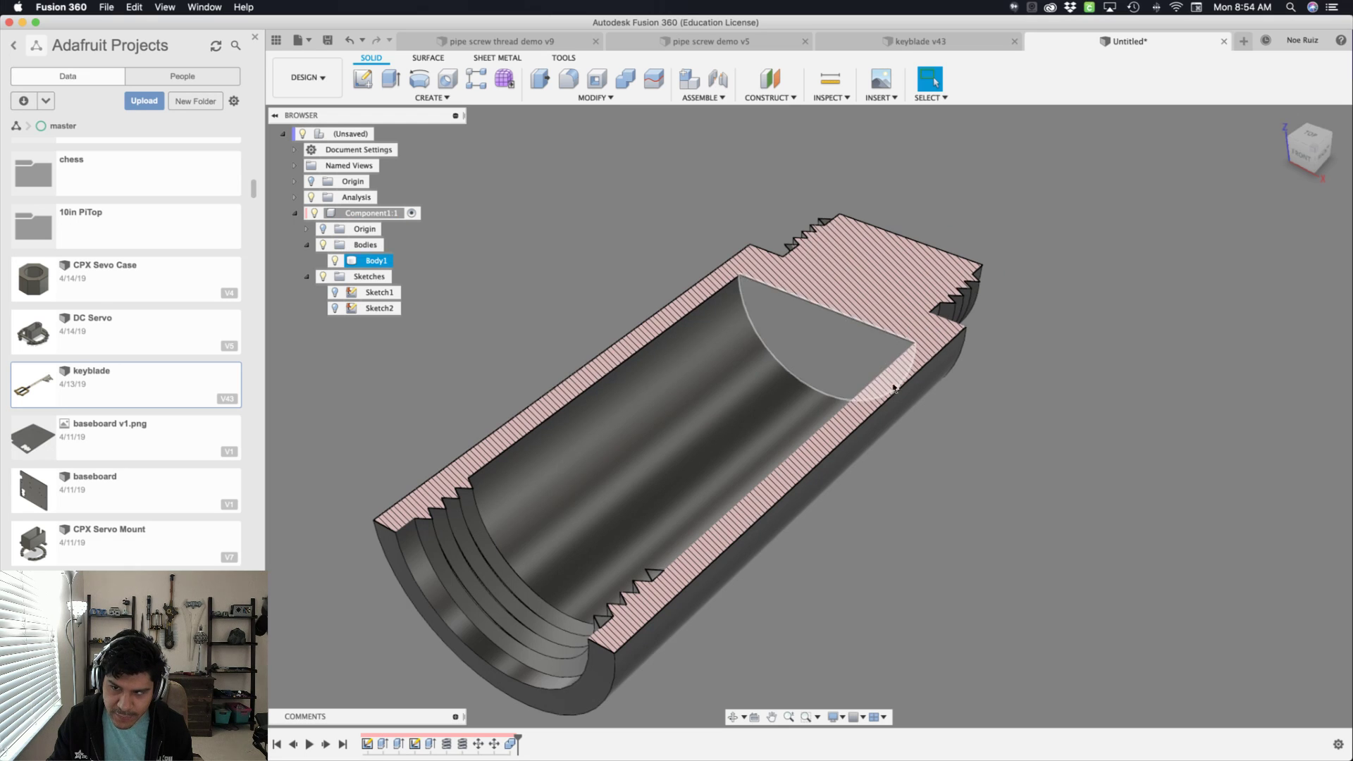
pyautogui.keyDown('shift'); pyautogui.moveTo(937, 451); pyautogui.dragTo(972, 484, button='middle'); pyautogui.keyUp('shift')
pyautogui.click(853, 398)
pyautogui.keyDown('shift'); pyautogui.moveTo(871, 367); pyautogui.dragTo(916, 423, button='middle'); pyautogui.keyUp('shift')
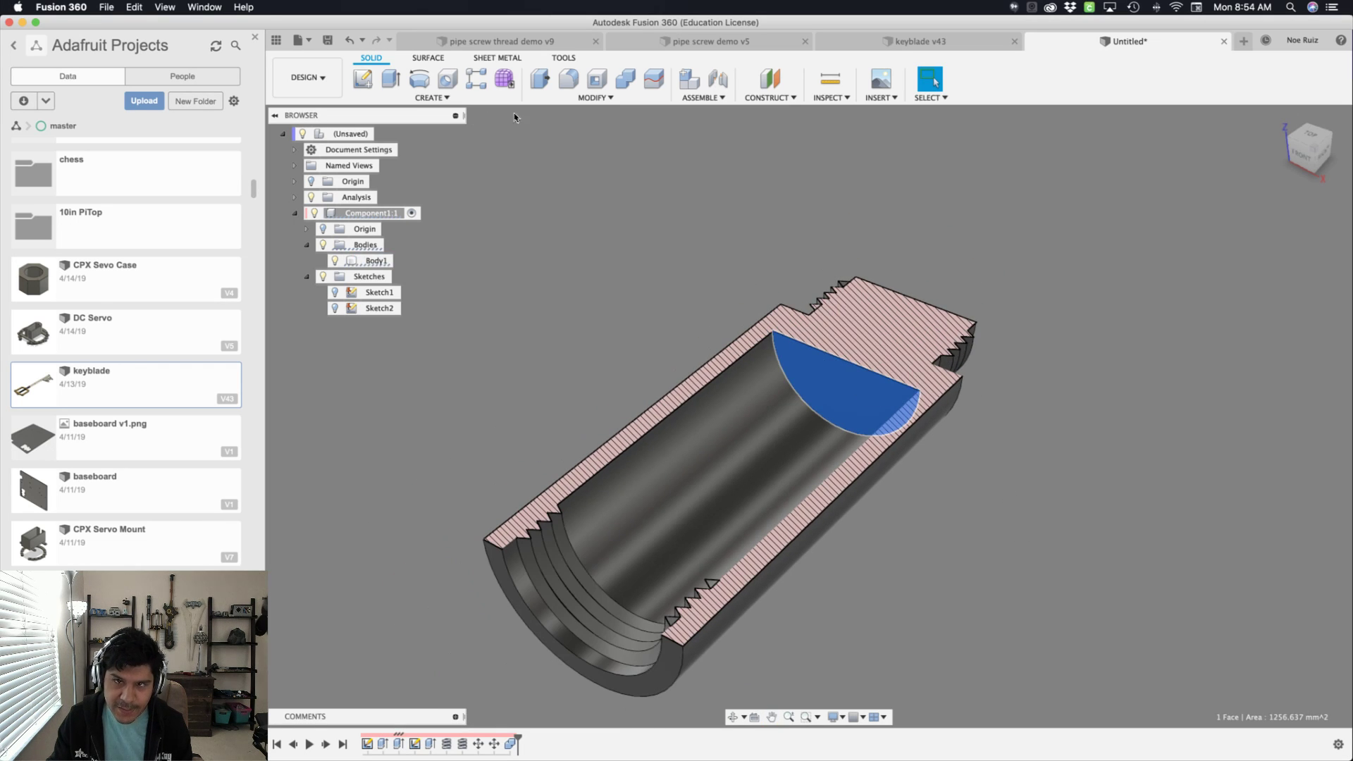
pyautogui.keyDown('shift'); pyautogui.moveTo(945, 468); pyautogui.dragTo(910, 462, button='middle'); pyautogui.keyUp('shift')
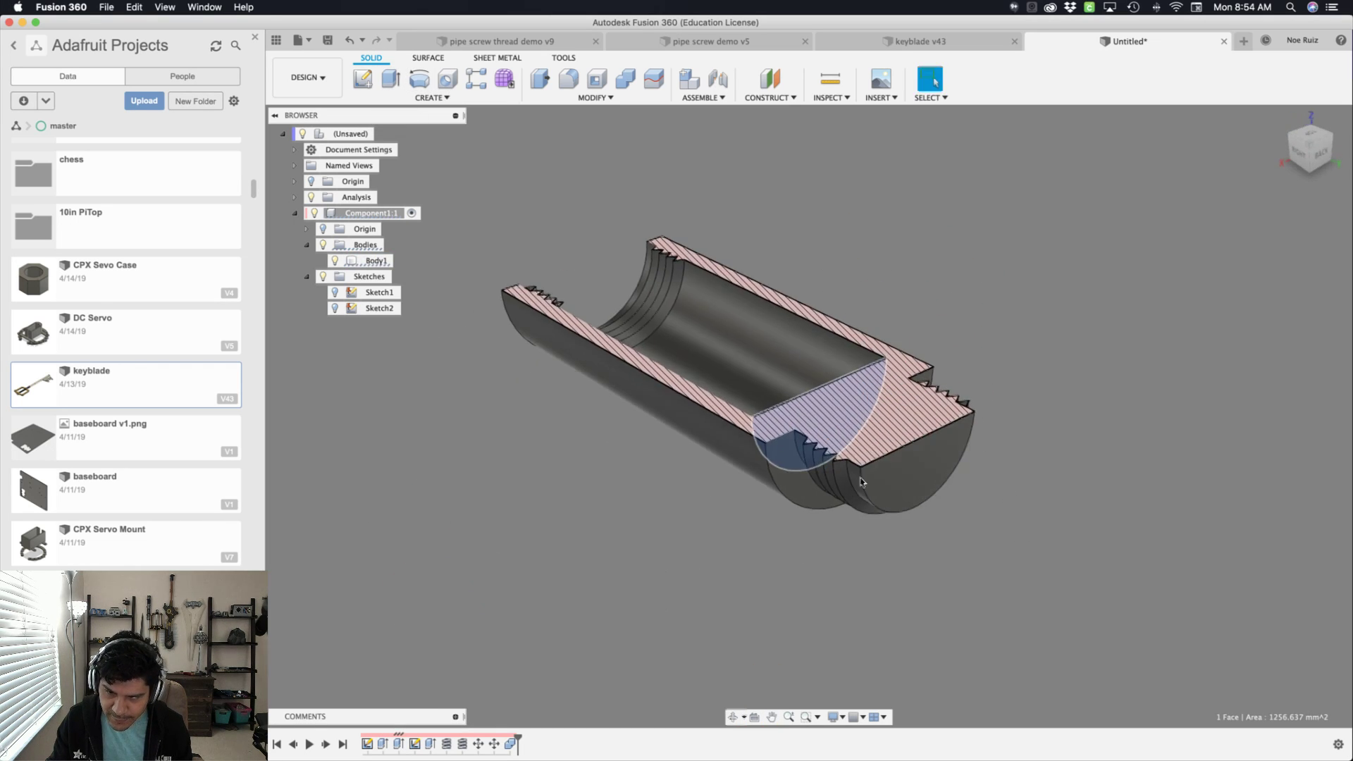
# - Hide the section analysis, create a sketch on the threaded plug's flat end face and project its circular outer edge
pyautogui.click(917, 458)
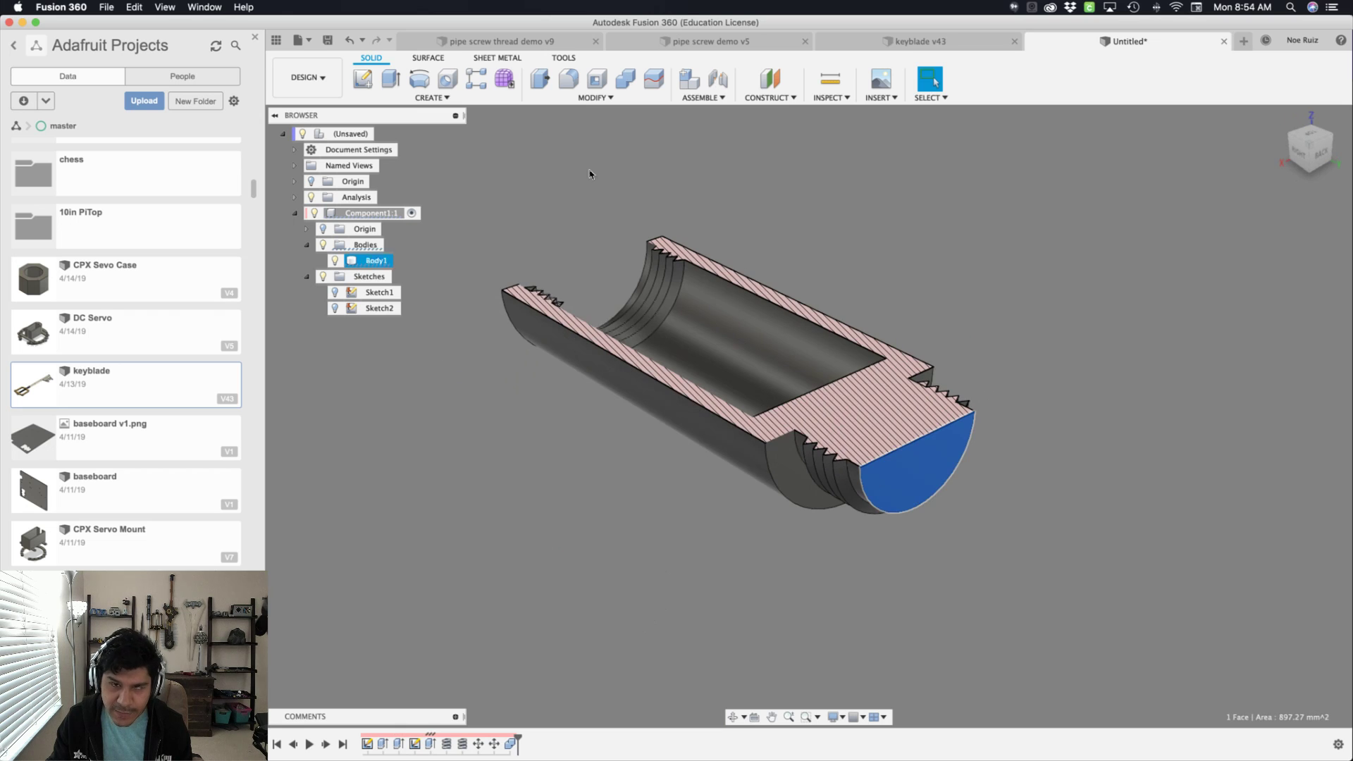
pyautogui.click(312, 198)
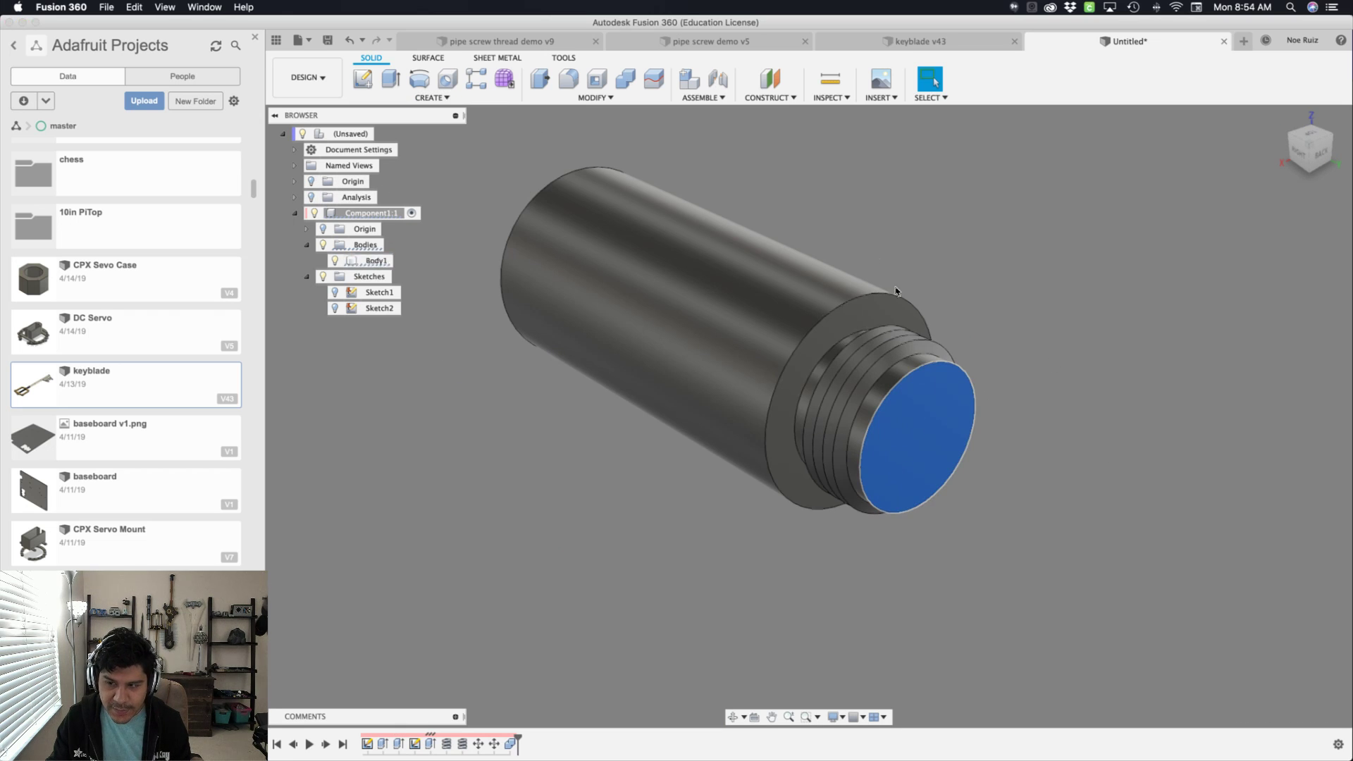
pyautogui.click(362, 79)
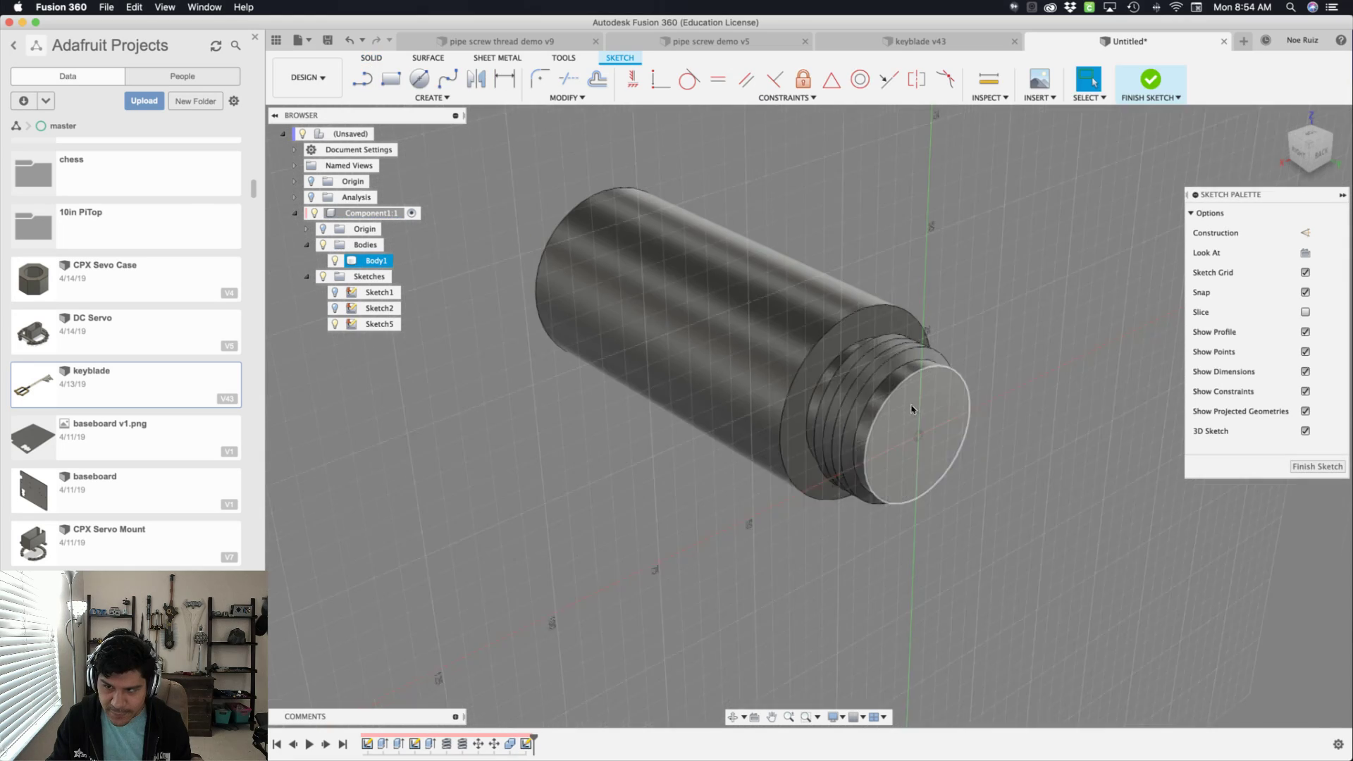
pyautogui.scroll(3, 912, 409)
pyautogui.click(985, 380)
pyautogui.press('p')
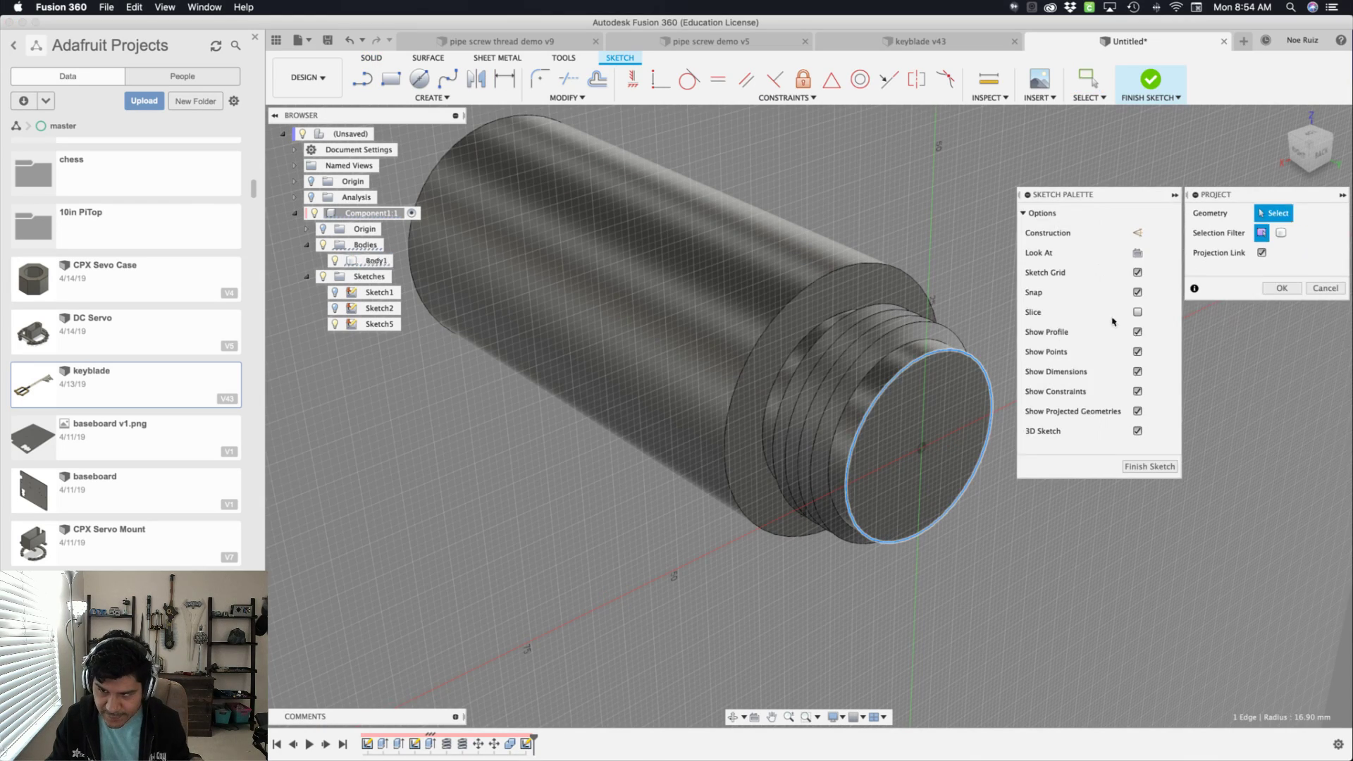
pyautogui.click(1280, 288)
# - Offset the projected circle 3 mm inward on the plug's end face and finish the sketch
pyautogui.scroll(3, 1030, 393)
pyautogui.press('o')
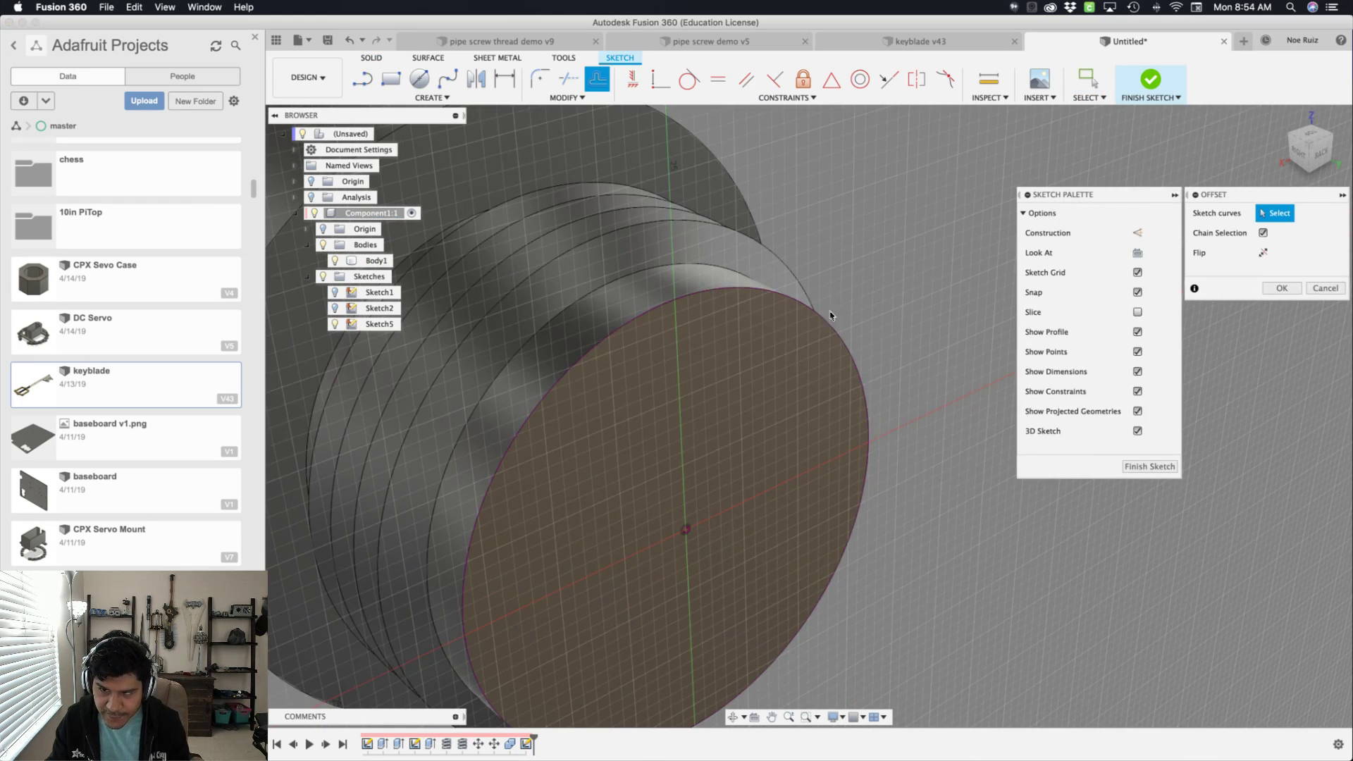
pyautogui.click(825, 314)
pyautogui.moveTo(816, 334); pyautogui.dragTo(797, 352)
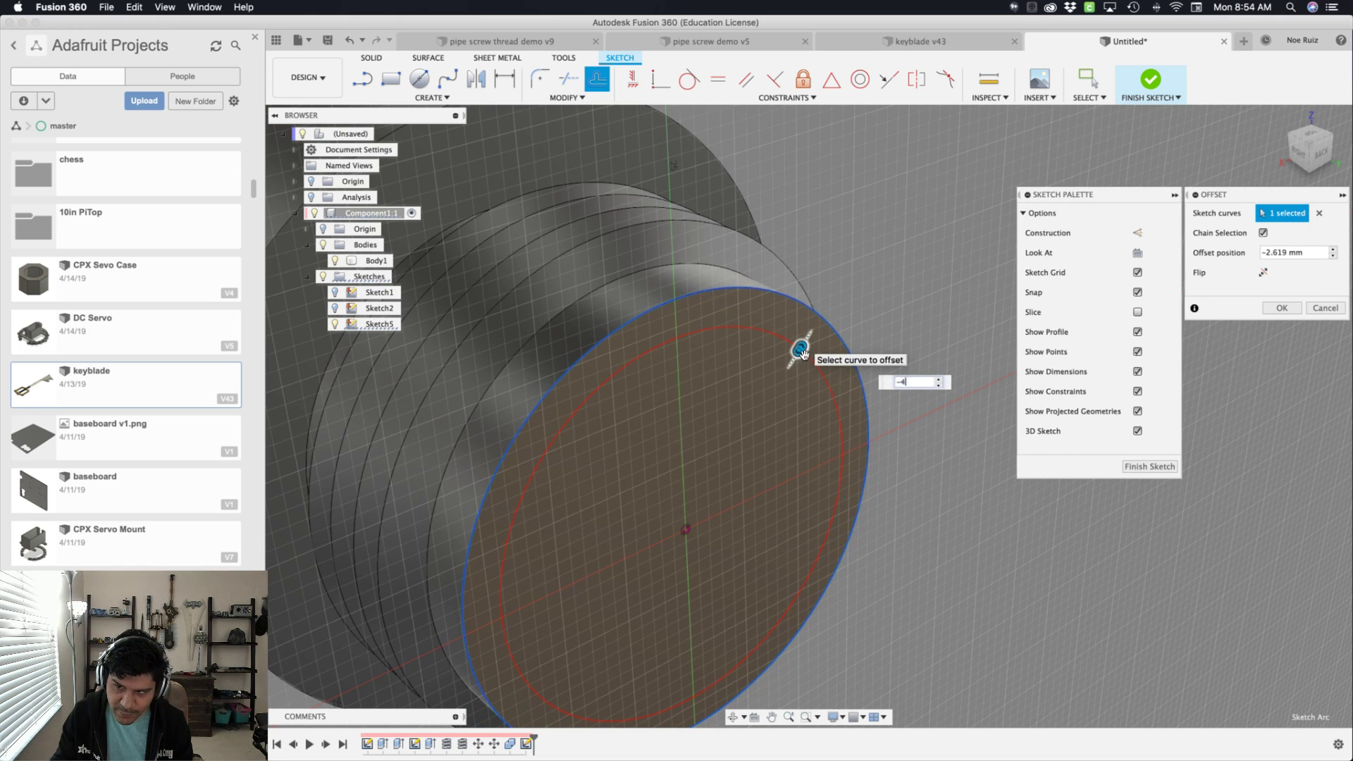
pyautogui.press('Return')
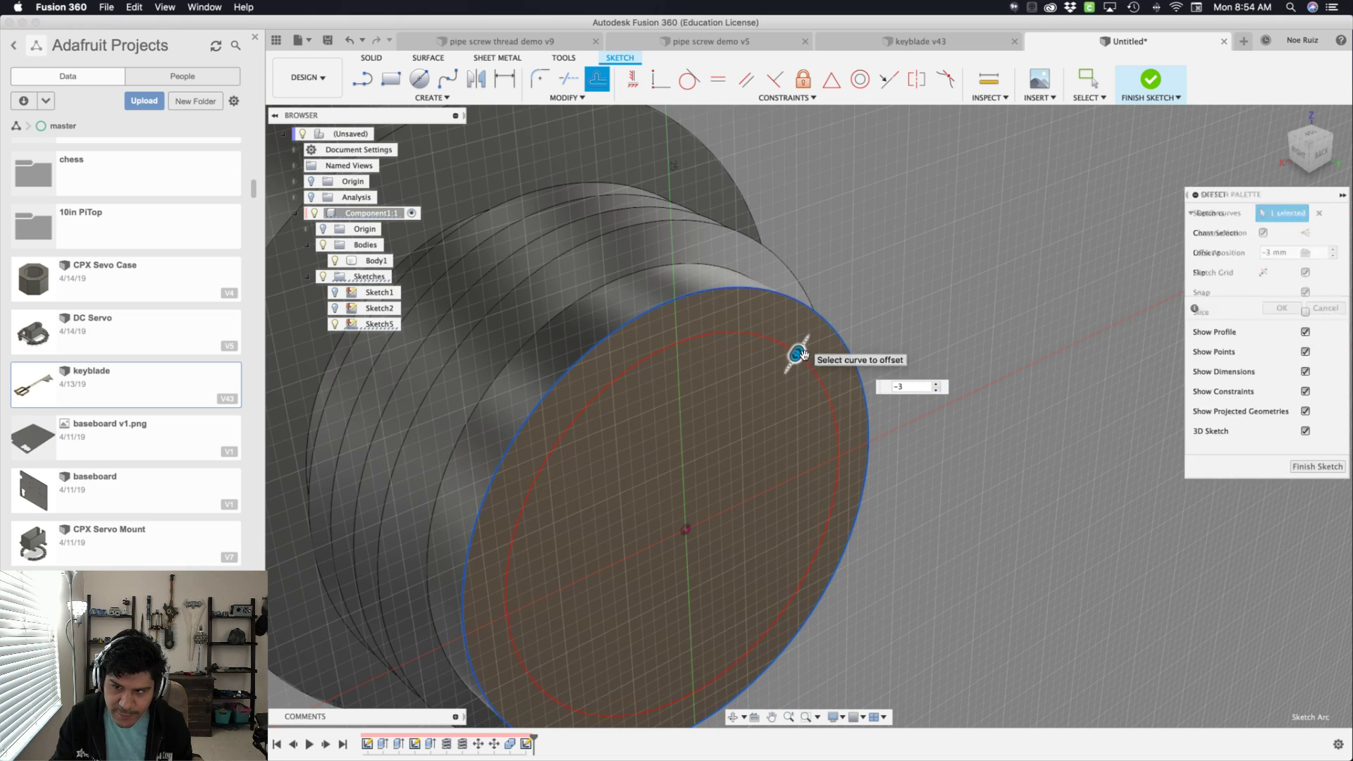
pyautogui.click(1150, 79)
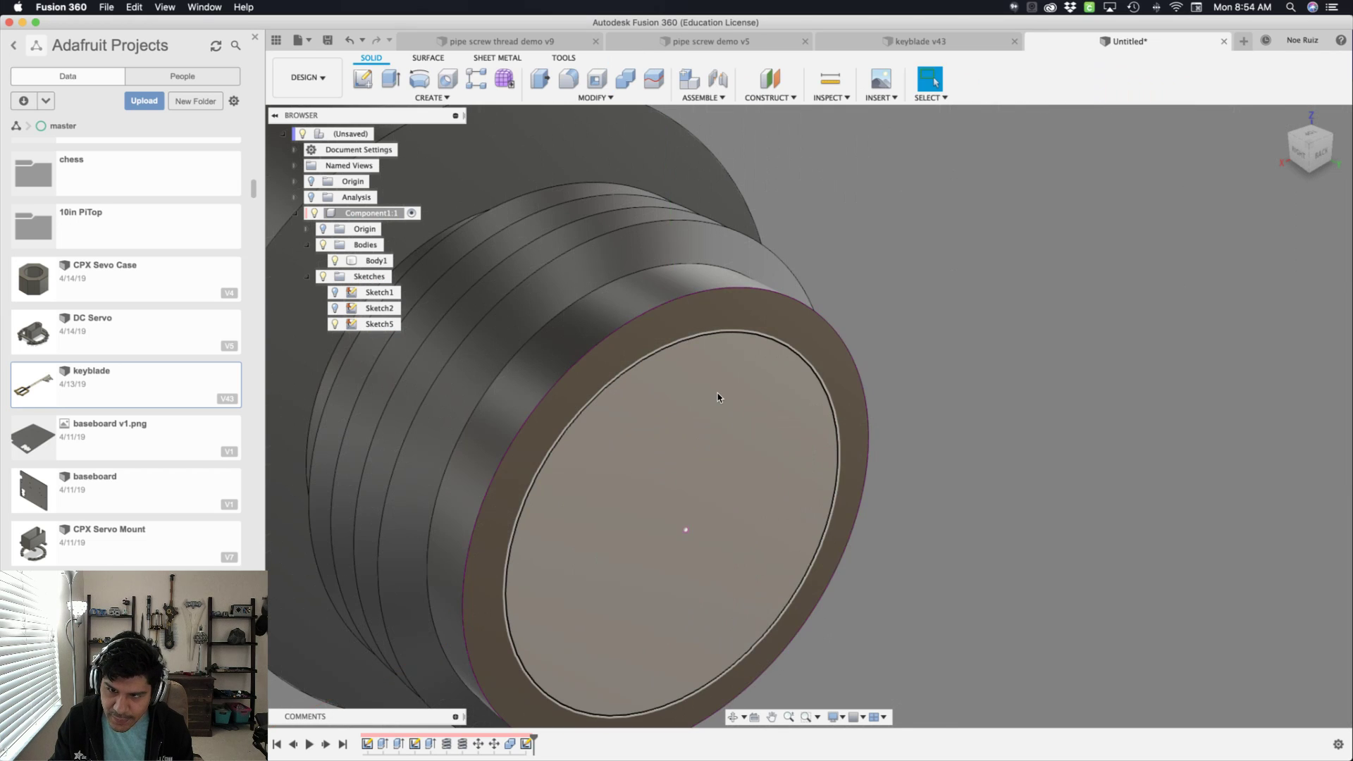
# - With the section analysis shown, extrude the inner circle profile as a cut through the plug, using To Object up to the bore's inner end face
pyautogui.click(719, 393)
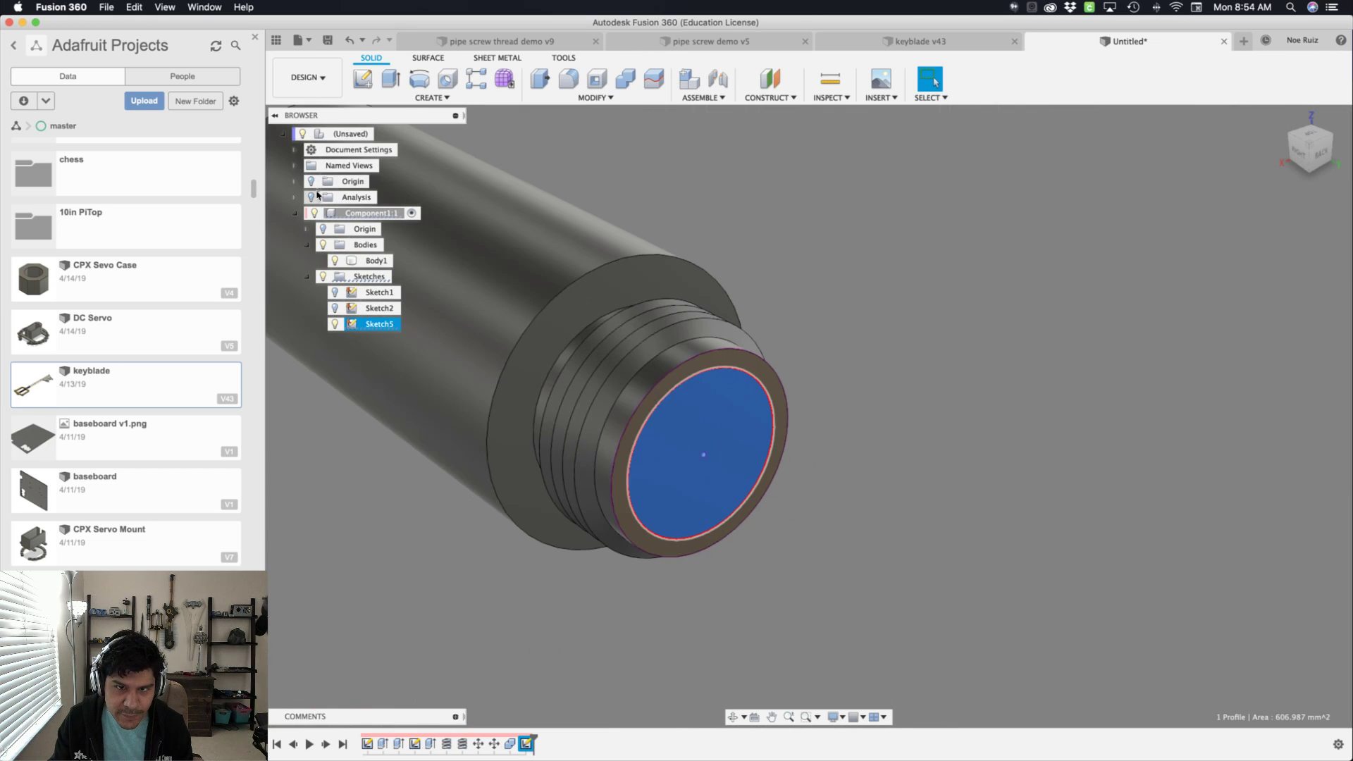
pyautogui.click(311, 198)
pyautogui.press('e')
pyautogui.keyDown('shift'); pyautogui.moveTo(775, 268); pyautogui.dragTo(916, 262, button='middle'); pyautogui.keyUp('shift')
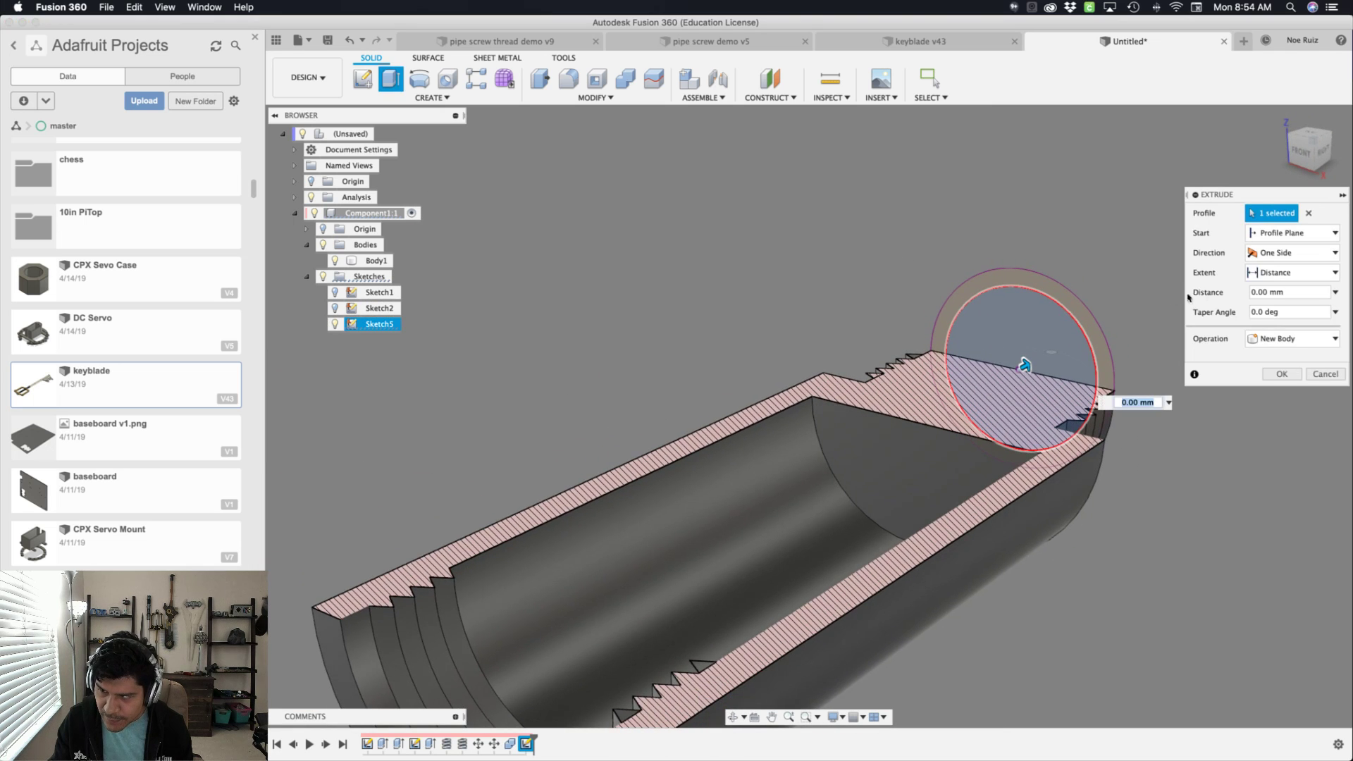
pyautogui.click(1278, 274)
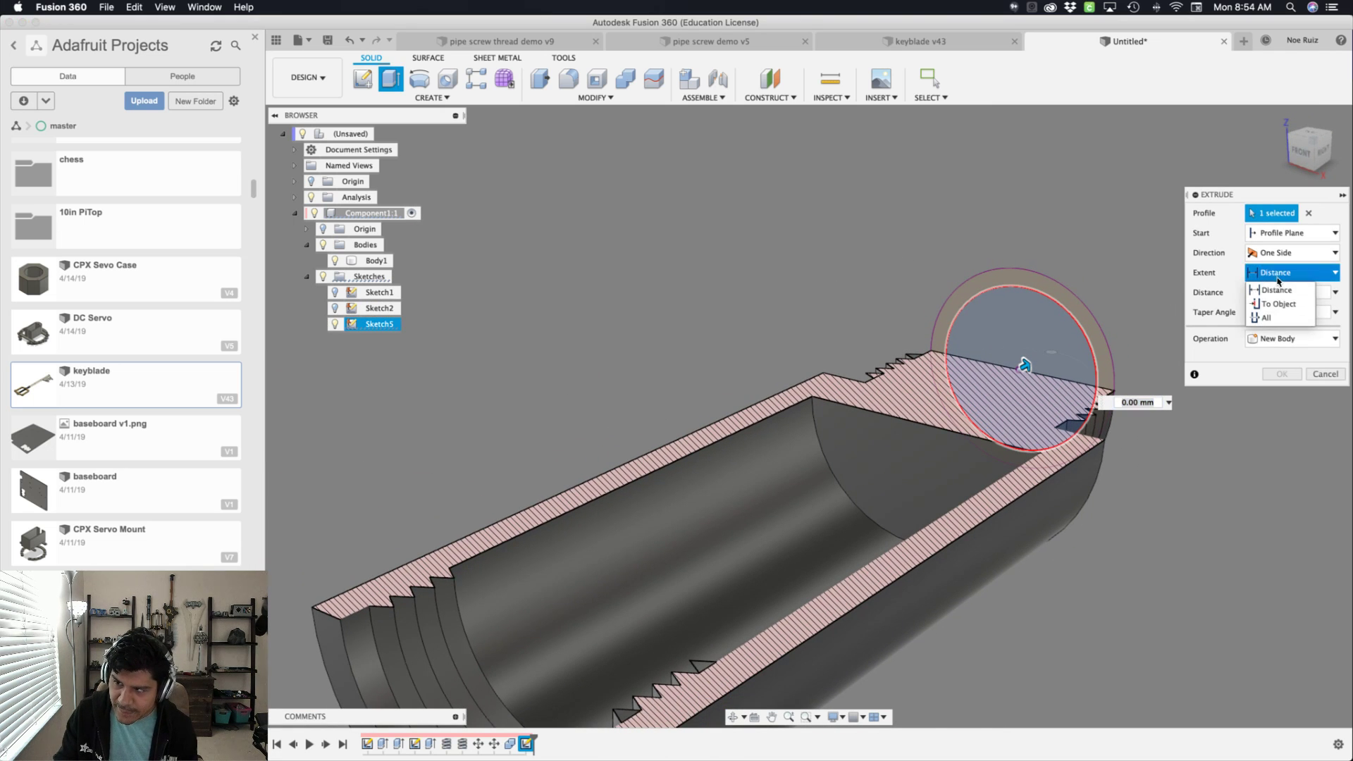
pyautogui.click(1278, 304)
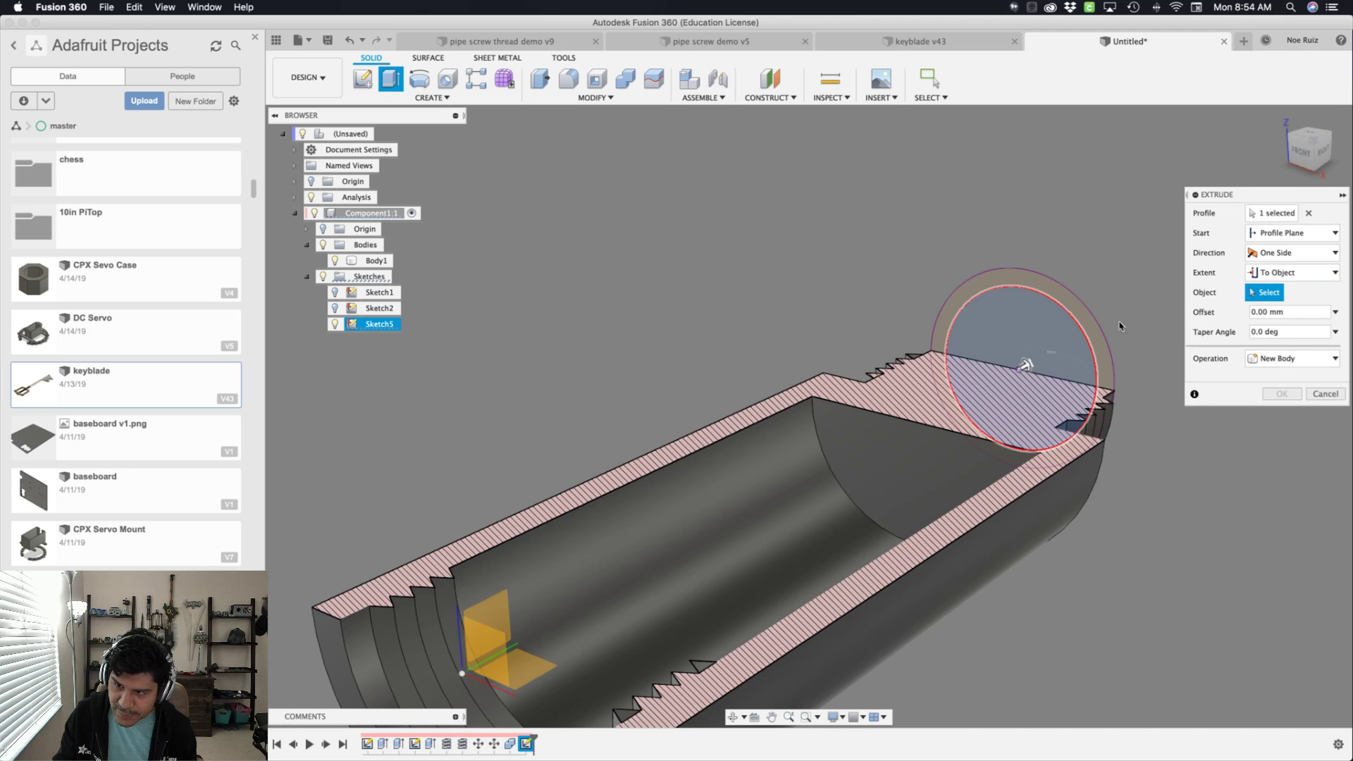
pyautogui.click(895, 440)
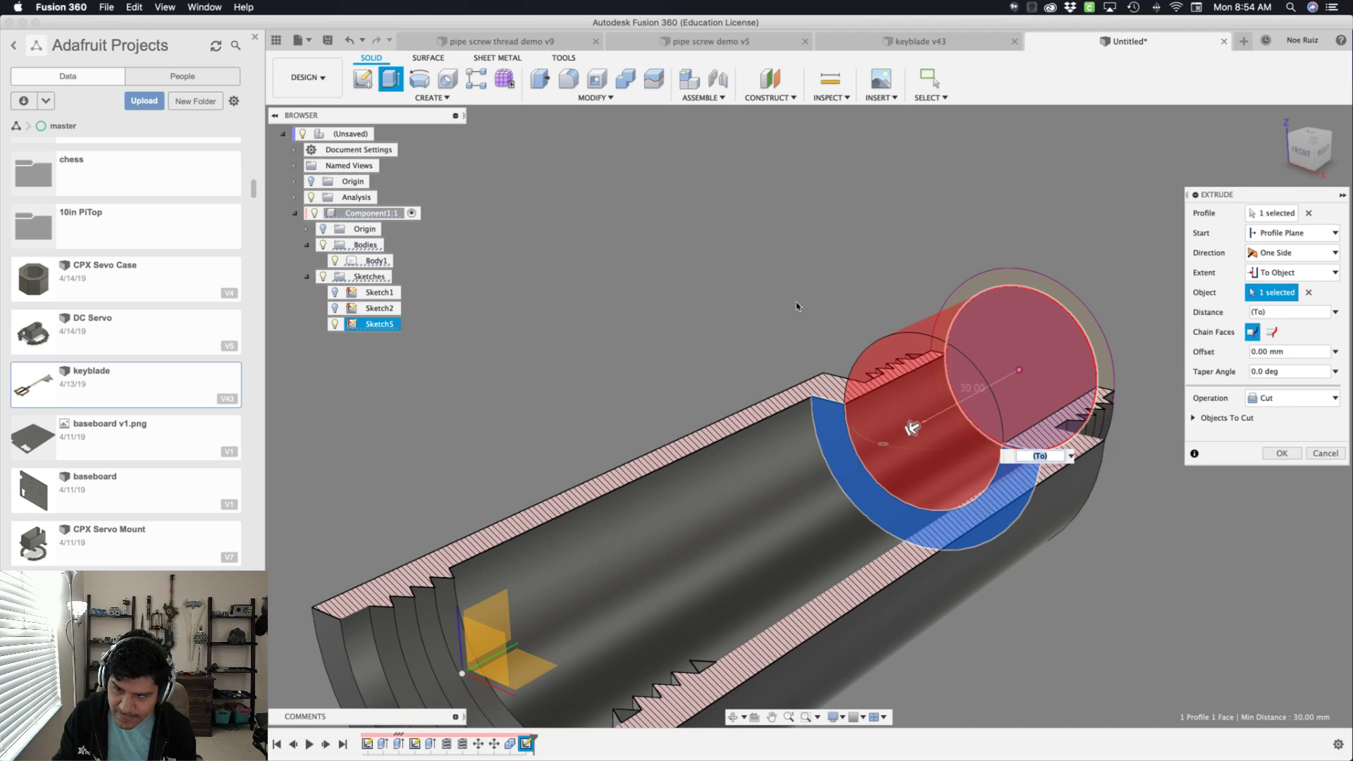
pyautogui.keyDown('shift'); pyautogui.moveTo(895, 441); pyautogui.dragTo(756, 318, button='middle'); pyautogui.keyUp('shift')
pyautogui.scroll(-3, 704, 451)
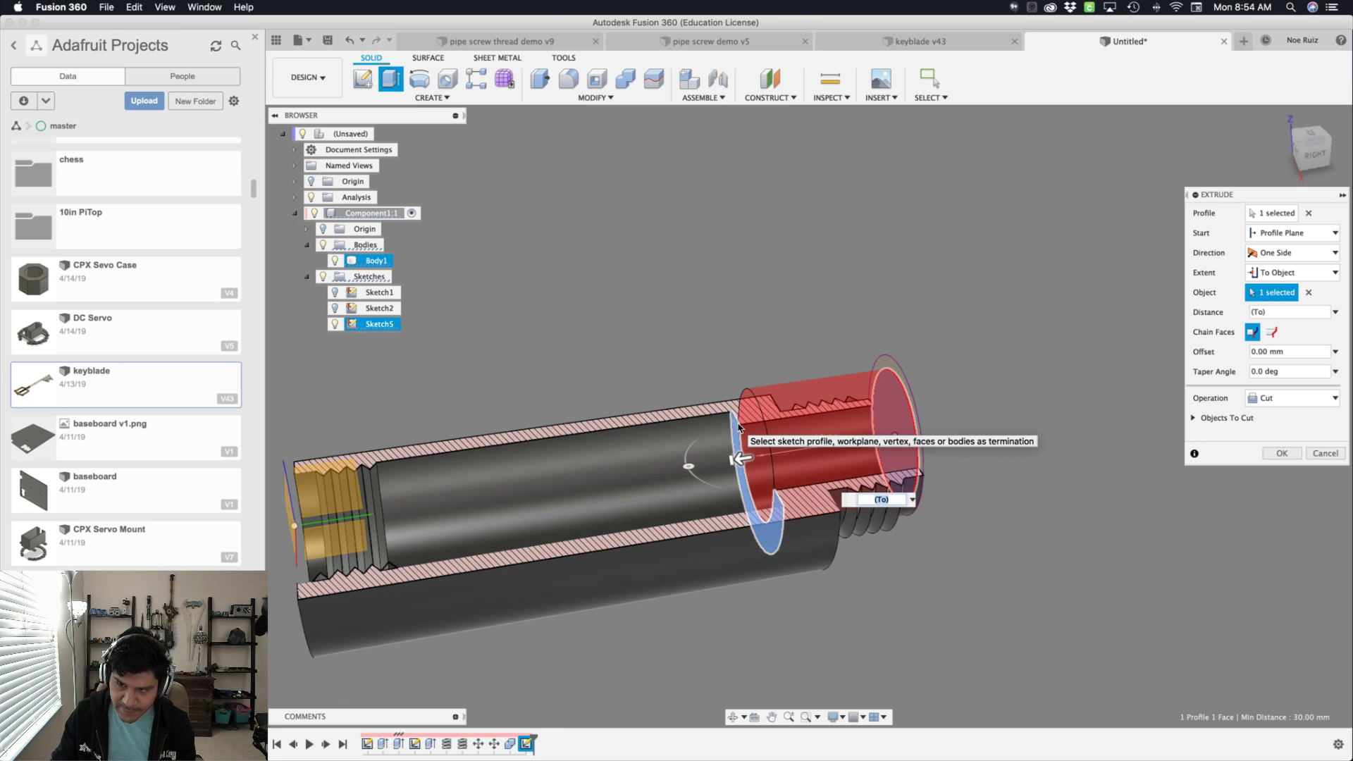
pyautogui.press('Return')
# - Measure the distance between the two circular edges of the ring-shaped ledge inside the bore
pyautogui.keyDown('shift'); pyautogui.moveTo(596, 352); pyautogui.dragTo(647, 346, button='middle'); pyautogui.keyUp('shift')
pyautogui.scroll(5, 760, 361)
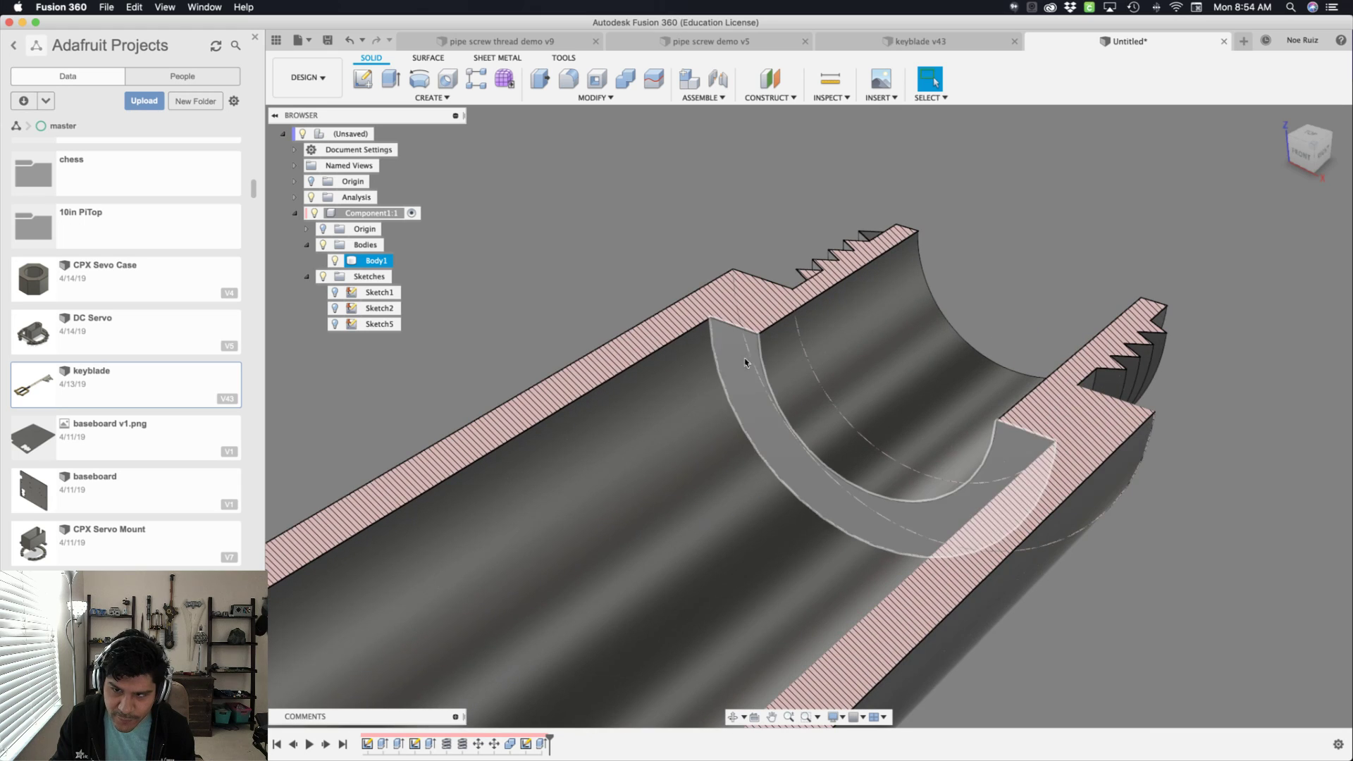
pyautogui.click(736, 368)
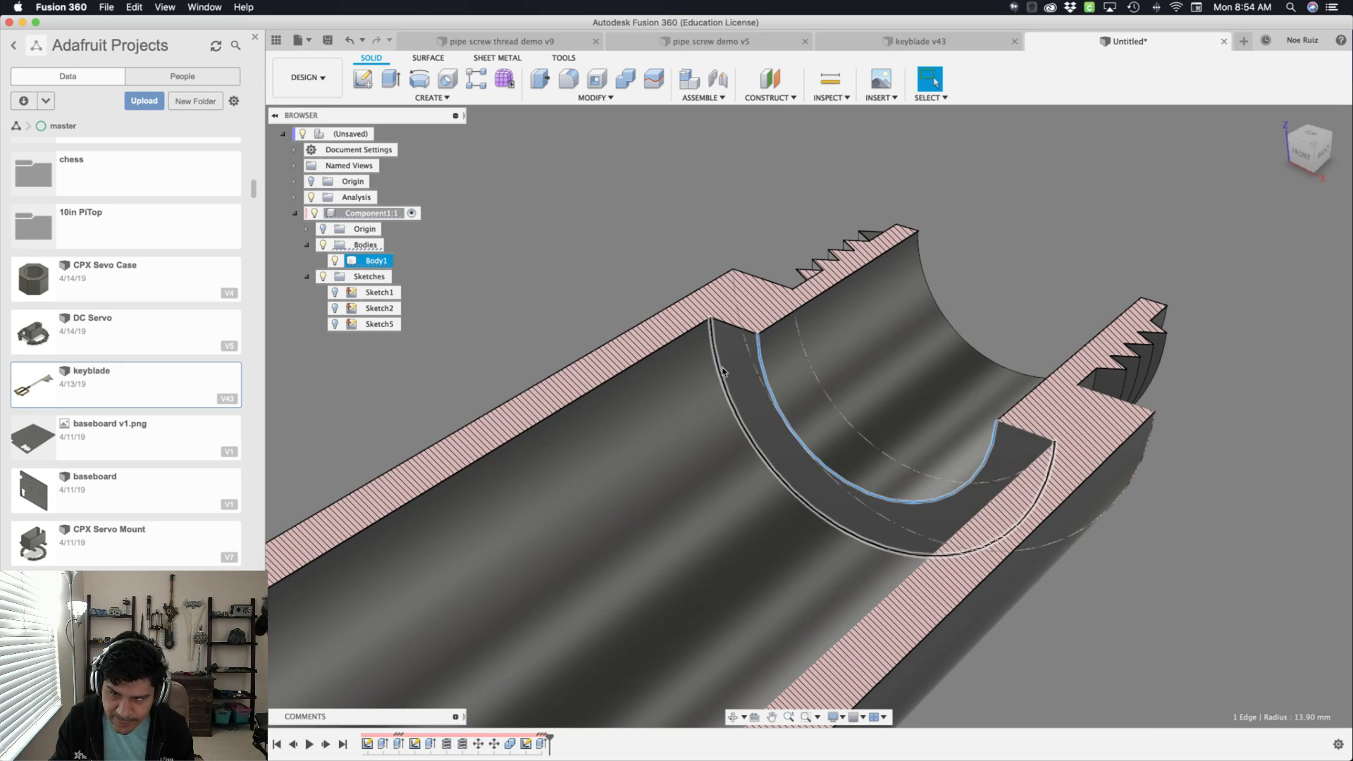
pyautogui.keyDown('shift'); pyautogui.click(763, 372); pyautogui.keyUp('shift')
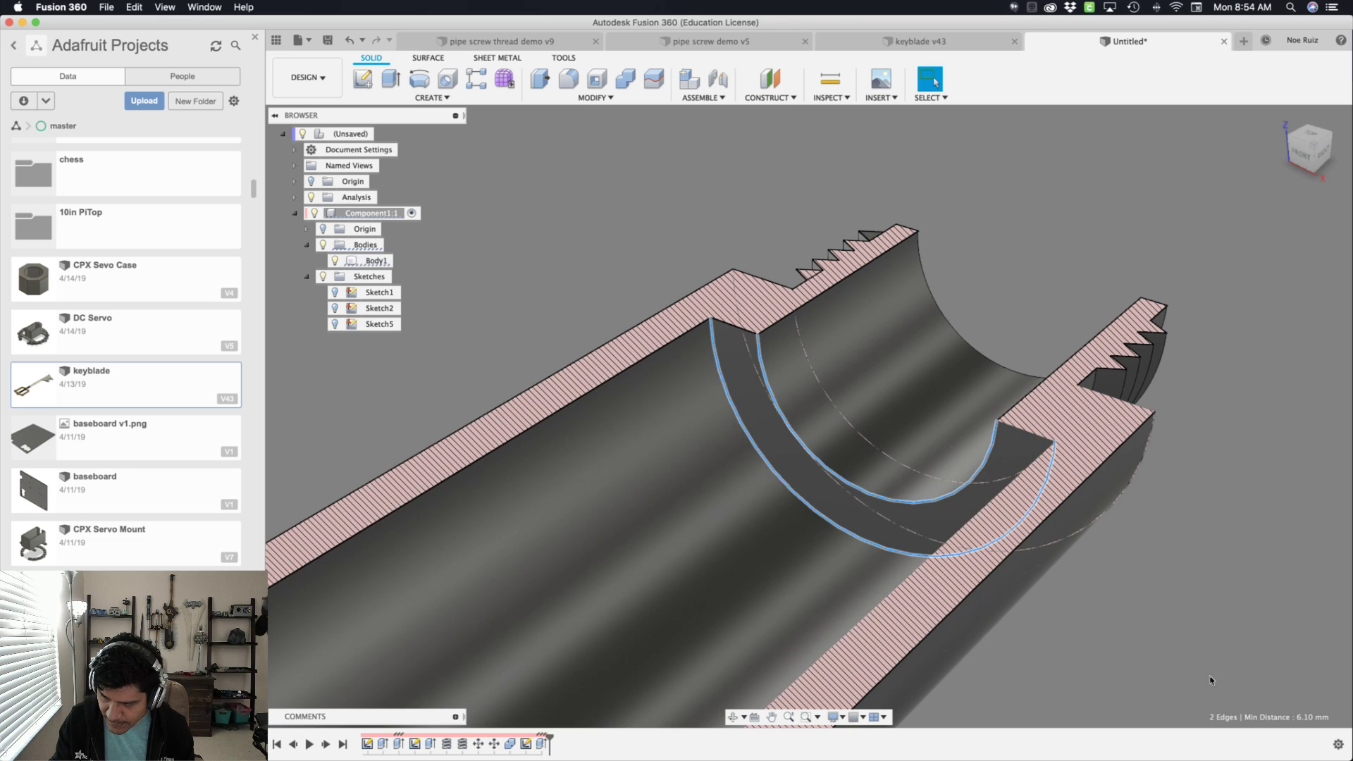
pyautogui.click(1254, 657)
# - Chamfer the larger circular edge of the ledge inside the bore with an equal distance of 6.10 mm
pyautogui.rightClick(845, 521)
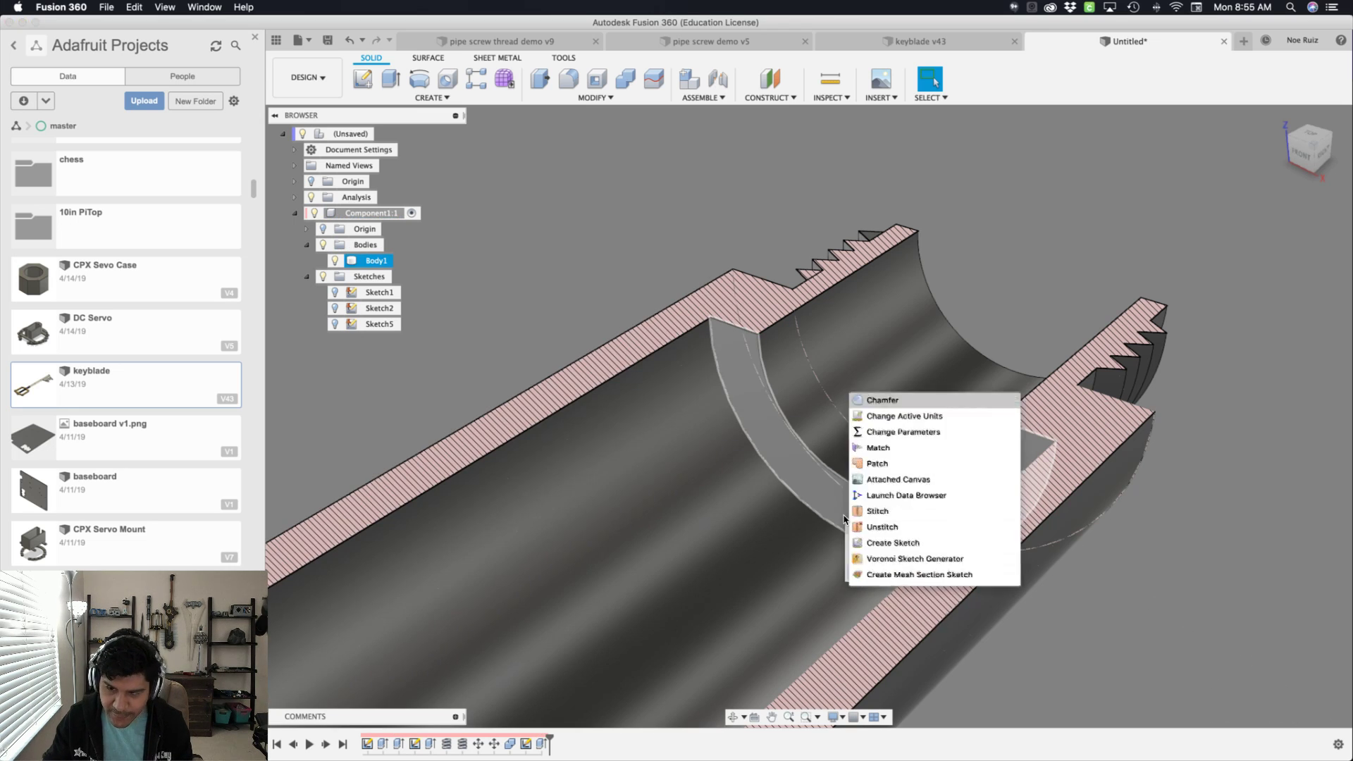
pyautogui.click(883, 399)
pyautogui.click(784, 477)
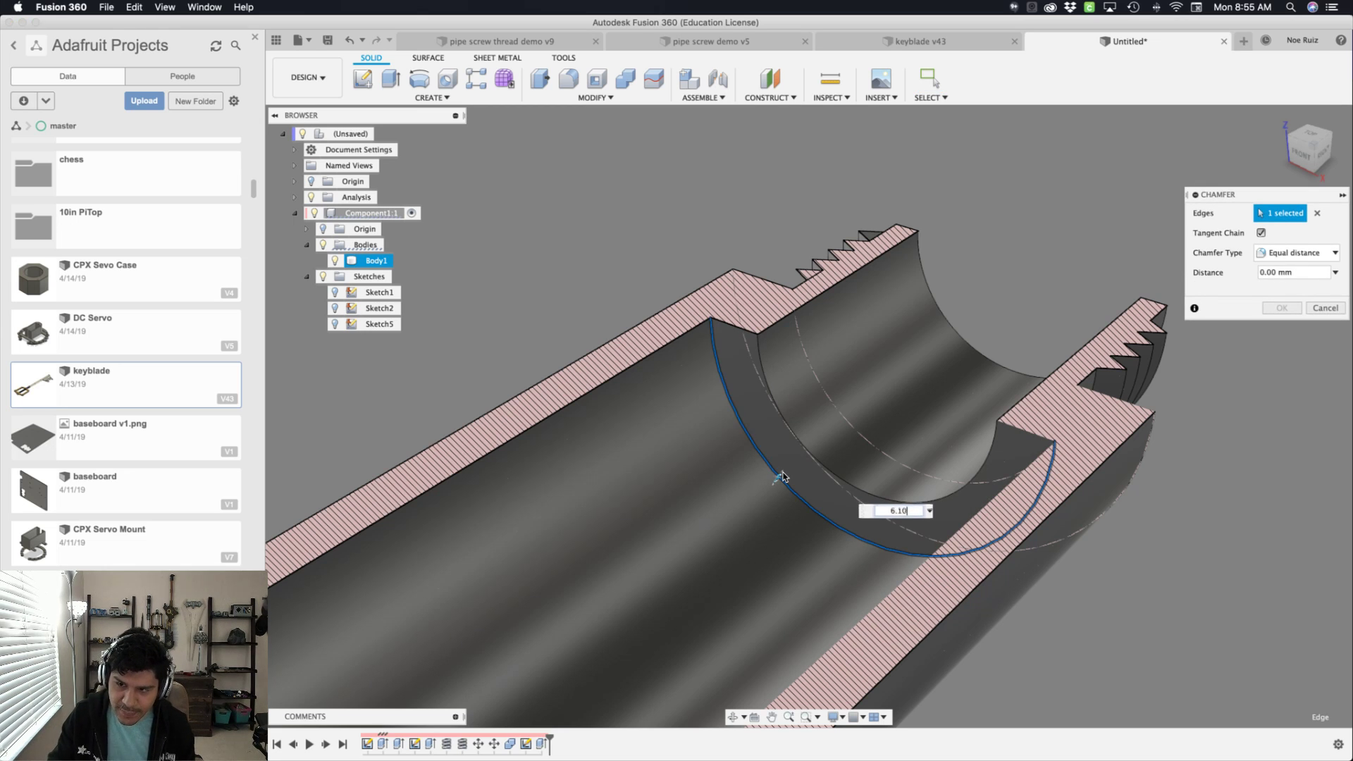
pyautogui.write('6.10')
pyautogui.press('Return')
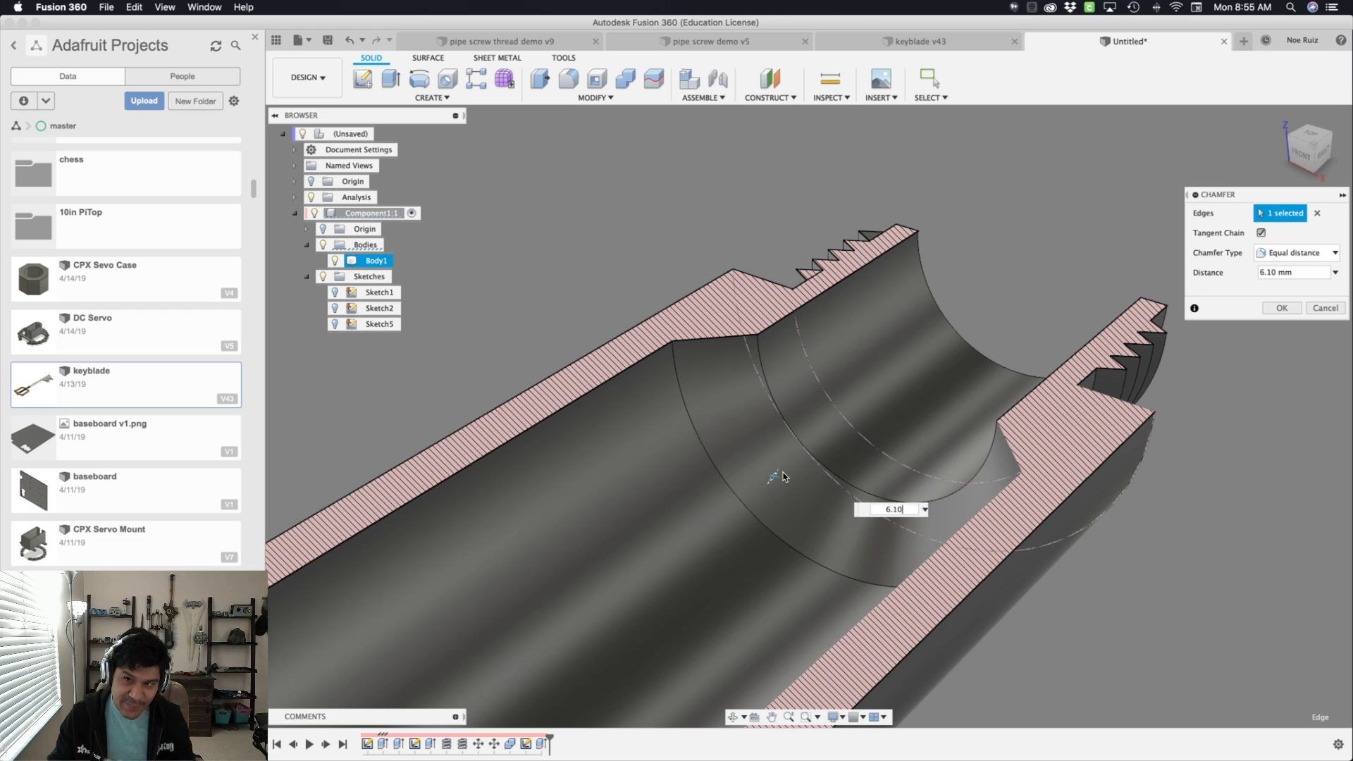
pyautogui.press('Return')
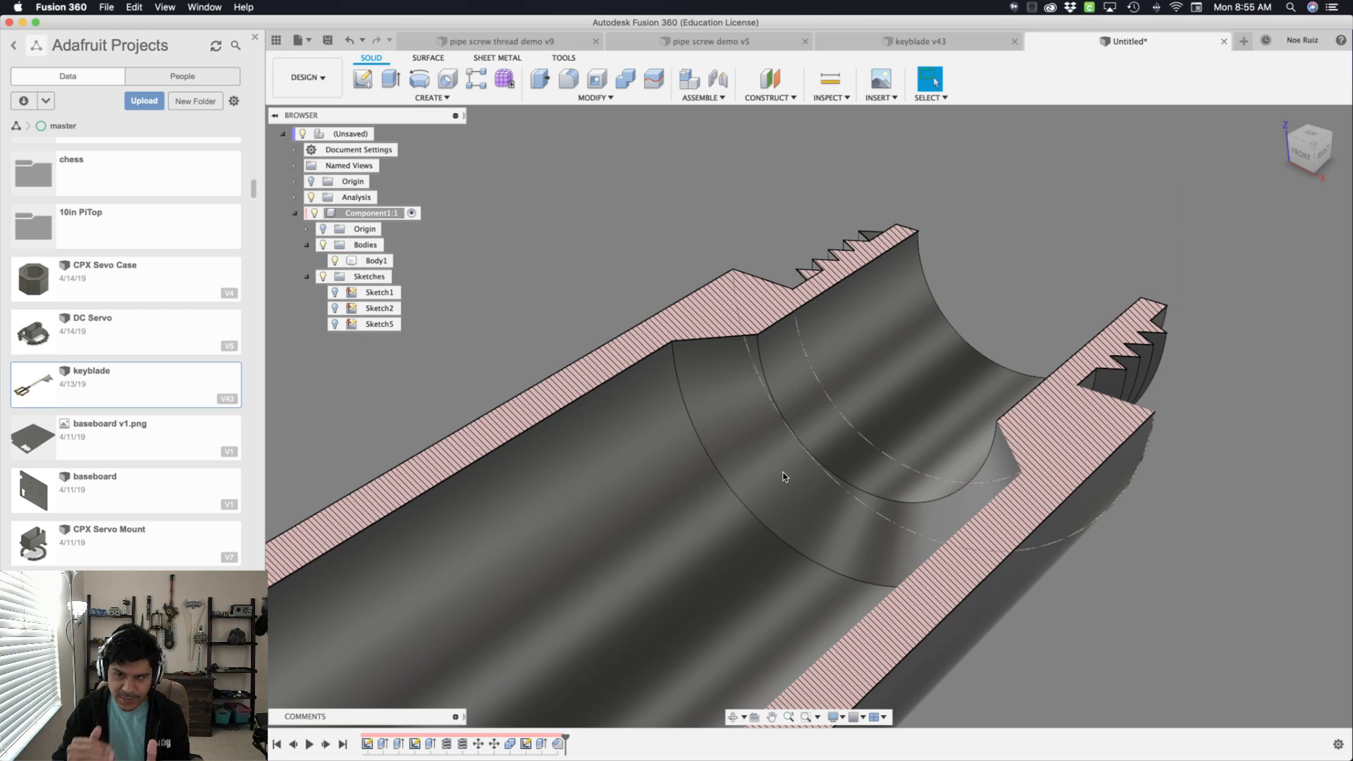
# - Check the sloped bore transition in section and hide the section analysis
pyautogui.scroll(-2, 878, 392)
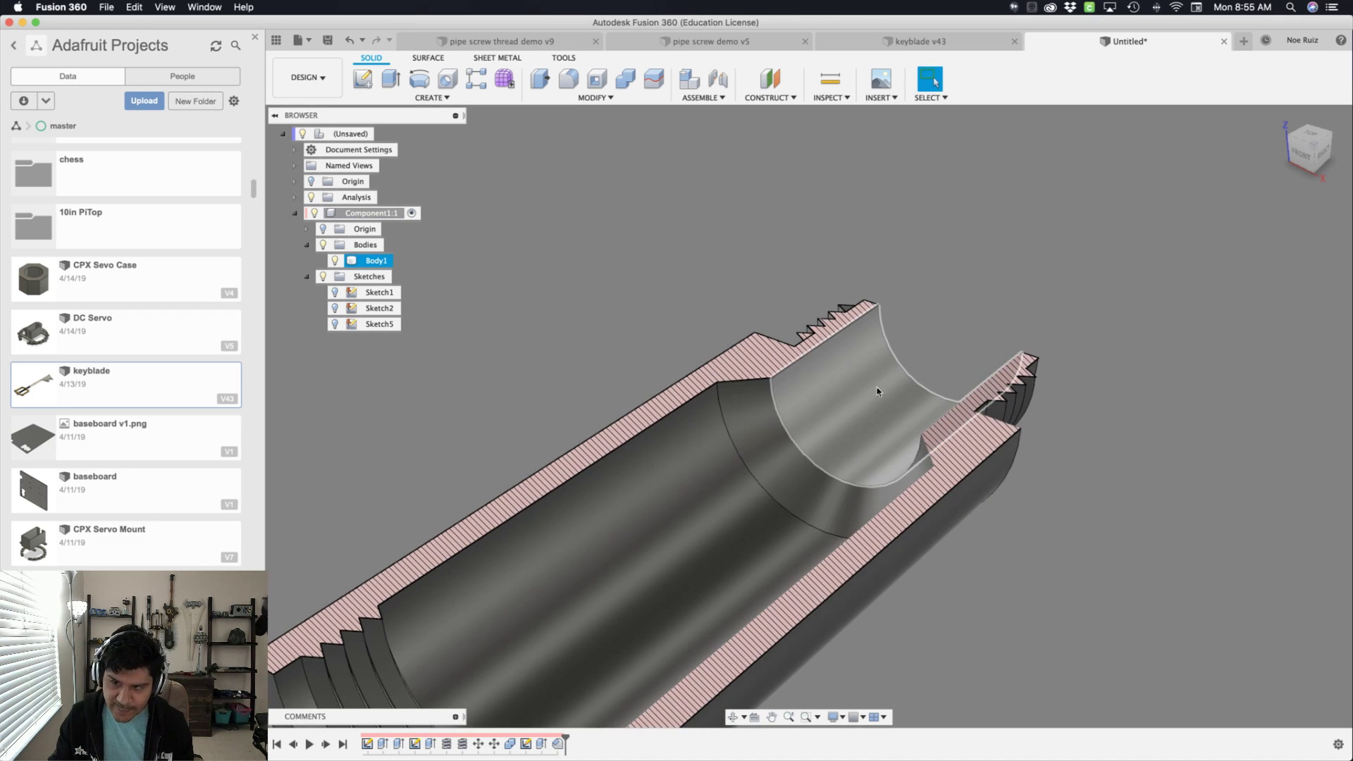
pyautogui.scroll(-2, 1064, 420)
pyautogui.keyDown('shift'); pyautogui.moveTo(1063, 420); pyautogui.dragTo(1114, 493, button='middle'); pyautogui.keyUp('shift')
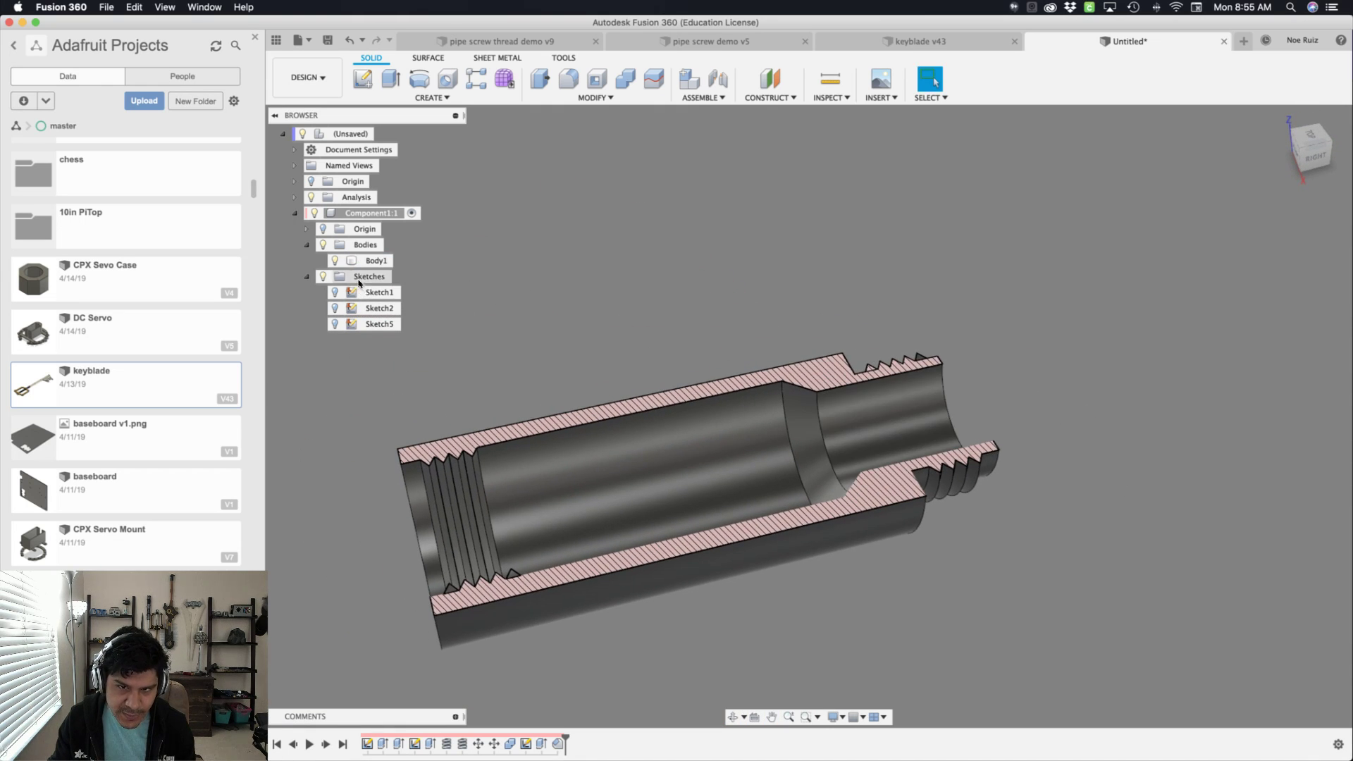
pyautogui.click(310, 198)
# - Try to chamfer the external thread's end edge nearest the plug's free end with the distance thread - 0.3 mm
pyautogui.keyDown('shift'); pyautogui.moveTo(1159, 434); pyautogui.dragTo(691, 366, button='middle'); pyautogui.keyUp('shift')
pyautogui.click(687, 365)
pyautogui.scroll(5, 687, 365)
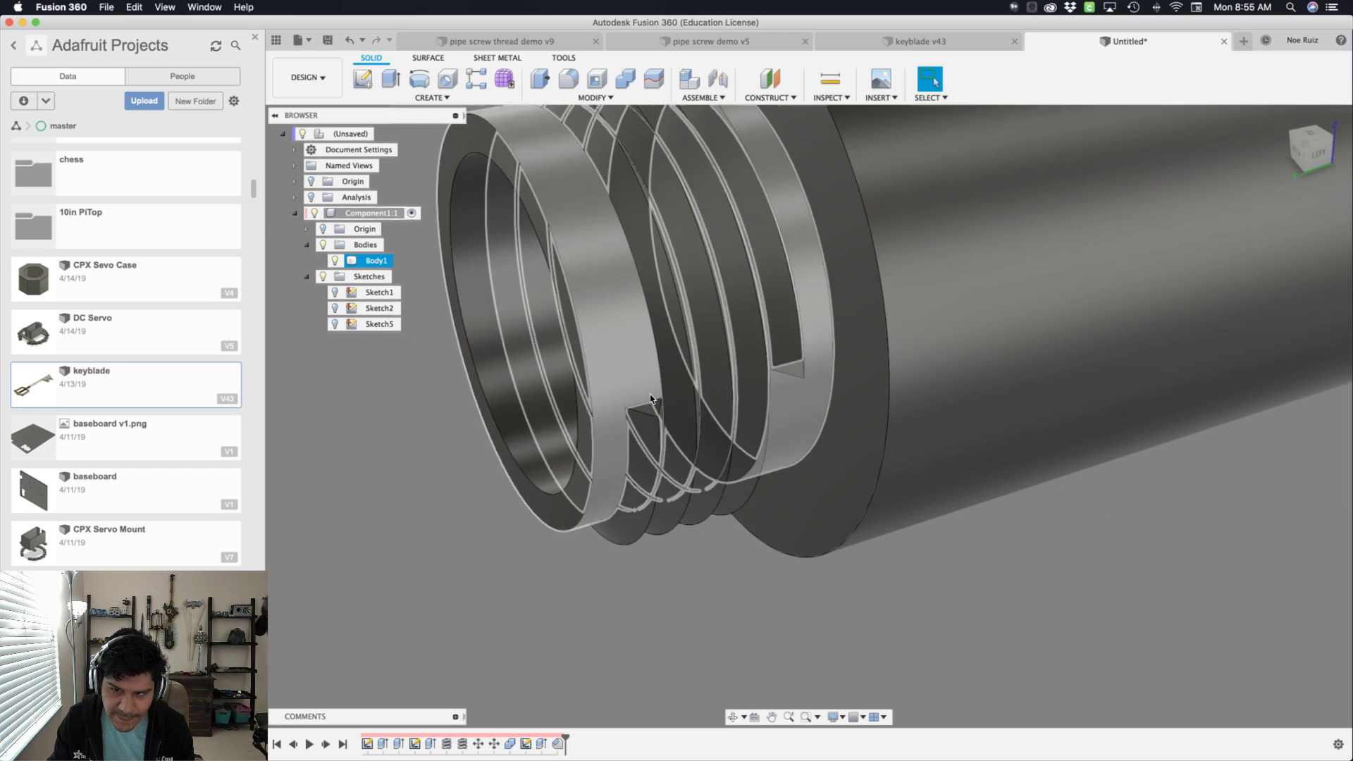
pyautogui.scroll(5, 649, 401)
pyautogui.click(646, 412)
pyautogui.write('s')
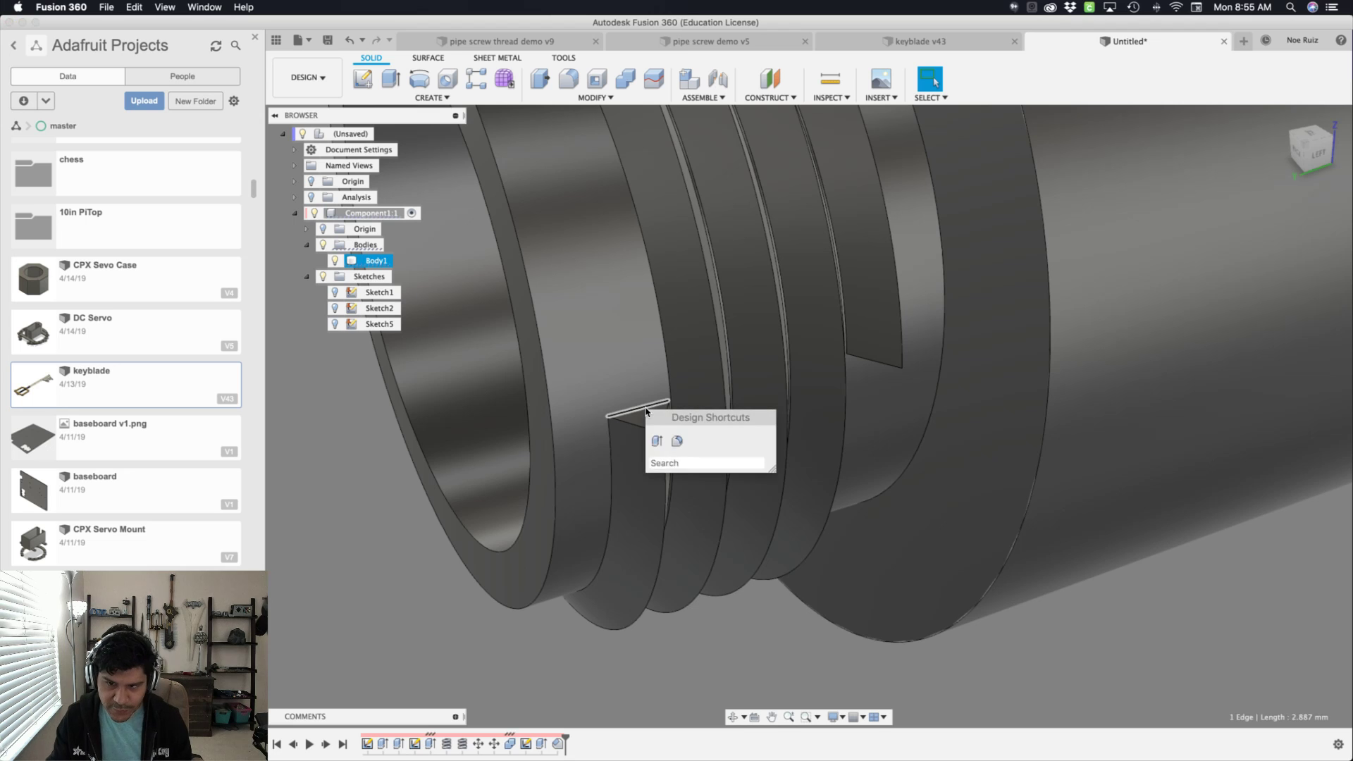
pyautogui.write('cha')
pyautogui.press('Return')
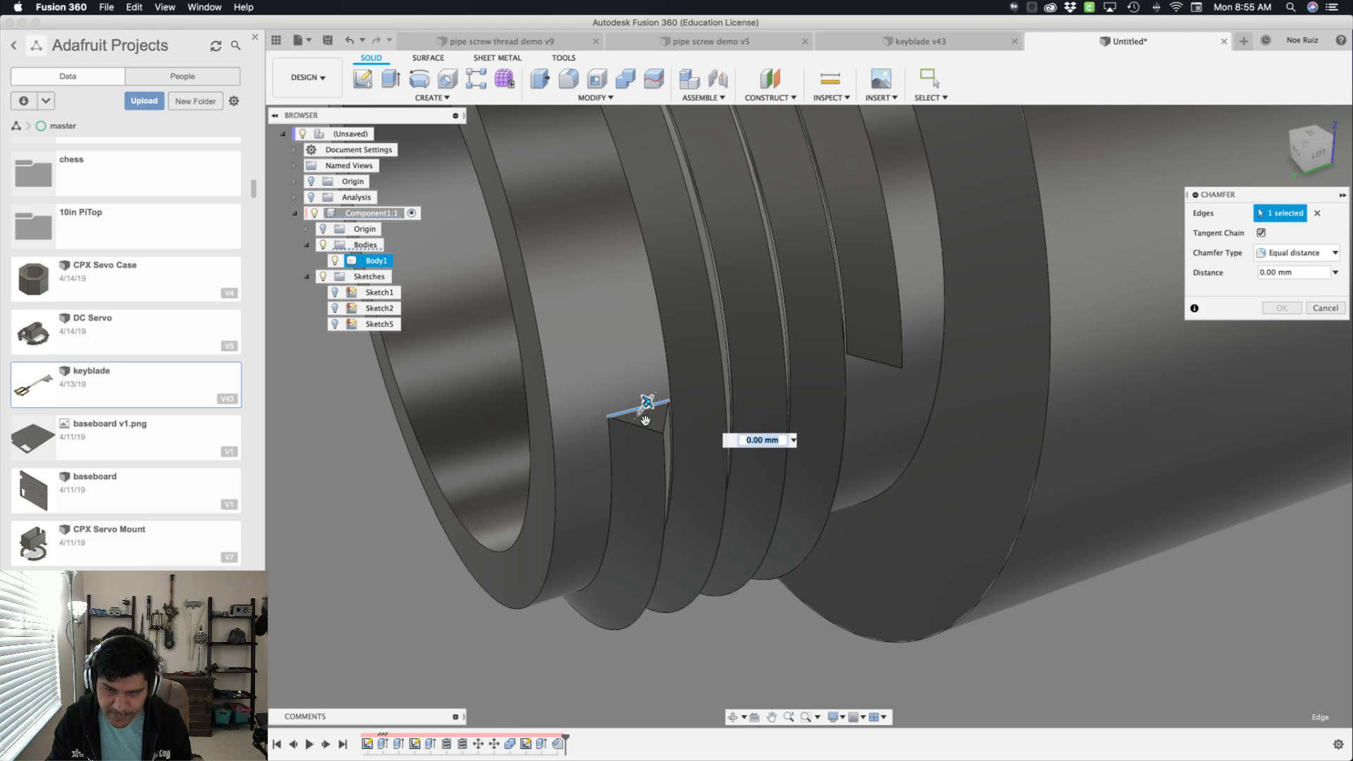
pyautogui.write('thread')
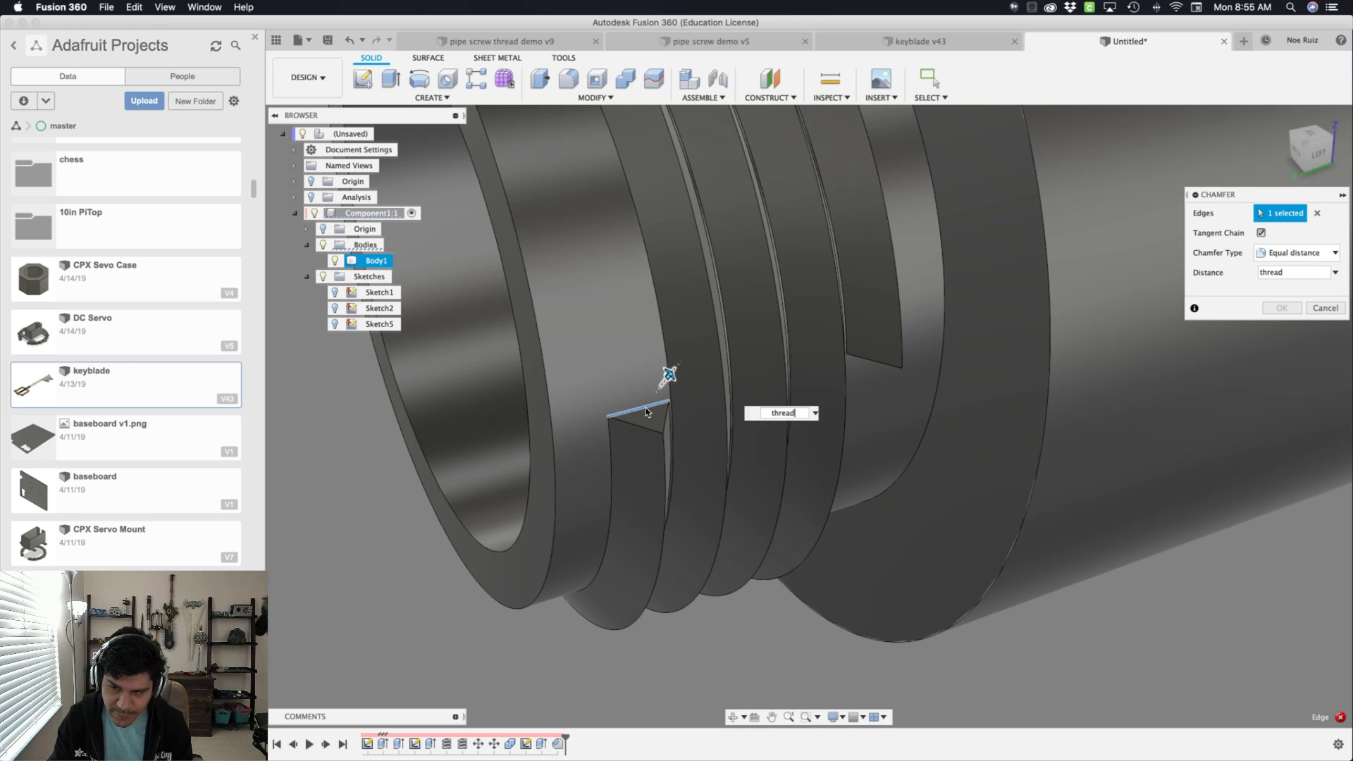
pyautogui.write('-.1')
pyautogui.press('Return')
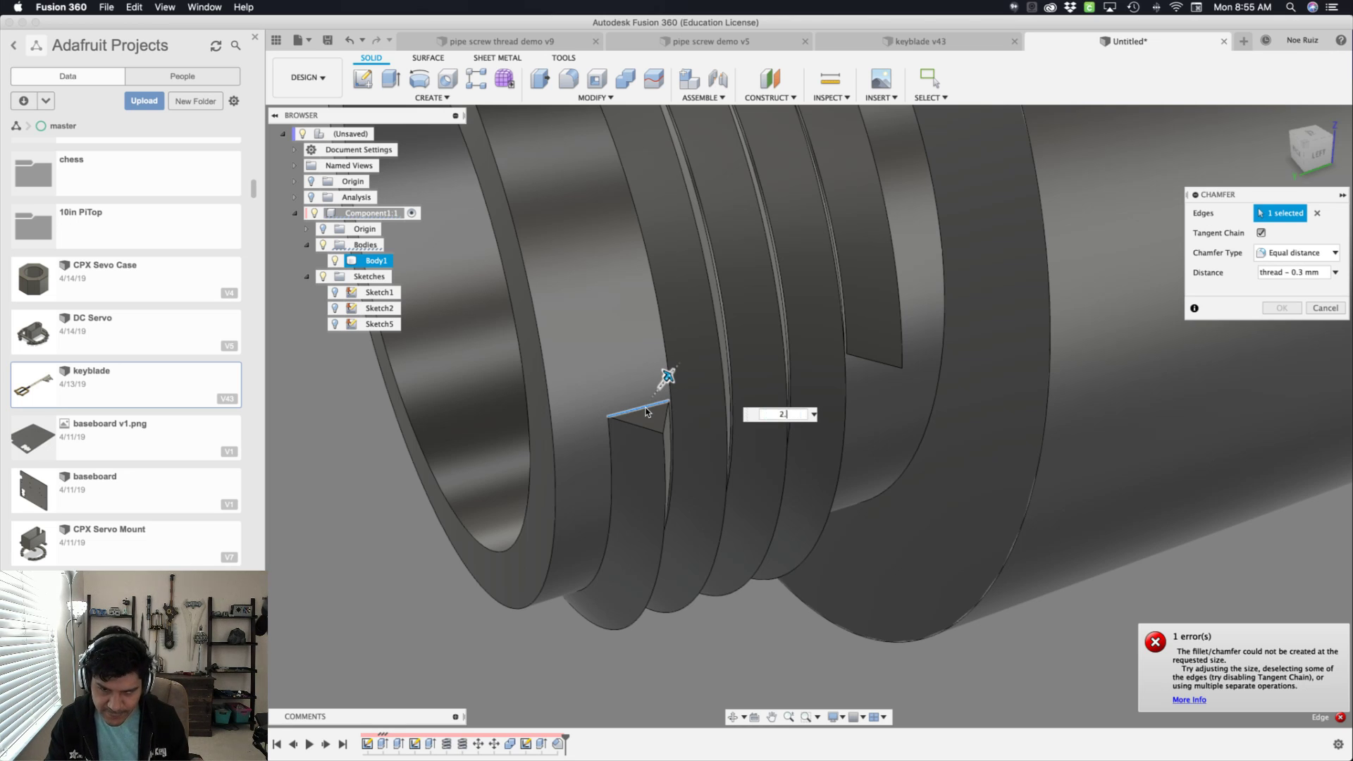
# - Set the chamfer distance to 2.49 mm and add the edge at the external thread's other end
pyautogui.press('Return')
pyautogui.keyDown('shift'); pyautogui.moveTo(655, 386); pyautogui.dragTo(643, 423, button='middle'); pyautogui.keyUp('shift')
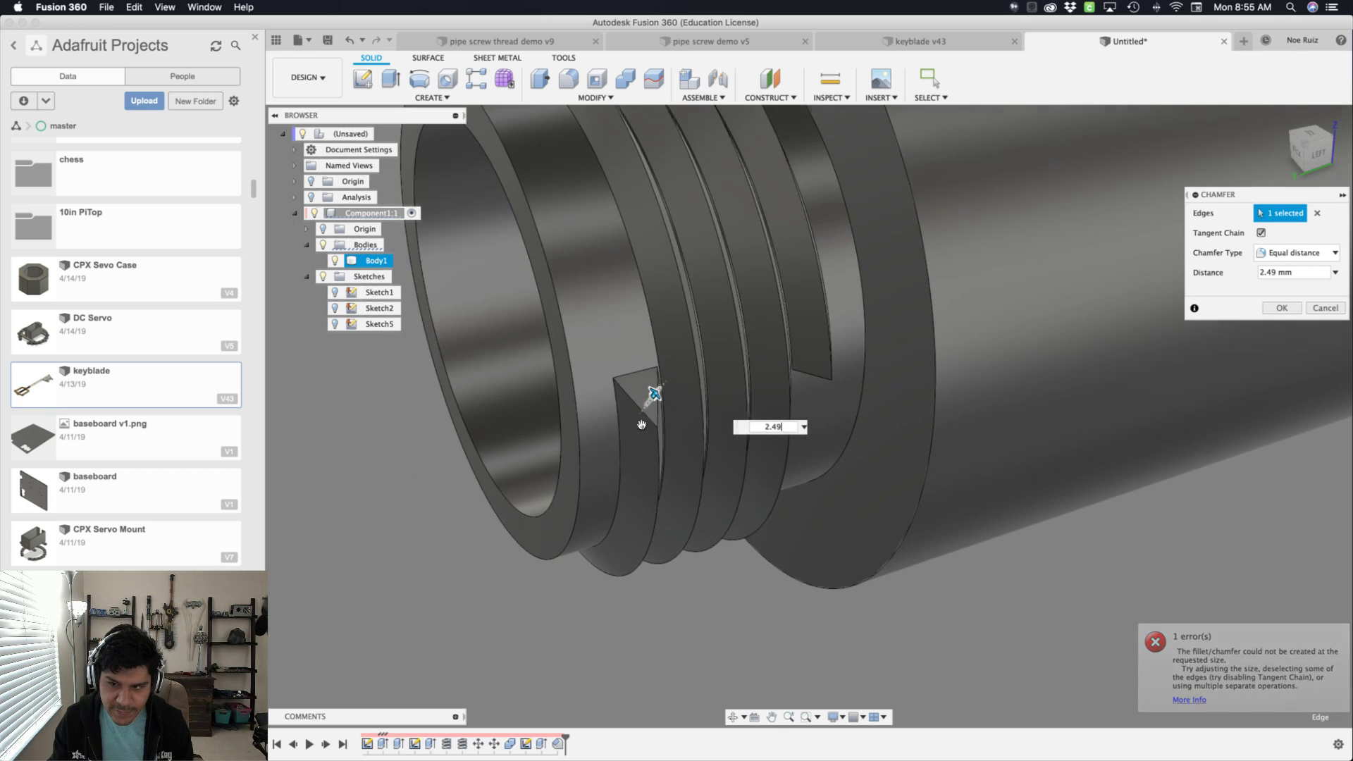
pyautogui.keyDown('shift'); pyautogui.moveTo(752, 573); pyautogui.dragTo(486, 179, button='middle'); pyautogui.keyUp('shift')
pyautogui.click(802, 323)
# - Add the internal thread's two end edges to the chamfer selection and apply the 2.49 mm equal-distance chamfer
pyautogui.scroll(-5, 803, 310)
pyautogui.keyDown('shift'); pyautogui.moveTo(1125, 371); pyautogui.dragTo(1134, 338, button='middle'); pyautogui.keyUp('shift')
pyautogui.scroll(8, 1114, 349)
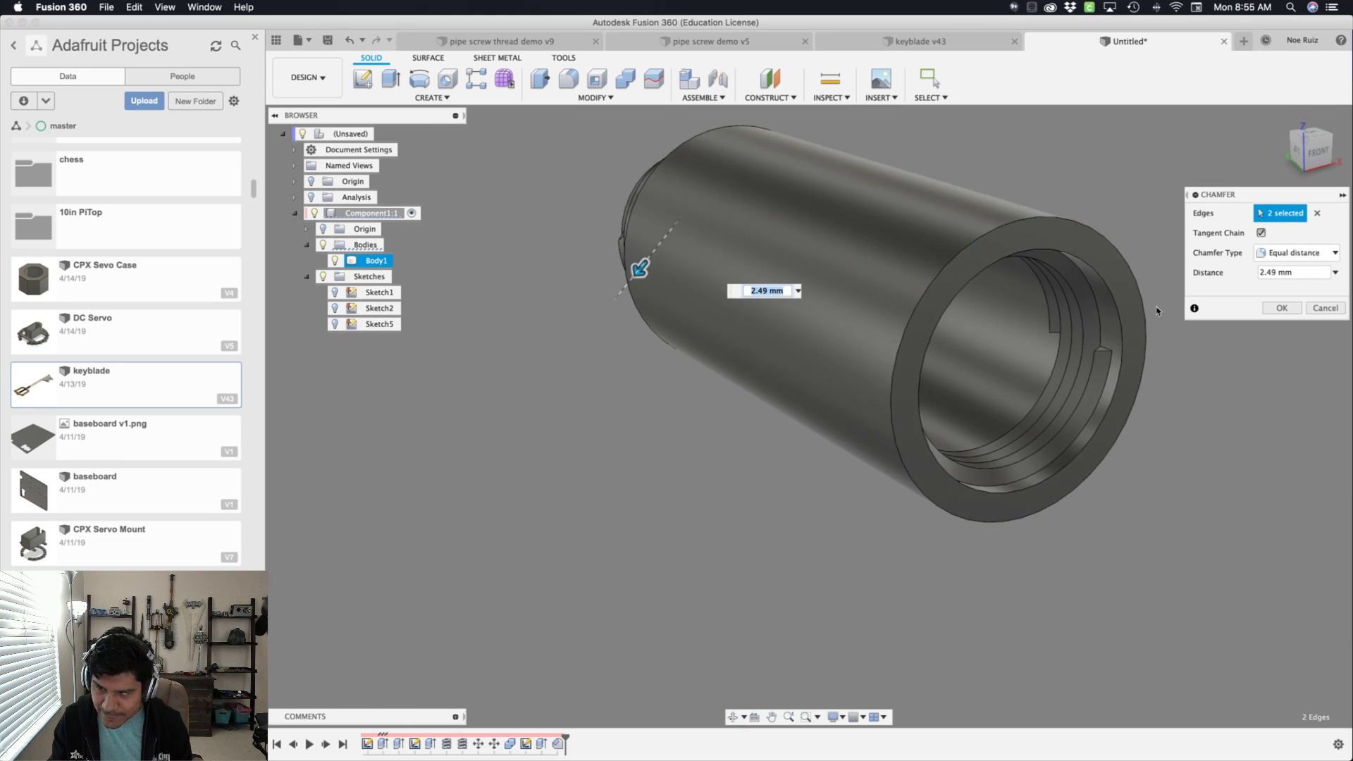
pyautogui.click(1024, 446)
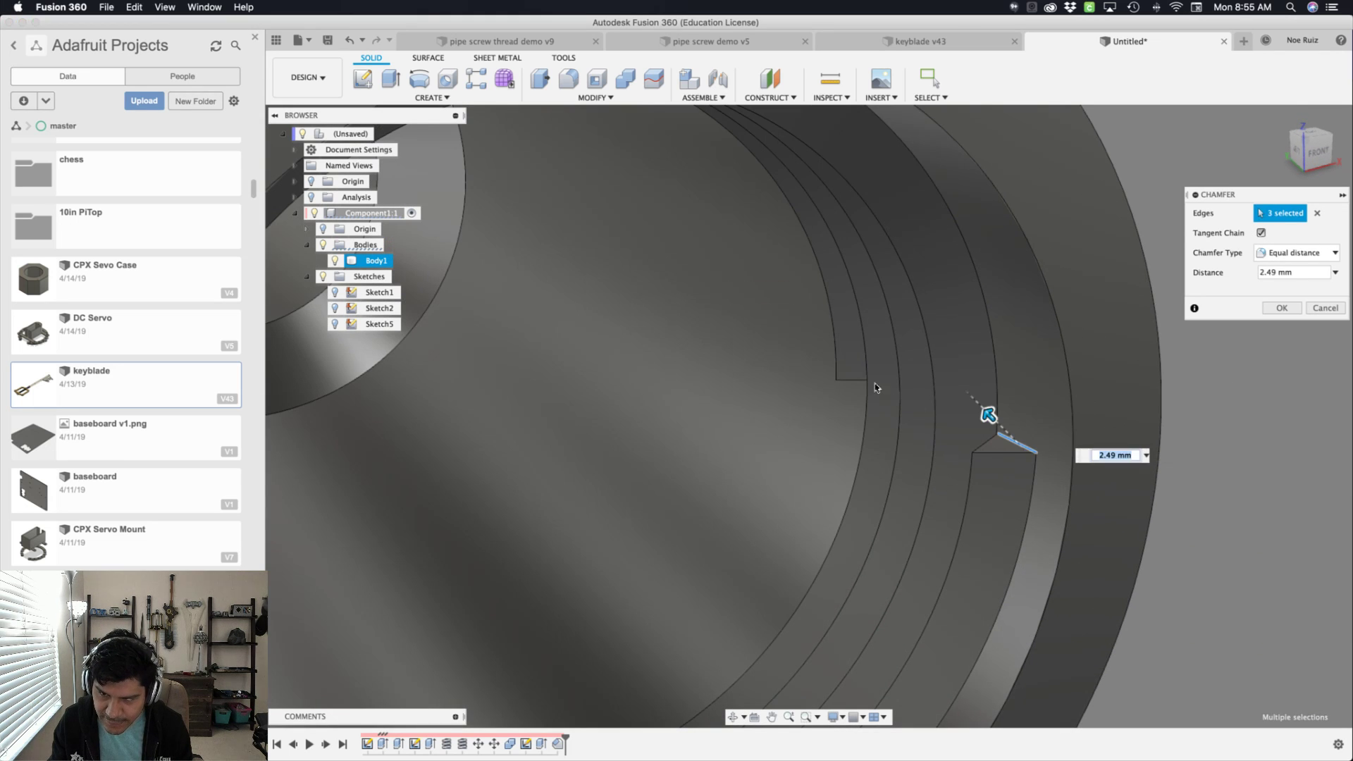
pyautogui.keyDown('shift'); pyautogui.moveTo(746, 415); pyautogui.dragTo(776, 413, button='middle'); pyautogui.keyUp('shift')
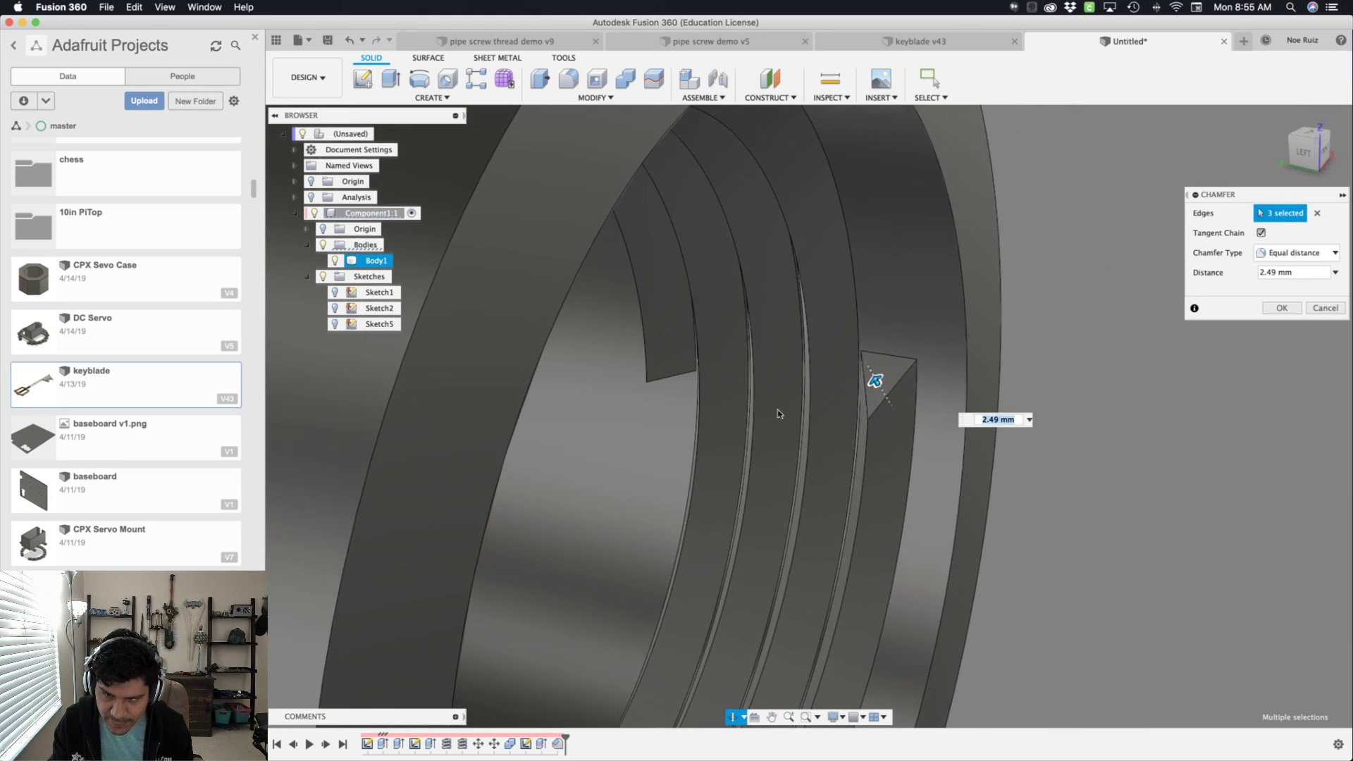
pyautogui.click(673, 369)
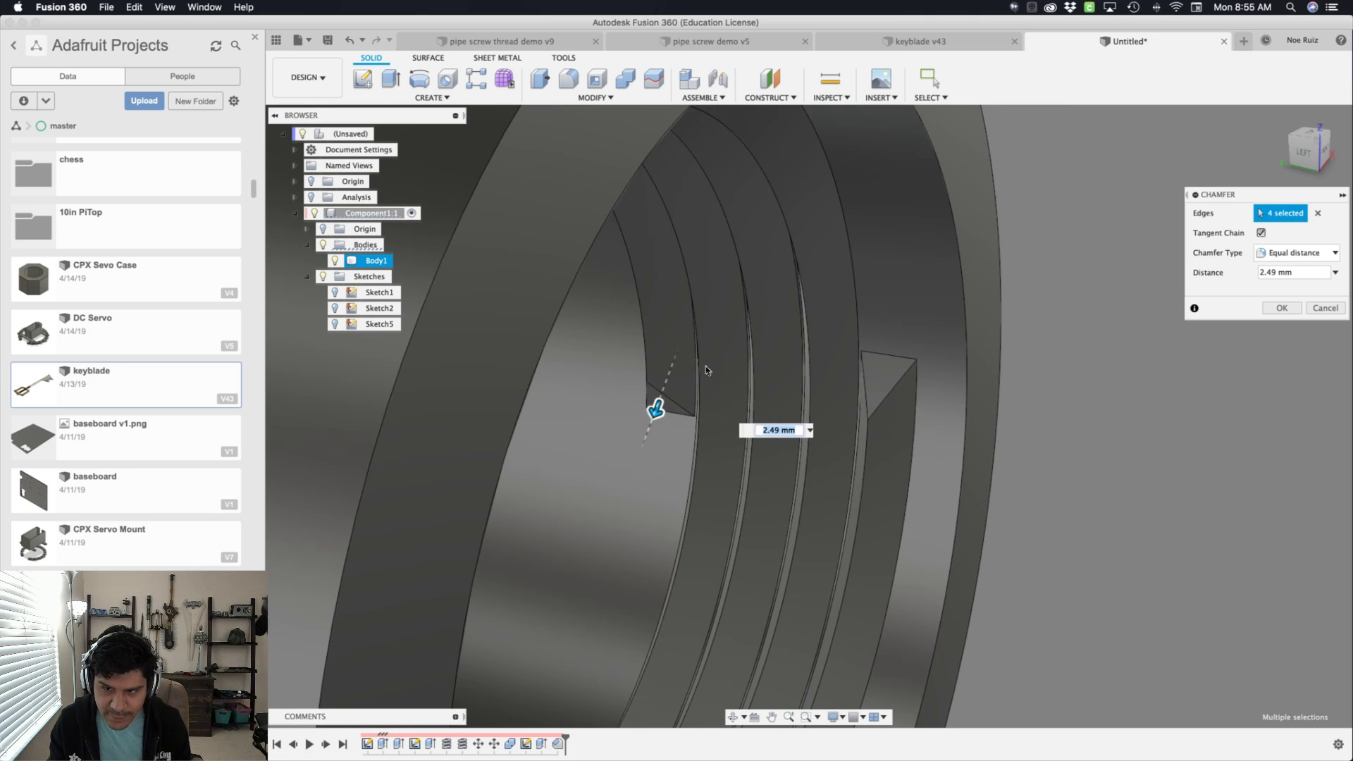
pyautogui.scroll(-5, 842, 375)
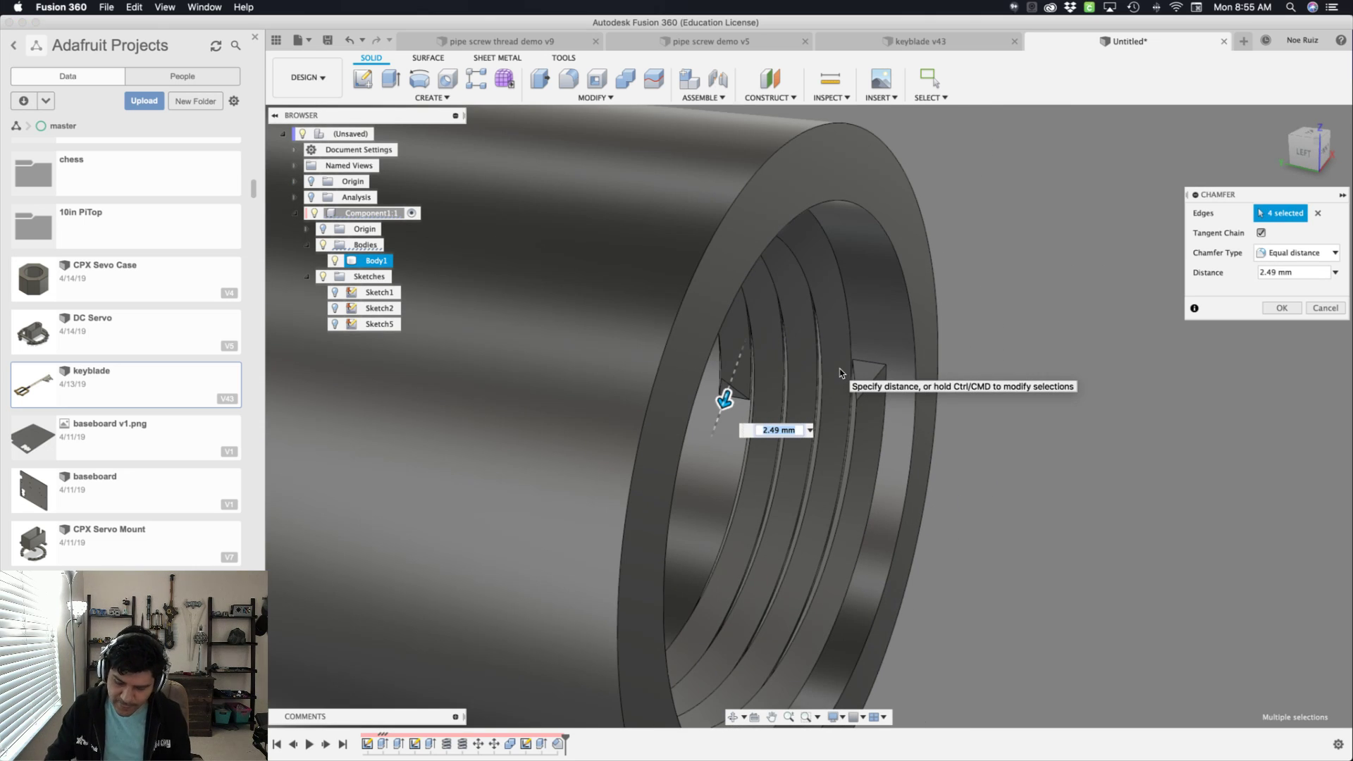
pyautogui.press('Return')
pyautogui.scroll(-5, 897, 383)
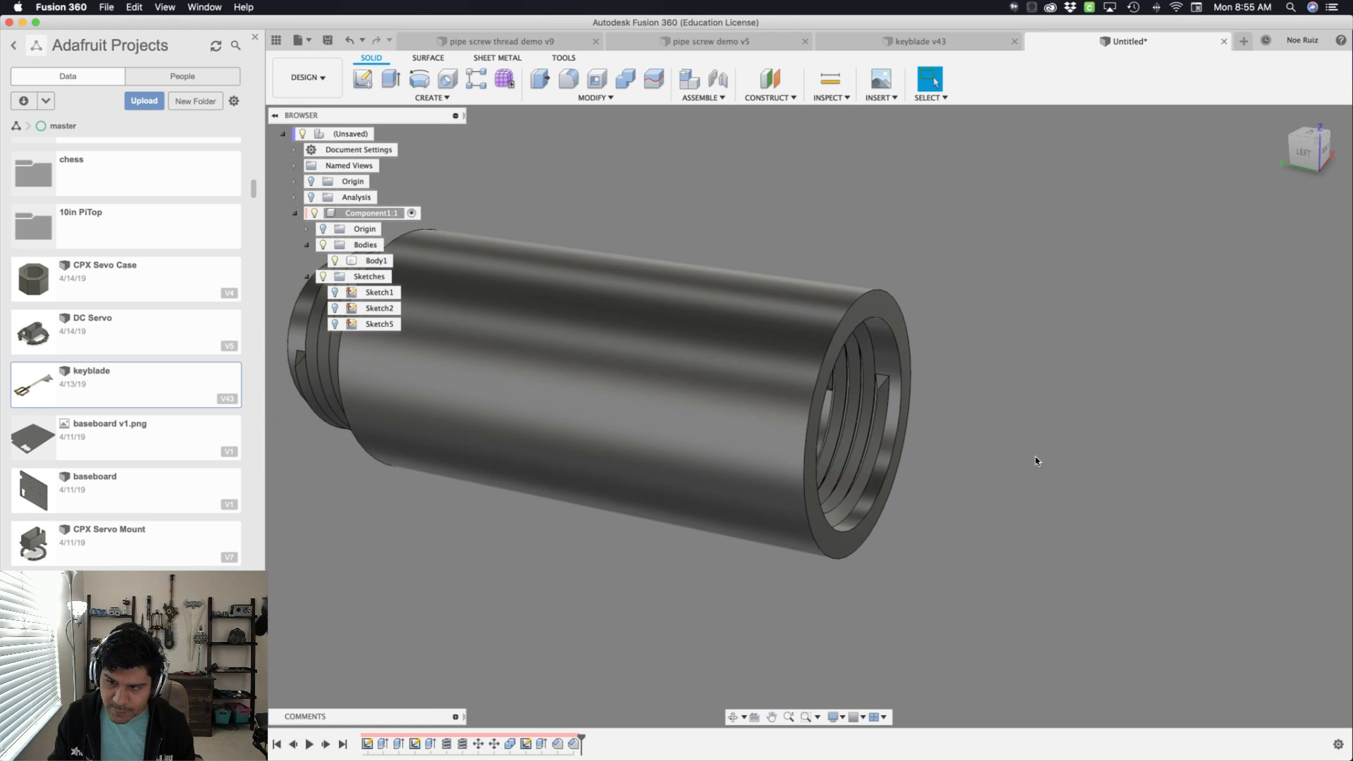
# - Collapse Component1 in the browser and activate the top-level assembly
pyautogui.keyDown('shift'); pyautogui.moveTo(1036, 459); pyautogui.dragTo(1022, 255, button='middle'); pyautogui.keyUp('shift')
pyautogui.click(294, 212)
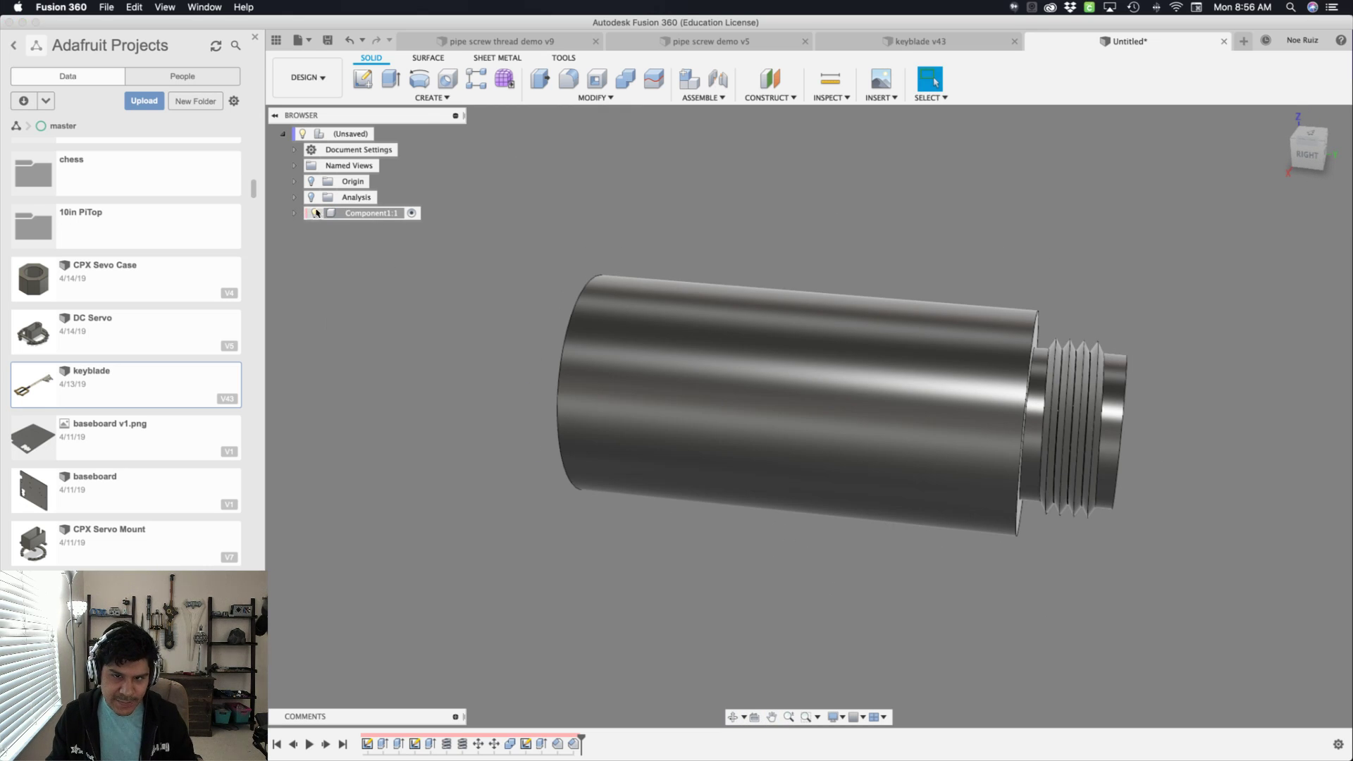
pyautogui.click(381, 133)
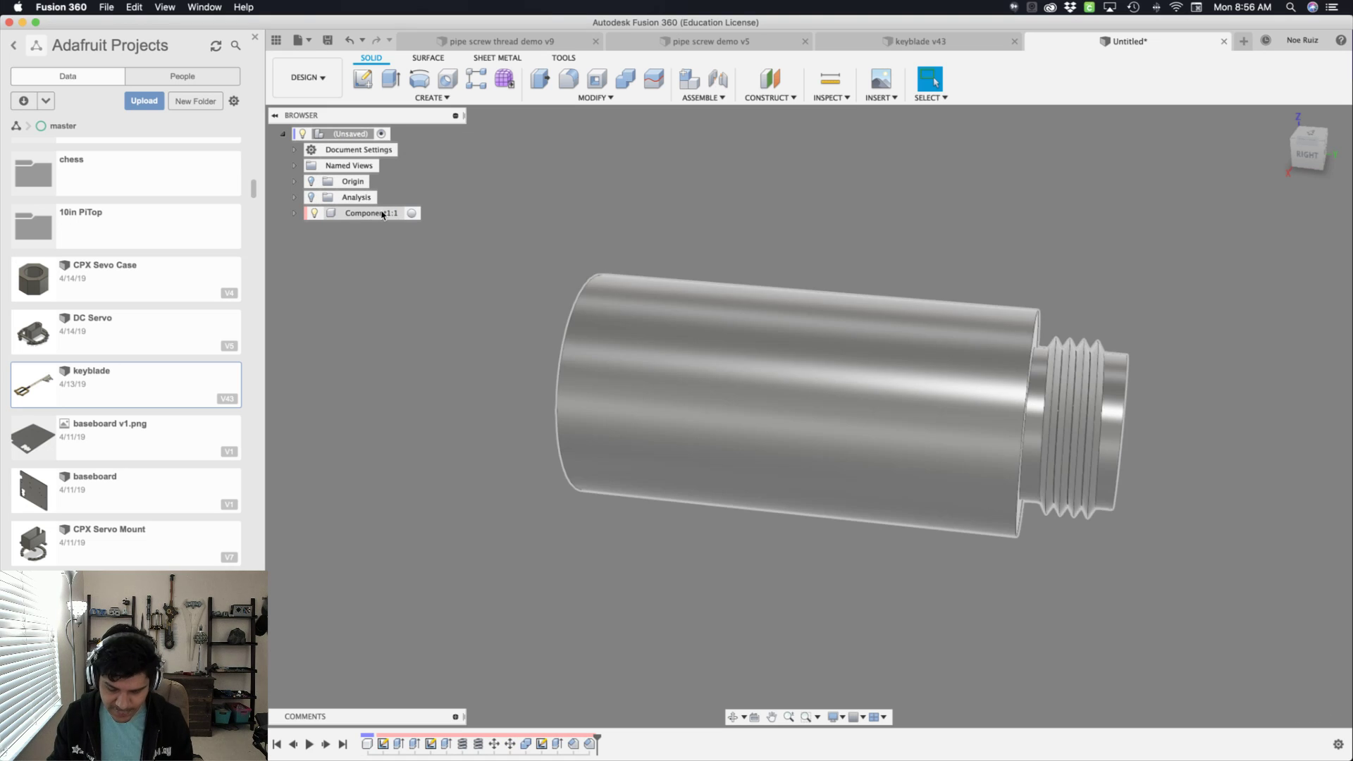
# - Create a copy of Component1 and move it 145 mm along the Y direction
pyautogui.press('m')
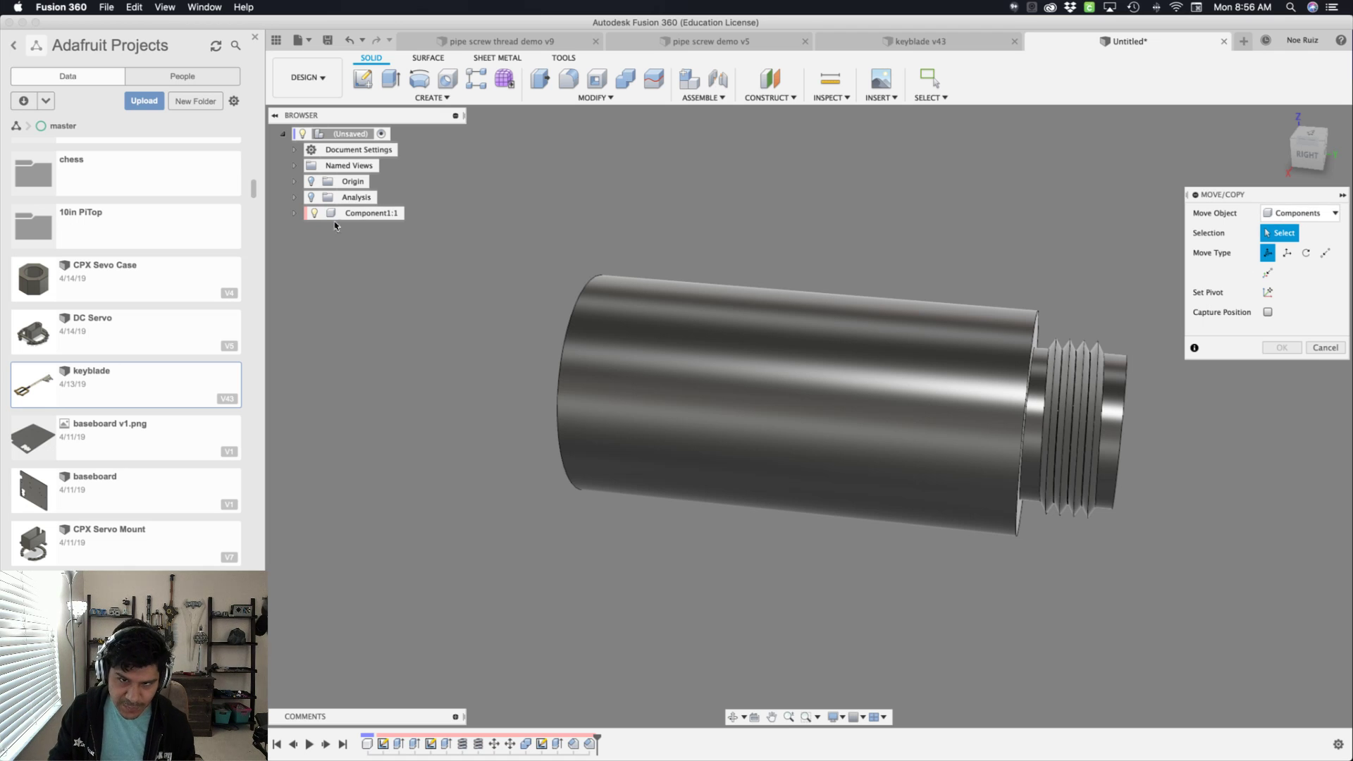
pyautogui.click(368, 213)
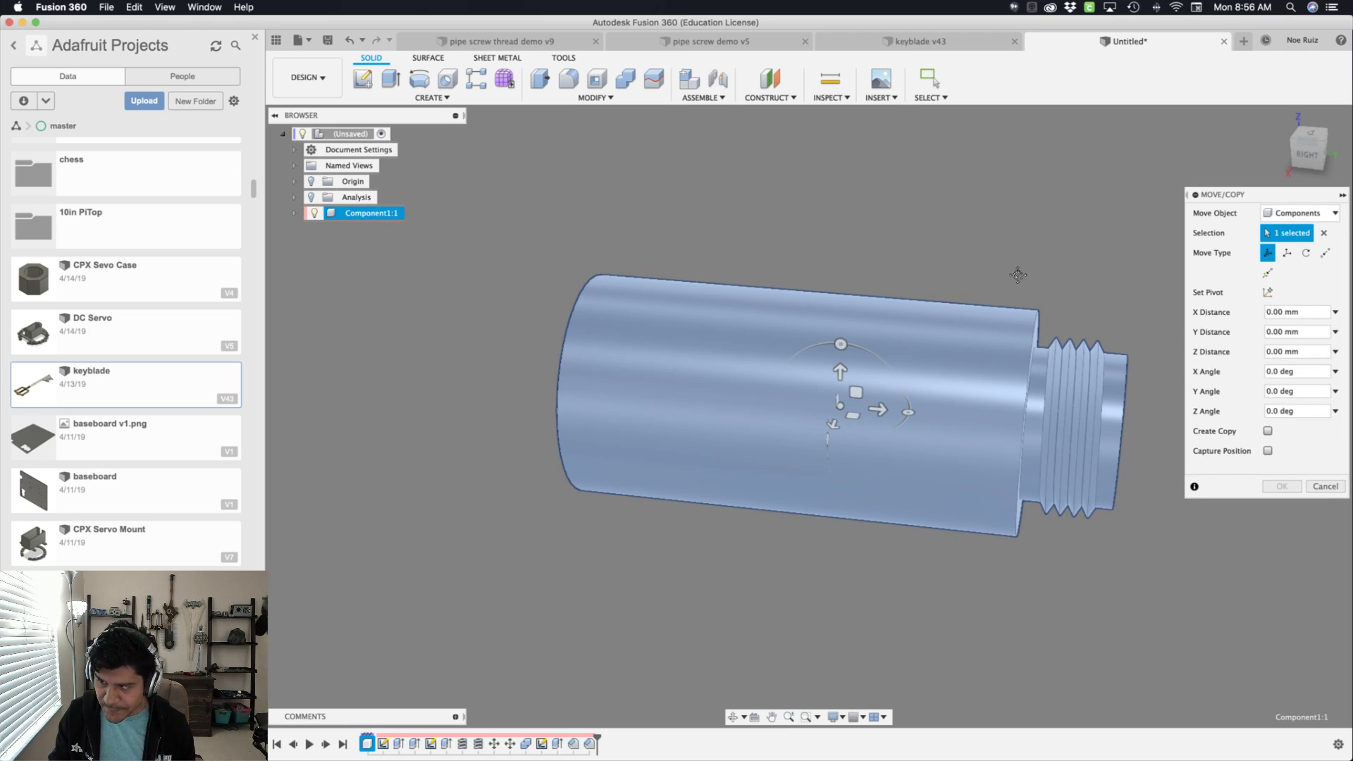
pyautogui.moveTo(1018, 274); pyautogui.dragTo(971, 277, button='middle')
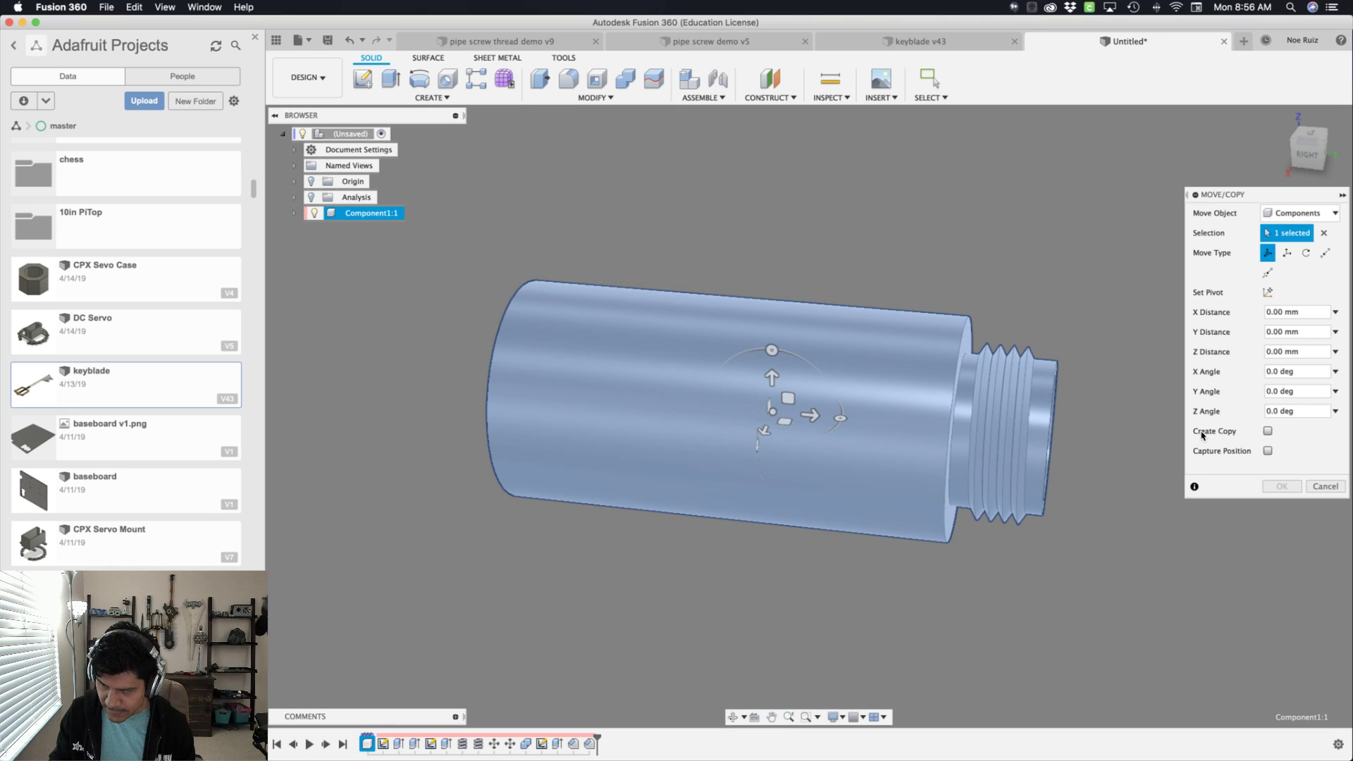
pyautogui.click(1267, 431)
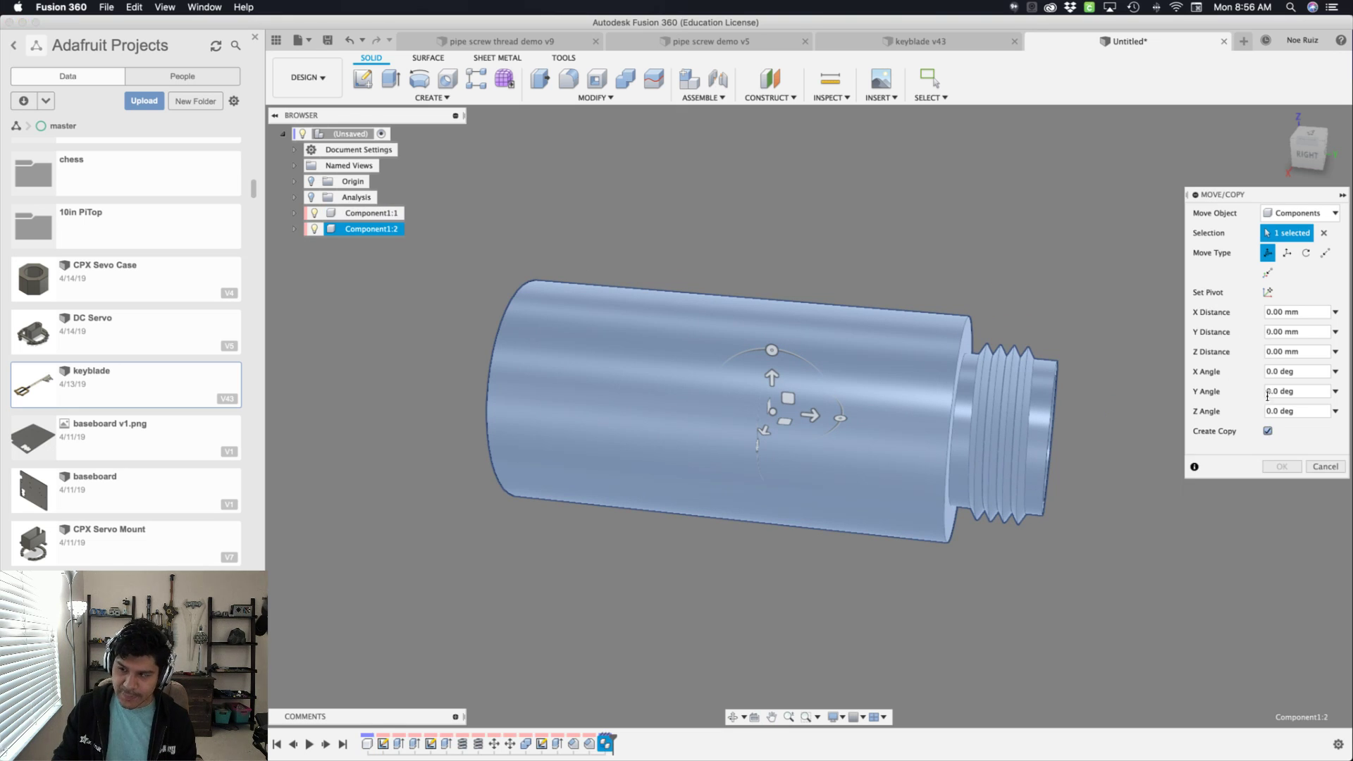
pyautogui.click(1306, 133)
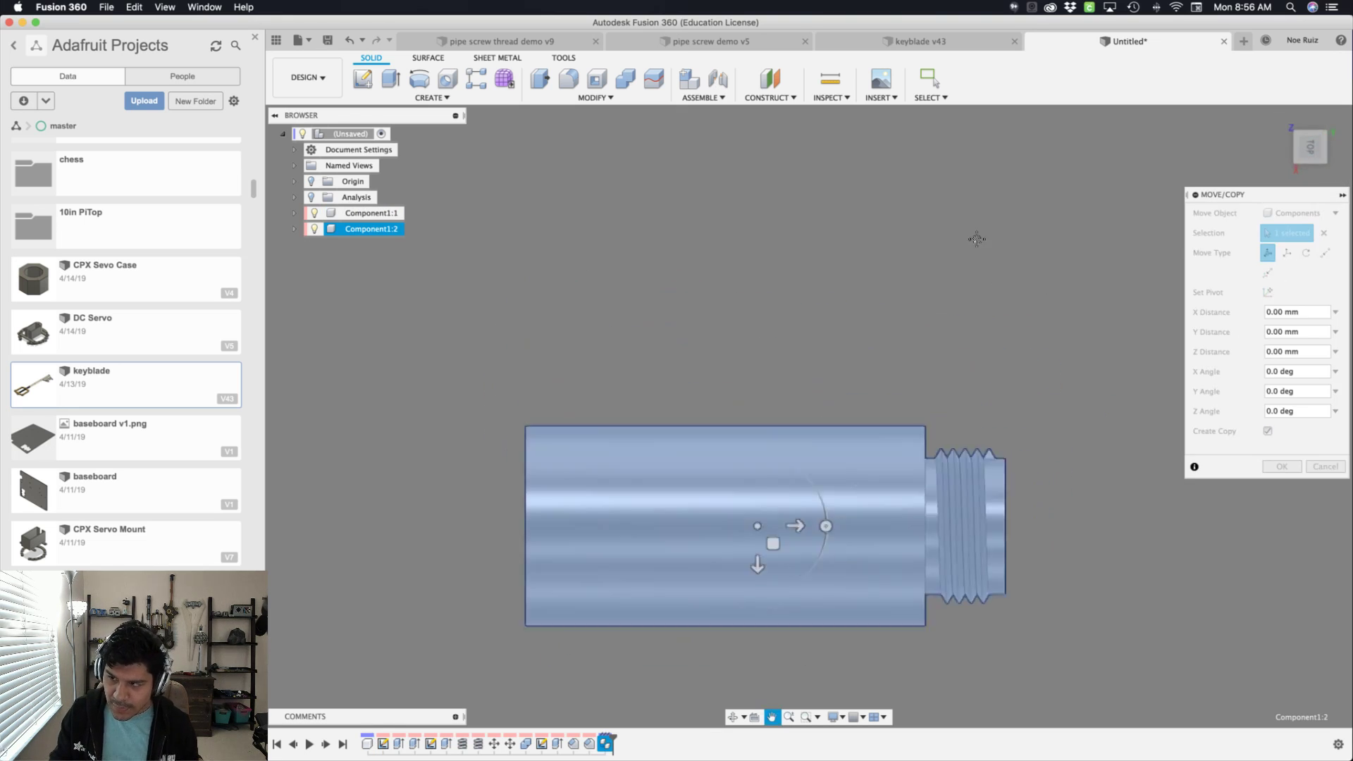
pyautogui.moveTo(709, 460); pyautogui.dragTo(1280, 481)
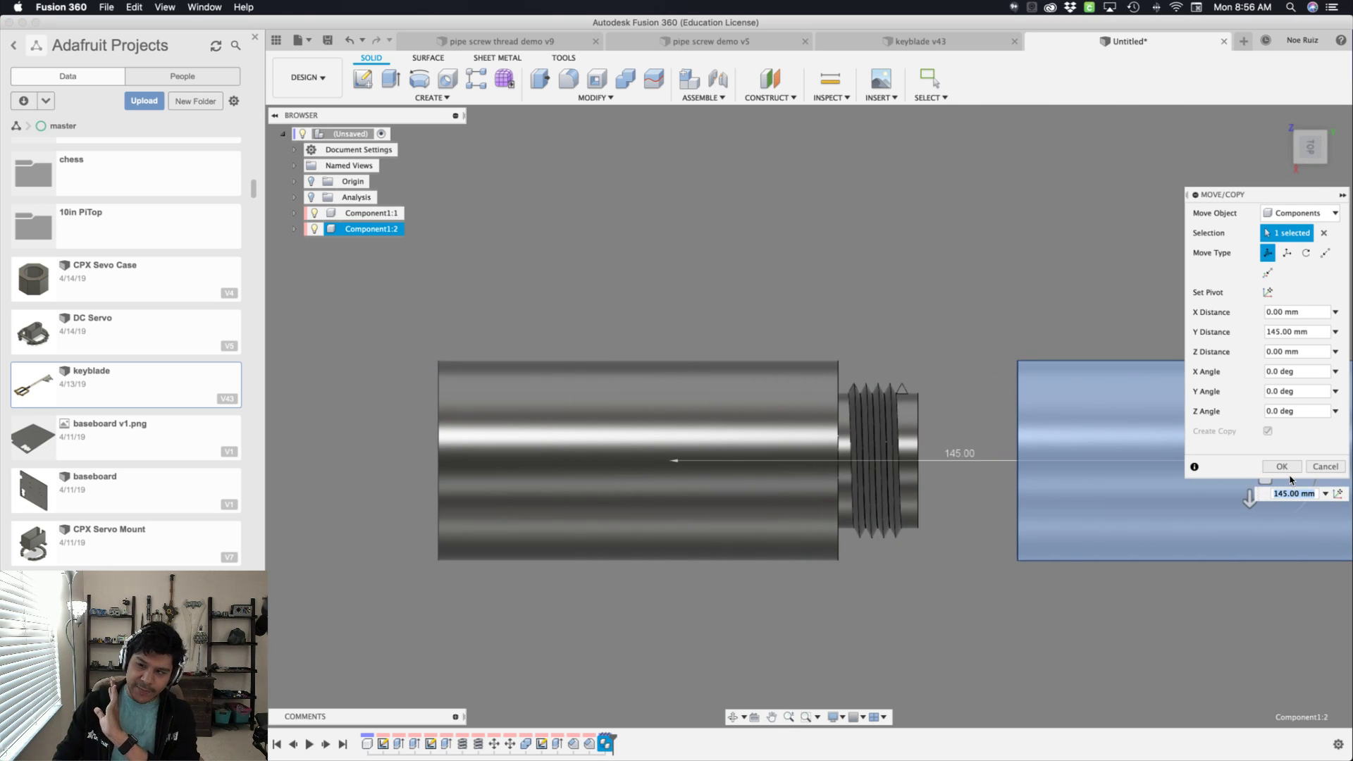
pyautogui.click(1283, 467)
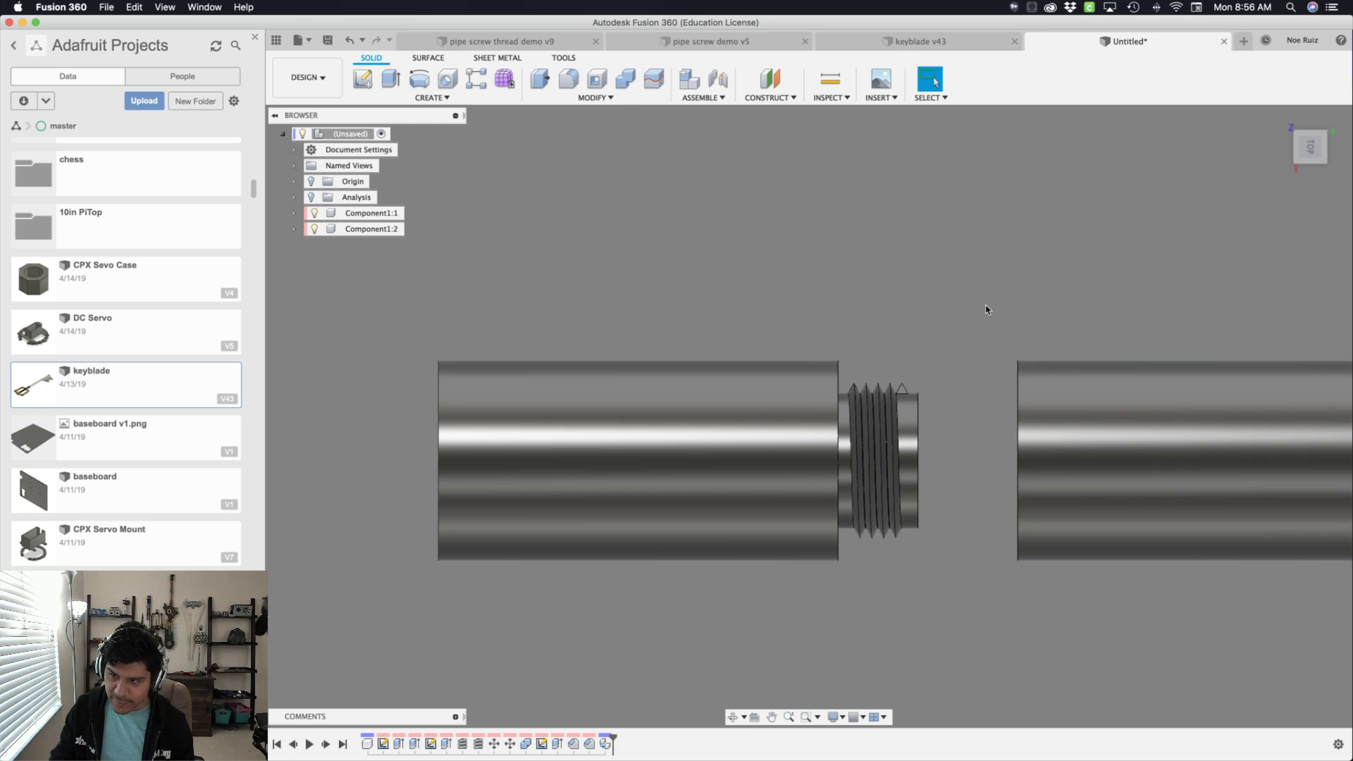
# - Create a rigid joint from the outer edge of the copied pipe's open end to the original pipe's shoulder edge with zero offsets
pyautogui.keyDown('shift'); pyautogui.moveTo(987, 310); pyautogui.dragTo(837, 250, button='middle'); pyautogui.keyUp('shift')
pyautogui.write('sjo')
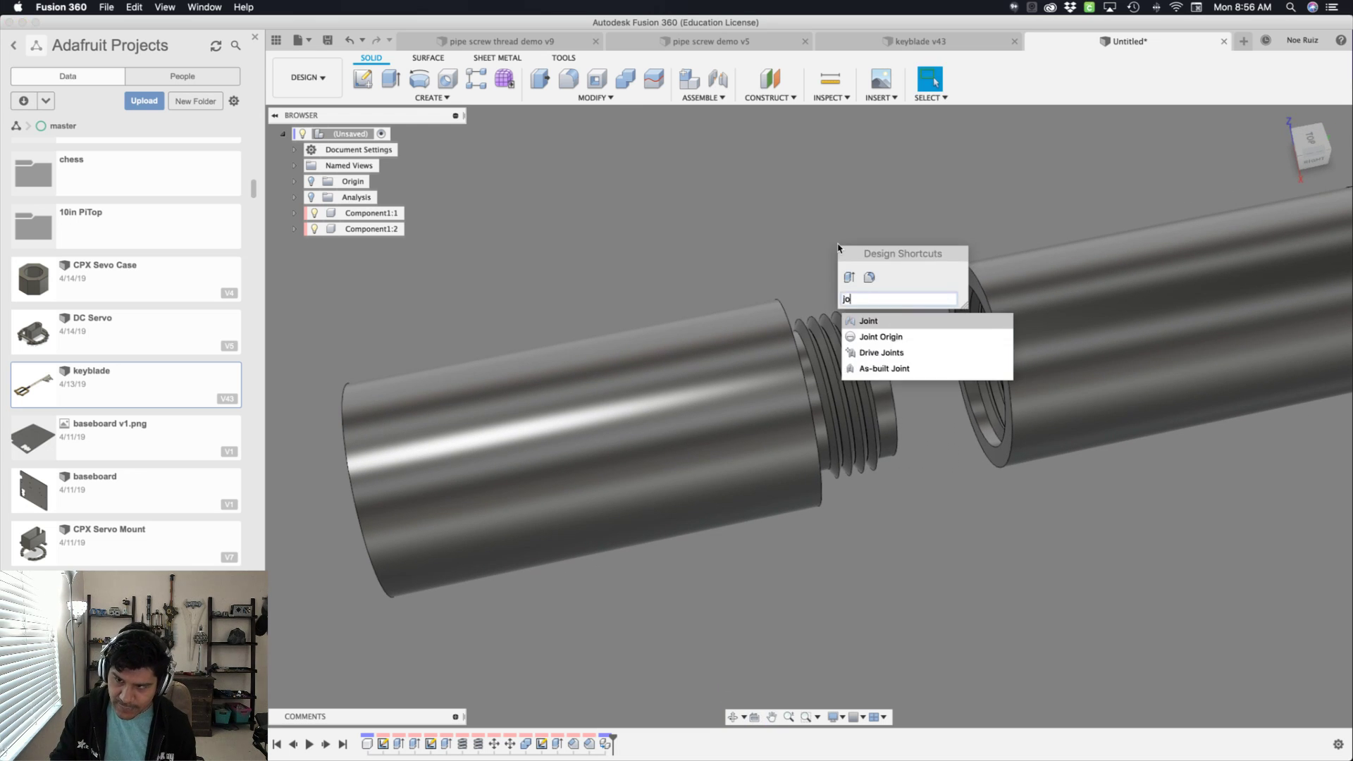
pyautogui.write('i')
pyautogui.press('Return')
pyautogui.scroll(5, 968, 260)
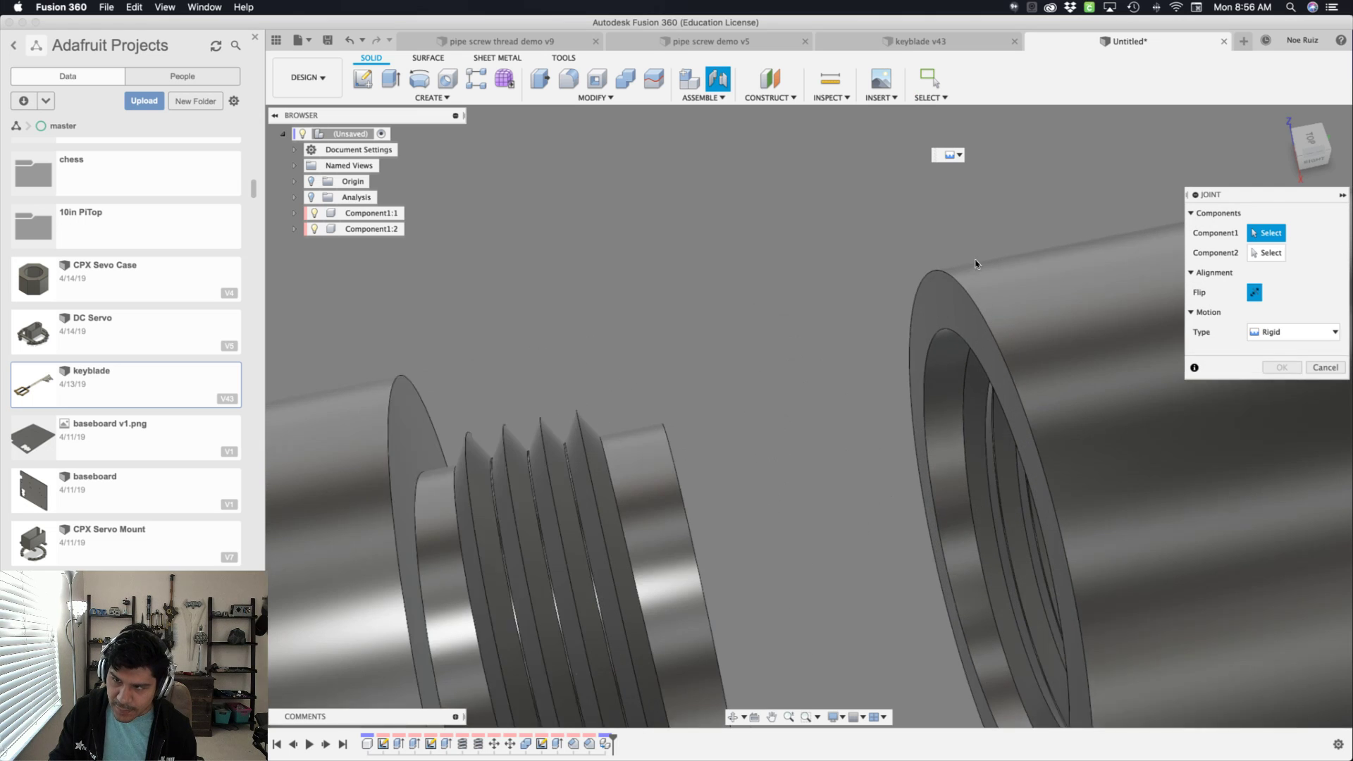
pyautogui.click(939, 272)
pyautogui.scroll(-4, 939, 272)
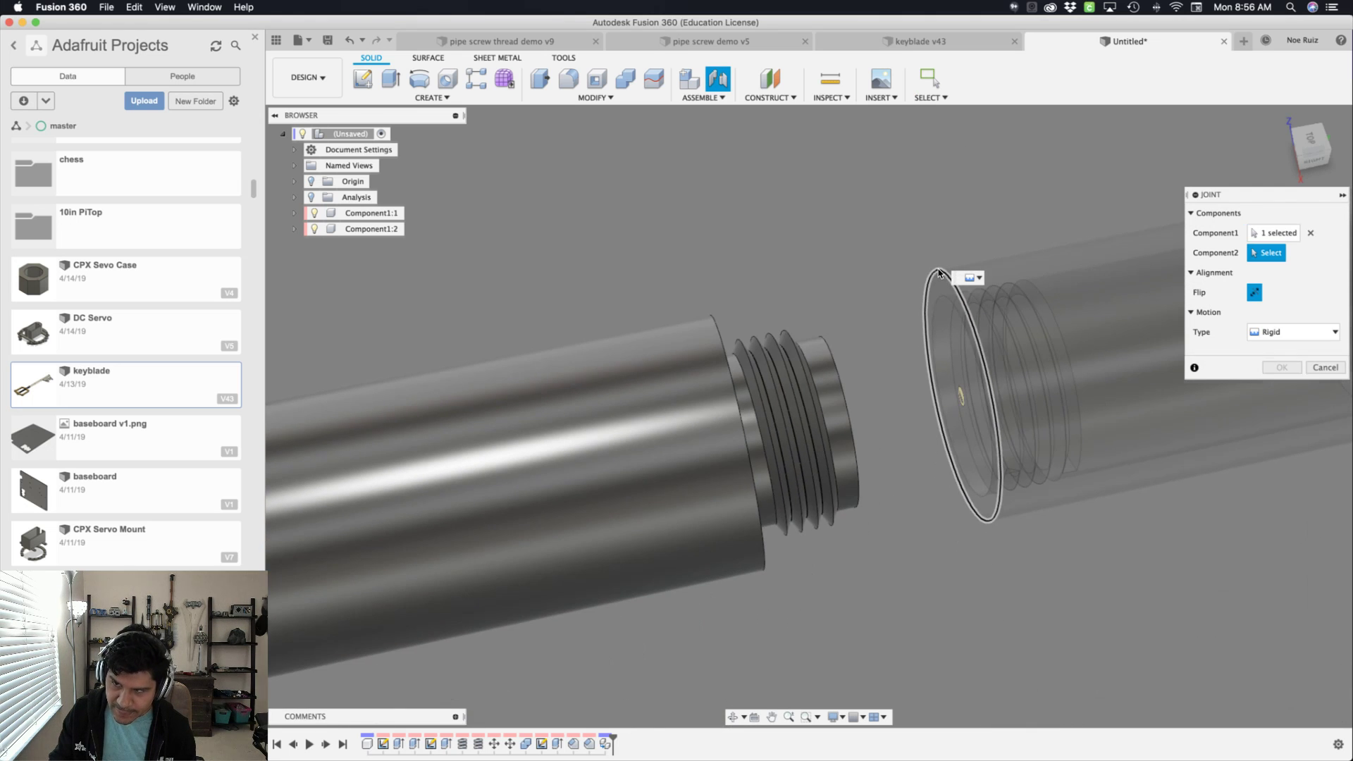
pyautogui.click(716, 325)
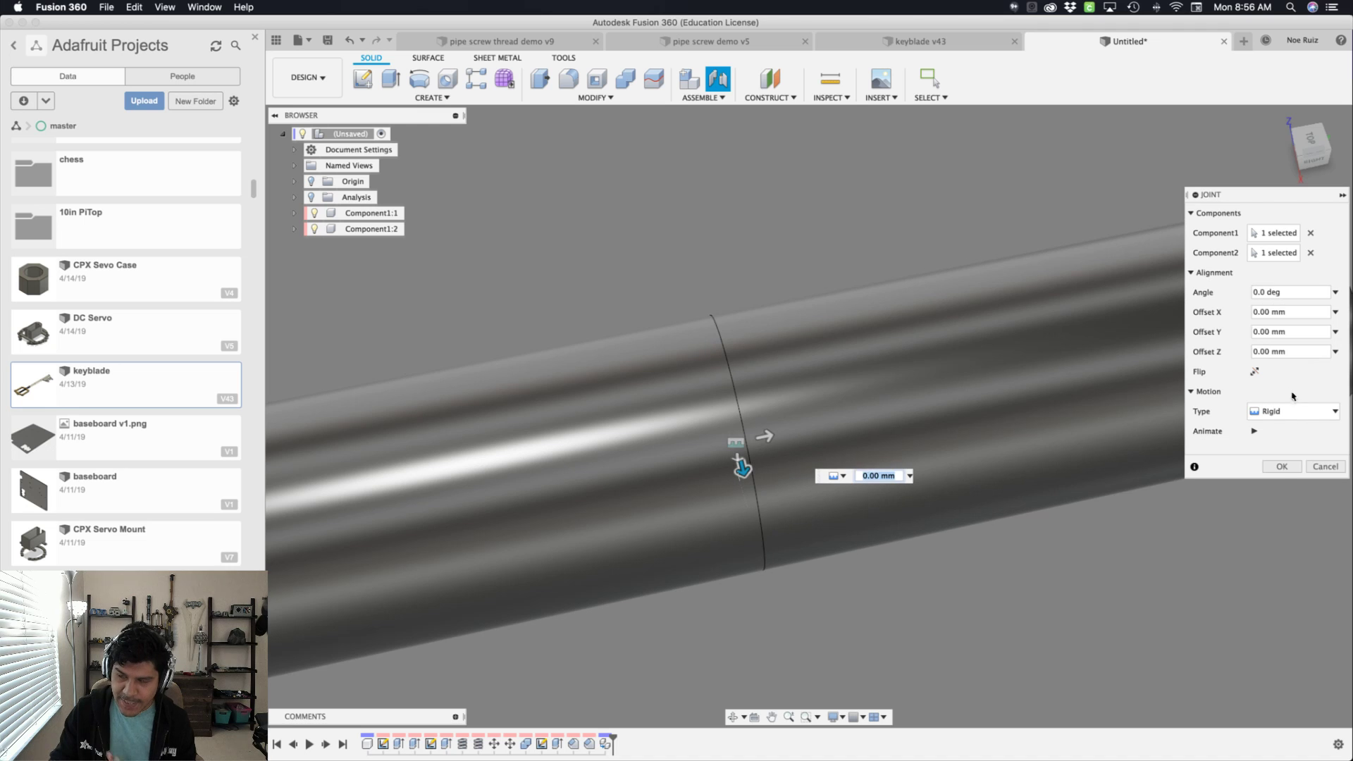
pyautogui.click(1282, 467)
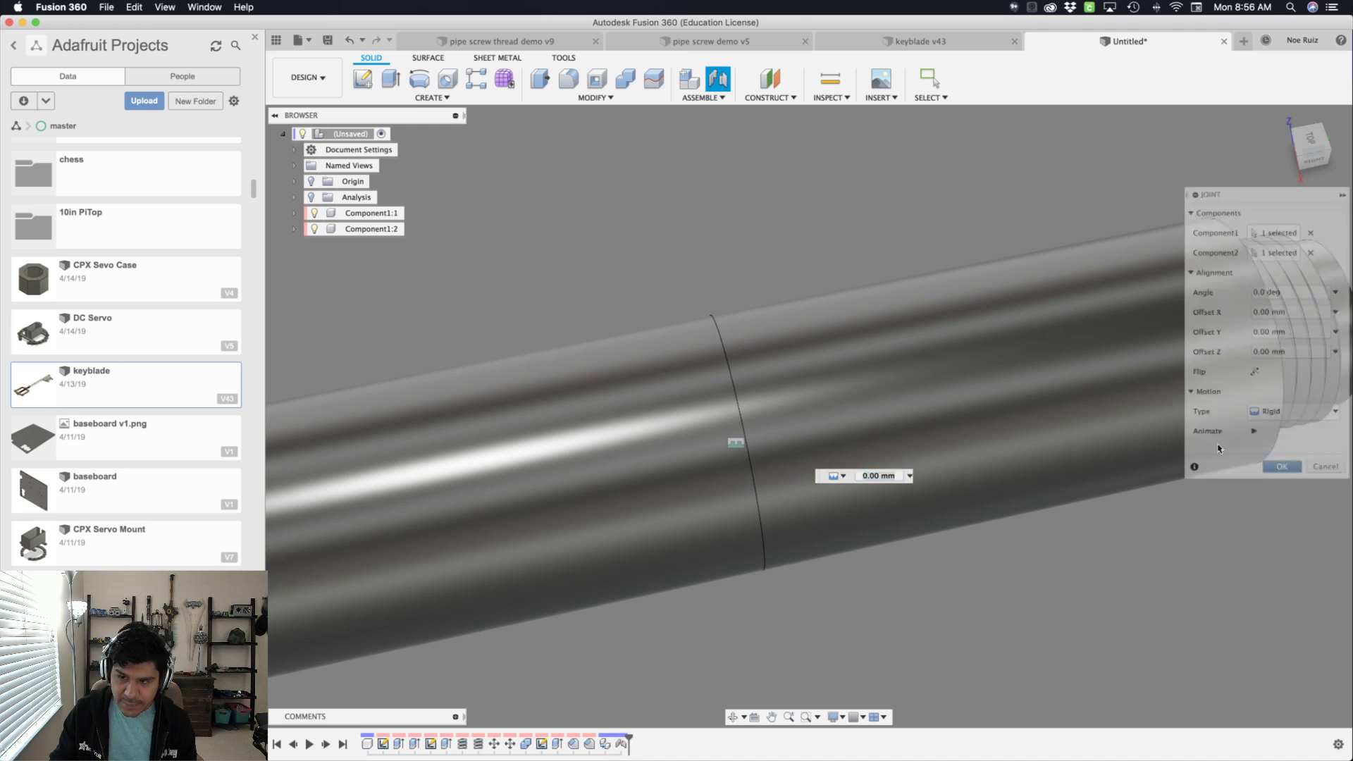
# - Show the section analysis and examine the clearance between the mated threads of the two pipes
pyautogui.click(310, 198)
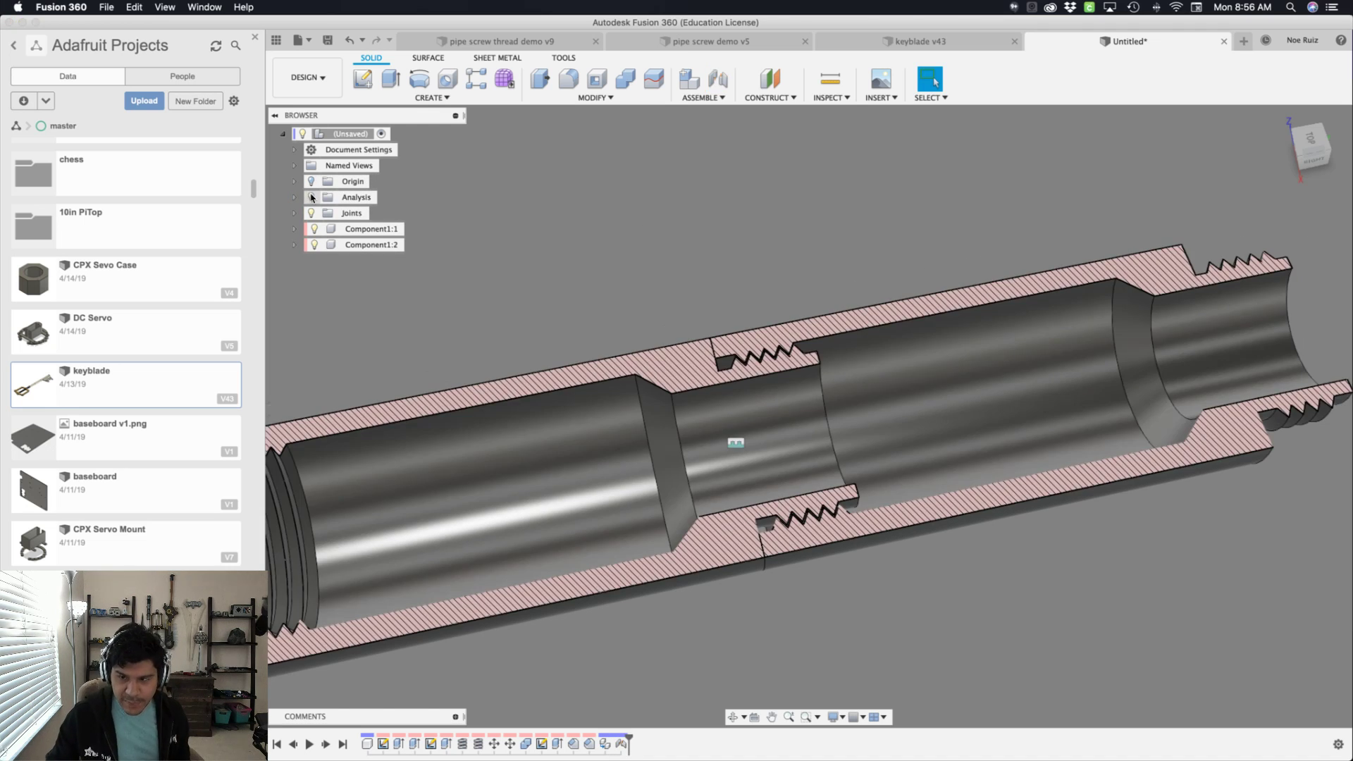
pyautogui.click(1319, 138)
pyautogui.scroll(5, 769, 409)
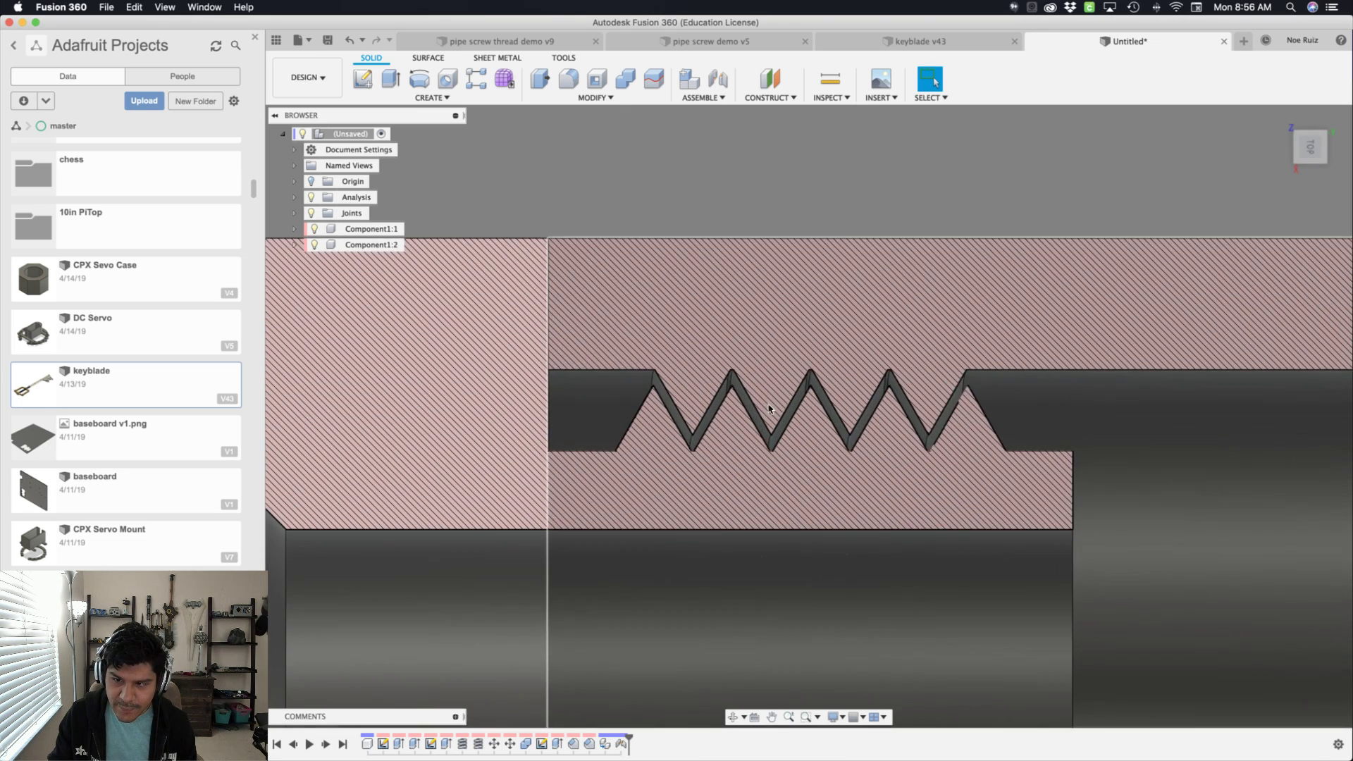
pyautogui.scroll(2, 770, 409)
pyautogui.scroll(-5, 714, 416)
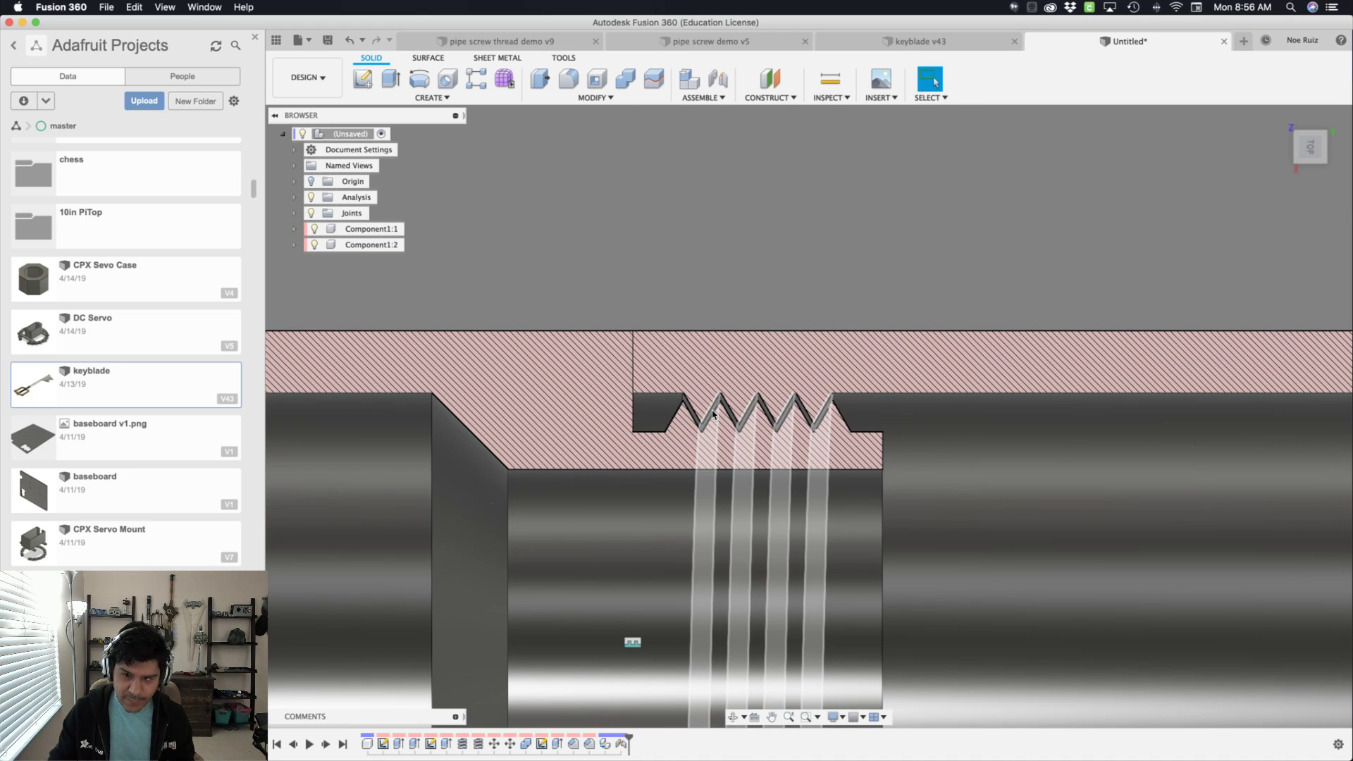
pyautogui.scroll(-5, 713, 416)
pyautogui.scroll(1, 691, 224)
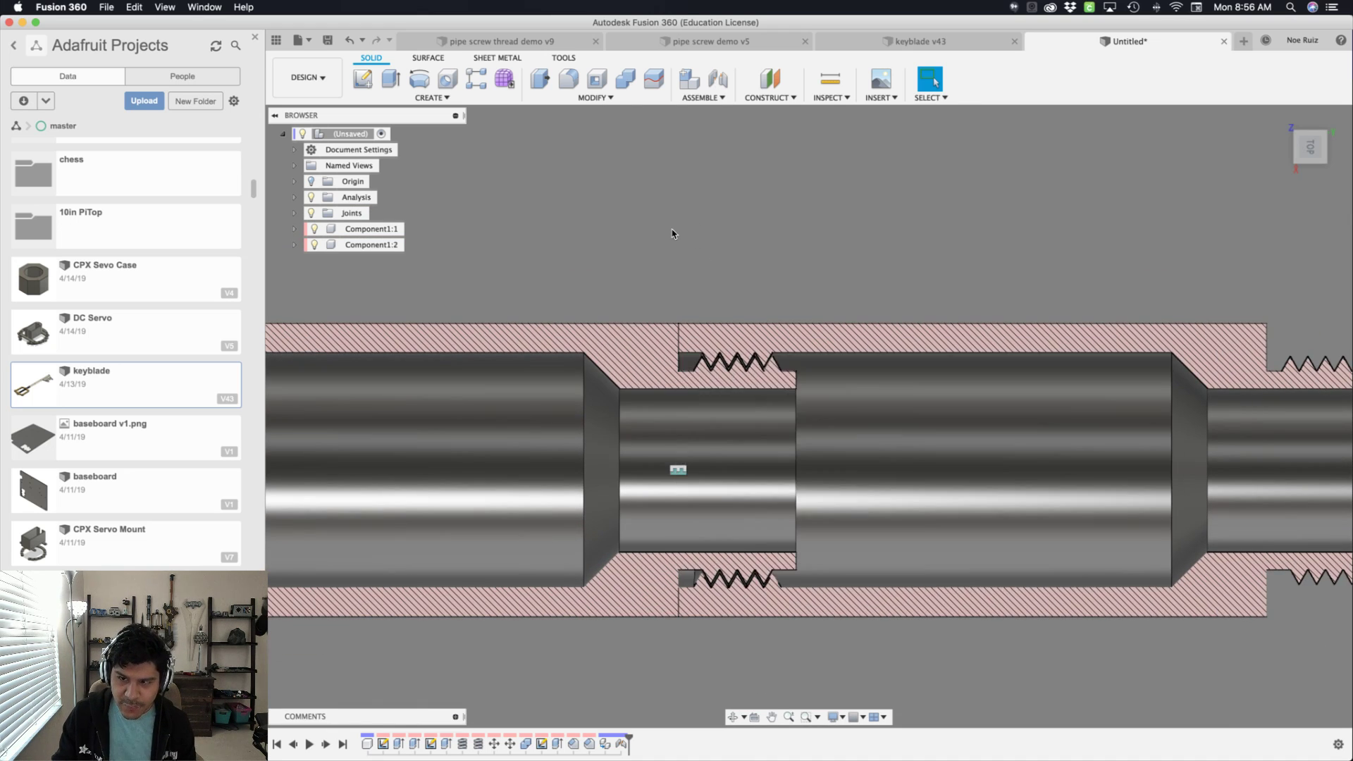
pyautogui.moveTo(672, 234); pyautogui.dragTo(800, 193, button='middle')
pyautogui.press('super+Tab')
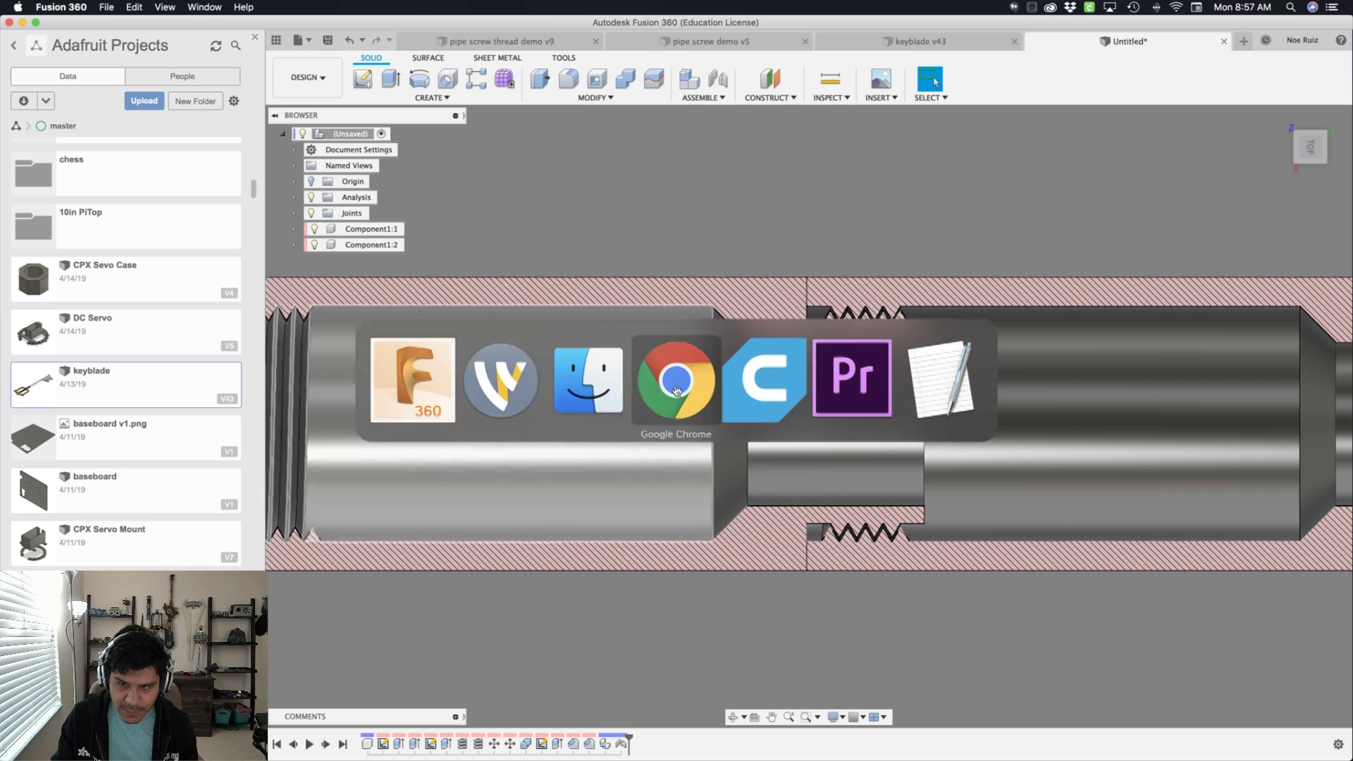
pyautogui.click(542, 415)
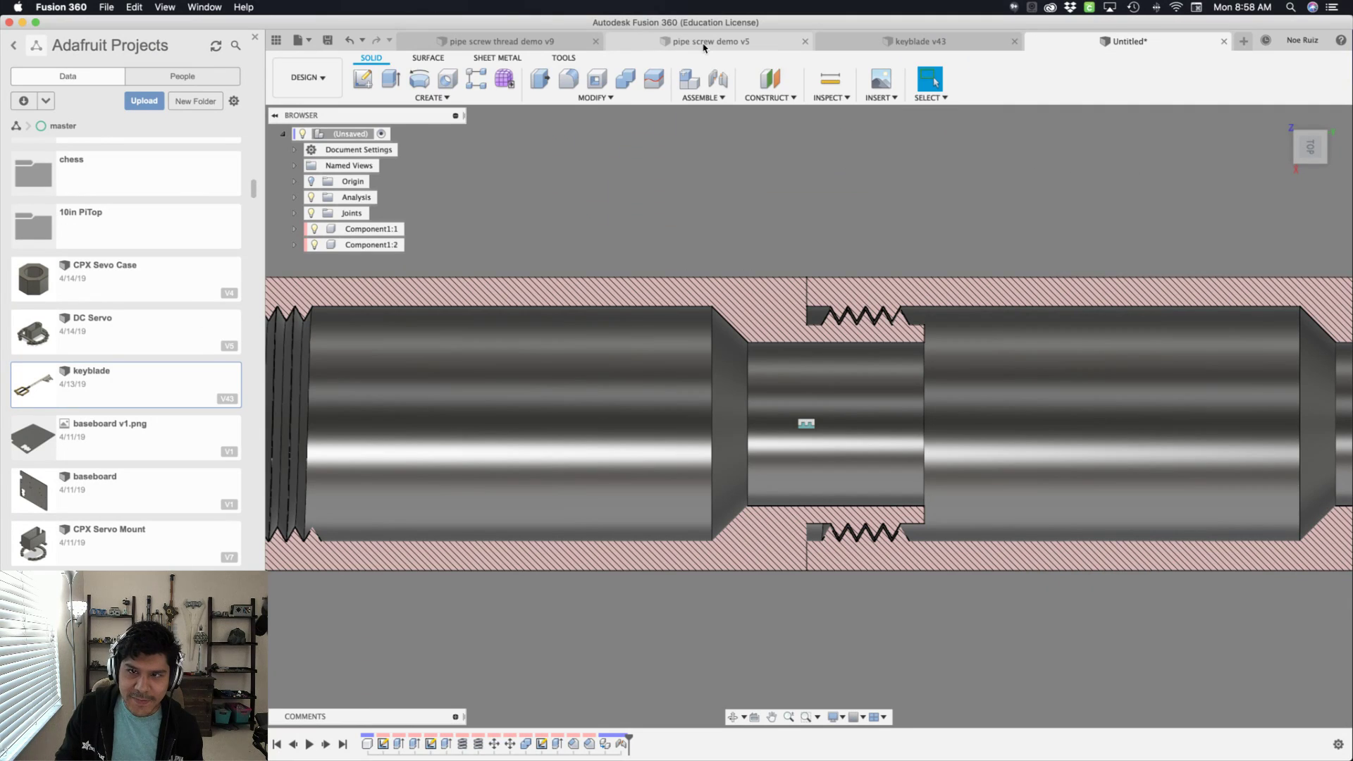
# - Open the pipe screw thread demo v9 design, hide its section analysis and inspect the outside of the joined pipes
pyautogui.click(698, 42)
pyautogui.click(575, 44)
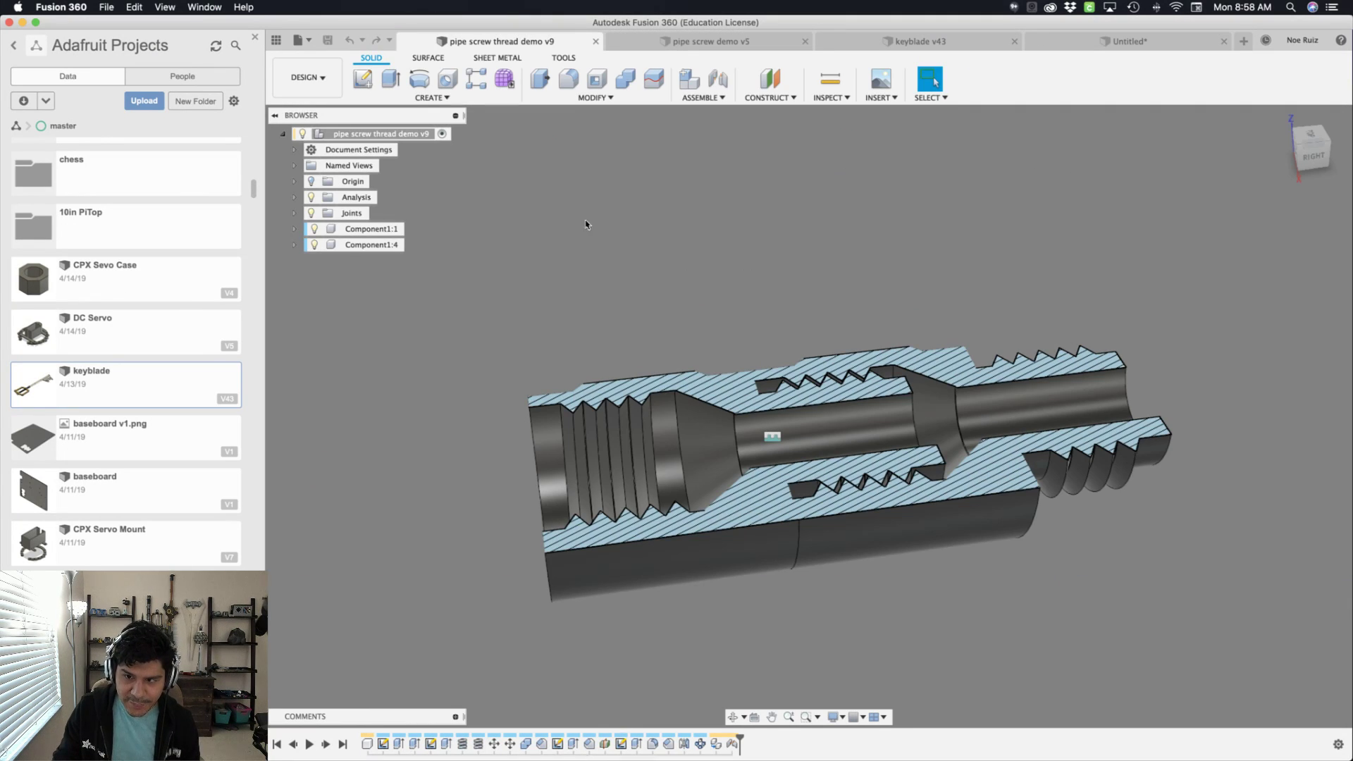
pyautogui.click(311, 198)
pyautogui.keyDown('shift'); pyautogui.moveTo(888, 249); pyautogui.dragTo(676, 246, button='middle'); pyautogui.keyUp('shift')
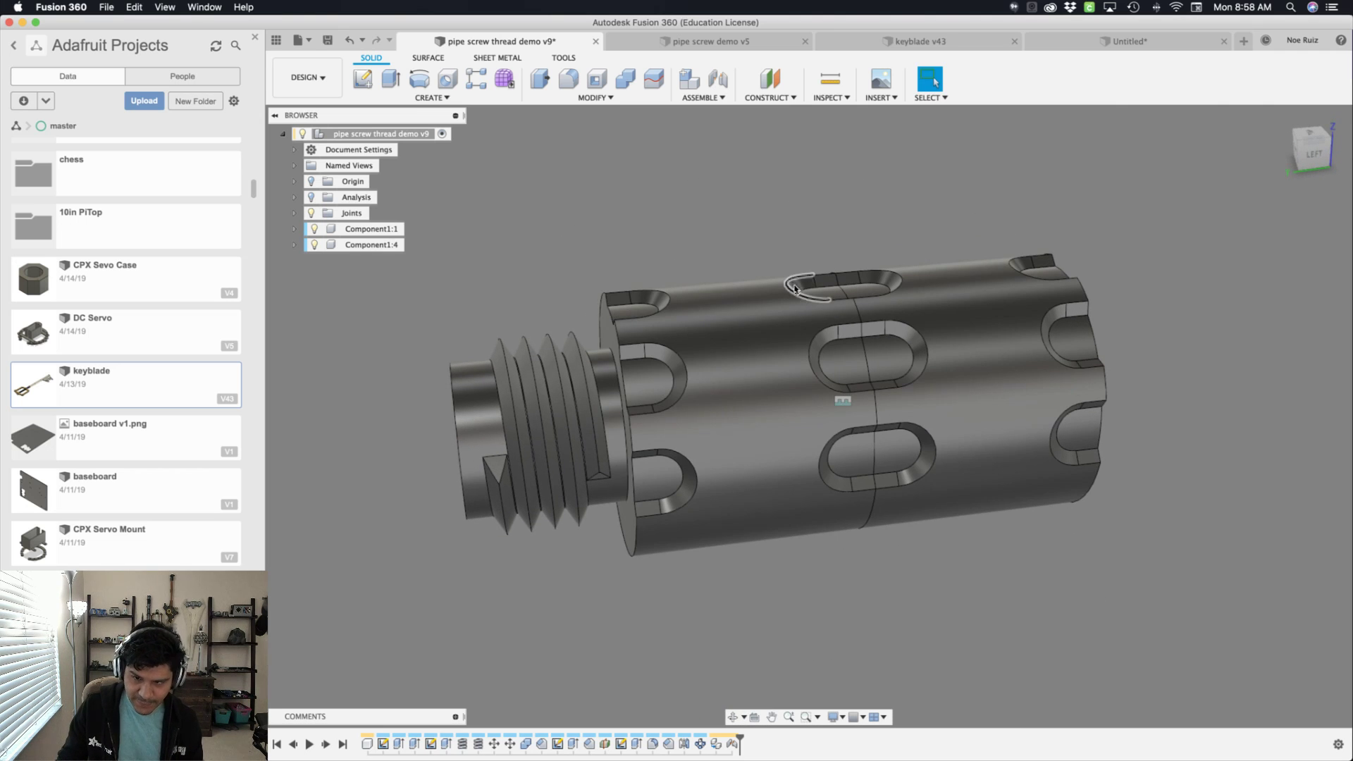
pyautogui.keyDown('shift'); pyautogui.moveTo(841, 213); pyautogui.dragTo(606, 248, button='middle'); pyautogui.keyUp('shift')
pyautogui.click(1311, 136)
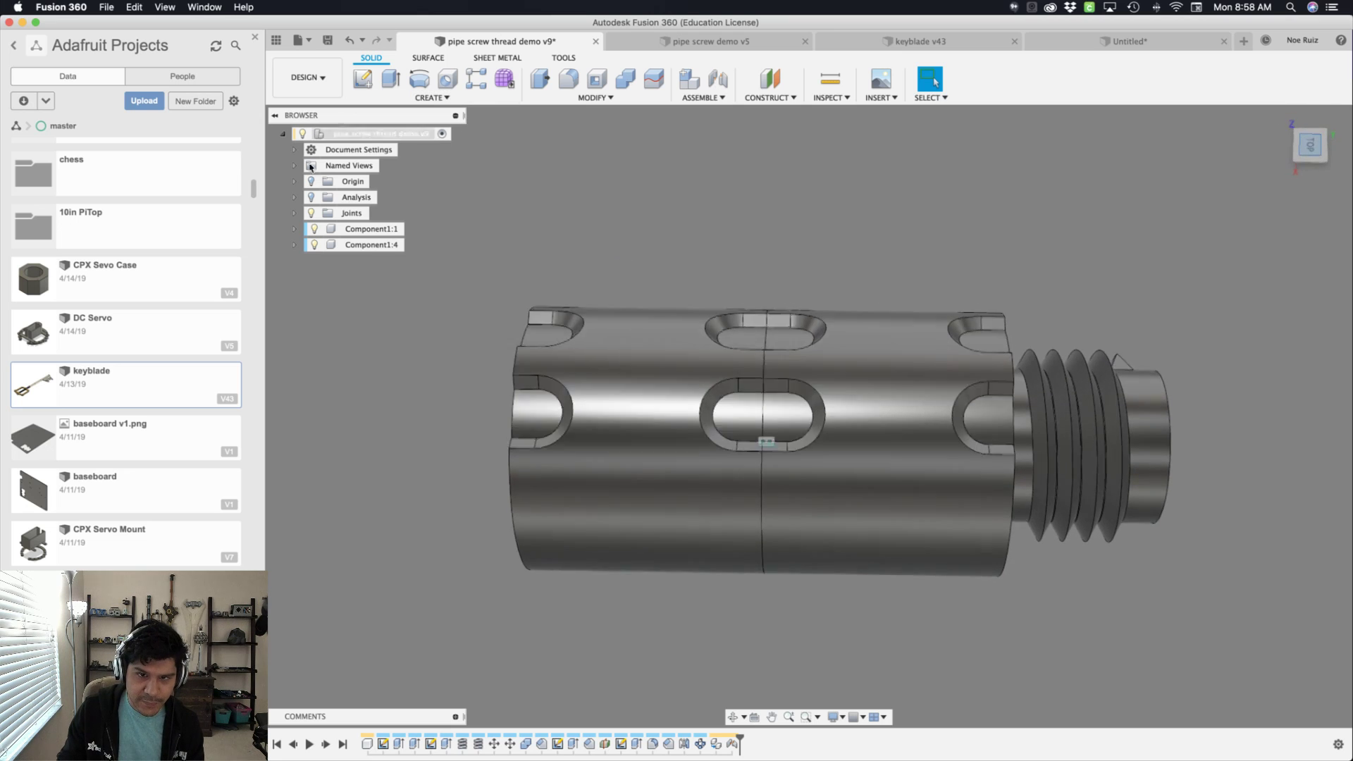
# - Show the demo's section analysis, examine the fit between its mated threads and select the internal thread's Move feature in the timeline
pyautogui.click(311, 198)
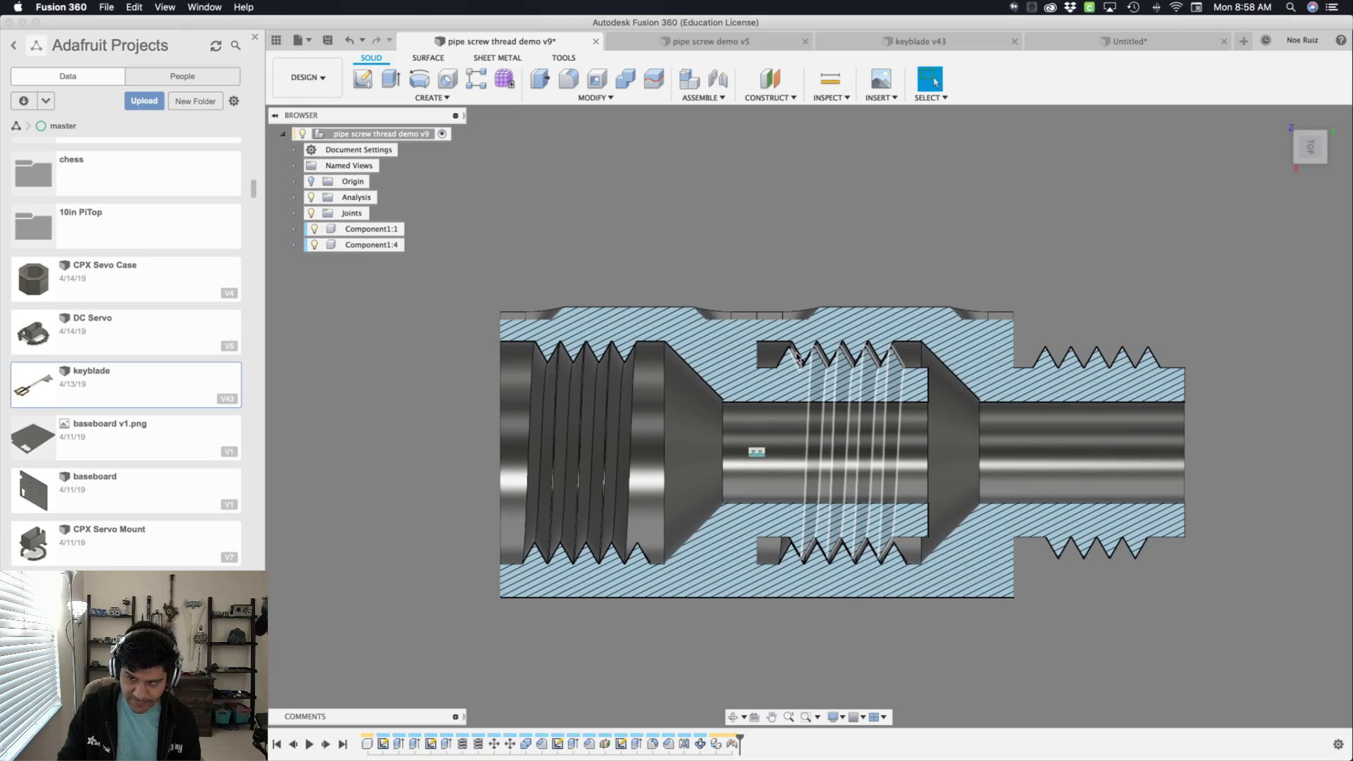
pyautogui.scroll(4, 800, 357)
pyautogui.scroll(4, 861, 355)
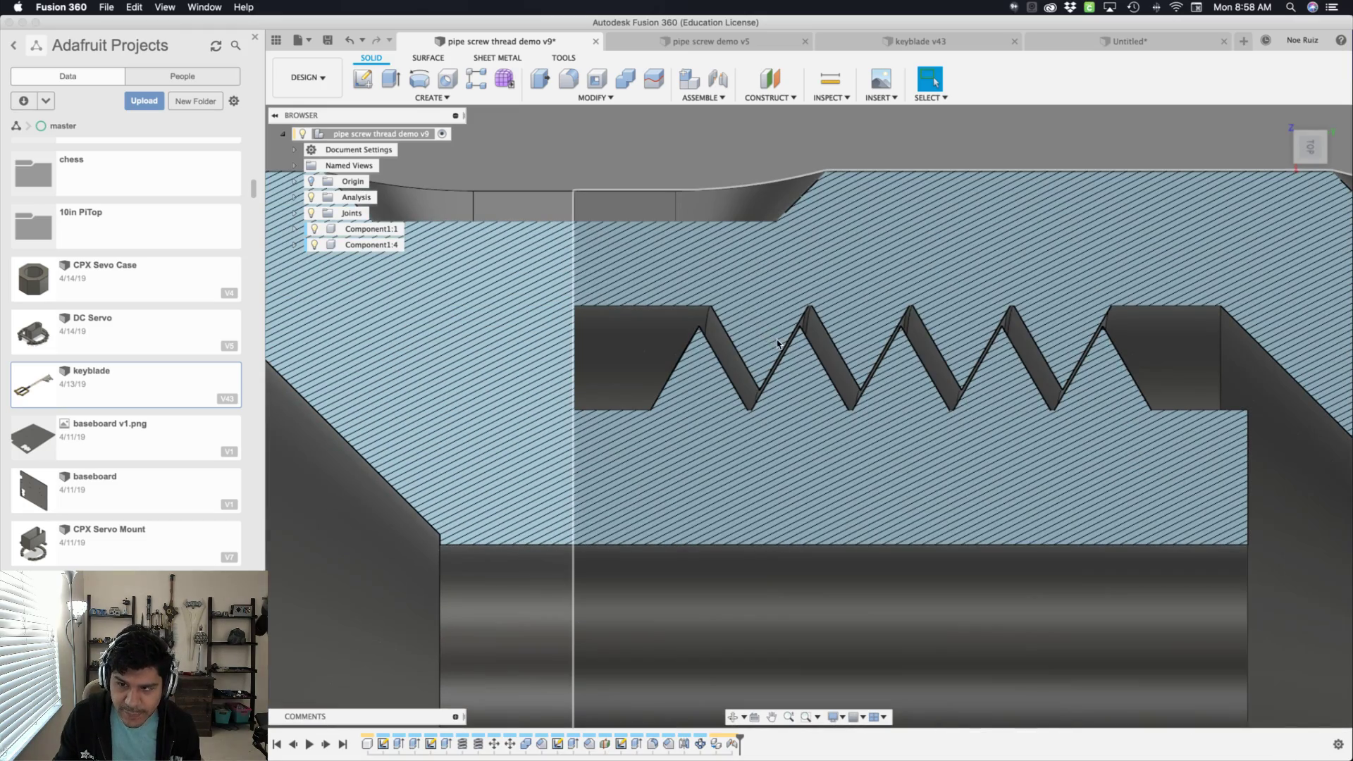
pyautogui.keyDown('shift'); pyautogui.moveTo(779, 343); pyautogui.dragTo(629, 312, button='middle'); pyautogui.keyUp('shift')
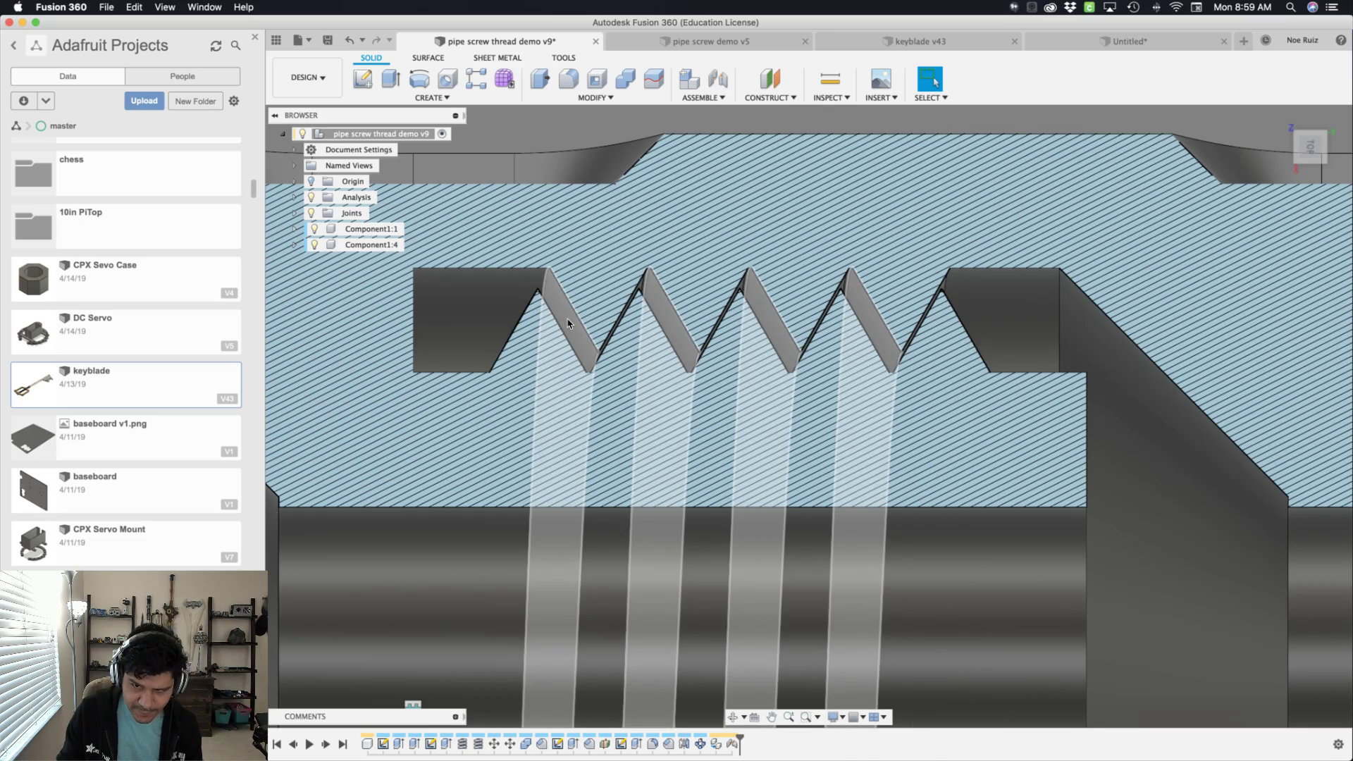
pyautogui.scroll(-5, 569, 323)
pyautogui.moveTo(537, 213); pyautogui.dragTo(723, 188, button='middle')
pyautogui.click(509, 744)
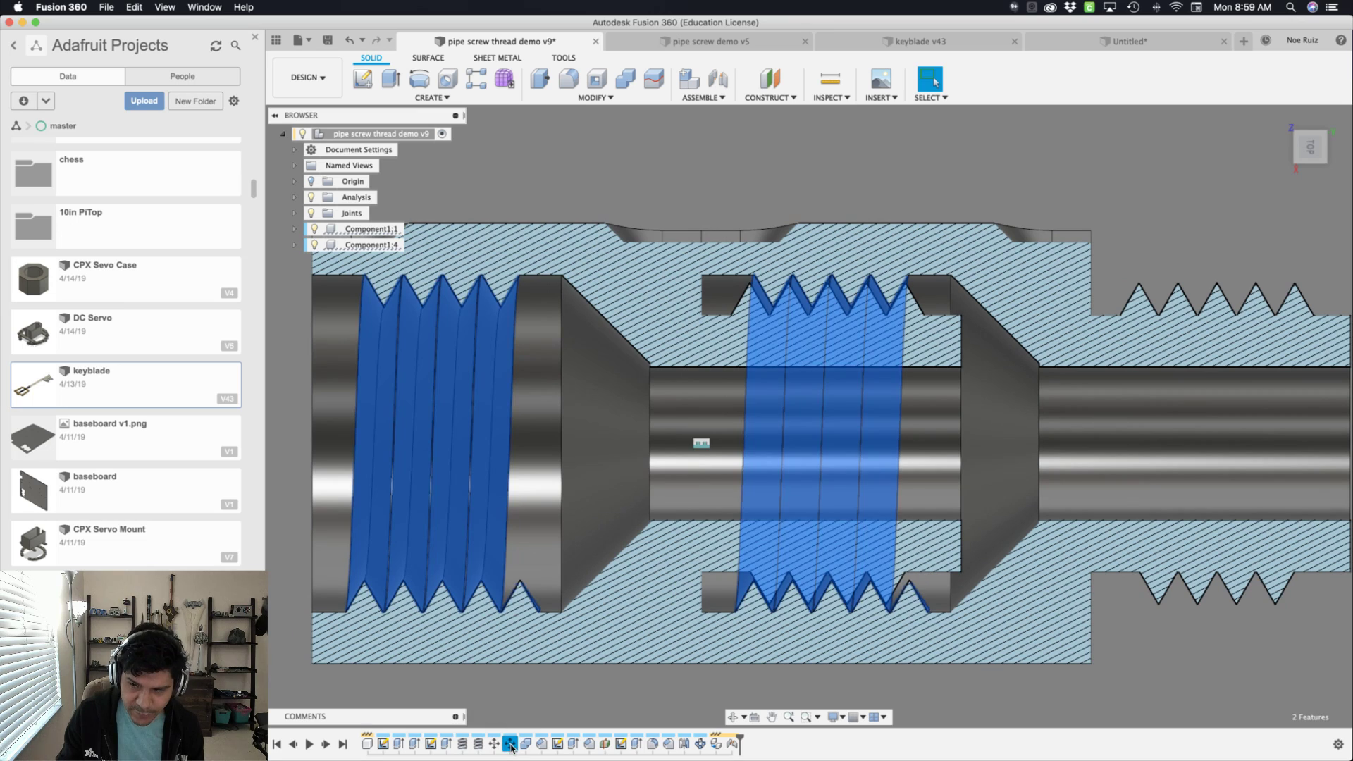
# - Return to the untitled pipe design, select the first Move feature in the timeline and examine the thread it affects
pyautogui.click(1156, 41)
pyautogui.scroll(8, 891, 321)
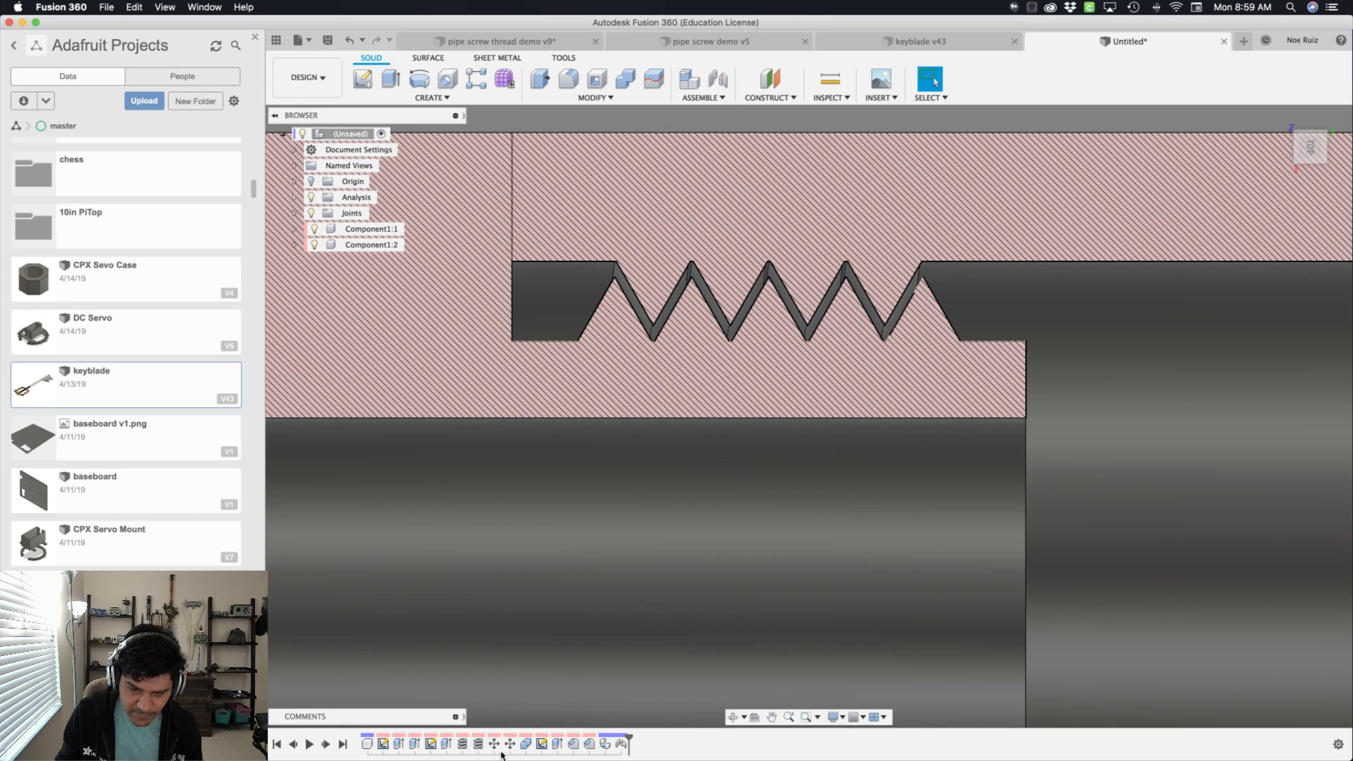
pyautogui.click(502, 744)
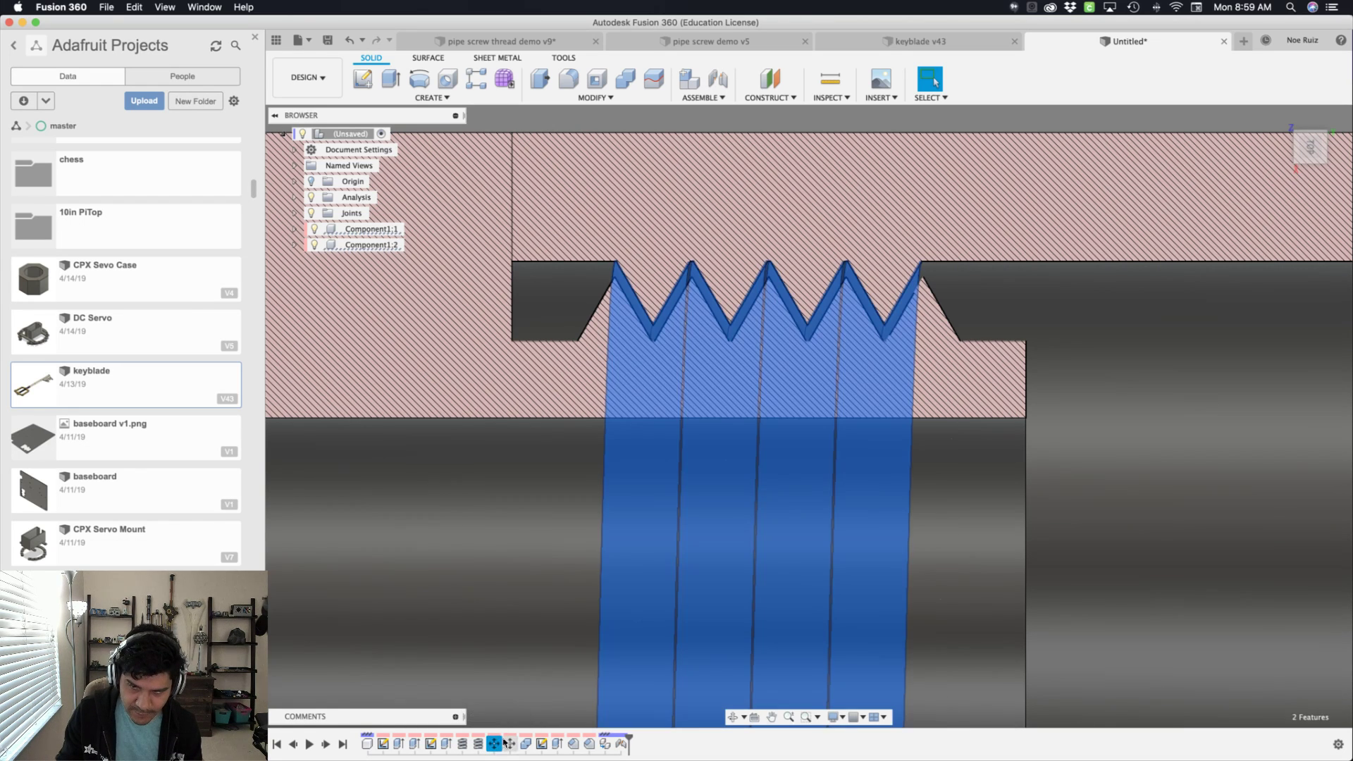
pyautogui.scroll(-10, 506, 740)
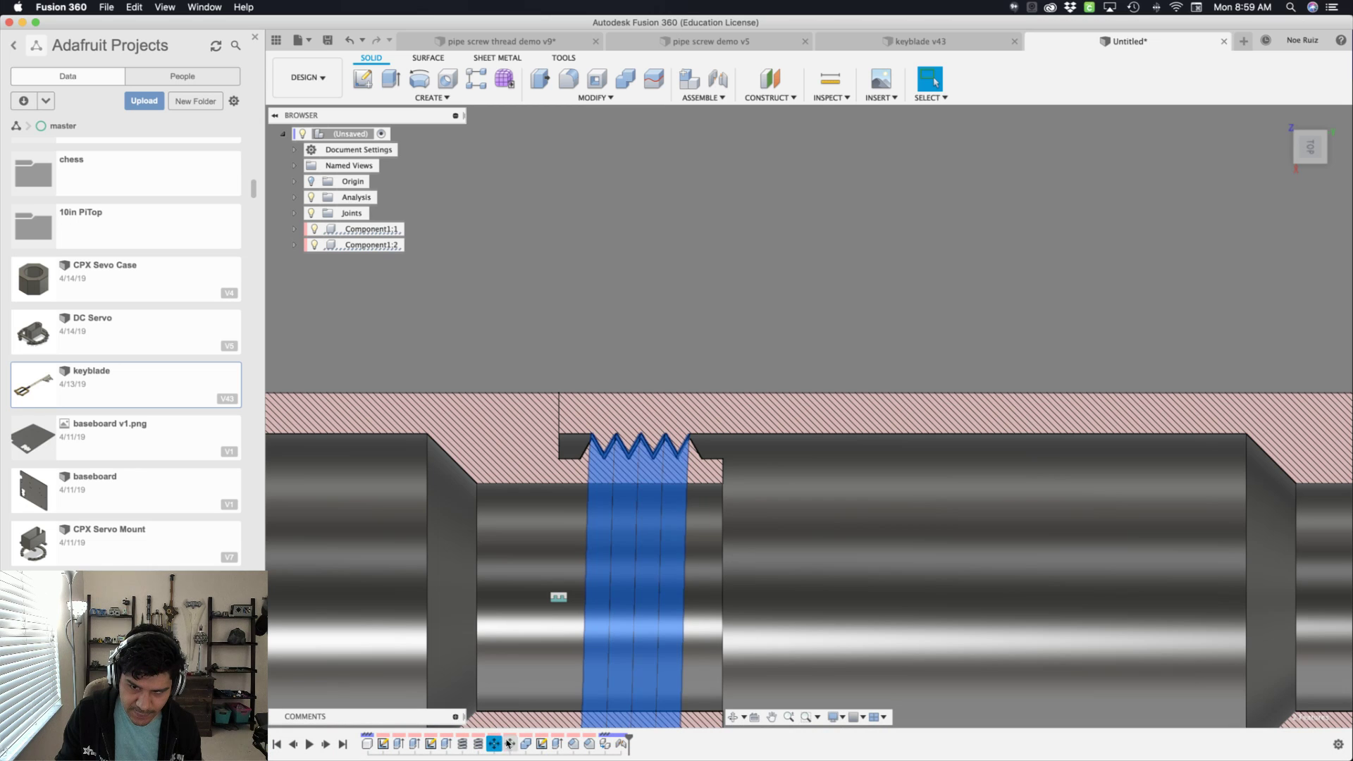
# - Try to shift the external thread body -0.30 mm along Y by editing the second Move feature
pyautogui.click(509, 743)
pyautogui.doubleClick(509, 744)
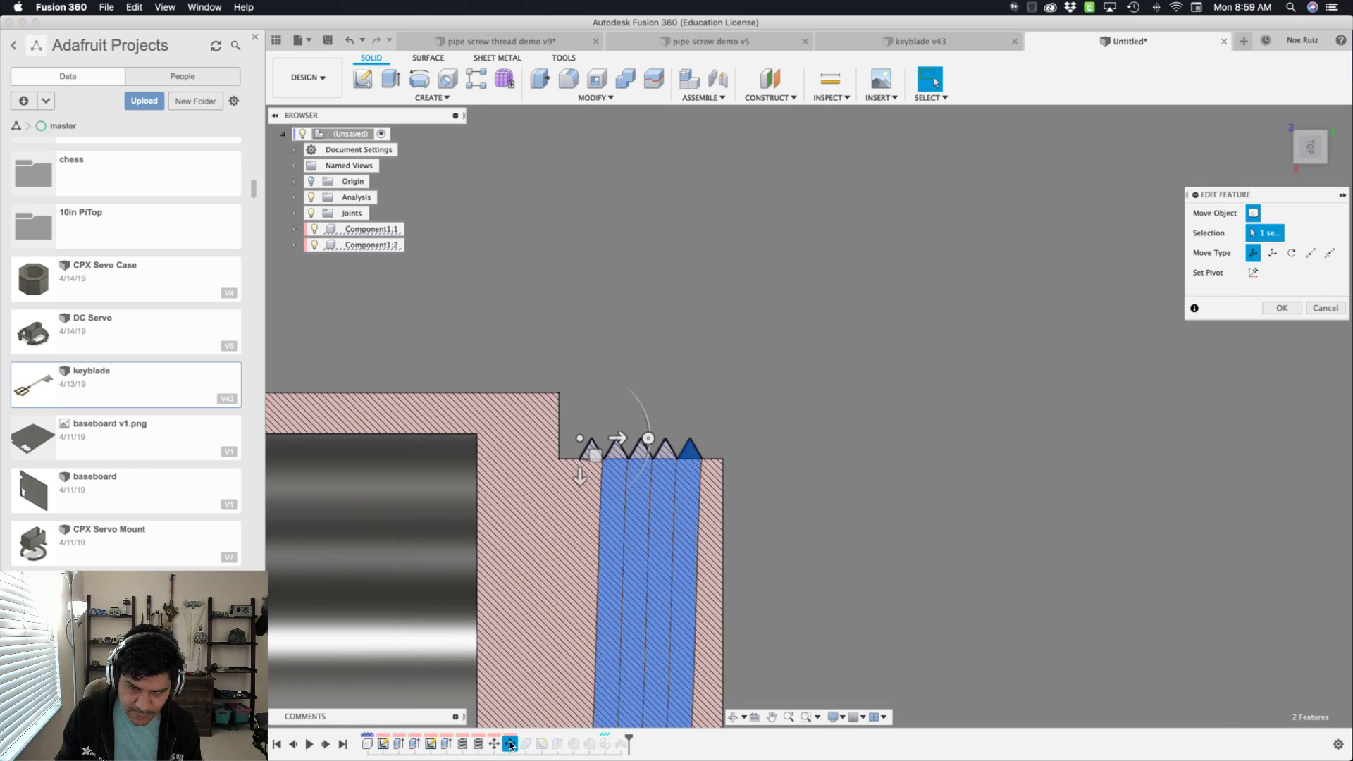
pyautogui.scroll(2, 613, 434)
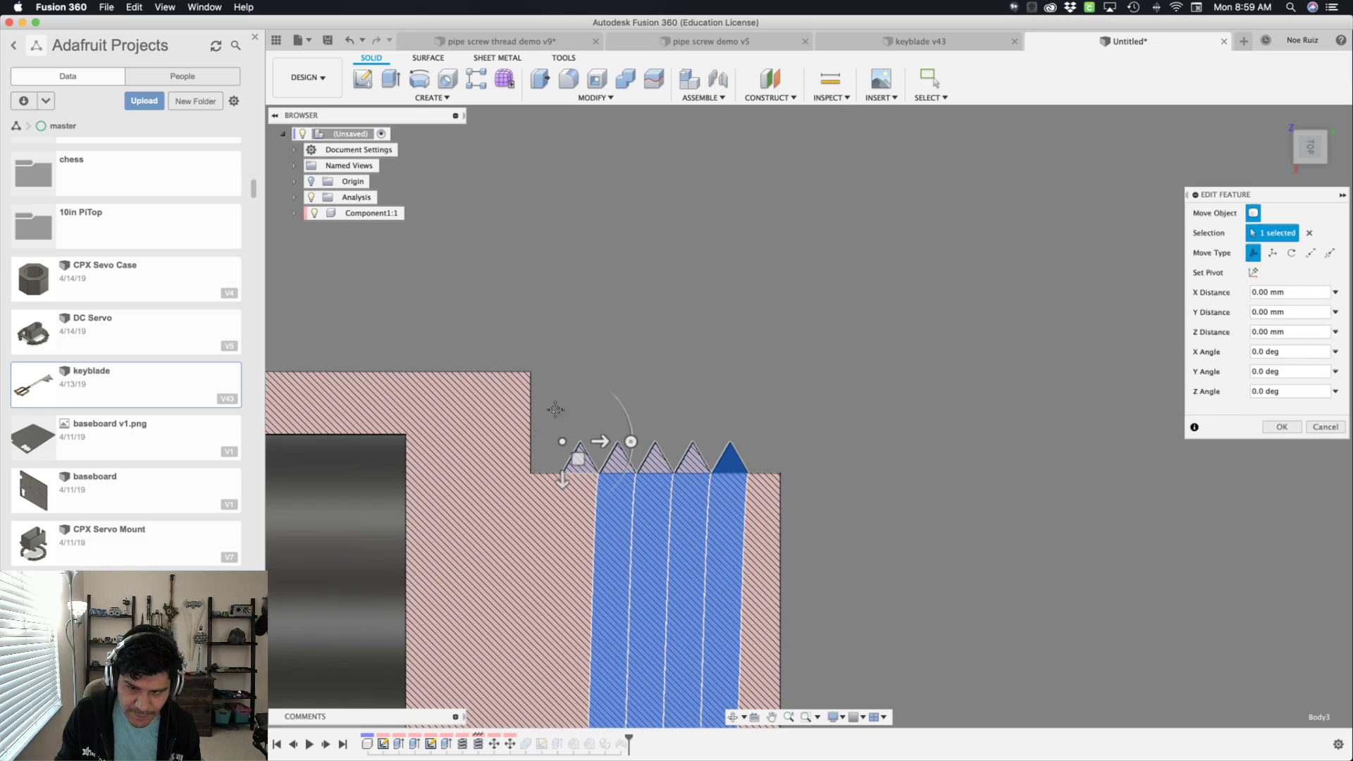
pyautogui.scroll(1, 556, 409)
pyautogui.scroll(1, 602, 363)
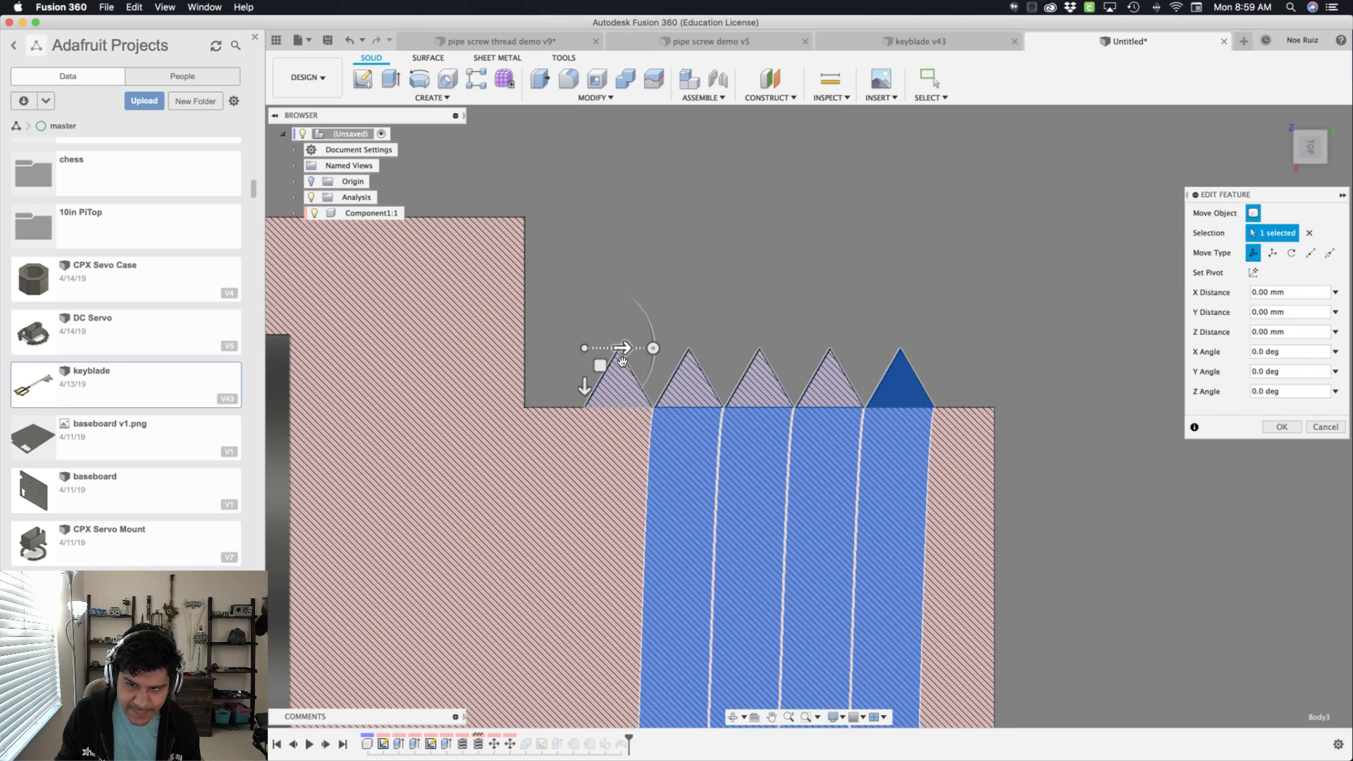
pyautogui.moveTo(622, 361)
pyautogui.mouseDown()
pyautogui.moveTo(598, 351)
pyautogui.moveTo(619, 349)
pyautogui.moveTo(596, 357)
pyautogui.moveTo(614, 358)
pyautogui.mouseUp()
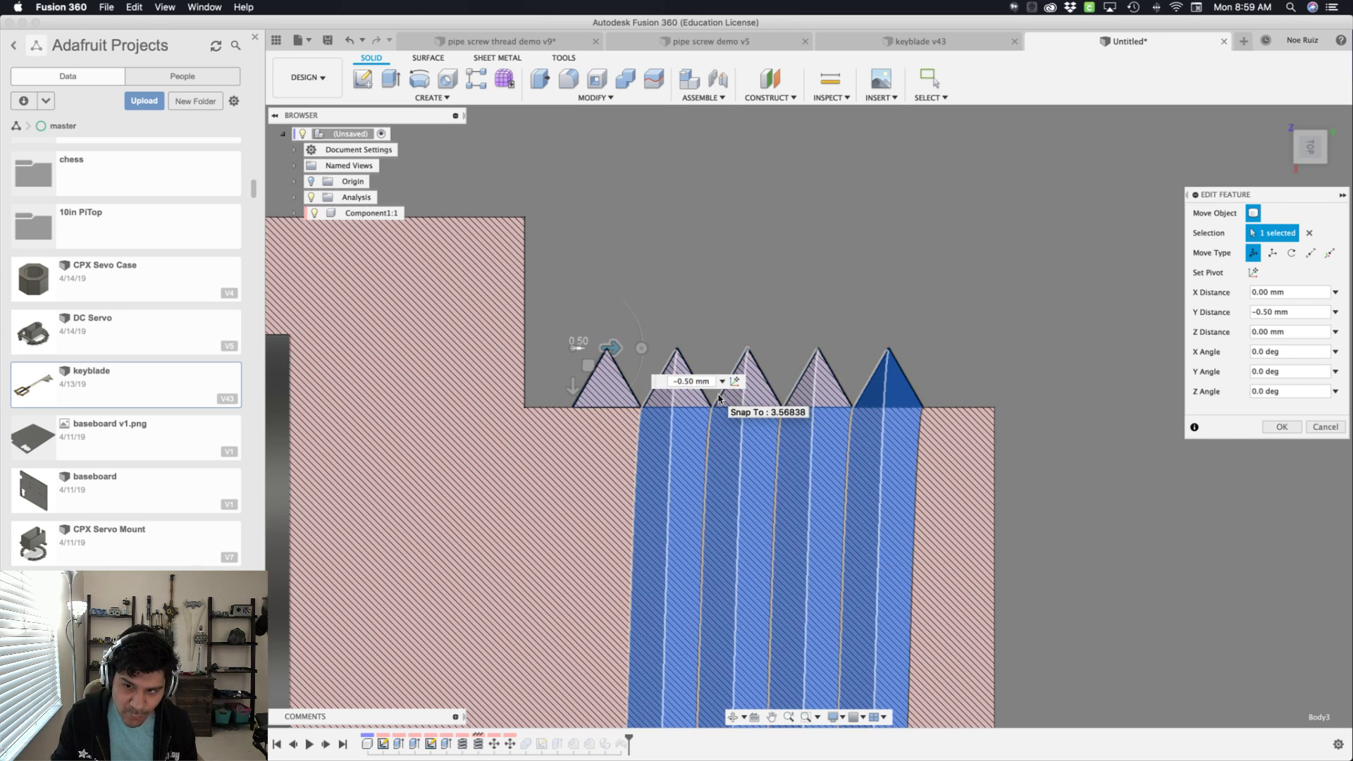
pyautogui.press('Return')
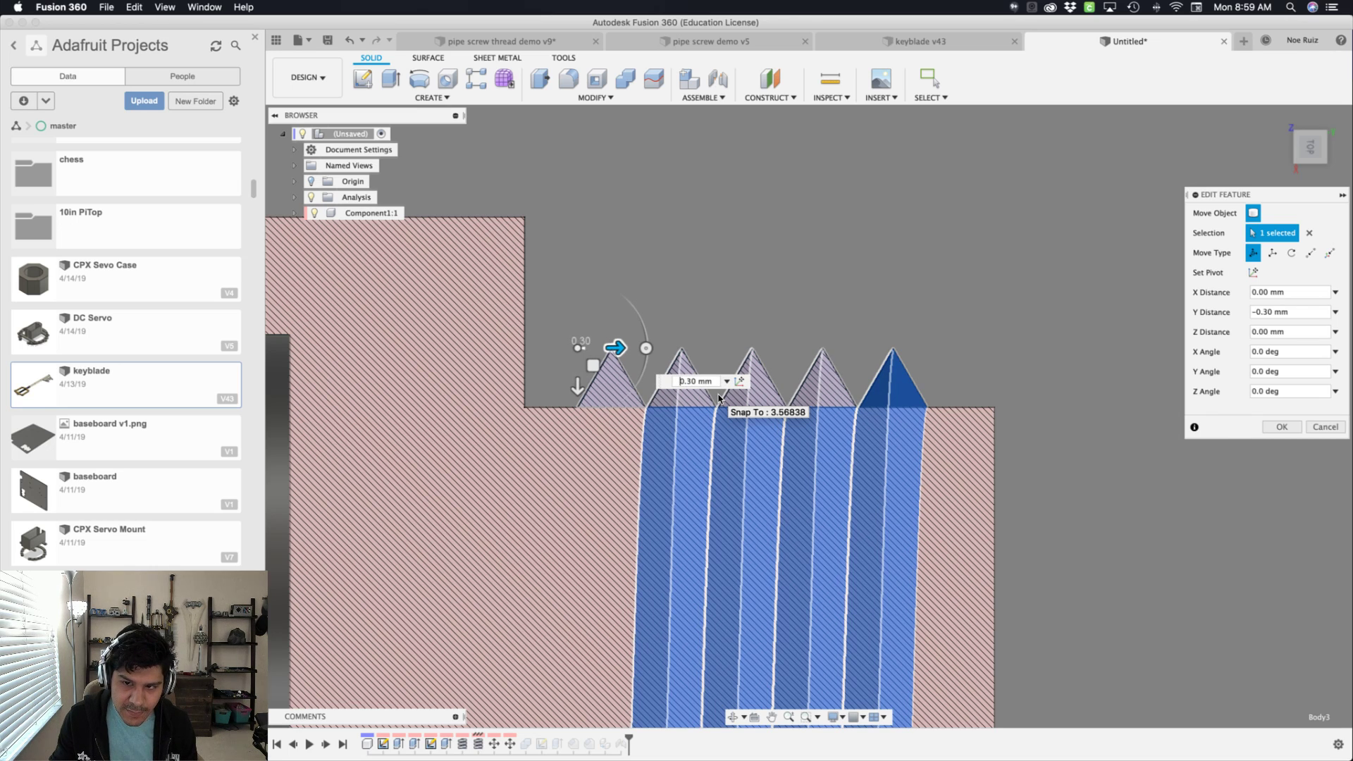
pyautogui.press('Return')
pyautogui.press('Return')
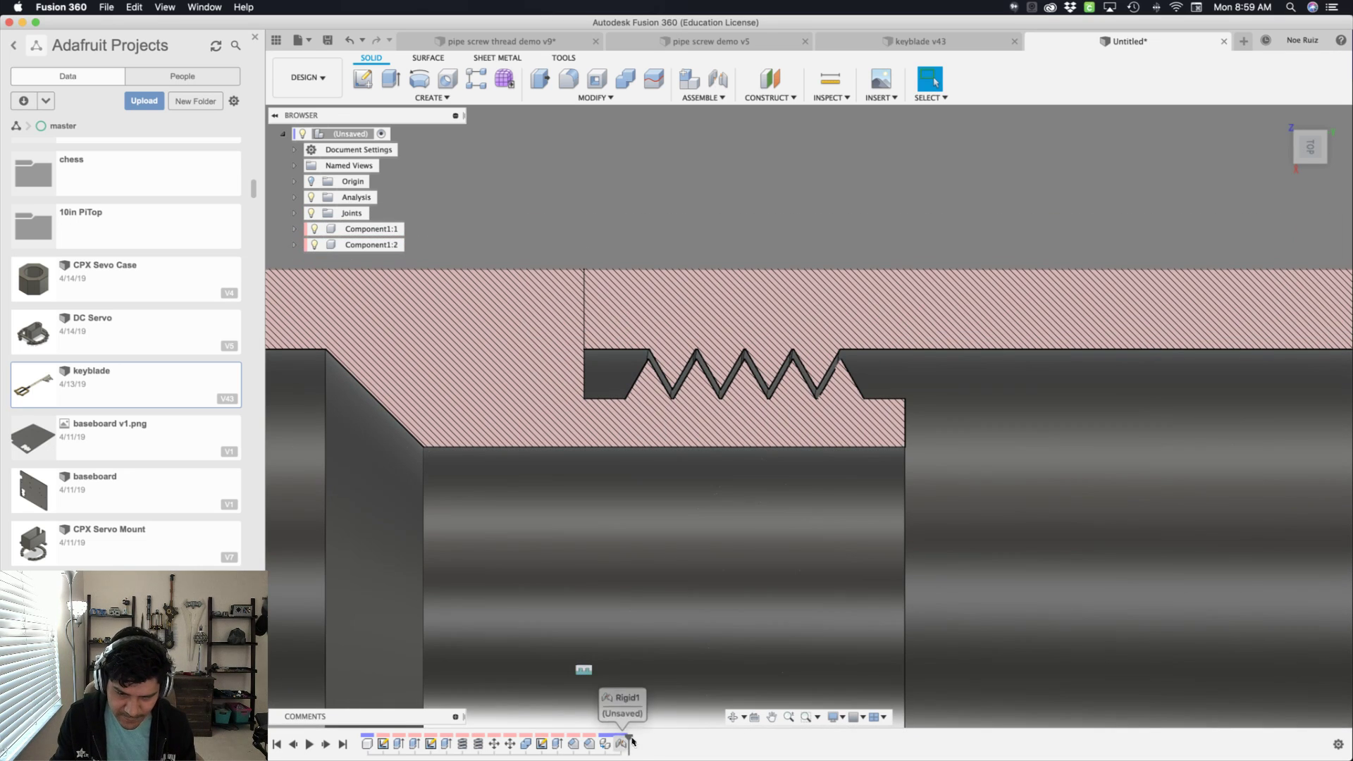
# - Roll the timeline back to just after the second Move feature and open that feature's Y distance for editing
pyautogui.moveTo(627, 746); pyautogui.dragTo(502, 745)
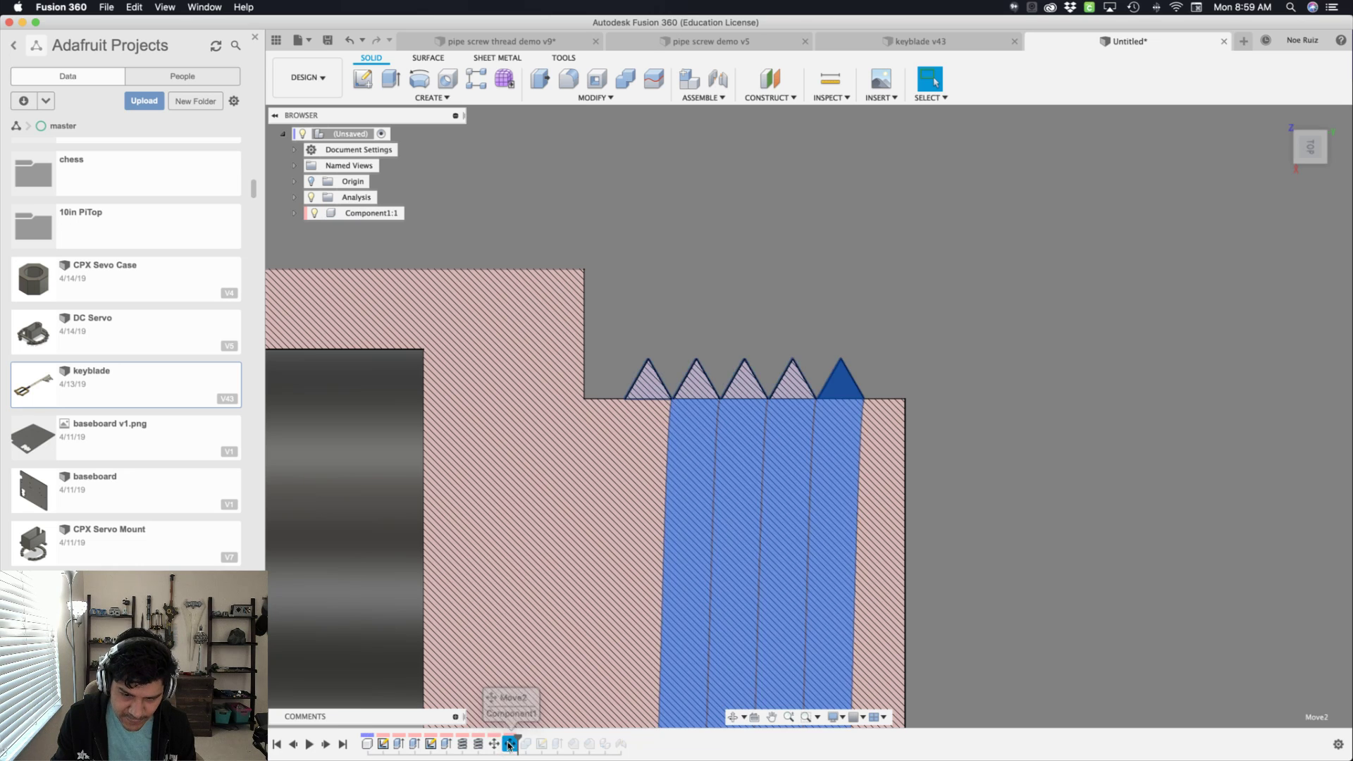
pyautogui.doubleClick(511, 745)
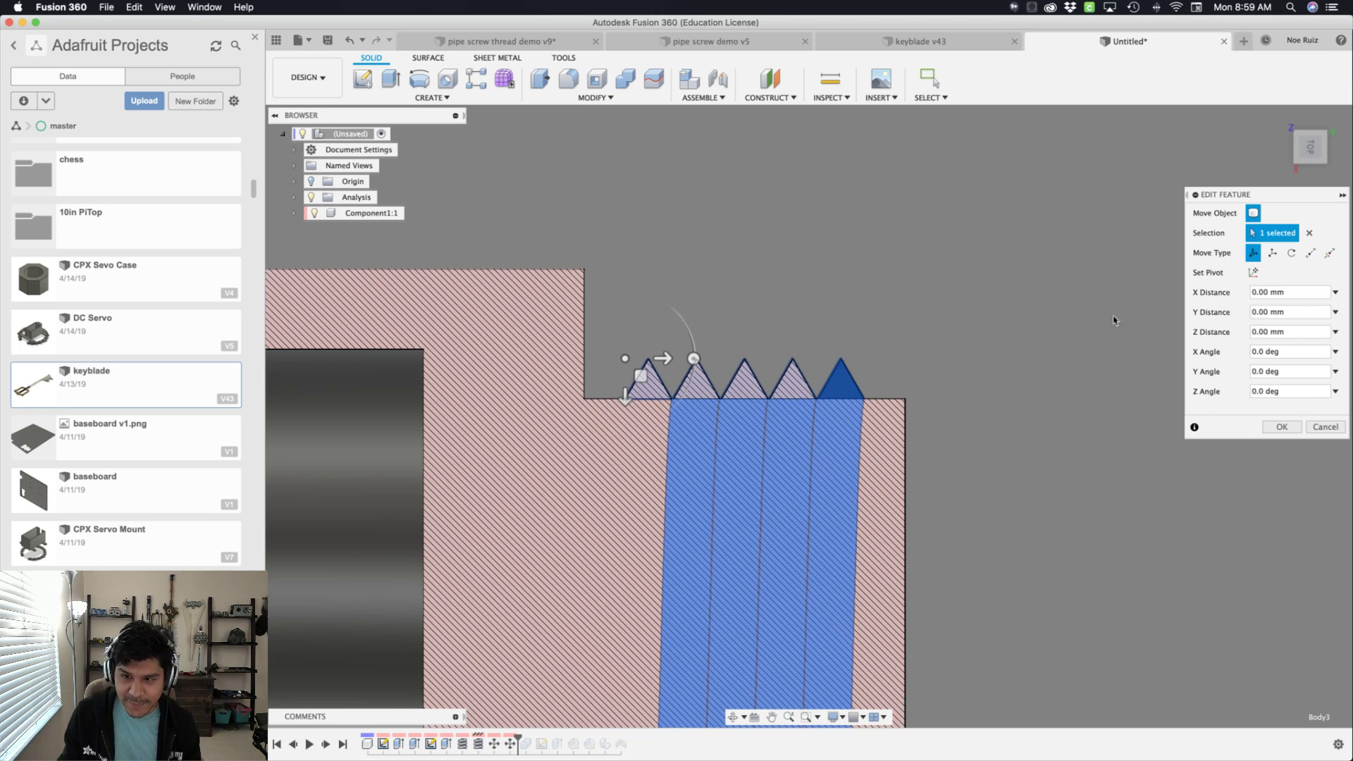
pyautogui.scroll(2, 981, 332)
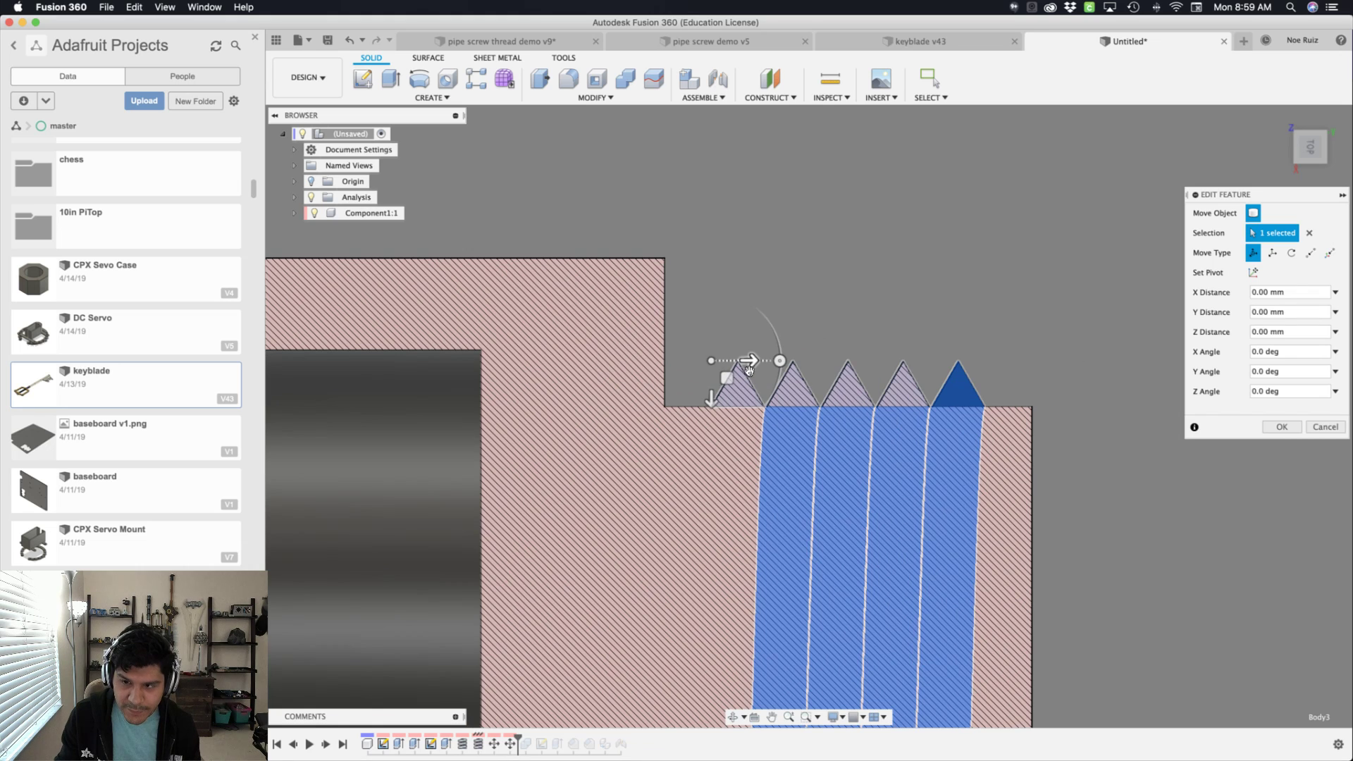
pyautogui.click(749, 364)
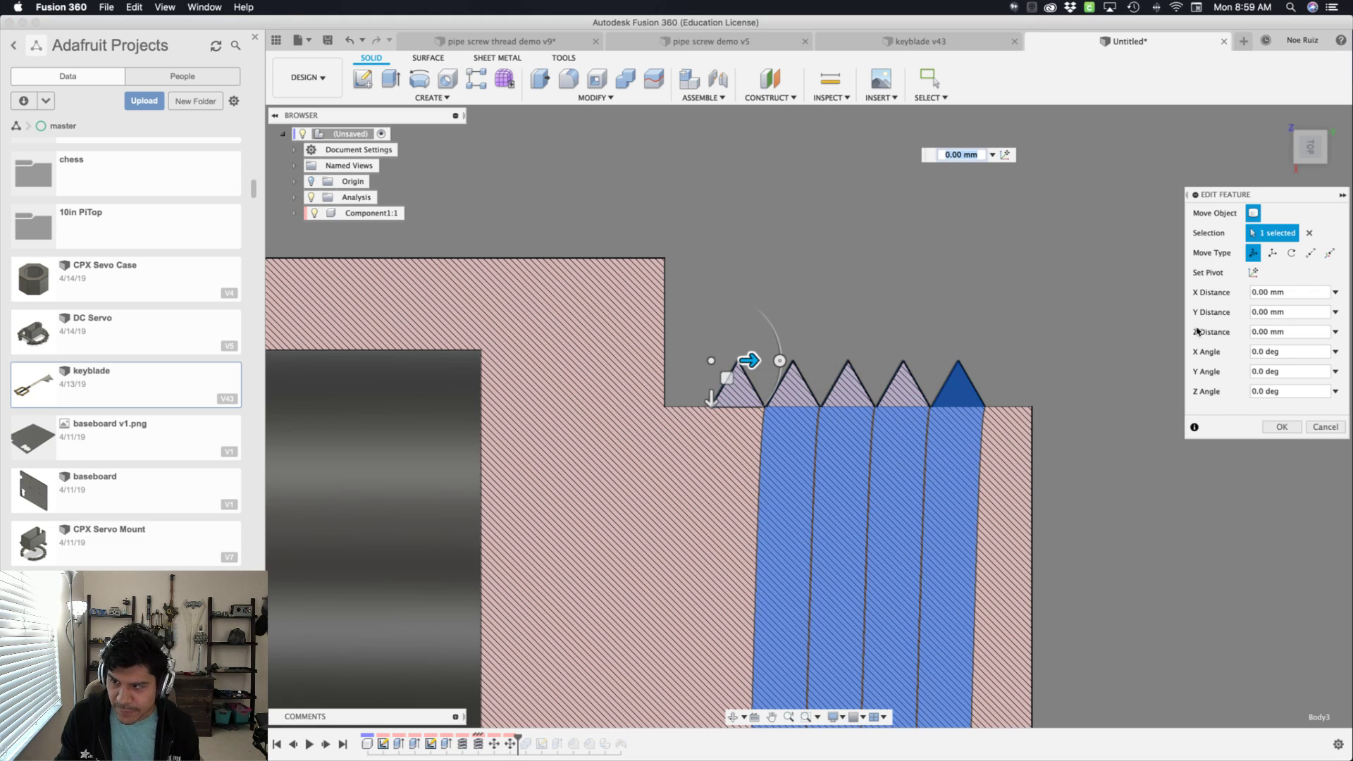
pyautogui.click(1254, 311)
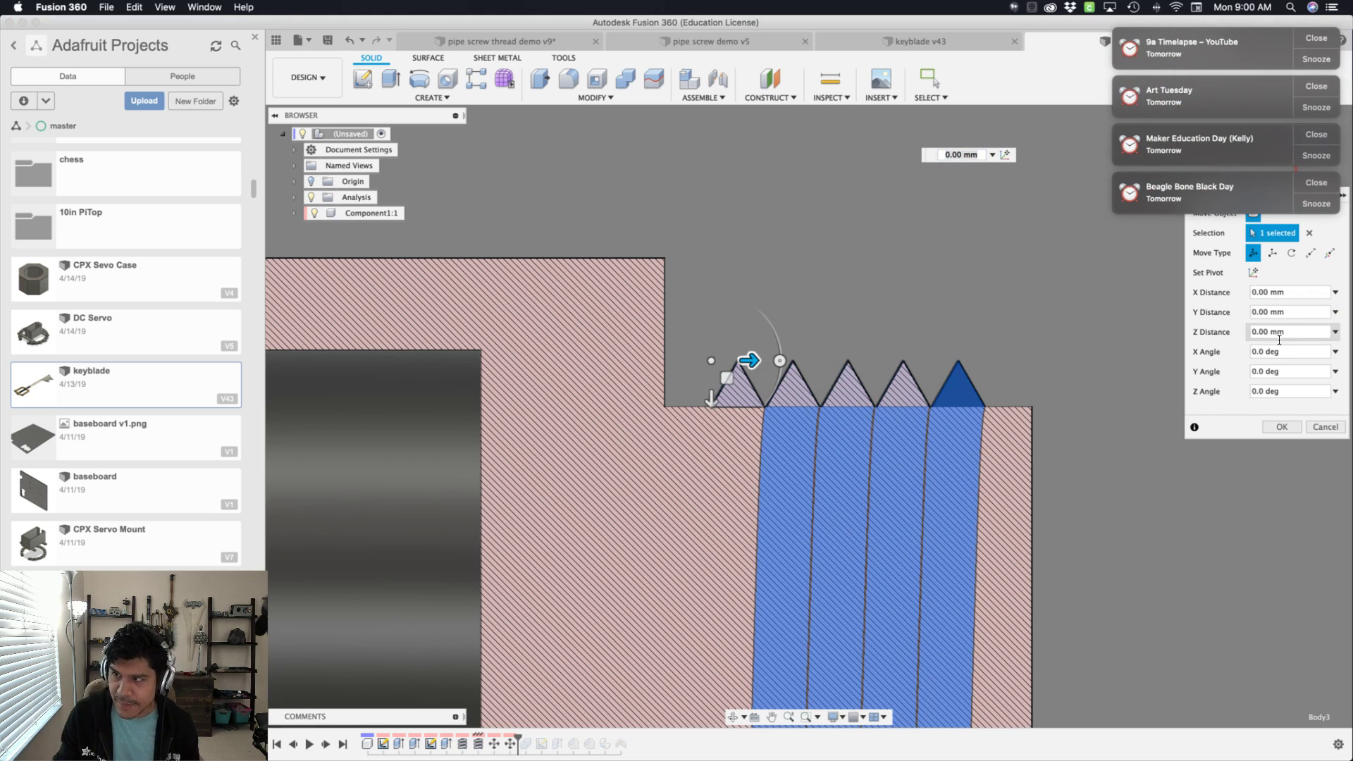
# - Dismiss the reminder notifications covering the Move feature's settings
pyautogui.click(1330, 37)
pyautogui.click(1329, 37)
pyautogui.click(1330, 35)
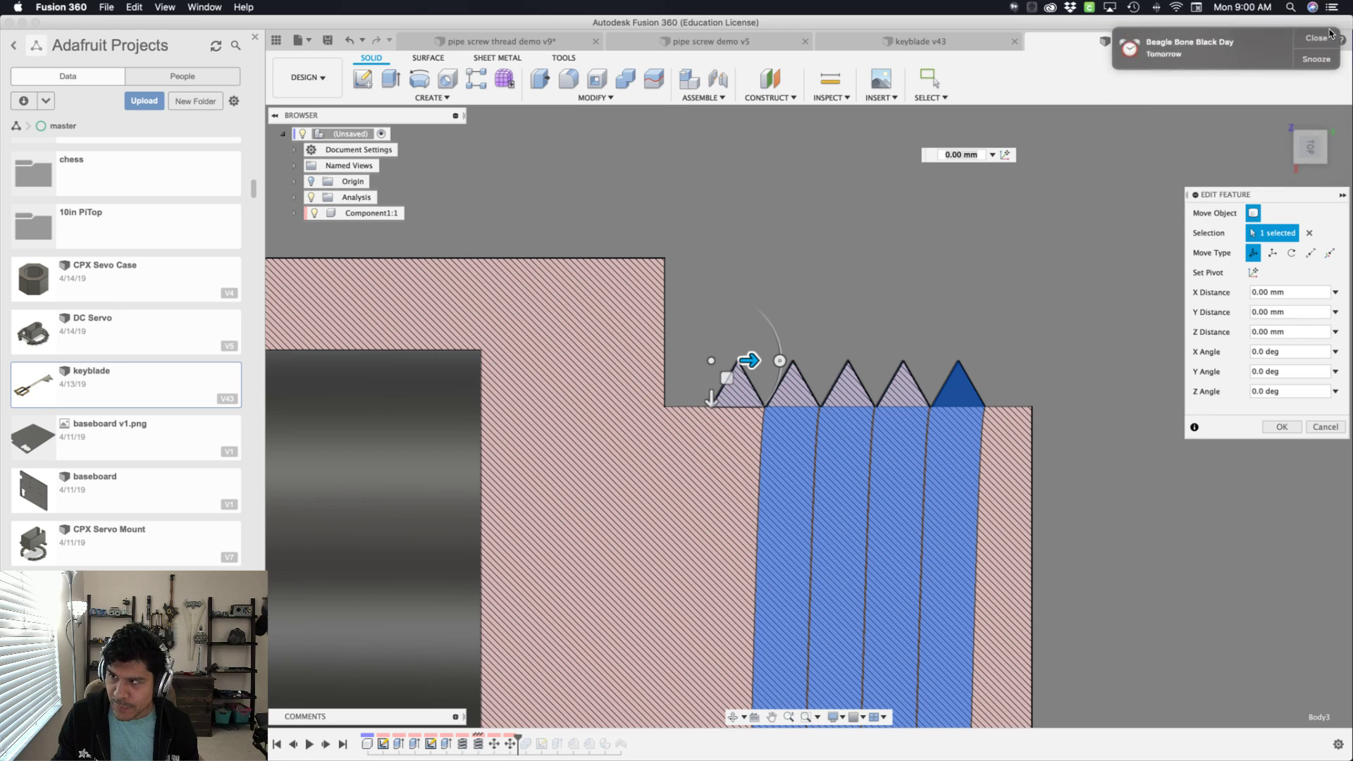
pyautogui.click(1329, 37)
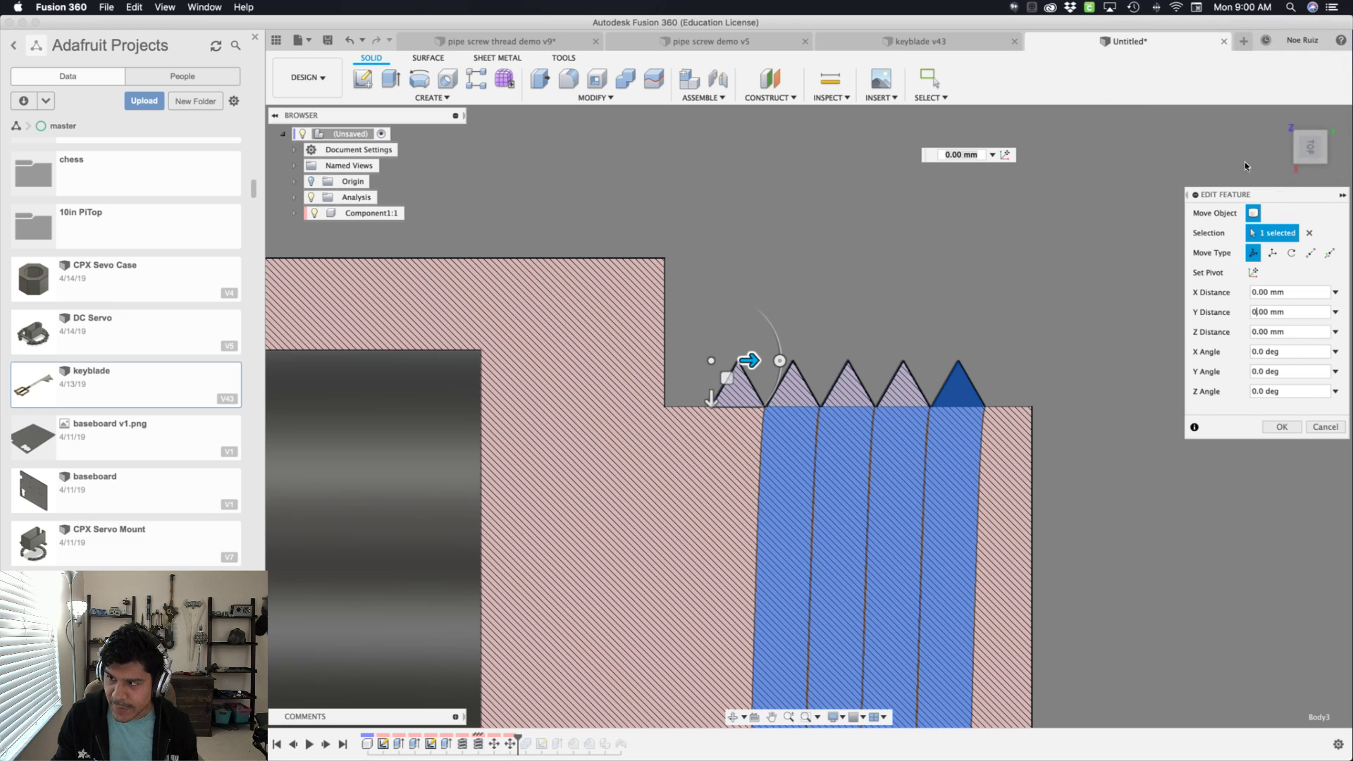
# - Set the external thread's Y distance to -0.300 mm in the Move feature and roll the timeline forward to its end
pyautogui.doubleClick(1259, 317)
pyautogui.write('-0.300')
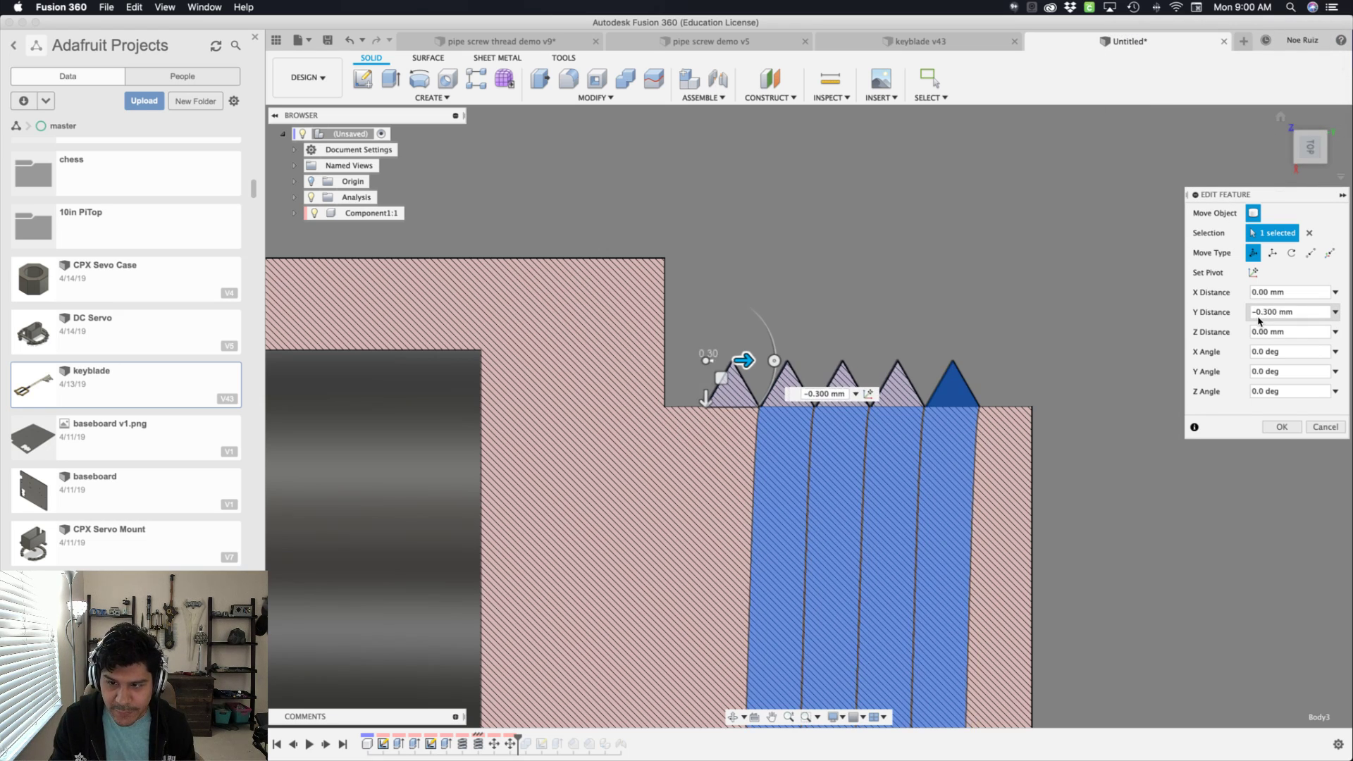
pyautogui.press('Return')
pyautogui.scroll(-5, 857, 383)
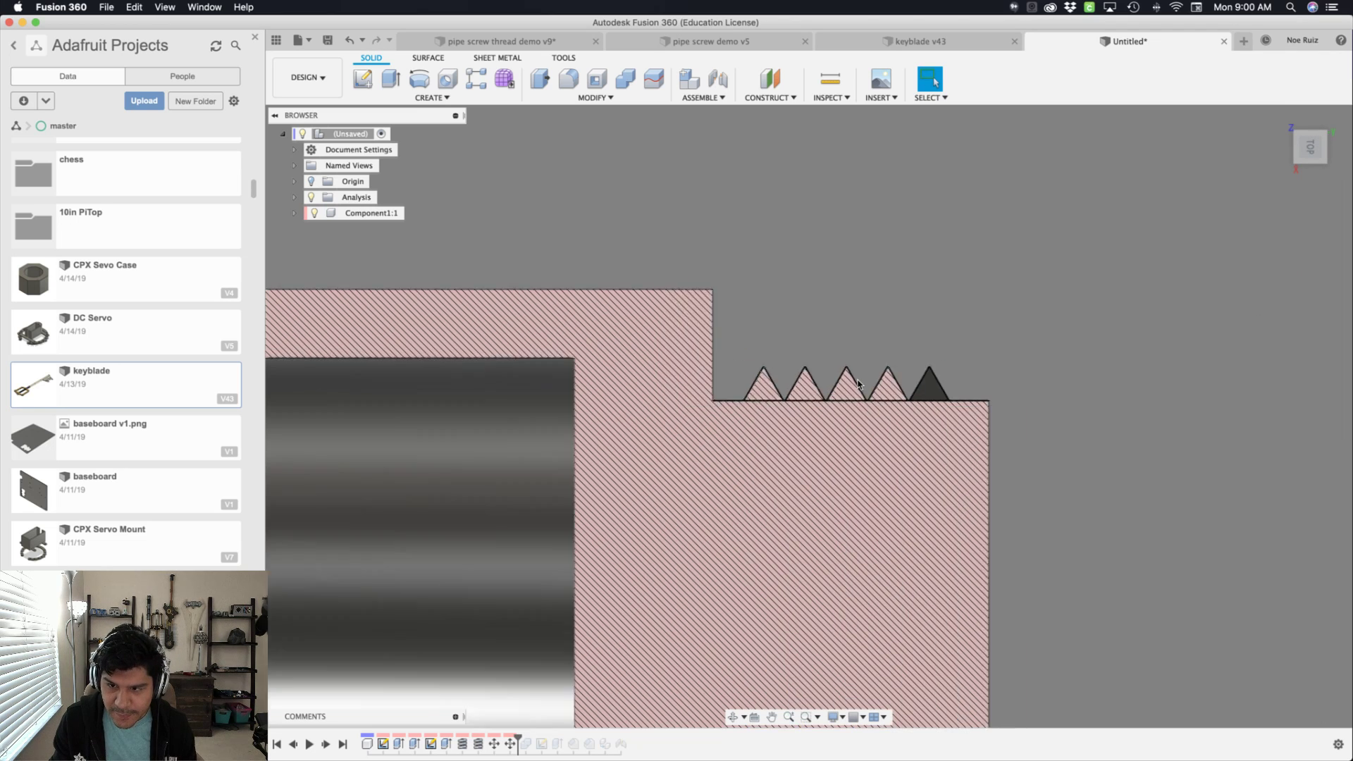
pyautogui.click(343, 744)
# - Examine the clearance between the mated threads and the overall section of the two joined pipes
pyautogui.scroll(3, 873, 332)
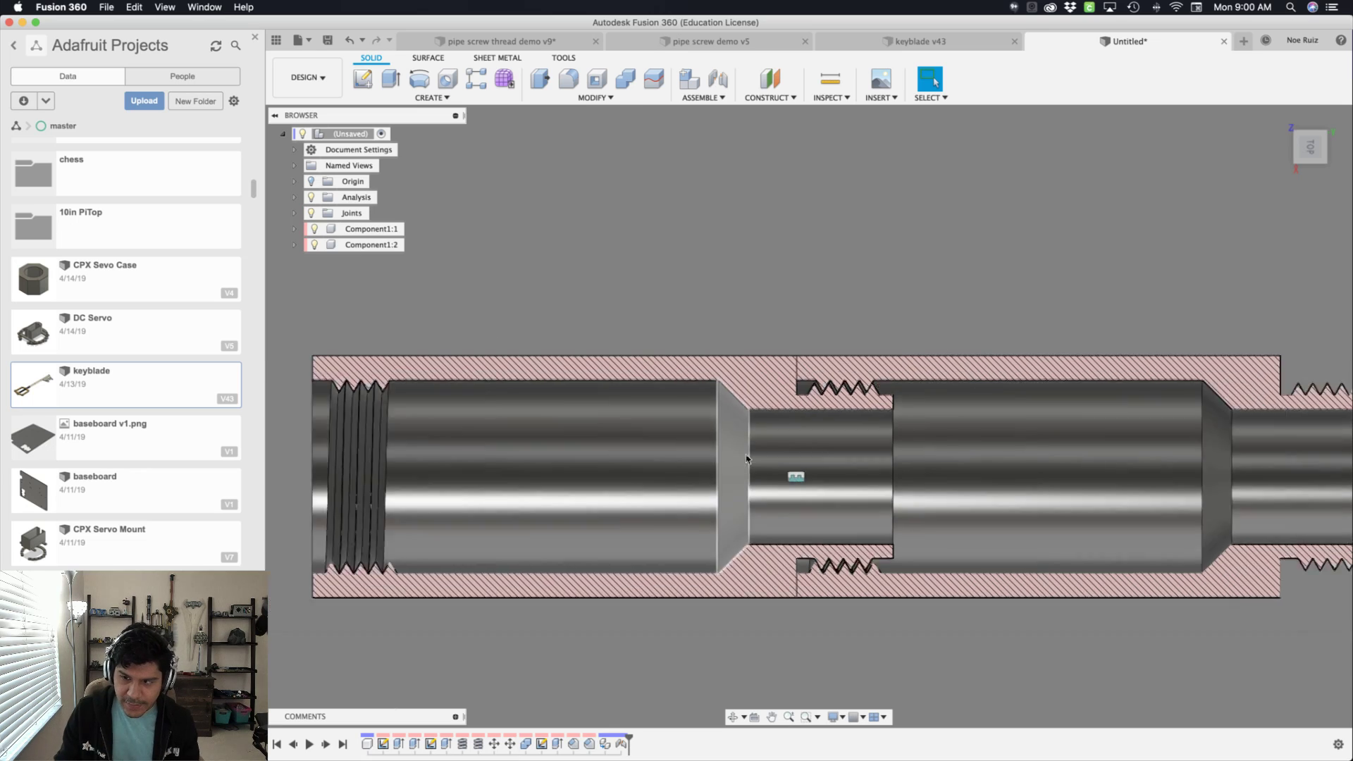
pyautogui.moveTo(886, 190); pyautogui.dragTo(835, 222, button='middle')
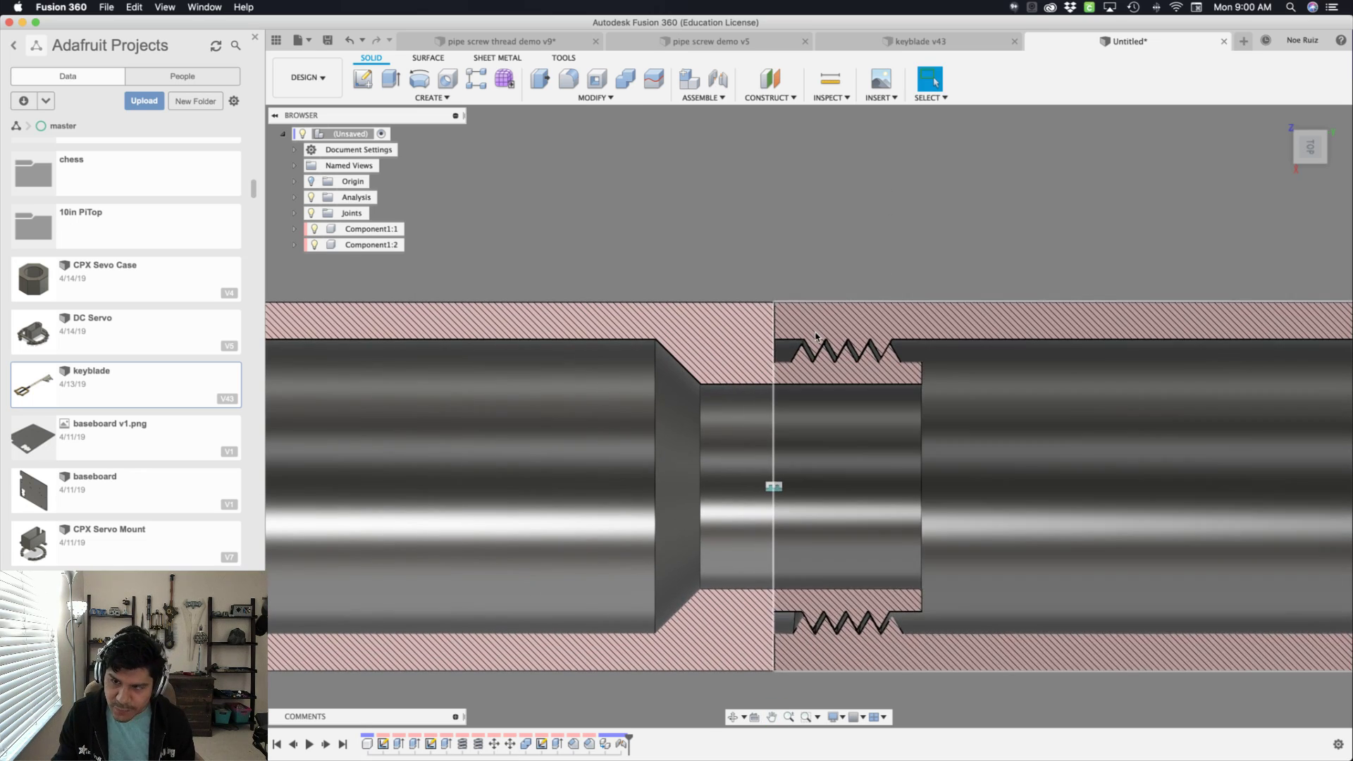
pyautogui.scroll(1, 816, 336)
pyautogui.scroll(8, 815, 336)
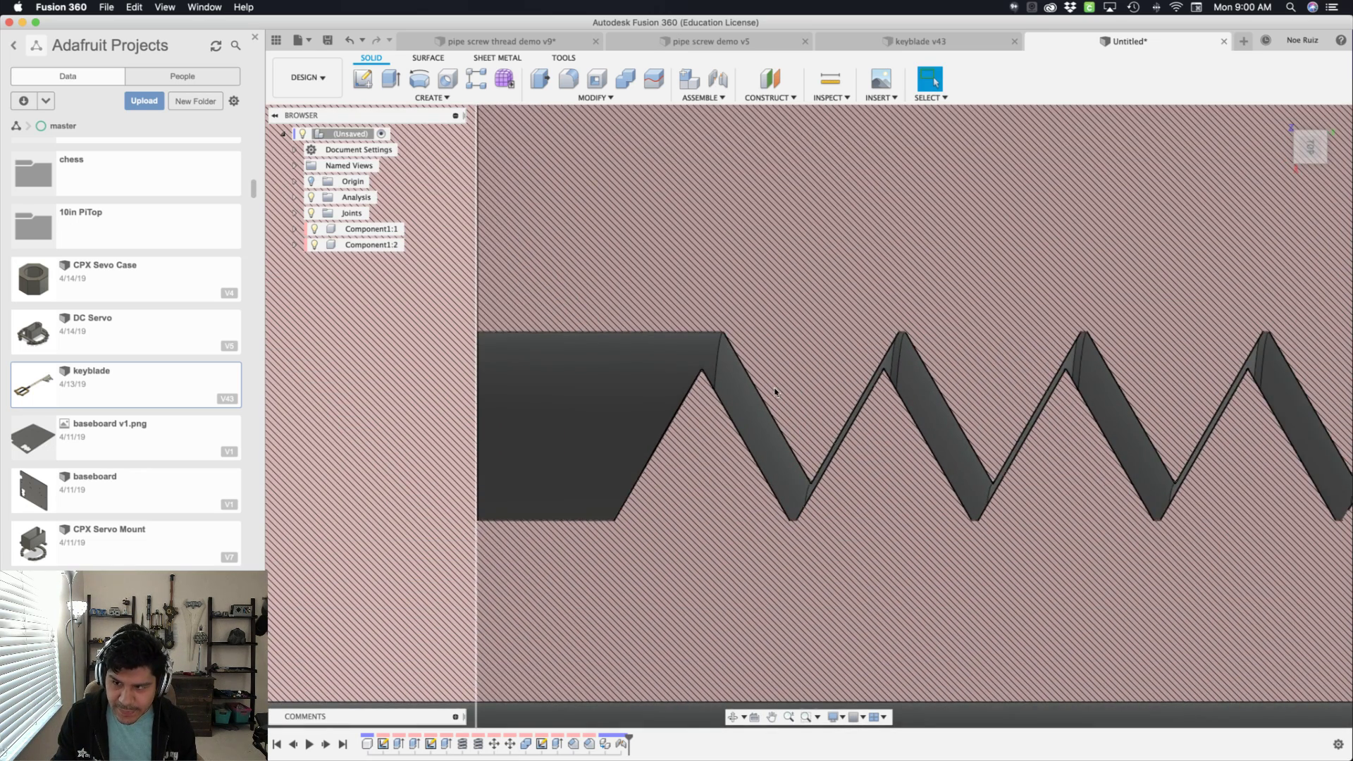
pyautogui.scroll(-6, 775, 394)
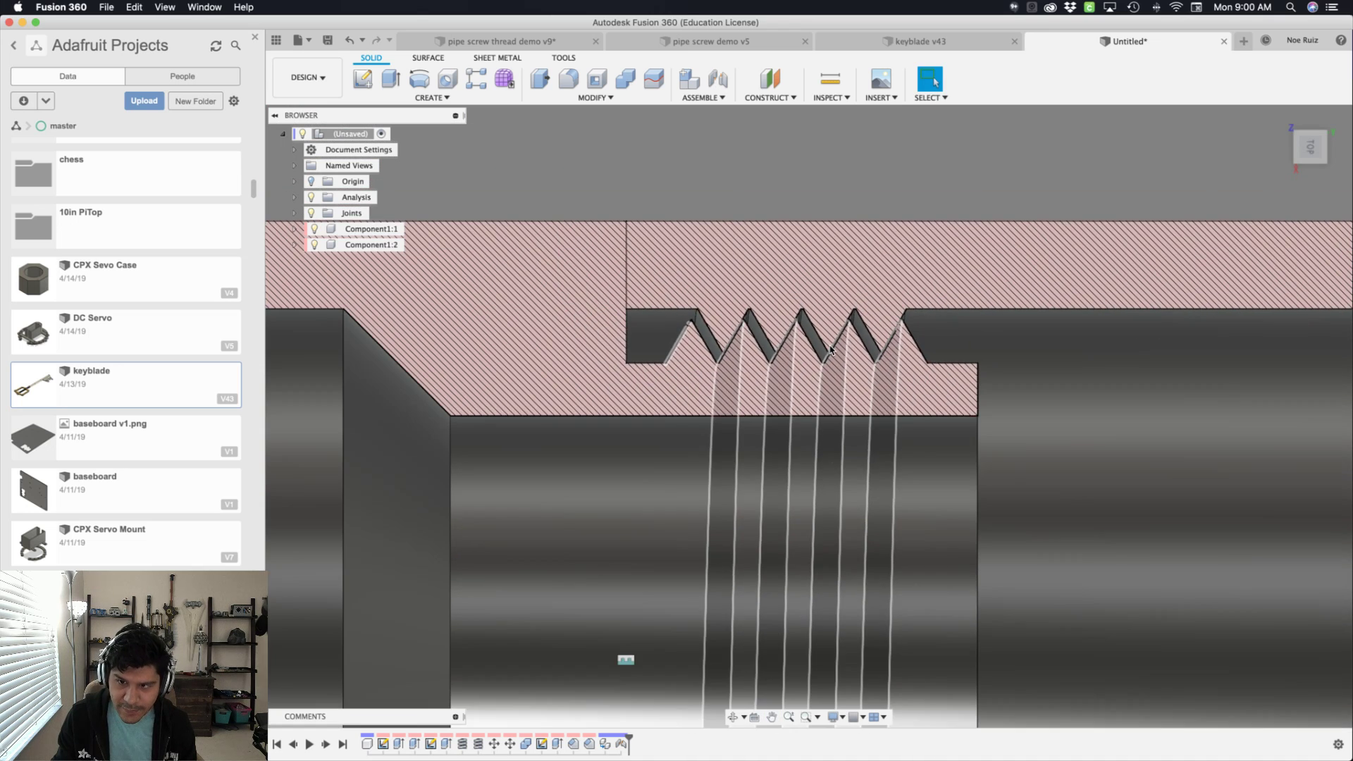
pyautogui.scroll(-4, 832, 350)
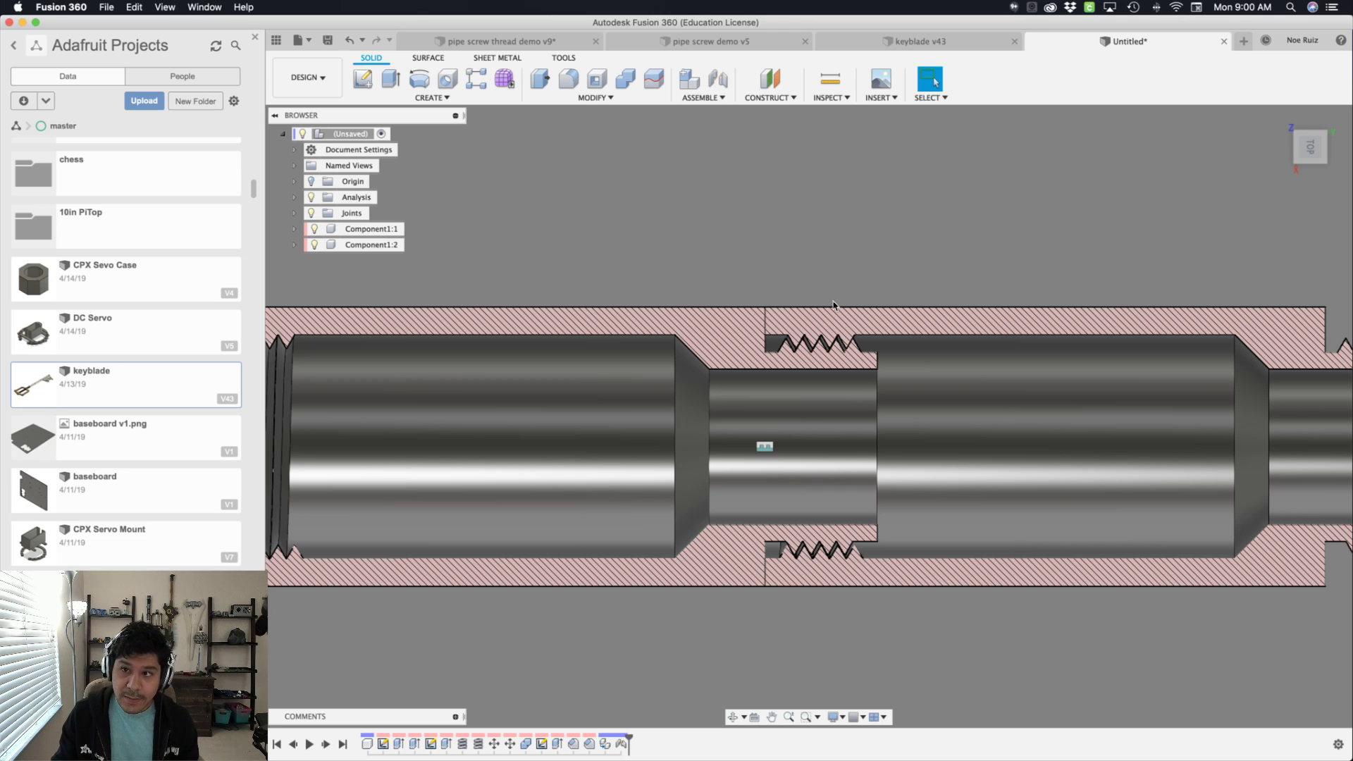
pyautogui.scroll(-3, 689, 273)
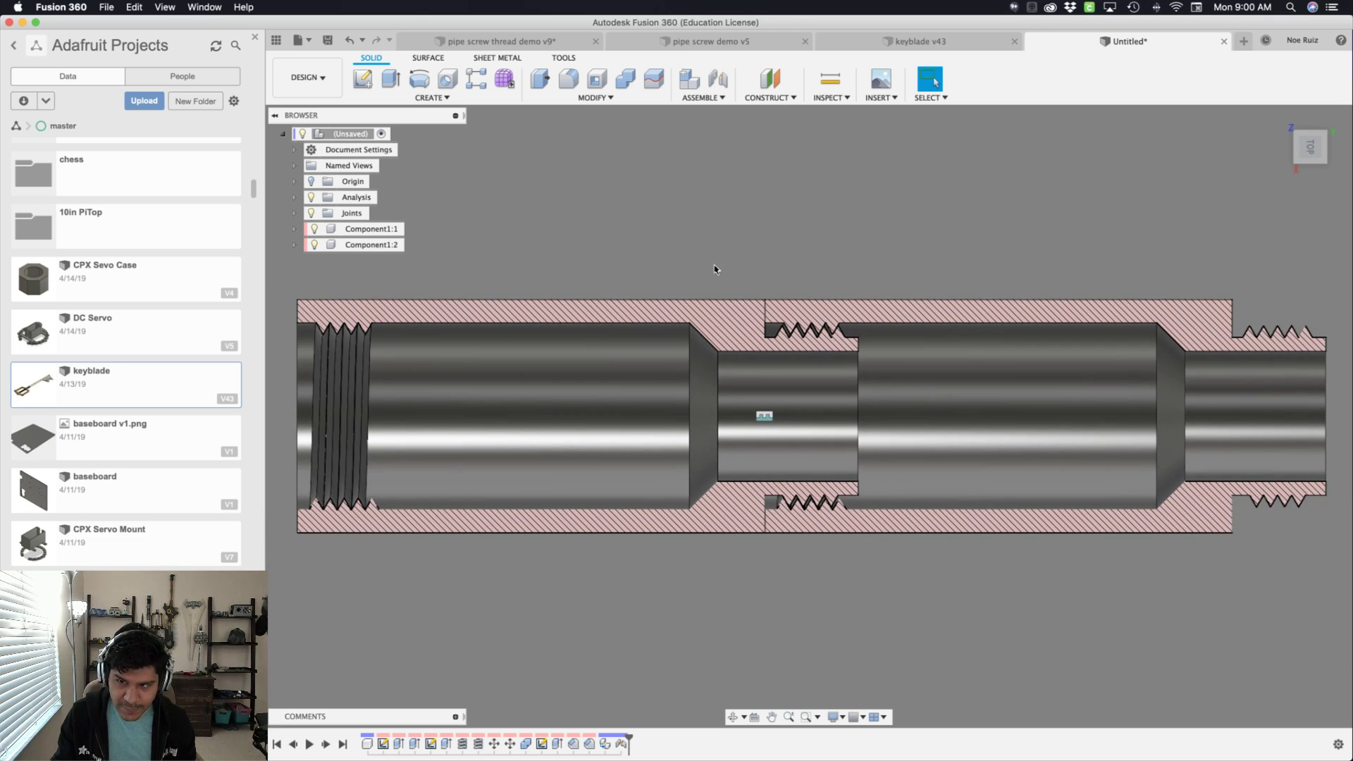
pyautogui.moveTo(715, 269); pyautogui.dragTo(744, 277, button='middle')
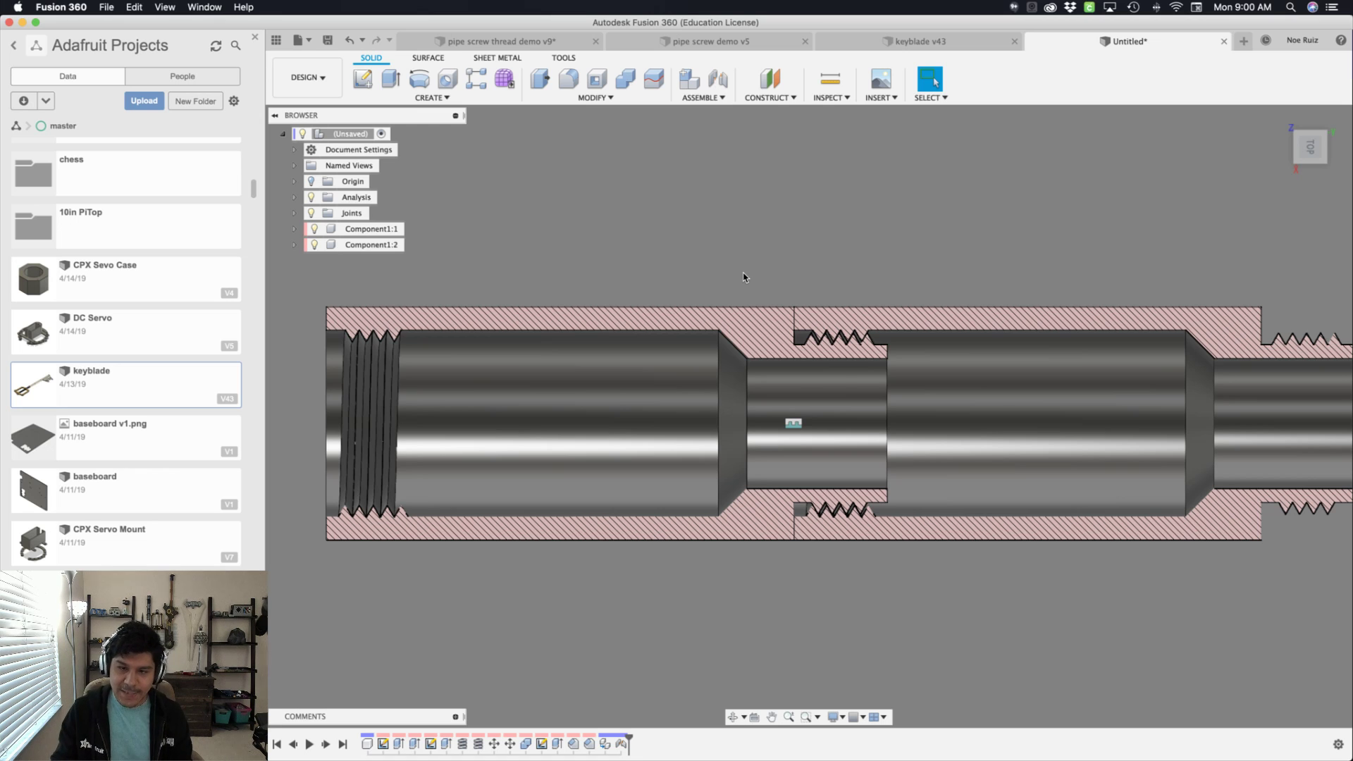
pyautogui.press('super+Tab')
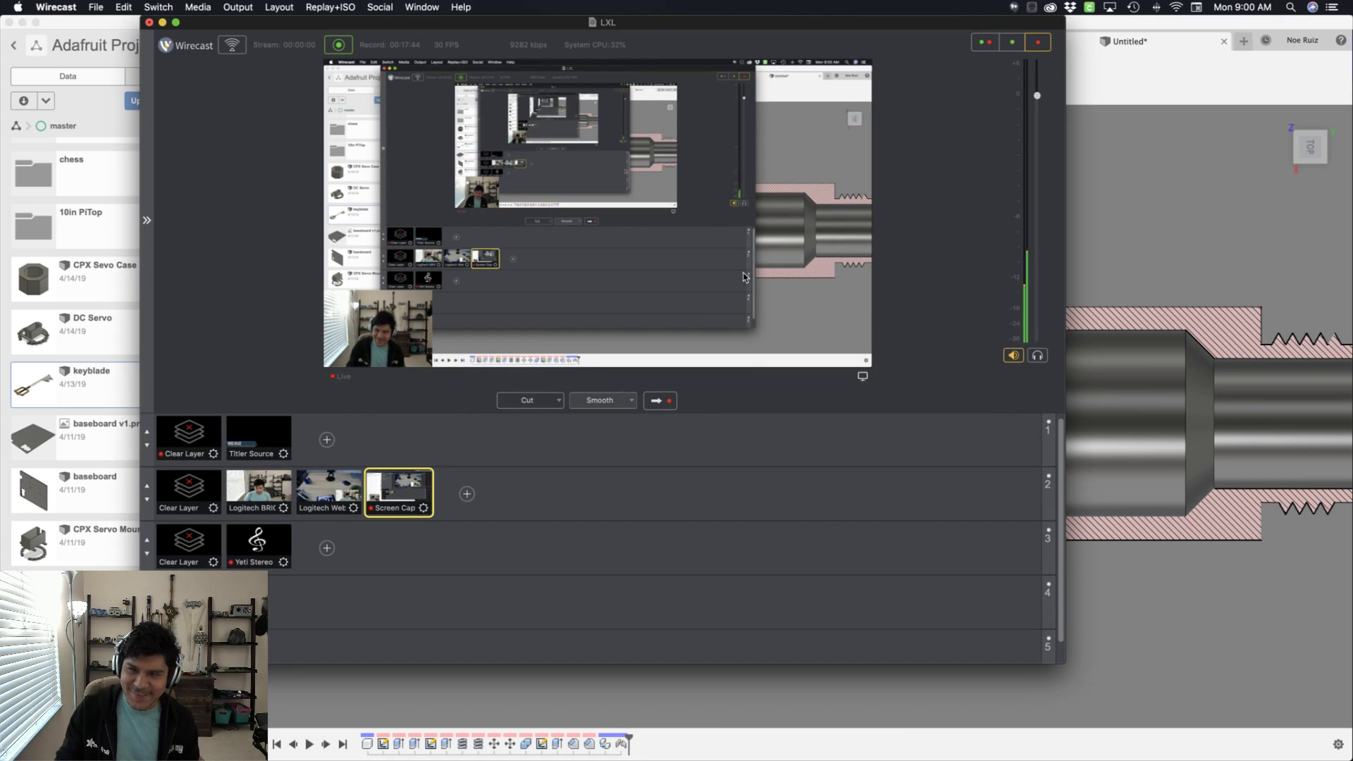